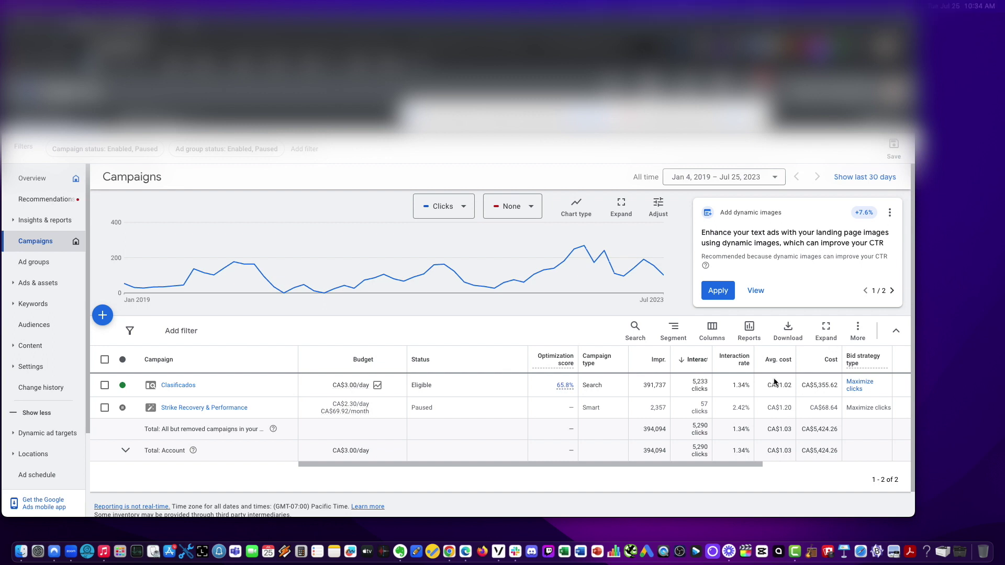
- Rename the Clasificados campaign as 1.Clasificados
{"action": "scroll", "coordinate": [789, 395], "scroll_direction": "right", "scroll_amount": 10}
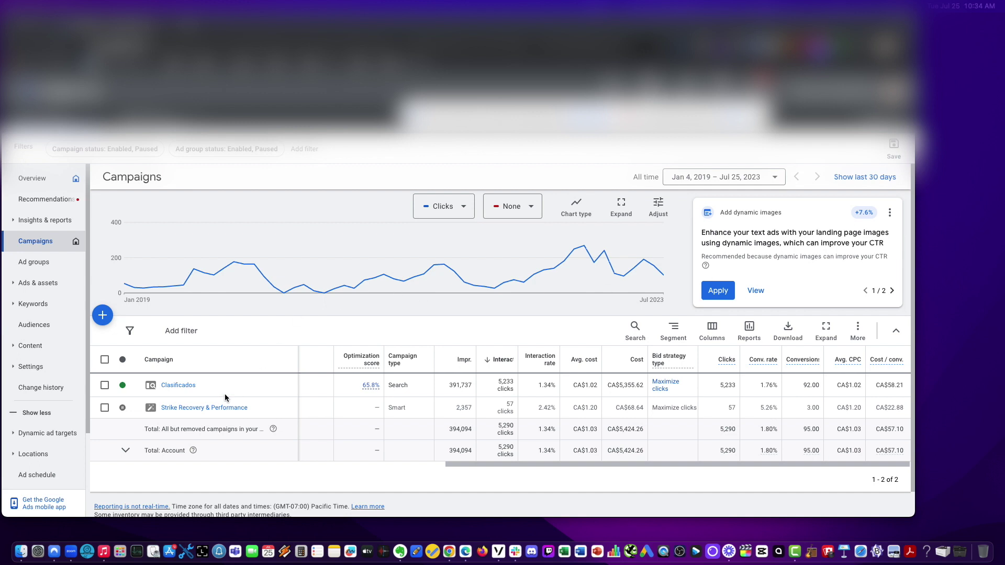
{"action": "left_click", "coordinate": [203, 386]}
{"action": "double_click", "coordinate": [195, 408]}
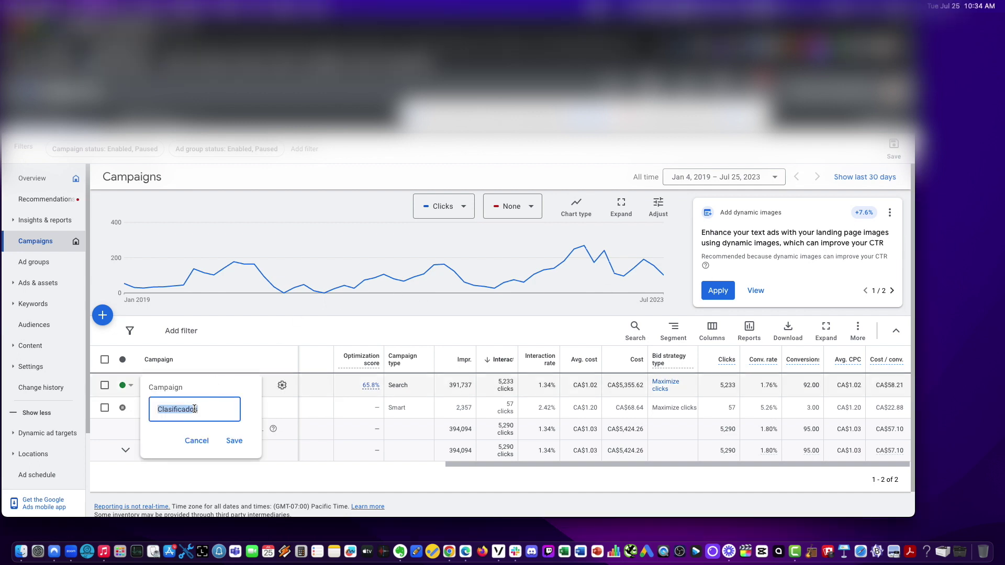
{"action": "type", "text": "1.Clasificados"}
{"action": "key", "text": "Return"}
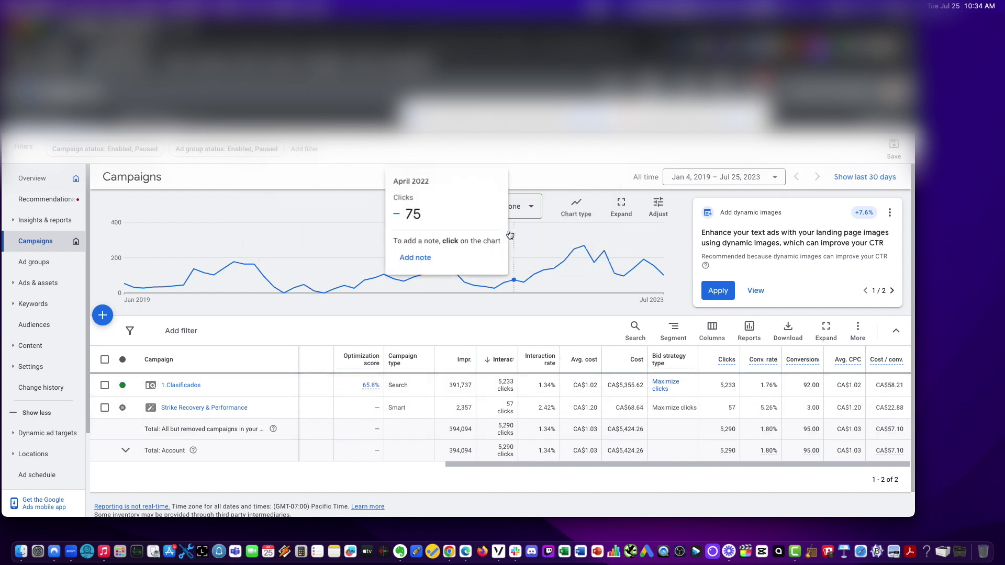
- Open the account's conversions and review the conversion actions under each goal, from phone call leads to page views
{"action": "left_click", "coordinate": [651, 84]}
{"action": "key", "text": "Escape"}
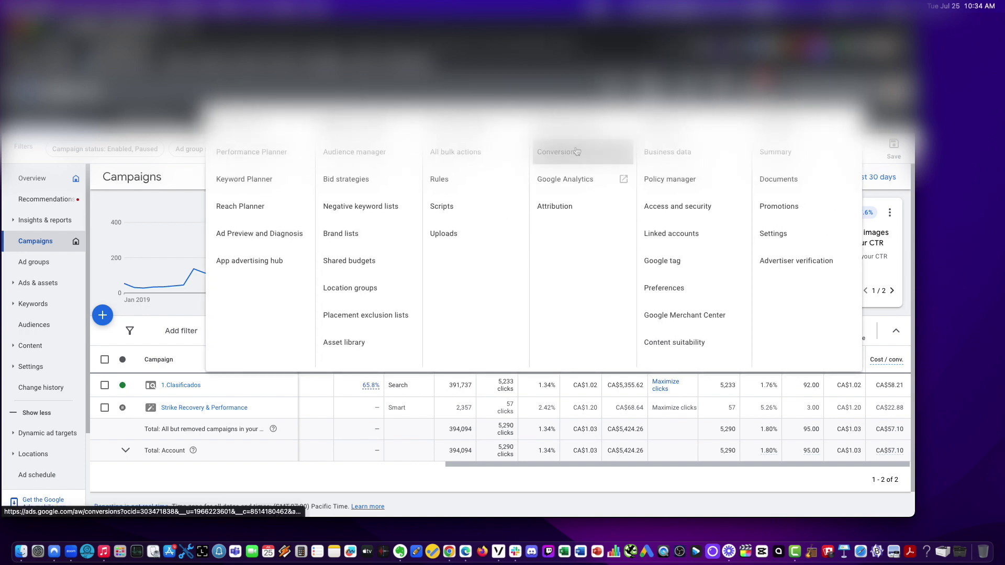
{"action": "left_click", "coordinate": [576, 152]}
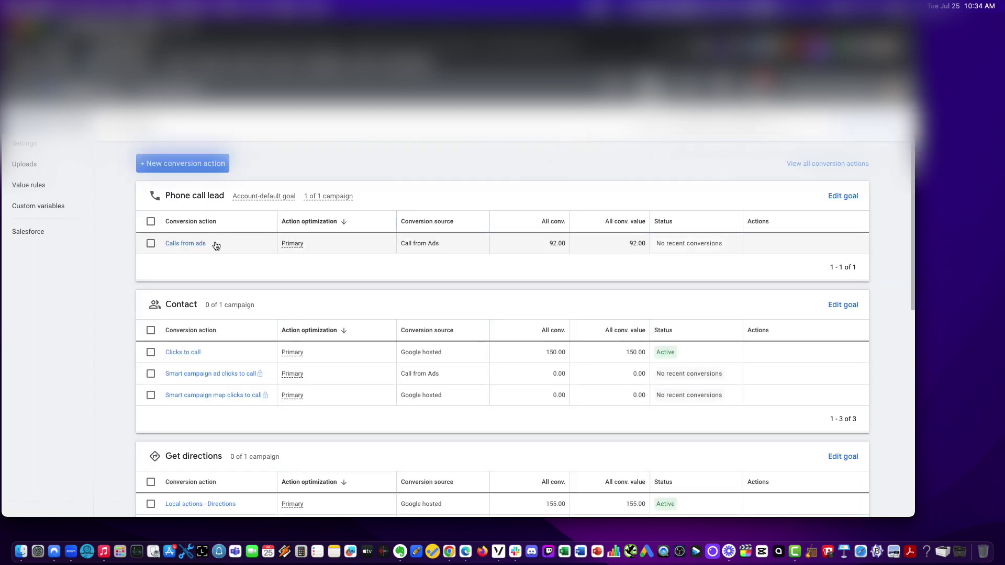
{"action": "scroll", "coordinate": [350, 262], "scroll_direction": "down", "scroll_amount": 1}
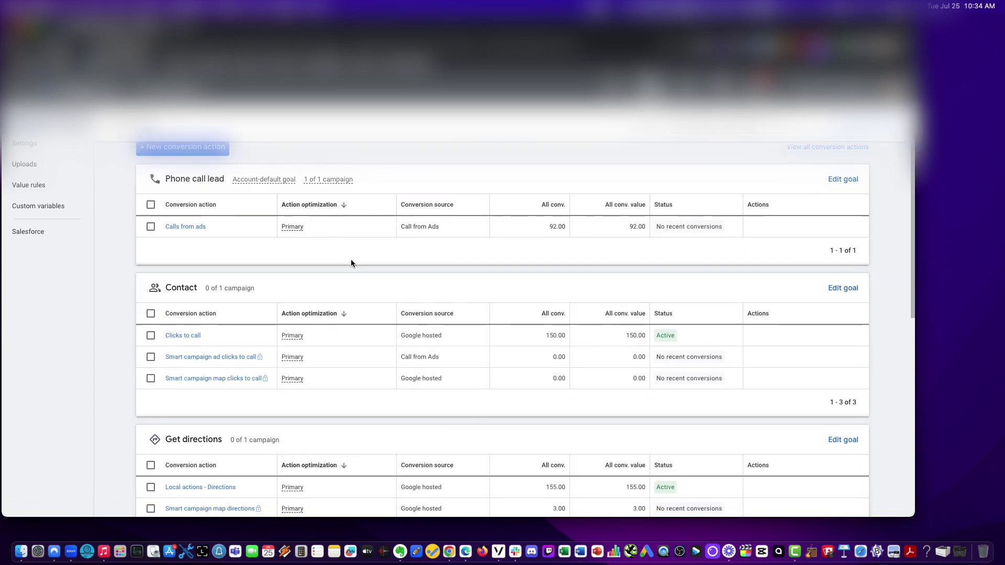
{"action": "scroll", "coordinate": [348, 270], "scroll_direction": "down", "scroll_amount": 5}
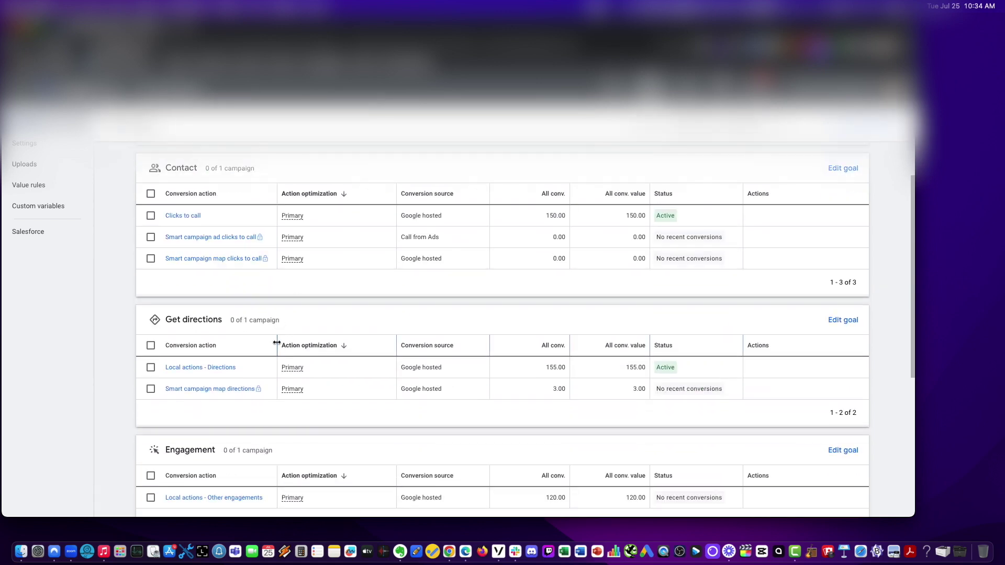
{"action": "scroll", "coordinate": [293, 324], "scroll_direction": "down", "scroll_amount": 5}
{"action": "scroll", "coordinate": [275, 343], "scroll_direction": "down", "scroll_amount": 7}
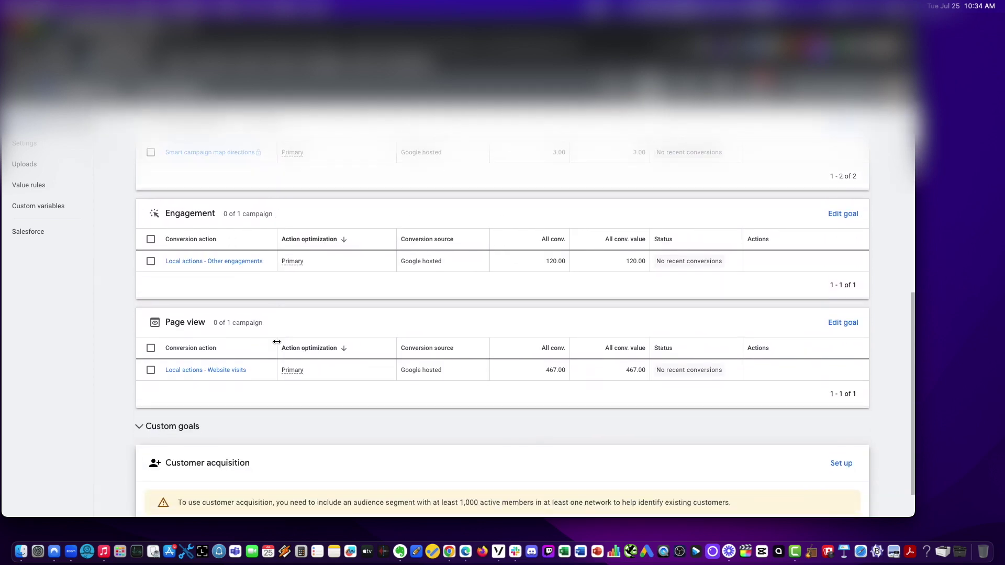
{"action": "scroll", "coordinate": [225, 283], "scroll_direction": "up", "scroll_amount": 15}
{"action": "scroll", "coordinate": [220, 264], "scroll_direction": "down", "scroll_amount": 10}
{"action": "scroll", "coordinate": [220, 264], "scroll_direction": "up", "scroll_amount": 10}
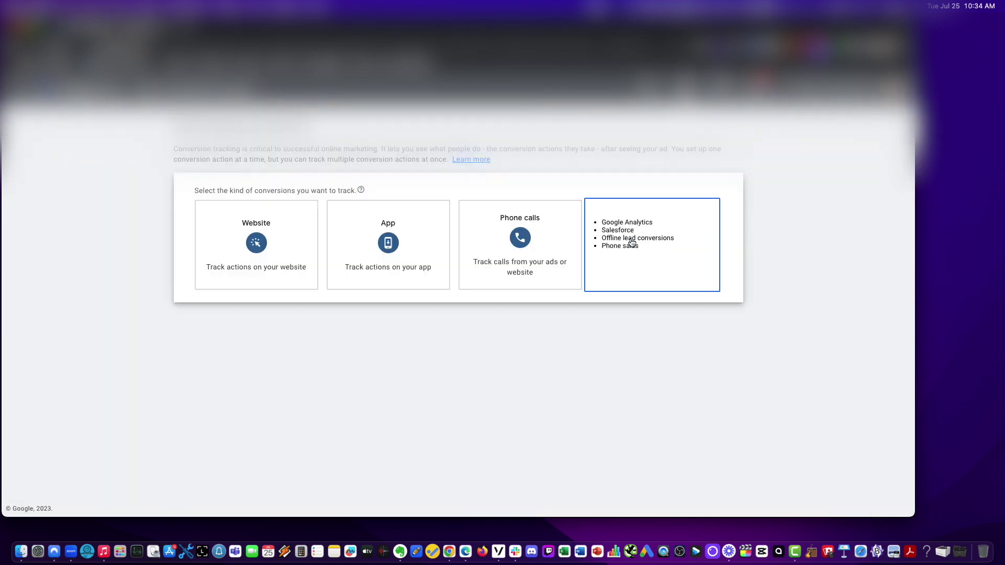
- Set the new conversion action to import web conversions from Google Analytics 4 properties and continue
{"action": "left_click", "coordinate": [652, 241]}
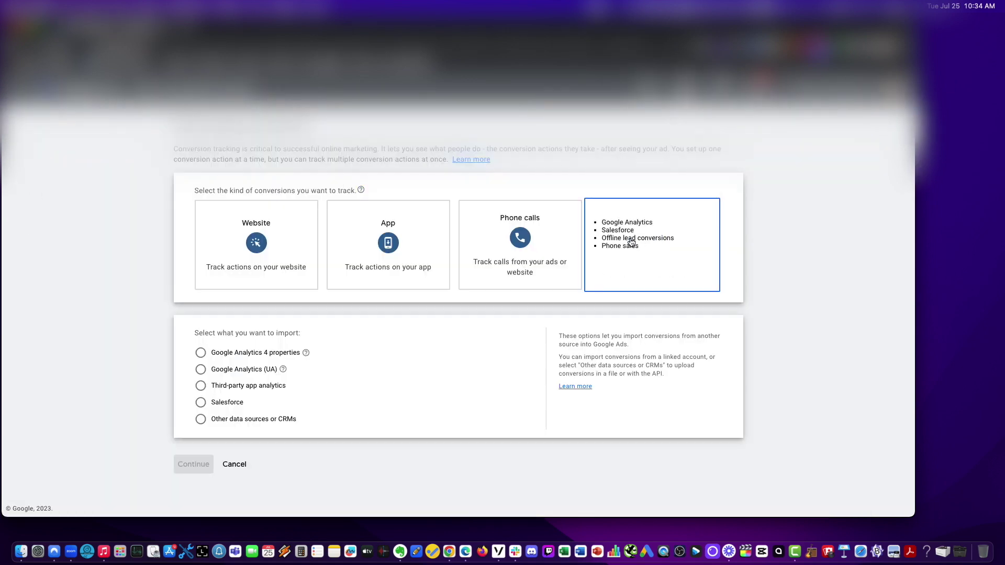
{"action": "left_click", "coordinate": [201, 352]}
{"action": "left_click", "coordinate": [219, 388]}
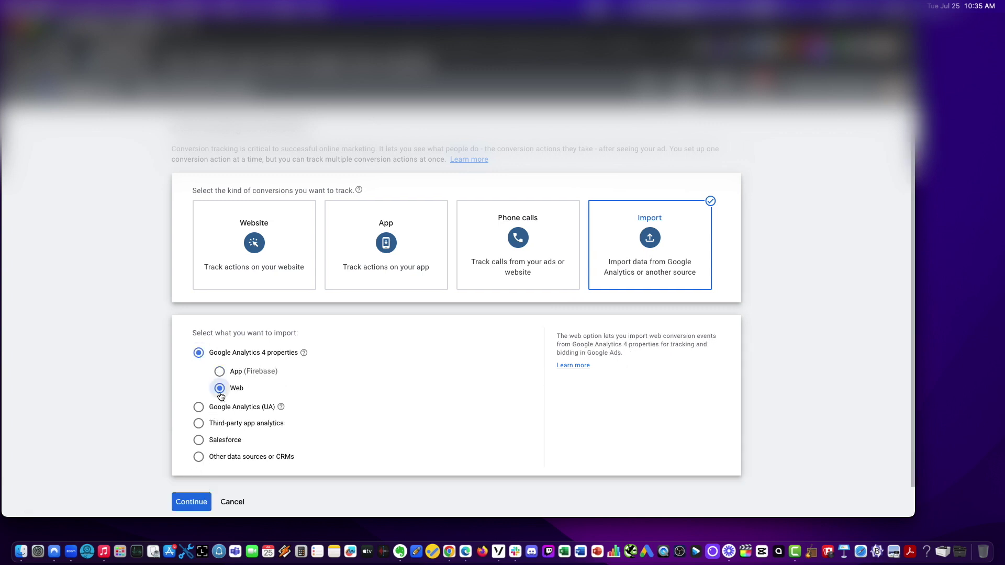
{"action": "scroll", "coordinate": [181, 413], "scroll_direction": "down", "scroll_amount": 2}
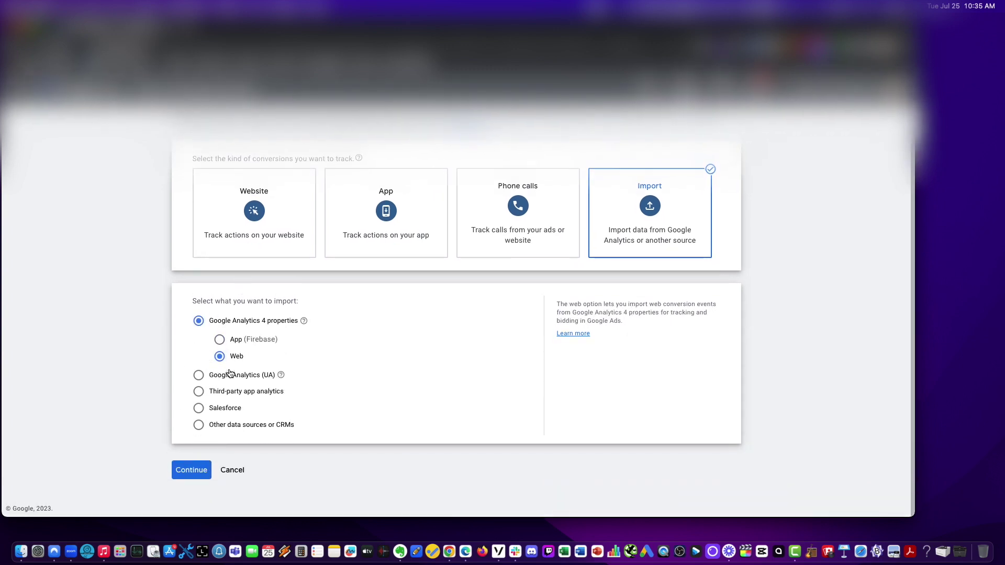
{"action": "left_click", "coordinate": [192, 470]}
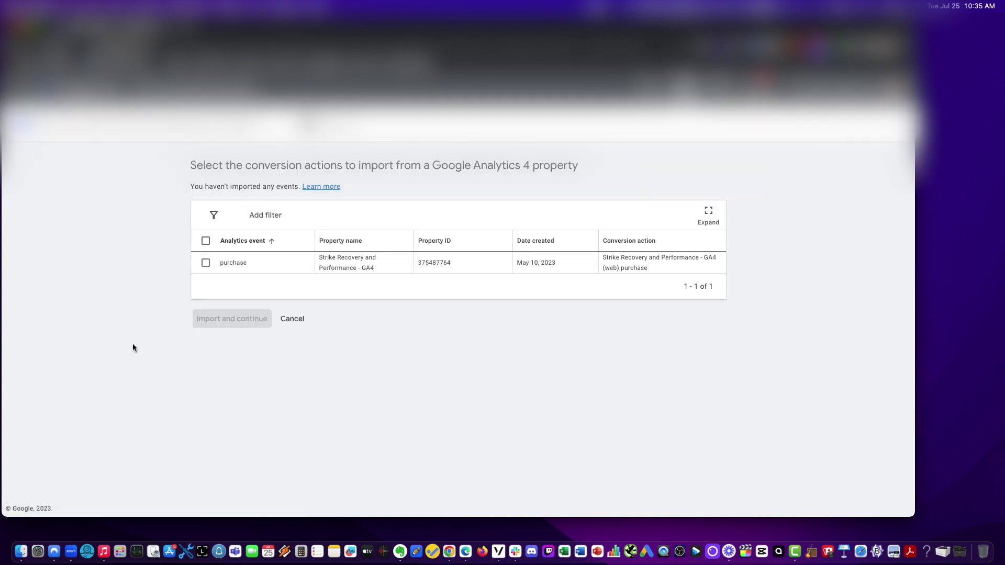
- Import the purchase event from the Strike Recovery and Performance GA4 property and finish the import
{"action": "left_click", "coordinate": [206, 263]}
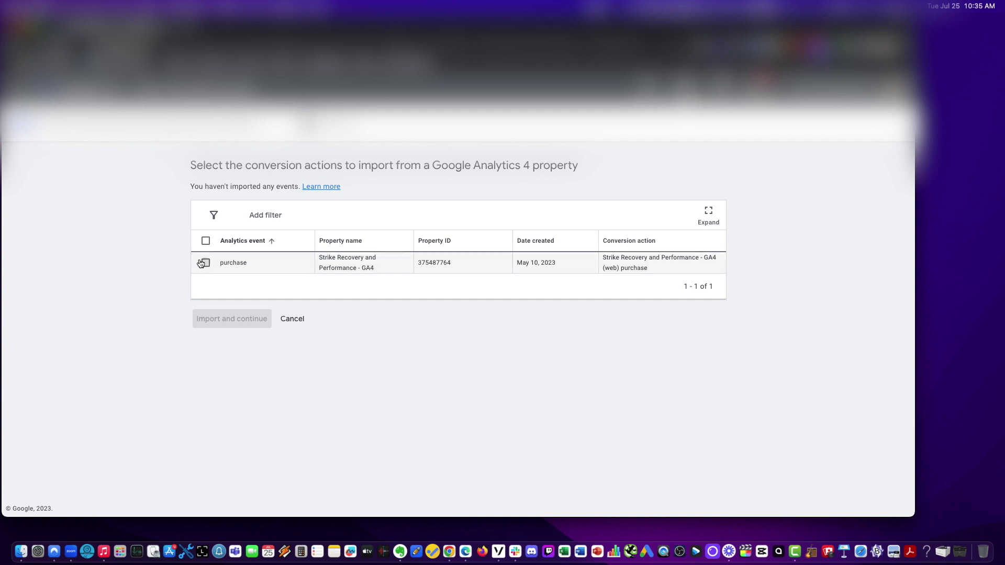
{"action": "left_click", "coordinate": [240, 321]}
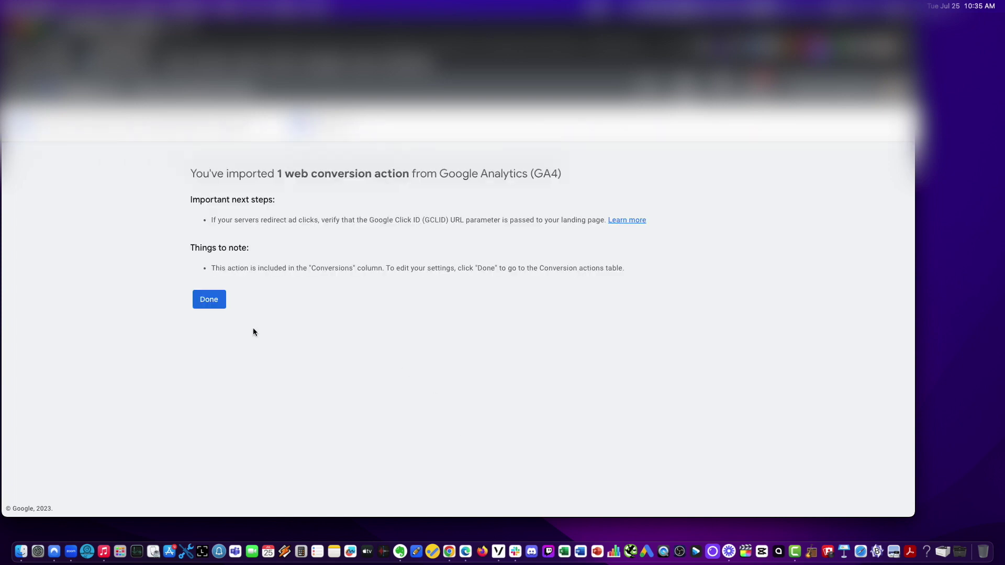
{"action": "left_click", "coordinate": [209, 300]}
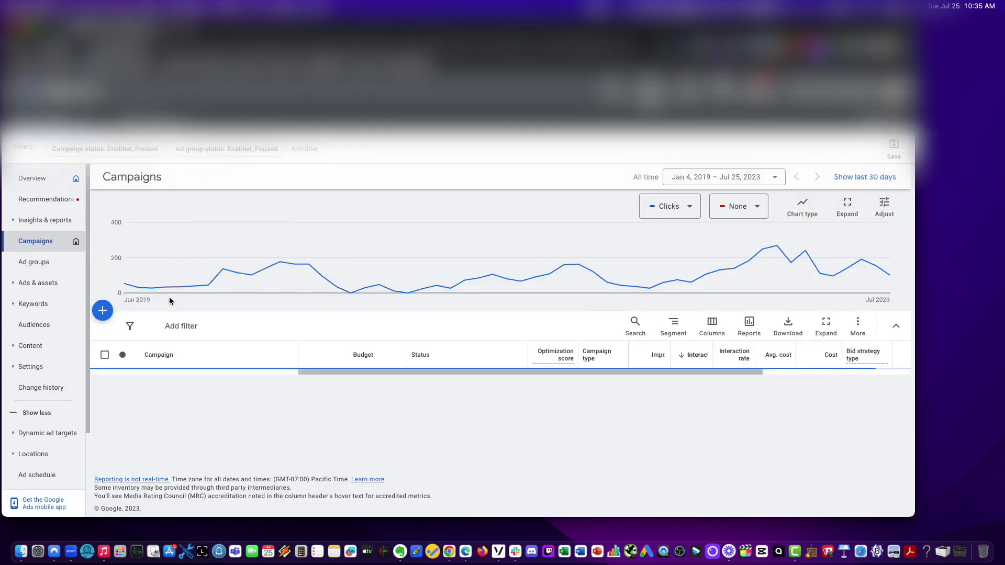
- With the date range on All time, examine the dynamic ad target of the 1.Clasificados campaign's dynamic ad group and return to the ad groups
{"action": "left_click", "coordinate": [682, 178]}
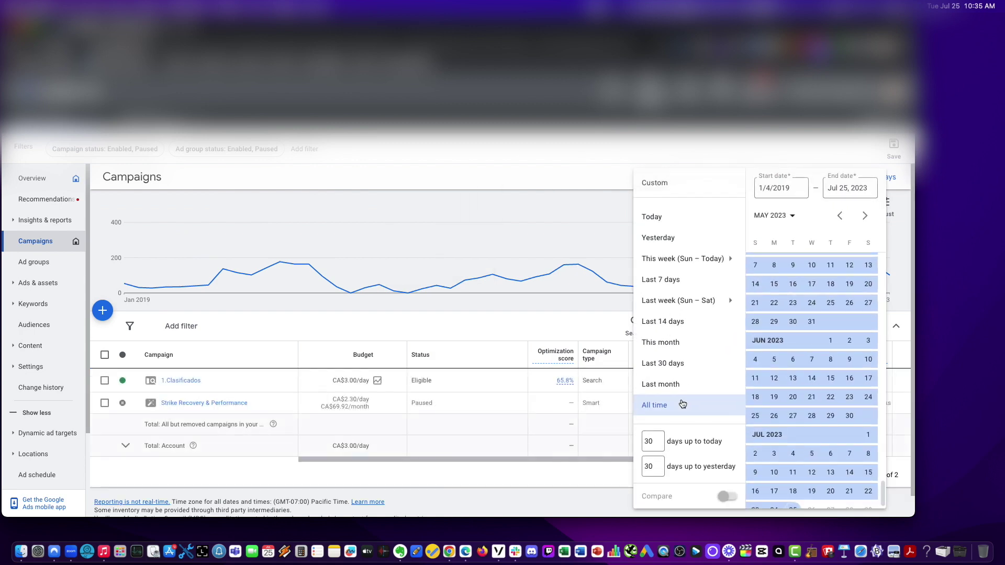
{"action": "left_click", "coordinate": [721, 398]}
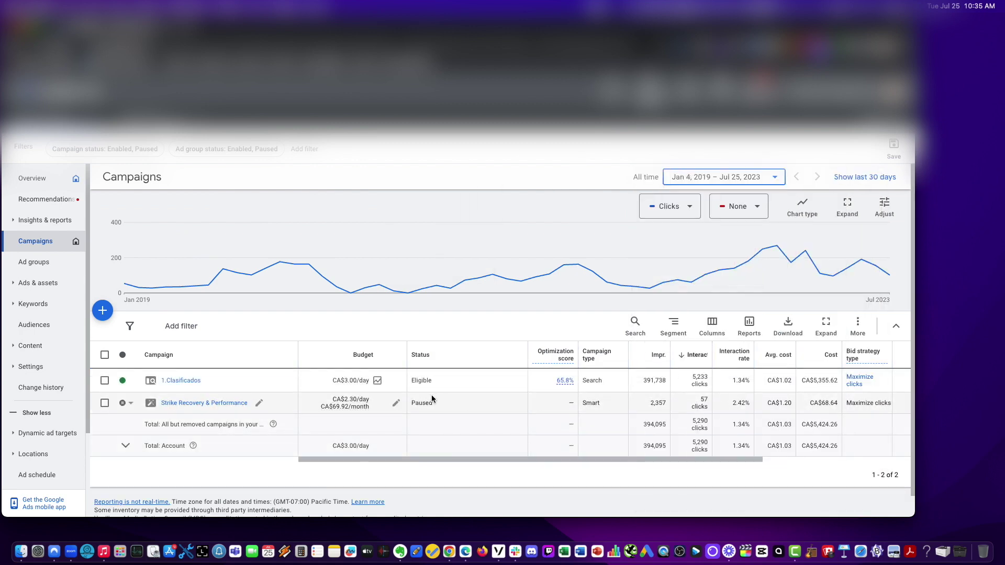
{"action": "left_click", "coordinate": [189, 383]}
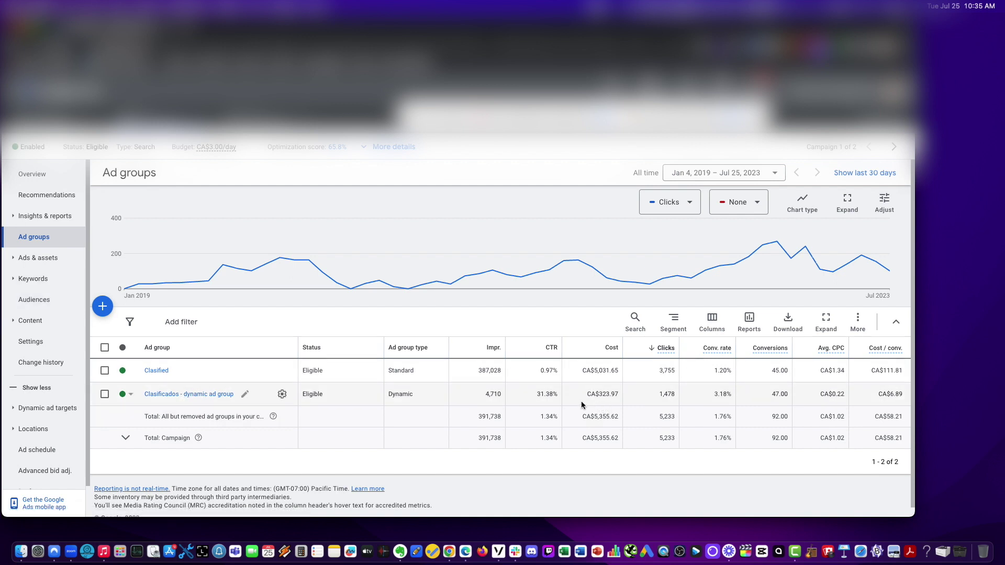
{"action": "left_click", "coordinate": [183, 396]}
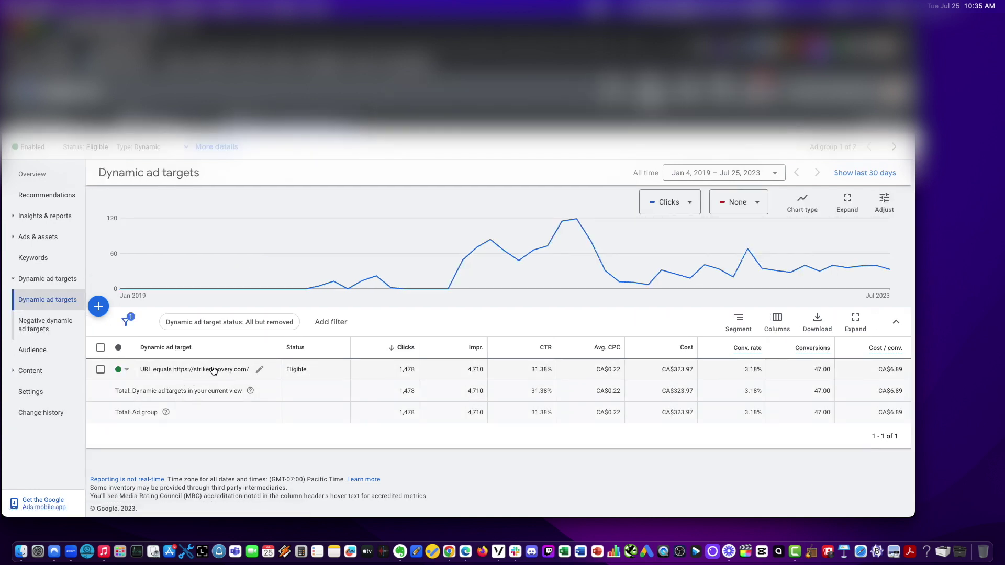
{"action": "left_click", "coordinate": [258, 369]}
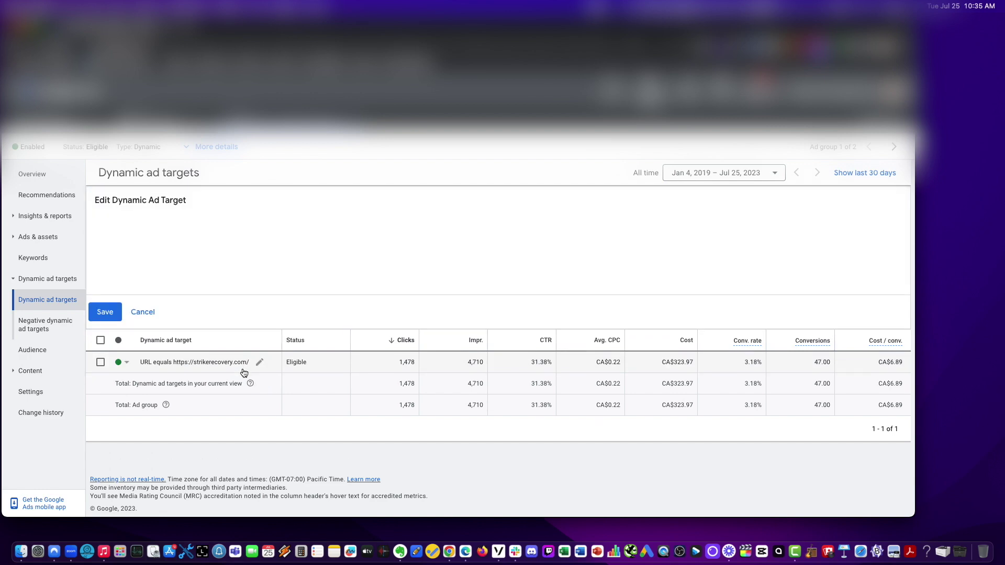
{"action": "left_click", "coordinate": [142, 312]}
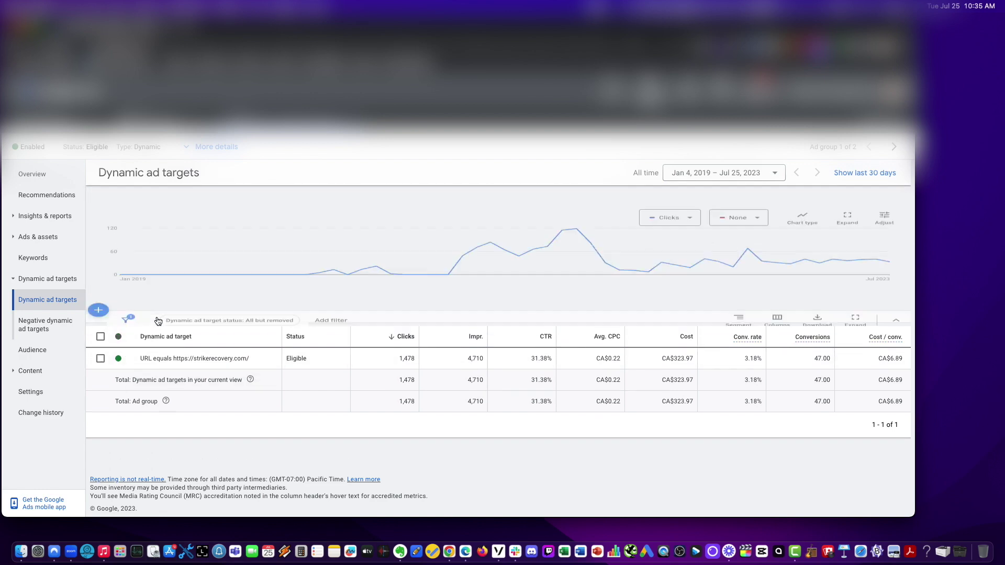
{"action": "key", "text": "super+bracketleft"}
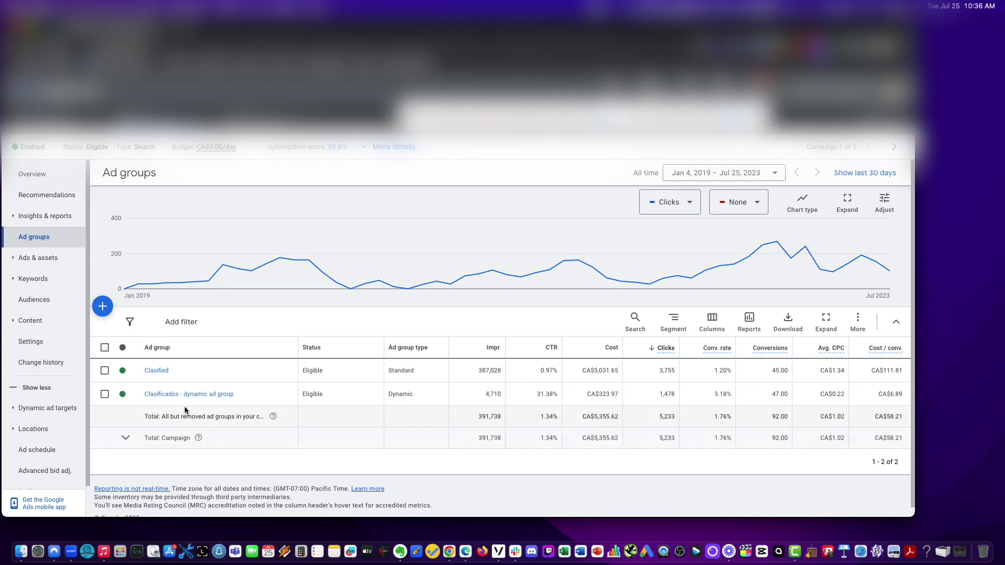
- Open the Clasified ad group's search keywords, sort them by conversions and review their performance
{"action": "left_click", "coordinate": [156, 367]}
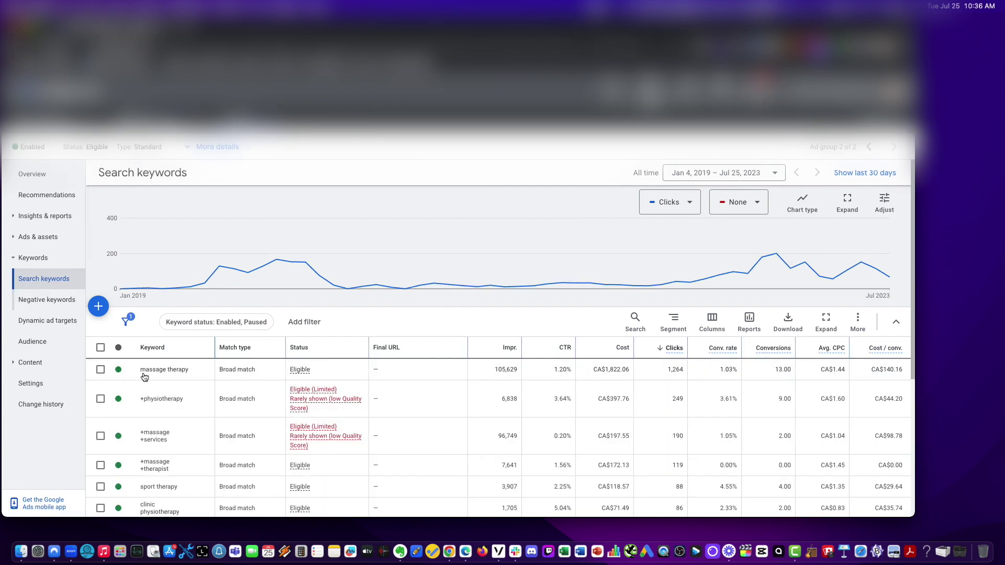
{"action": "scroll", "coordinate": [200, 430], "scroll_direction": "down", "scroll_amount": 2}
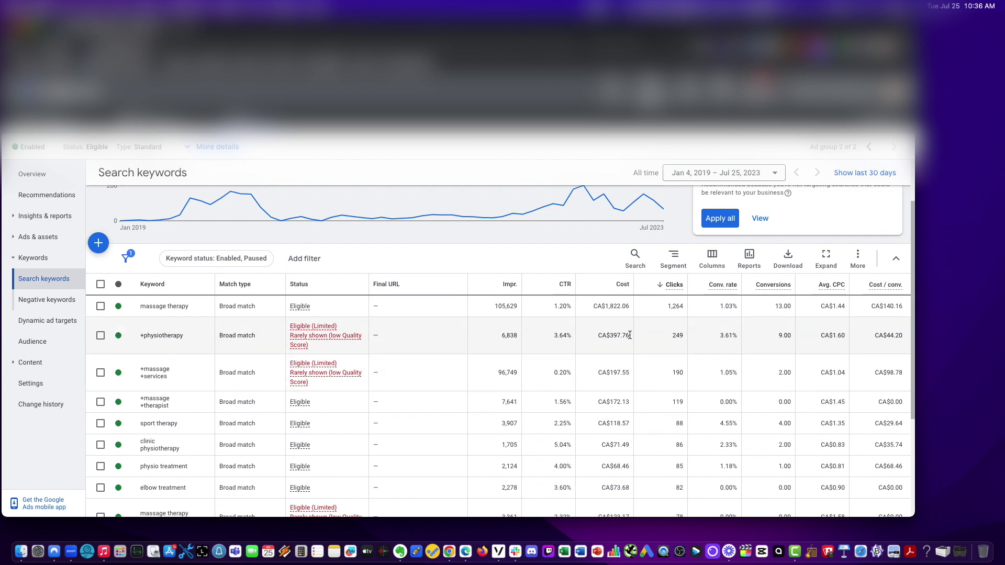
{"action": "left_click", "coordinate": [770, 291]}
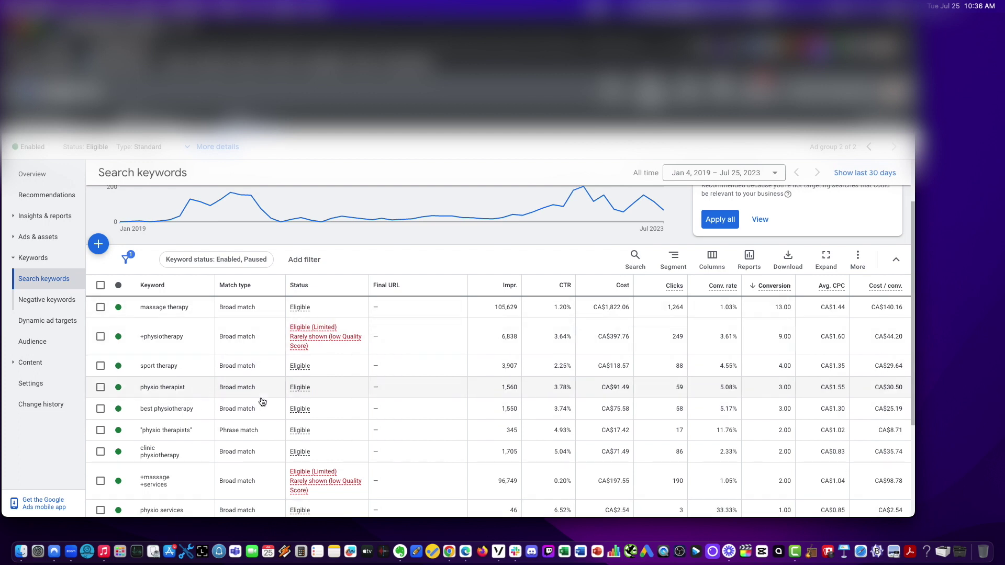
{"action": "scroll", "coordinate": [293, 338], "scroll_direction": "down", "scroll_amount": 1}
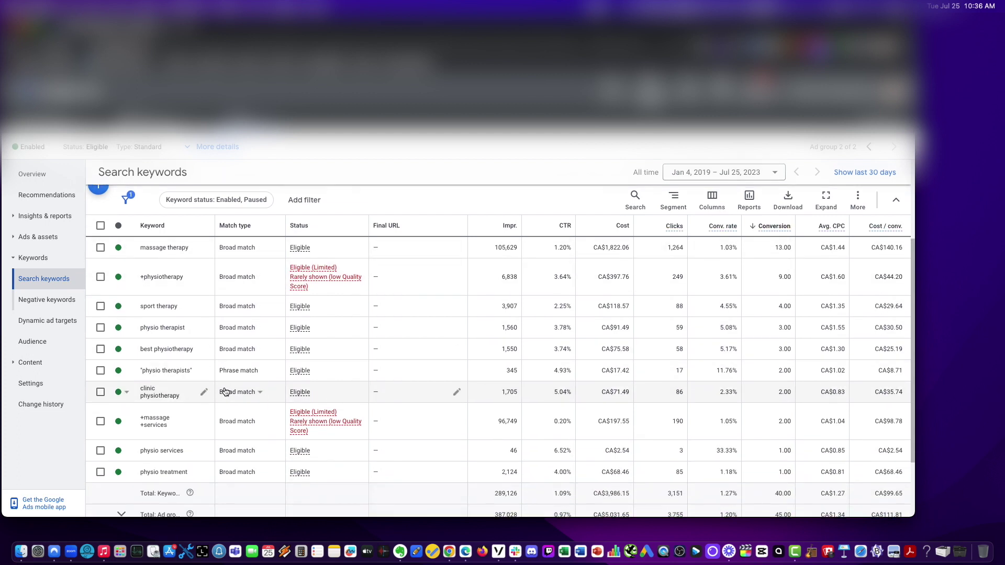
{"action": "scroll", "coordinate": [226, 392], "scroll_direction": "up", "scroll_amount": 2}
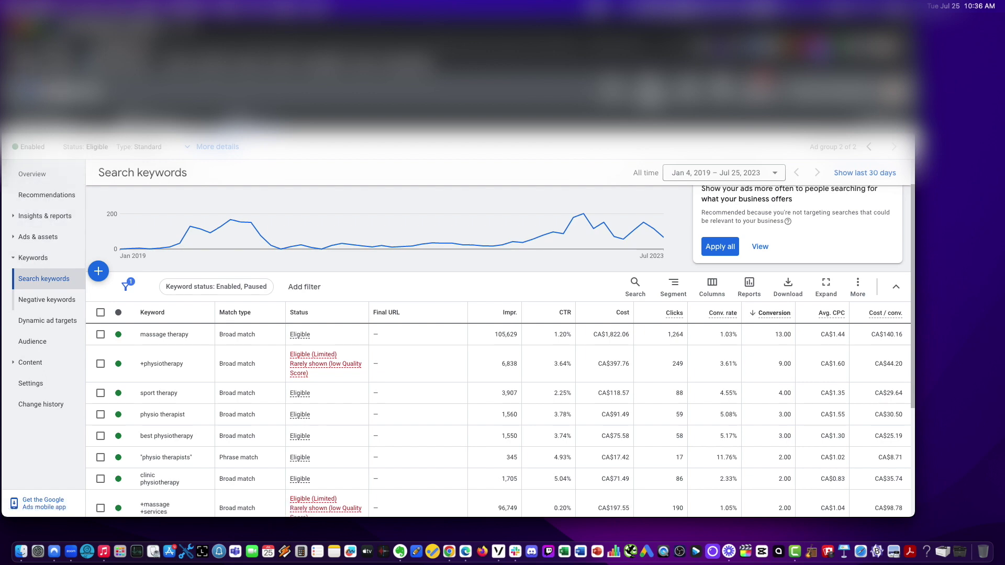
- Return to the account's campaign list and start creating a new campaign
{"action": "left_click", "coordinate": [45, 120]}
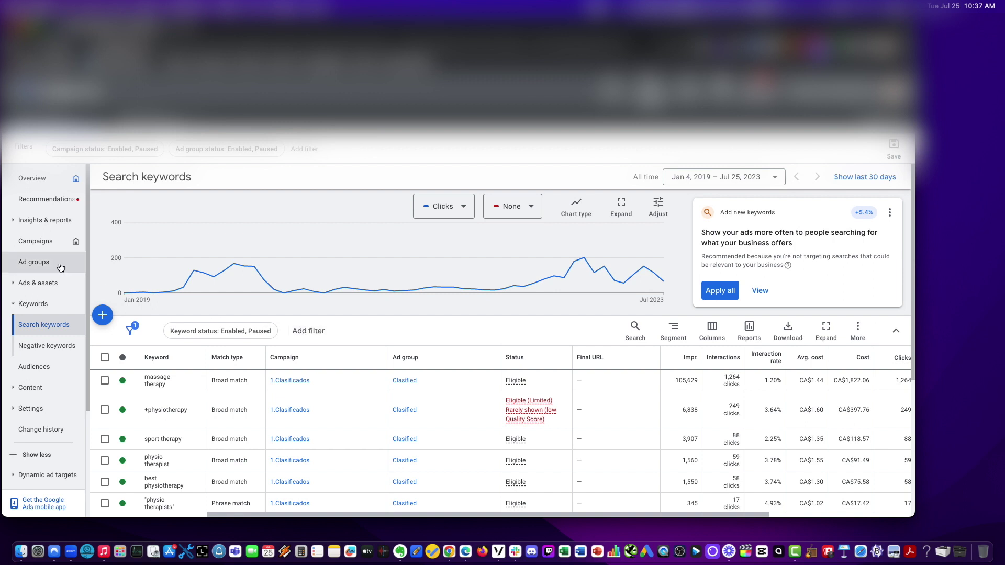
{"action": "left_click", "coordinate": [36, 240]}
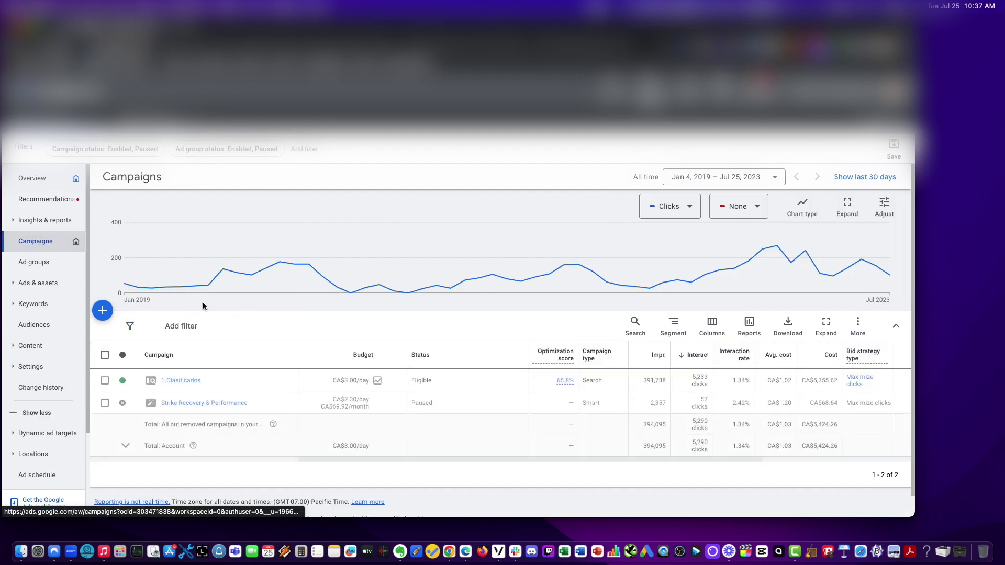
{"action": "left_click", "coordinate": [107, 313]}
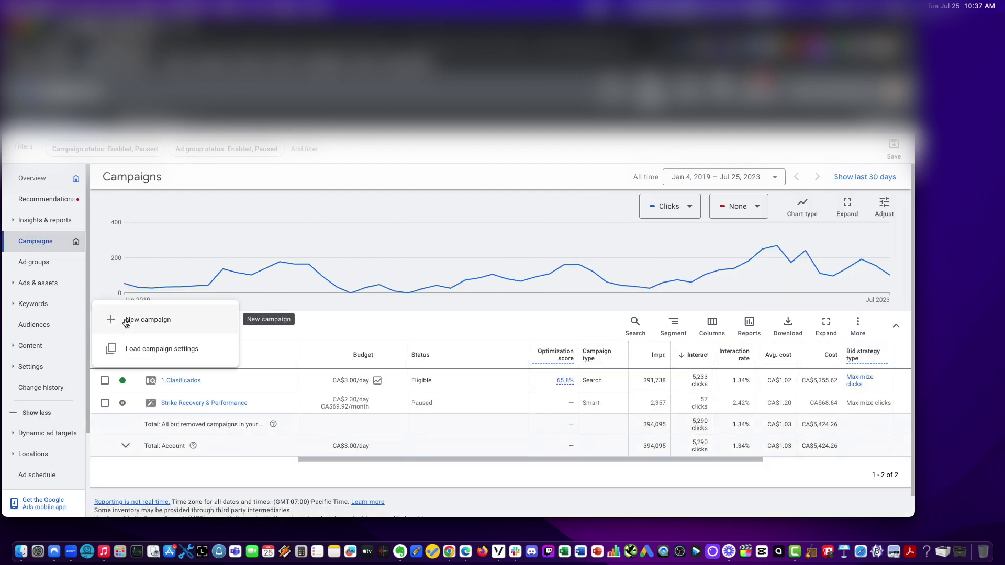
{"action": "left_click", "coordinate": [127, 323]}
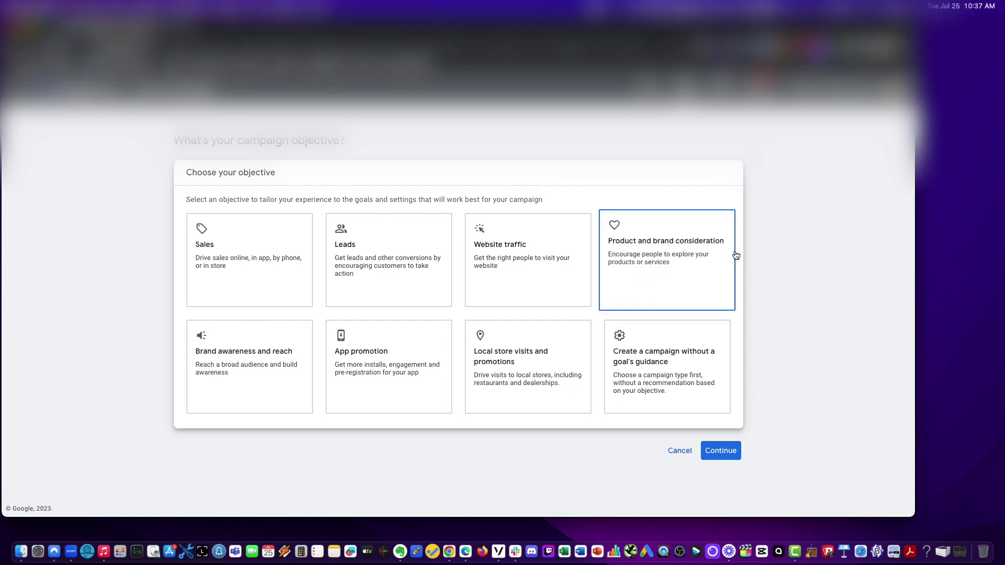
- Choose Website traffic as the campaign objective with the listed conversion goals, exit the guide and select the Search campaign type
{"action": "left_click", "coordinate": [510, 266]}
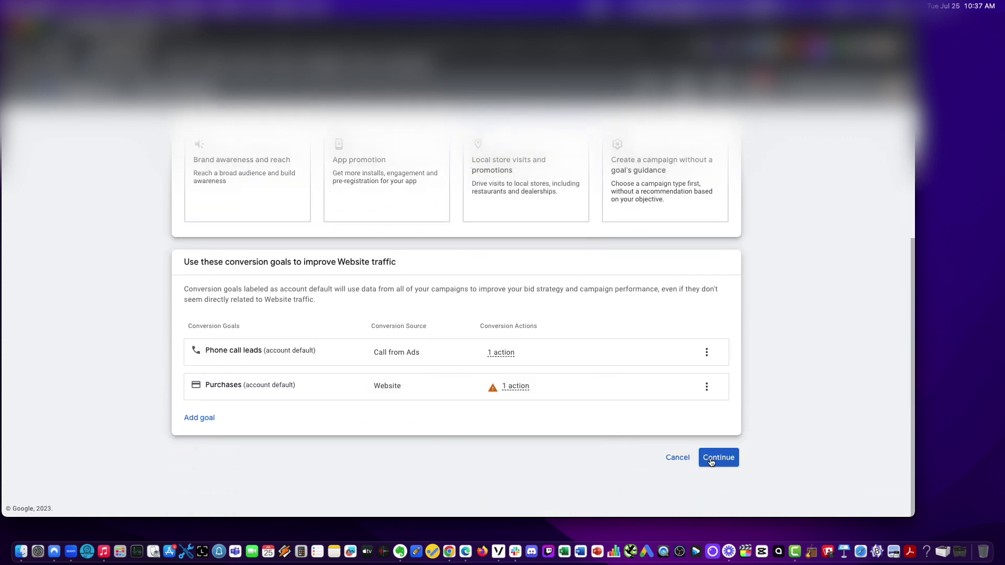
{"action": "left_click", "coordinate": [704, 461]}
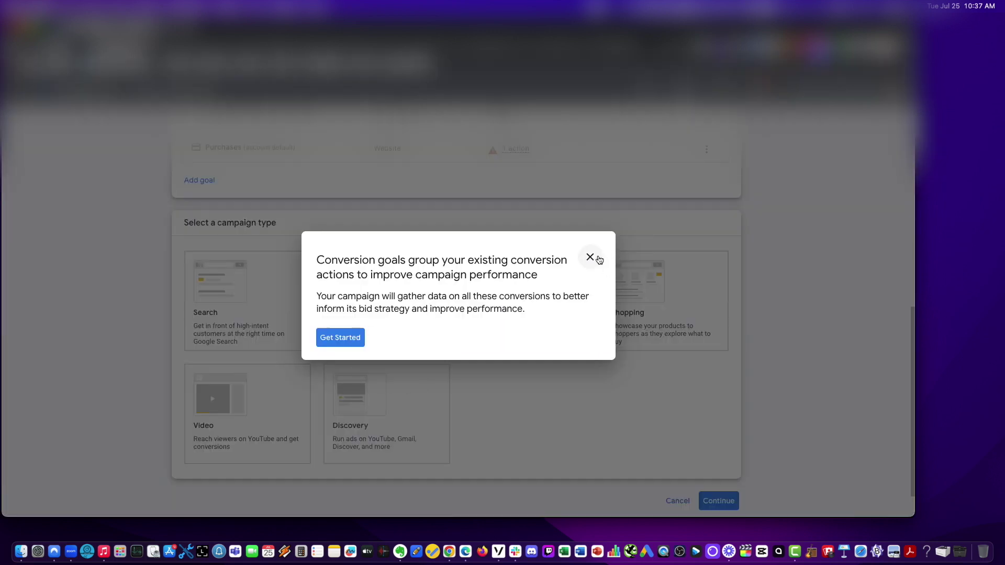
{"action": "left_click", "coordinate": [598, 260]}
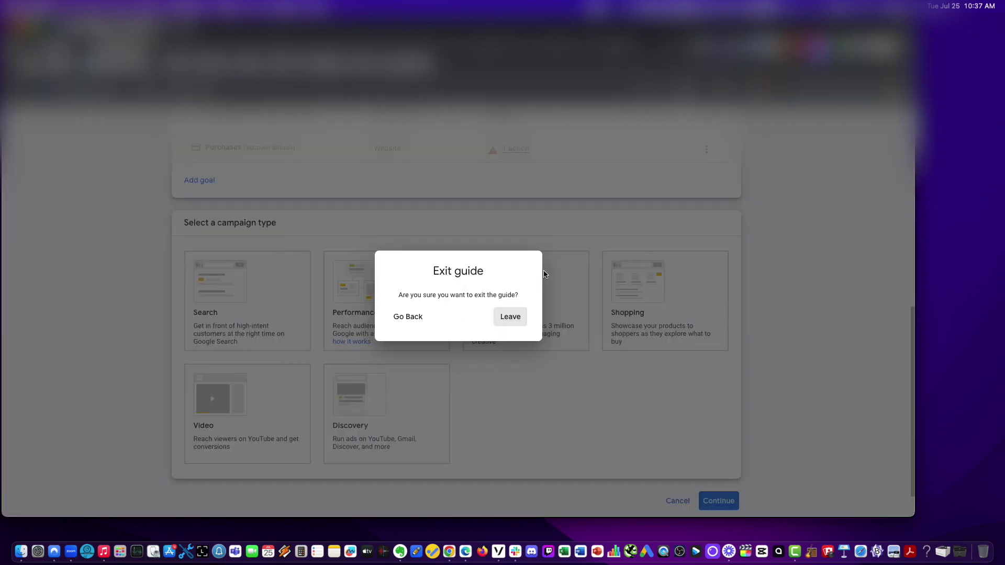
{"action": "left_click", "coordinate": [506, 324]}
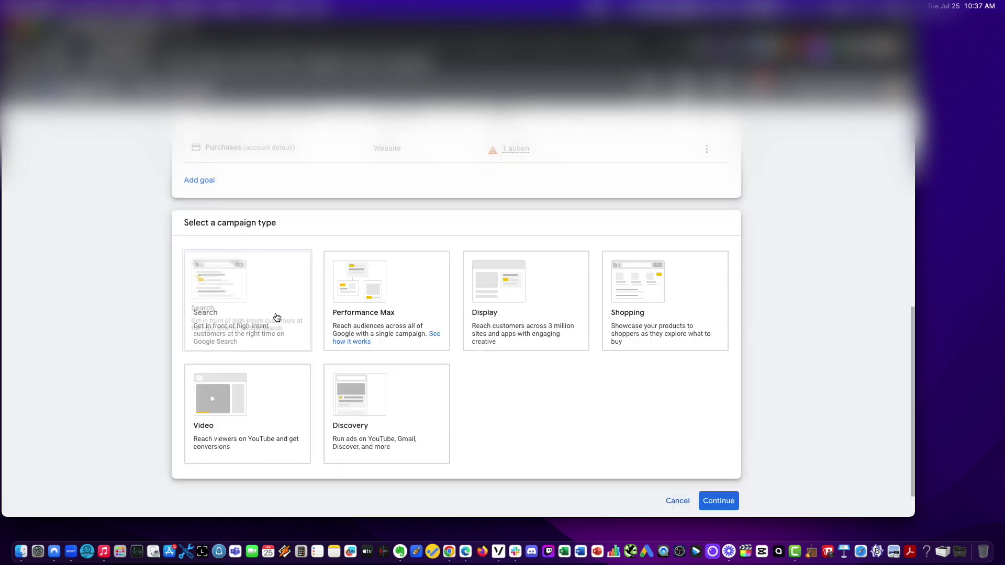
{"action": "left_click", "coordinate": [260, 316]}
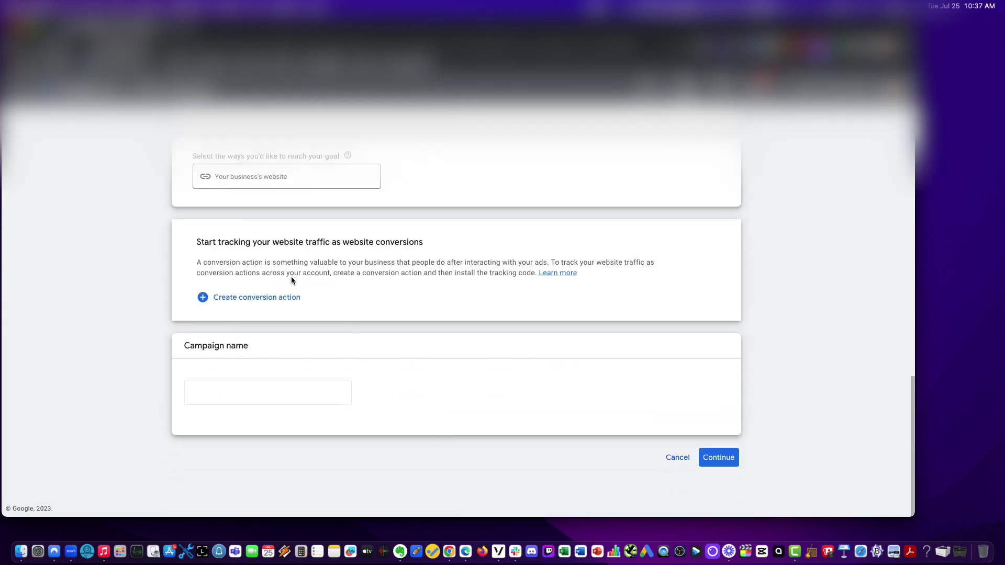
- Open the Strike Recovery website in a new tab and review the treatments and prices on its services page
{"action": "key", "text": "super+t"}
{"action": "type", "text": "strike"}
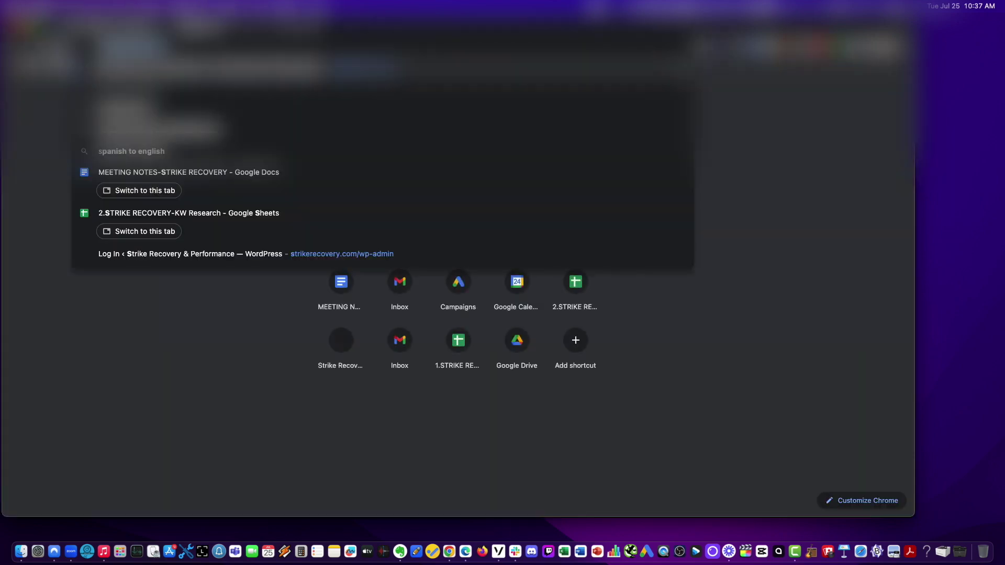
{"action": "key", "text": "Return"}
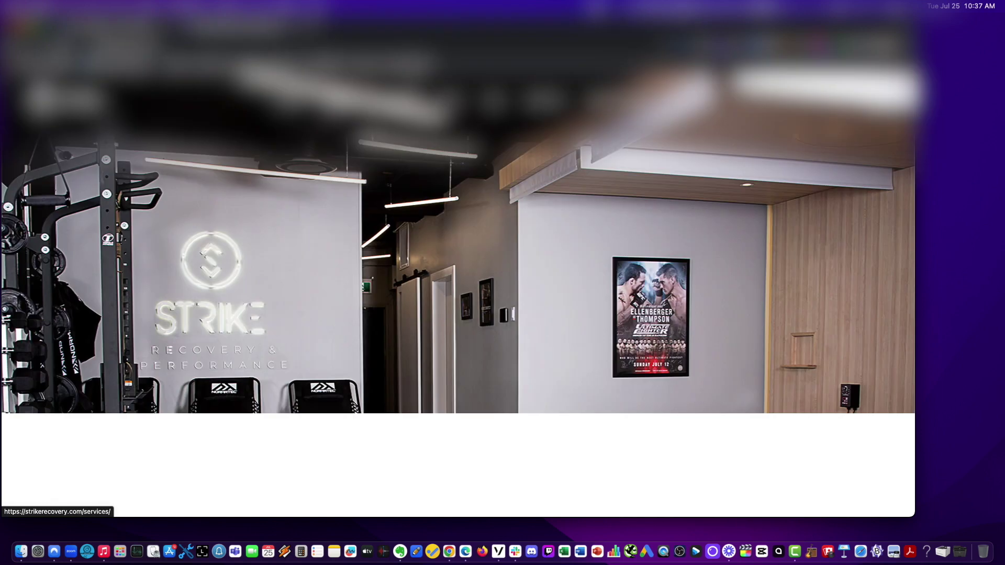
{"action": "left_click", "coordinate": [340, 121]}
{"action": "scroll", "coordinate": [432, 246], "scroll_direction": "down", "scroll_amount": 10}
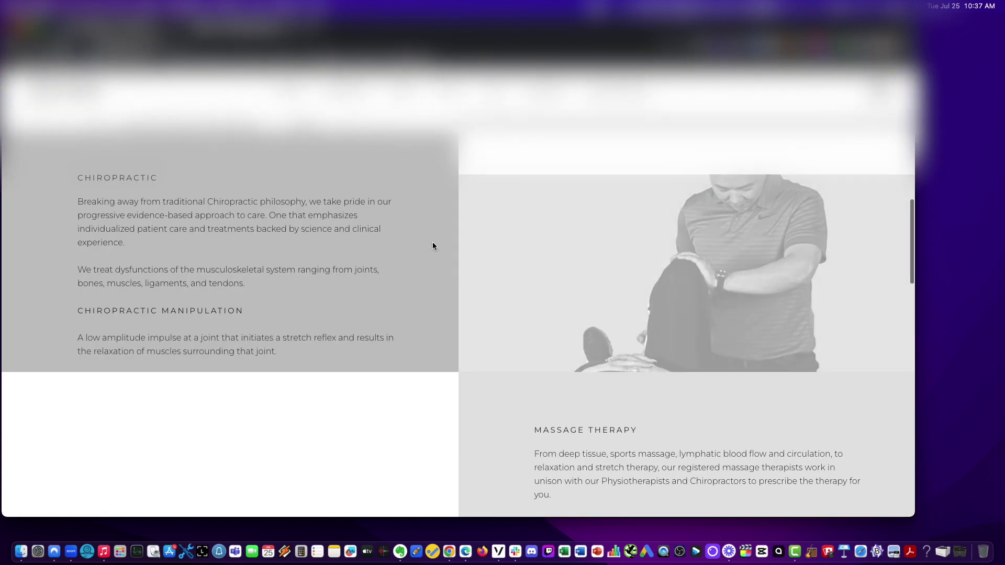
{"action": "scroll", "coordinate": [433, 246], "scroll_direction": "down", "scroll_amount": 20}
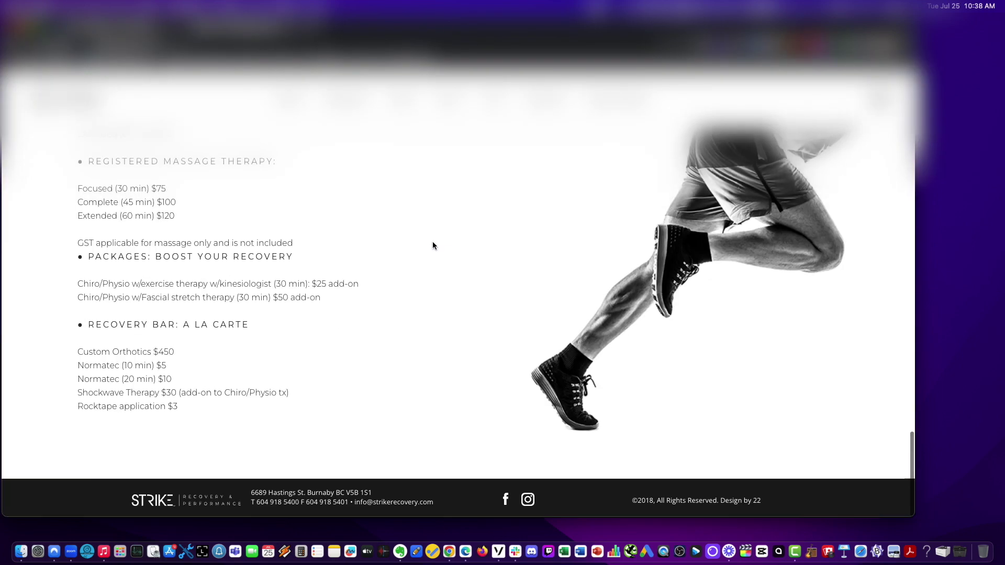
{"action": "scroll", "coordinate": [432, 245], "scroll_direction": "up", "scroll_amount": 20}
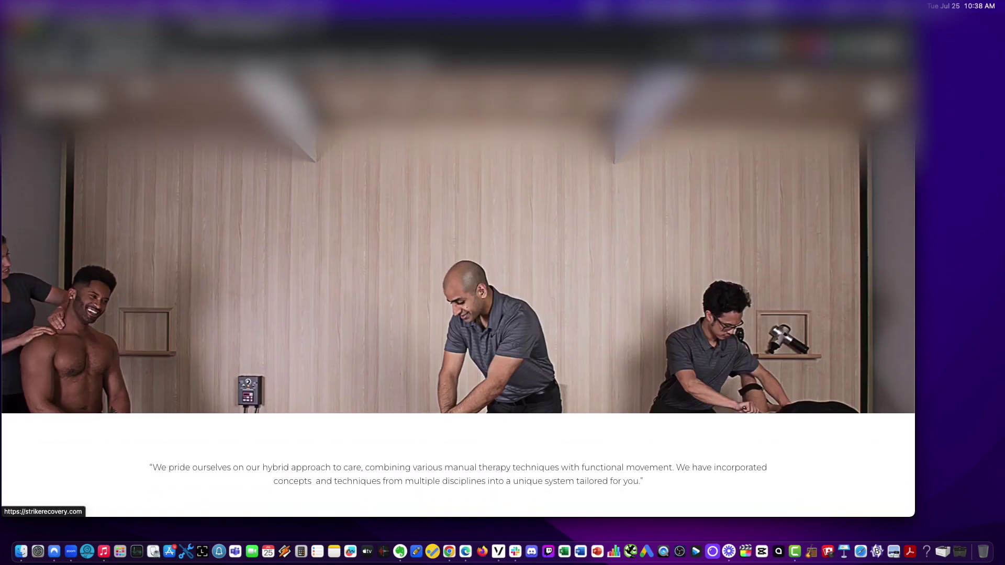
- Return to the Strike Recovery home page, compare it with the services page and look through its content
{"action": "left_click", "coordinate": [63, 97]}
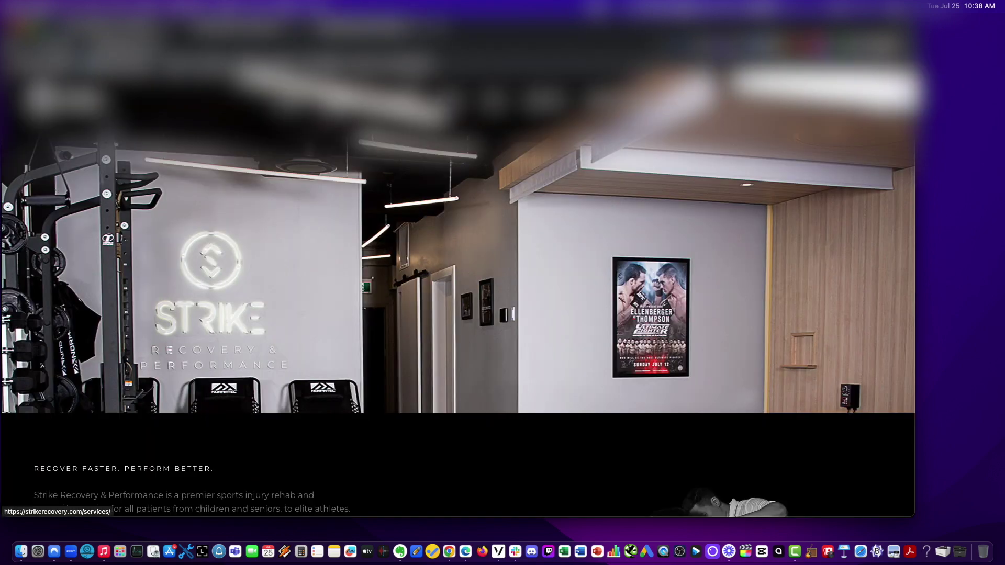
{"action": "key", "text": "super+bracketleft"}
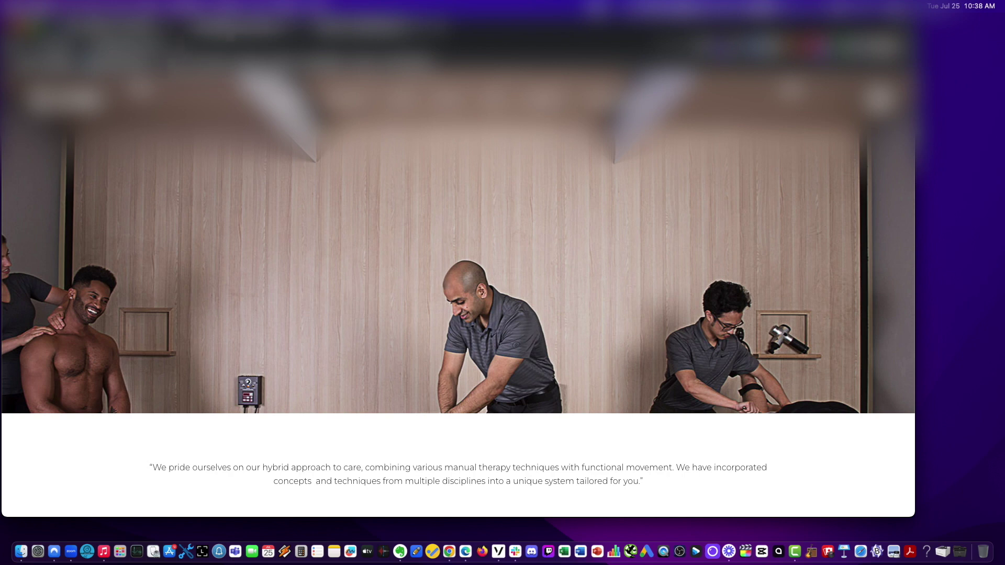
{"action": "key", "text": "super+bracketright"}
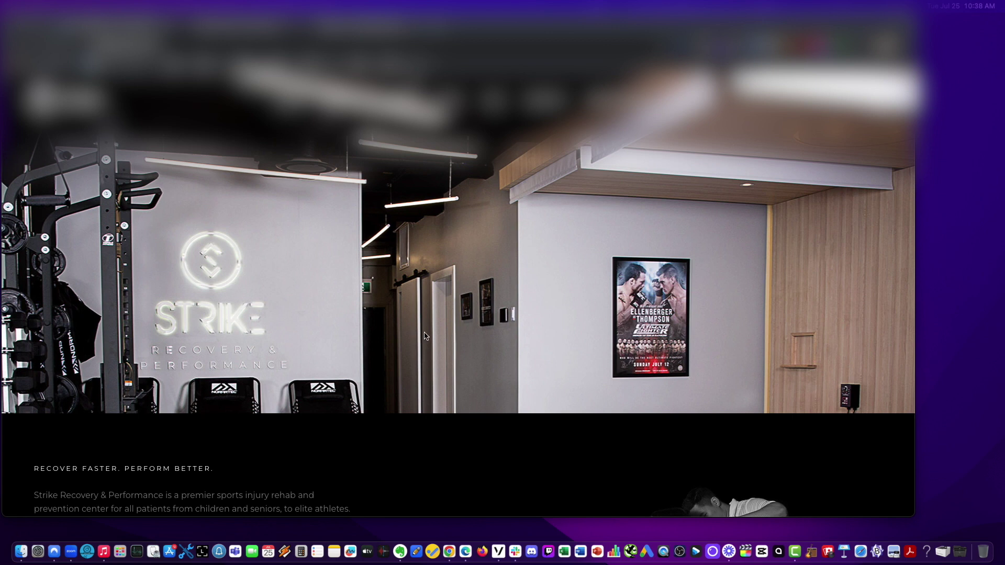
{"action": "scroll", "coordinate": [426, 337], "scroll_direction": "down", "scroll_amount": 10}
{"action": "scroll", "coordinate": [413, 329], "scroll_direction": "up", "scroll_amount": 10}
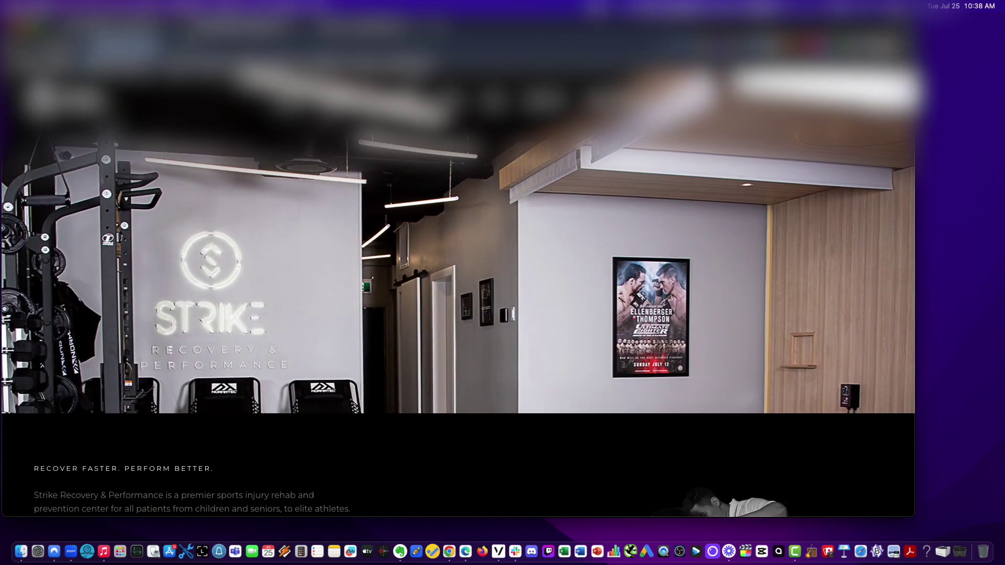
{"action": "scroll", "coordinate": [243, 320], "scroll_direction": "down", "scroll_amount": 5}
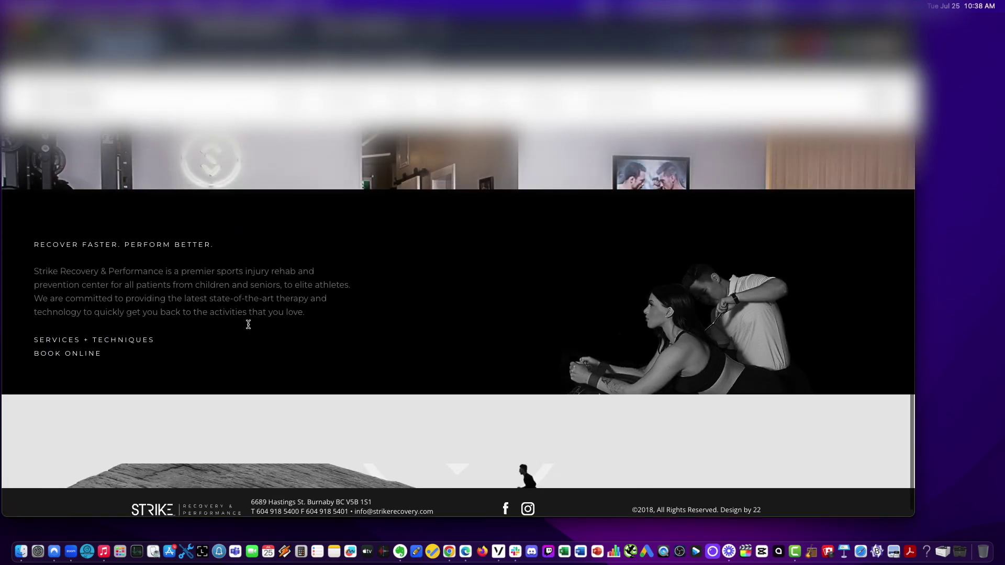
{"action": "scroll", "coordinate": [248, 324], "scroll_direction": "up", "scroll_amount": 5}
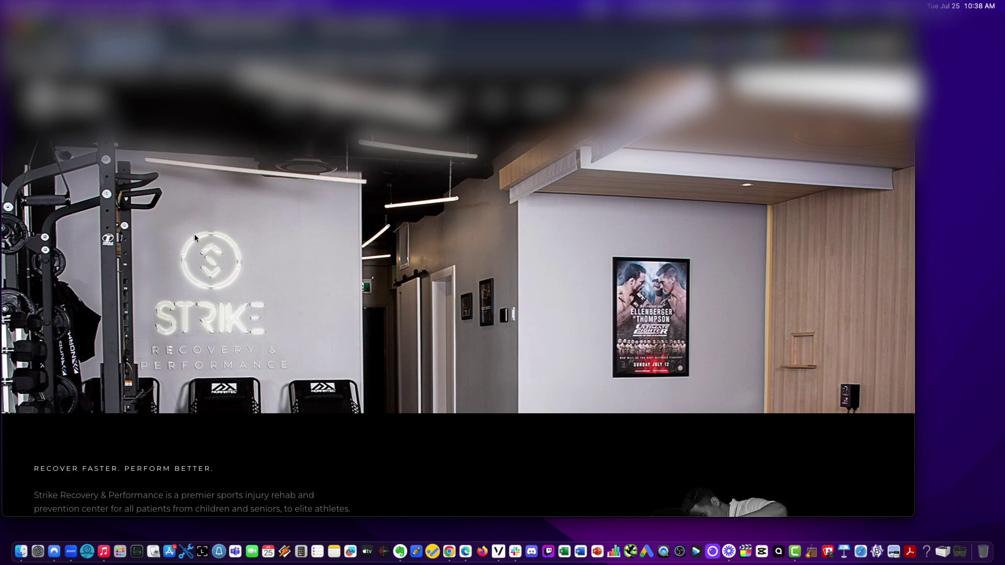
{"action": "scroll", "coordinate": [194, 234], "scroll_direction": "down", "scroll_amount": 3}
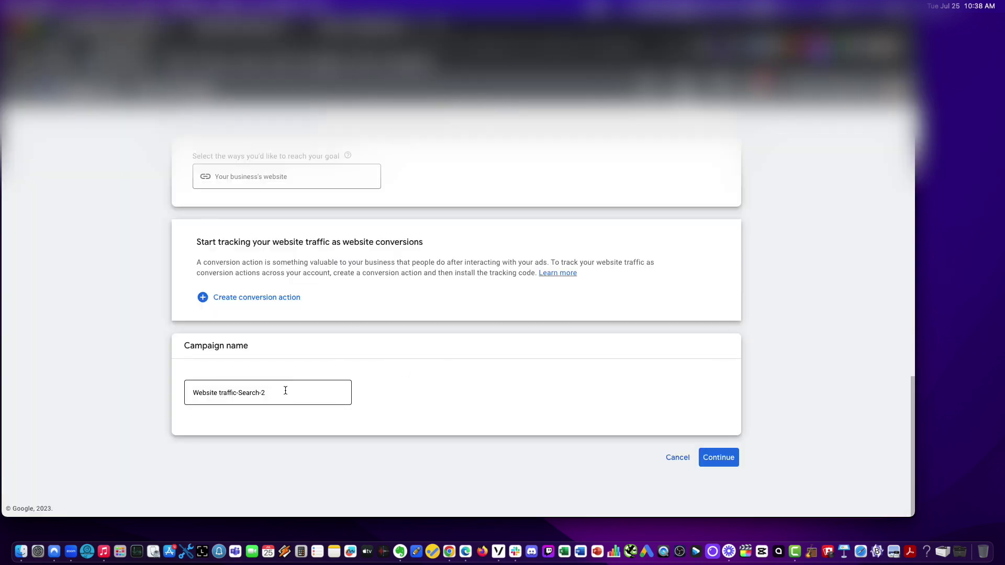
{"action": "left_click", "coordinate": [285, 391]}
{"action": "left_click", "coordinate": [293, 177]}
{"action": "type", "text": "https://strikerecovery.com/"}
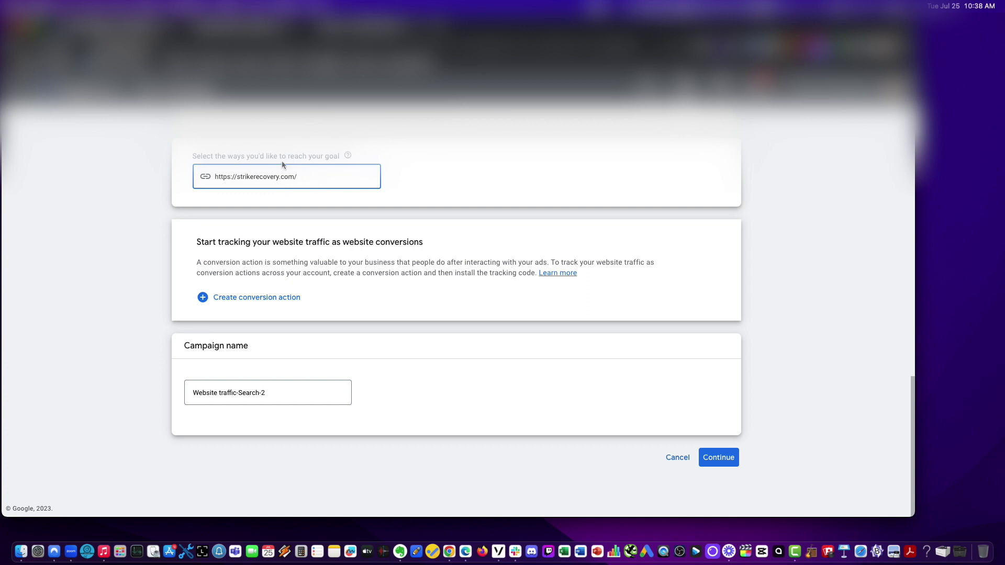
{"action": "left_click", "coordinate": [141, 231]}
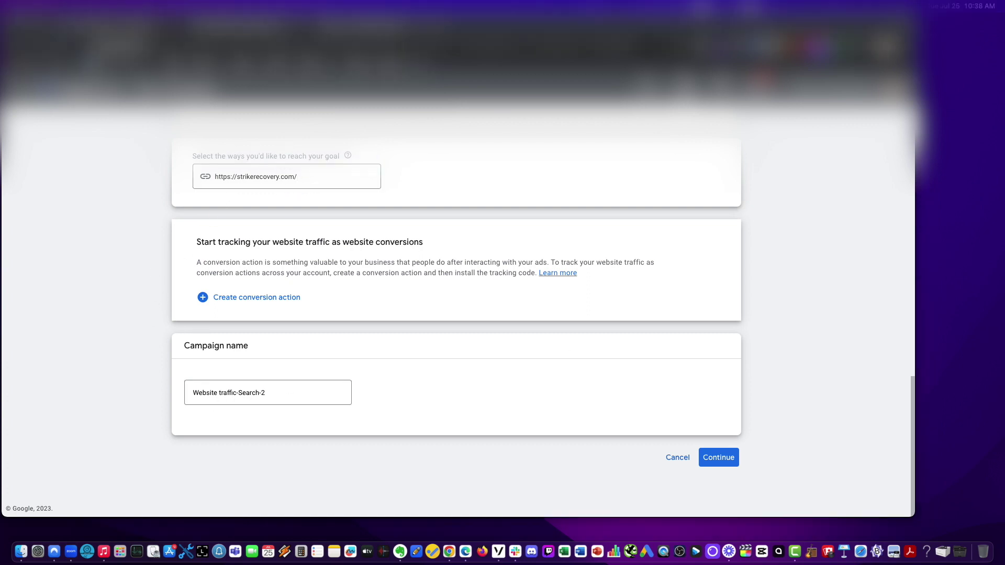
{"action": "triple_click", "coordinate": [233, 393]}
{"action": "type", "text": "2.Search: Physiotherapy"}
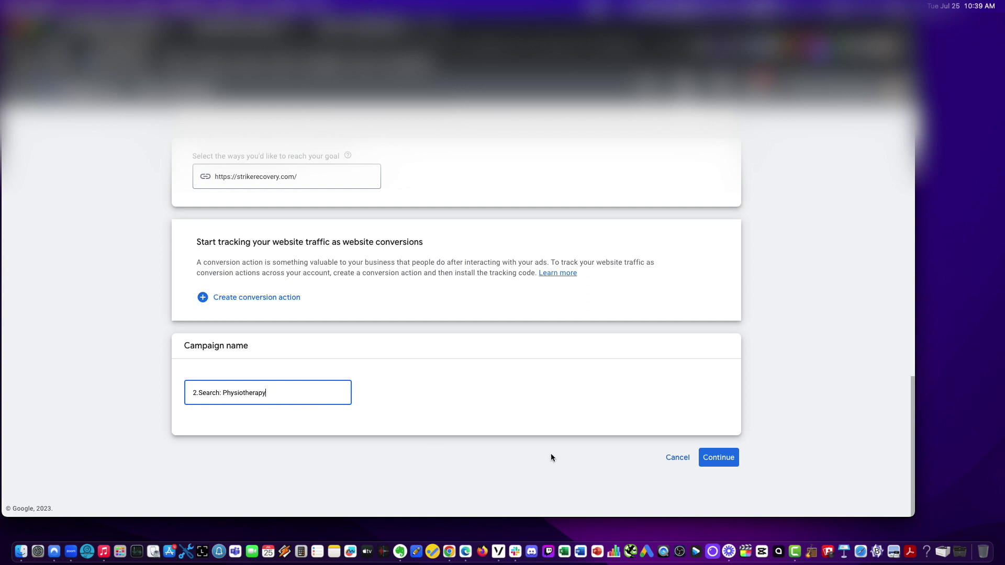
{"action": "left_click", "coordinate": [716, 458]}
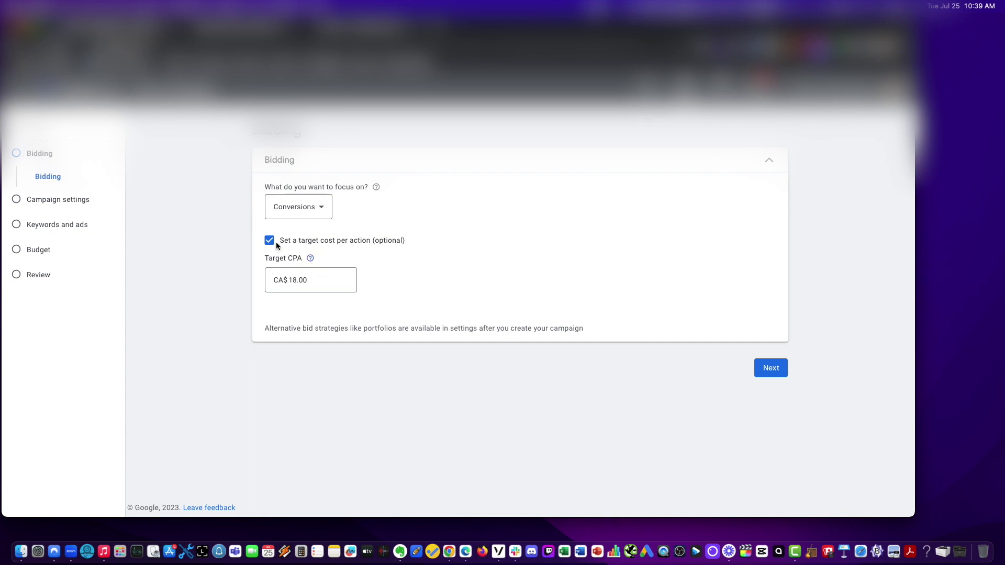
- Turn off the target cost per action for conversion bidding, dismiss the campaign guide and continue to the campaign settings
{"action": "left_click", "coordinate": [275, 244]}
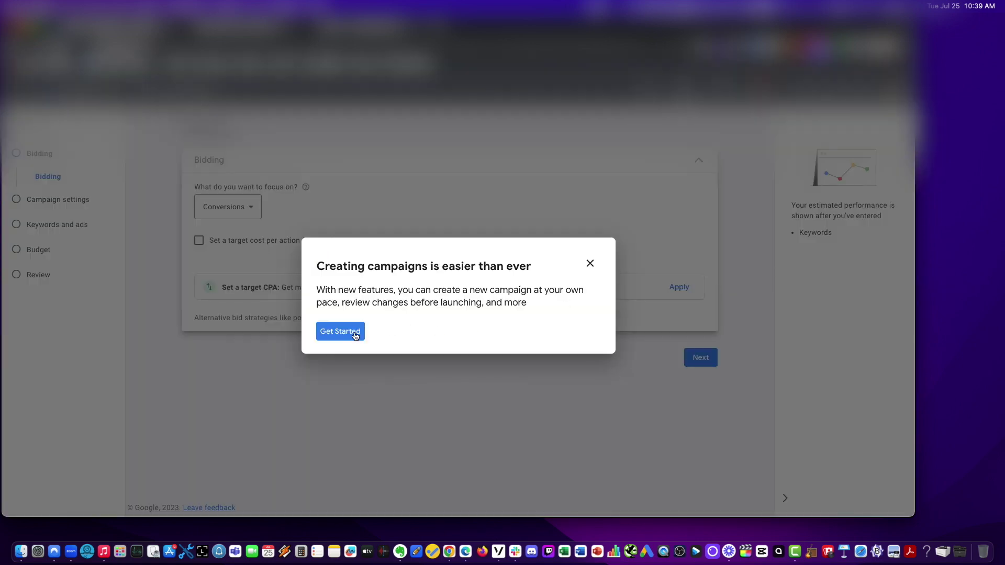
{"action": "left_click", "coordinate": [591, 263]}
{"action": "left_click", "coordinate": [523, 318]}
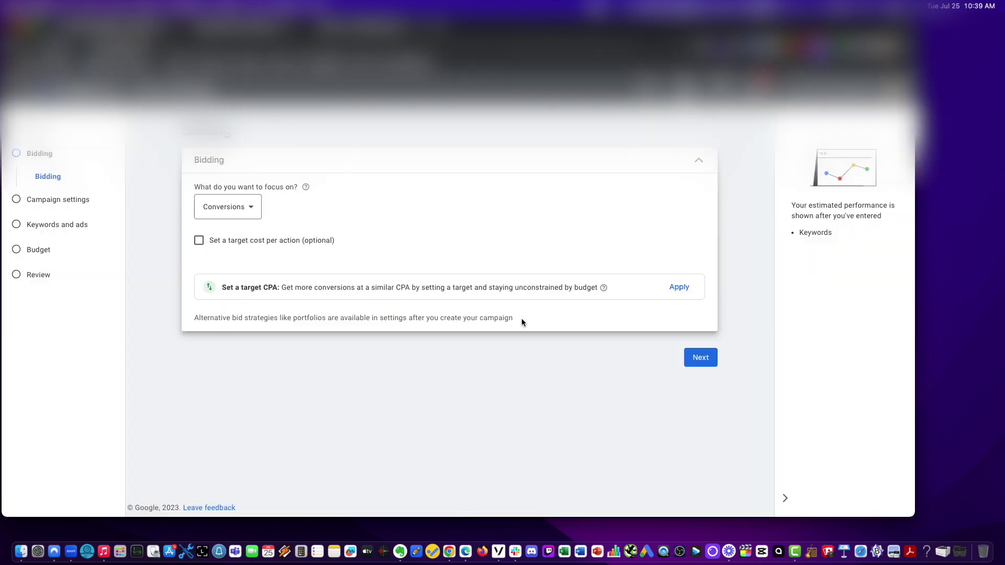
{"action": "left_click", "coordinate": [691, 361]}
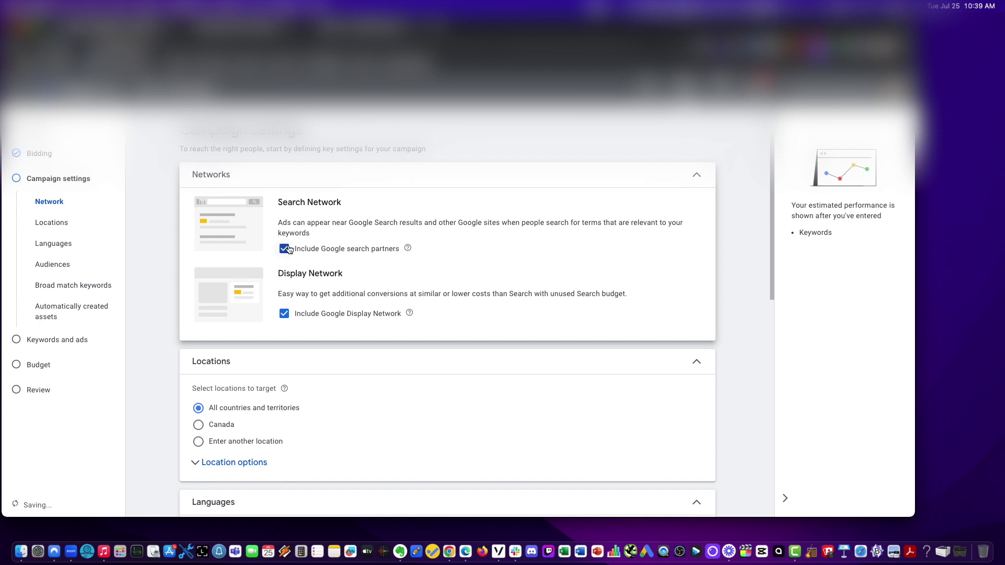
- Switch location targeting to a custom location and target the city of Burnaby, British Columbia, Canada
{"action": "scroll", "coordinate": [262, 392], "scroll_direction": "down", "scroll_amount": 2}
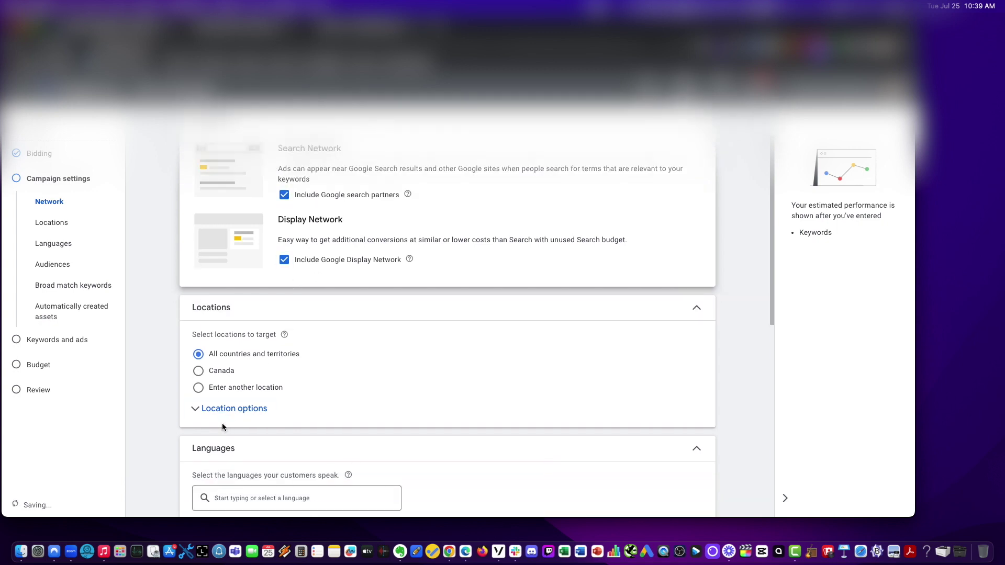
{"action": "left_click", "coordinate": [198, 388]}
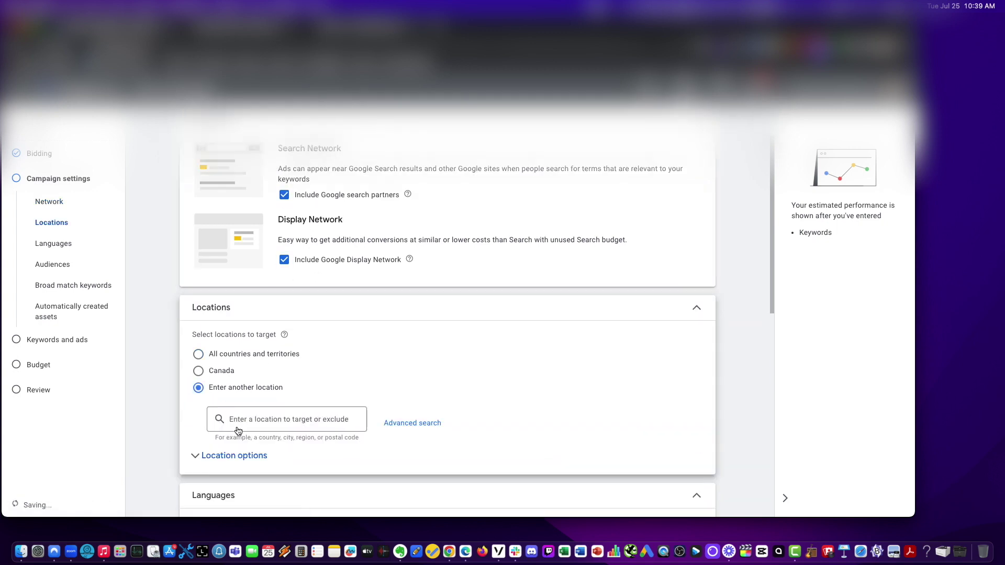
{"action": "scroll", "coordinate": [248, 421], "scroll_direction": "down", "scroll_amount": 1}
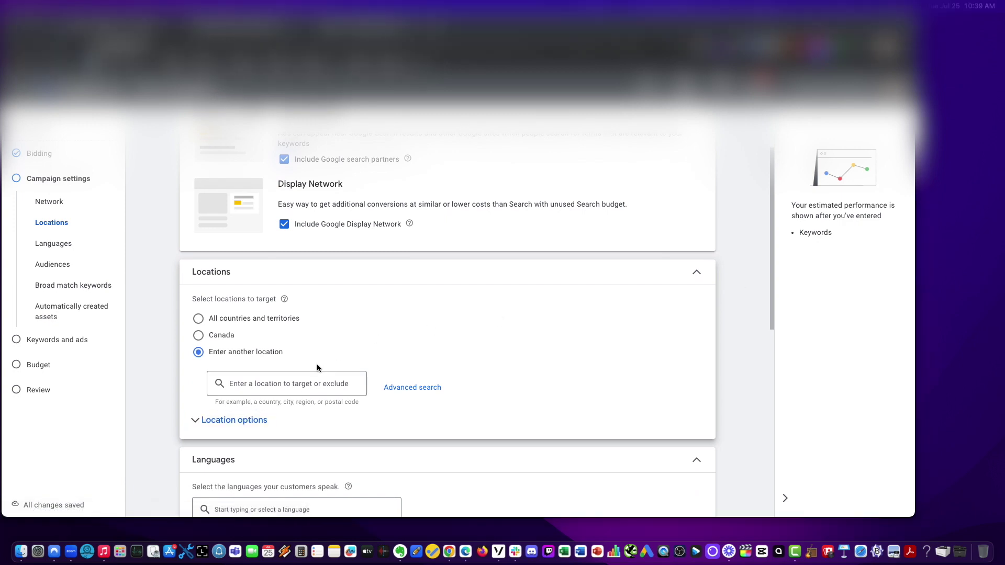
{"action": "left_click", "coordinate": [305, 382]}
{"action": "type", "text": "burnaby"}
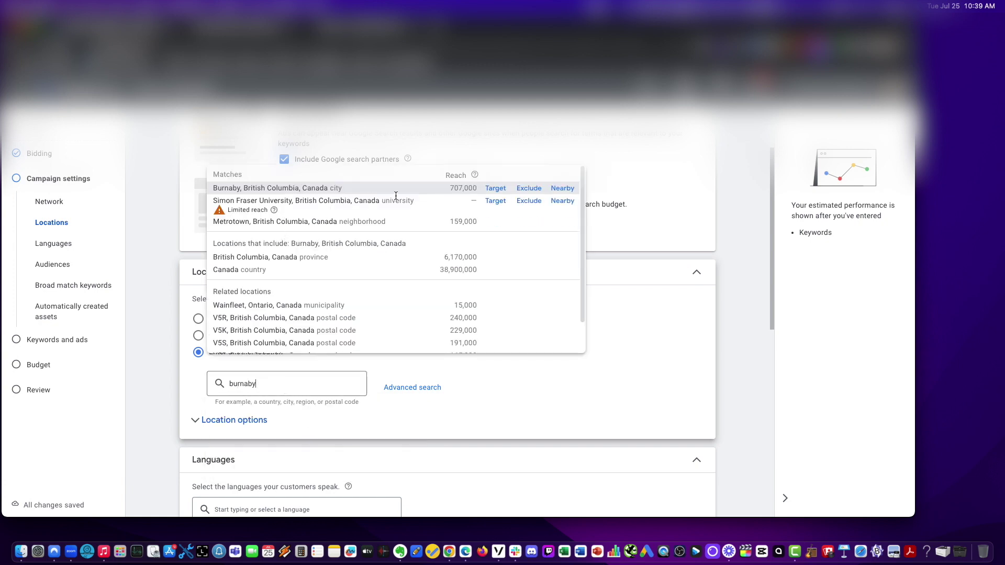
{"action": "left_click", "coordinate": [495, 188]}
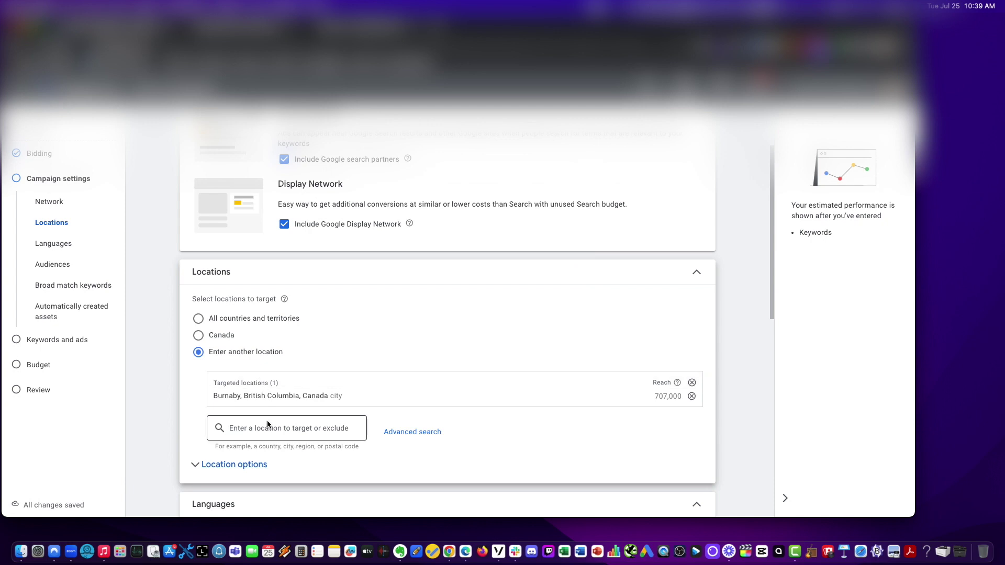
- Add the cities of Vancouver and Richmond, British Columbia, Canada to the campaign's targeted locations
{"action": "type", "text": "v"}
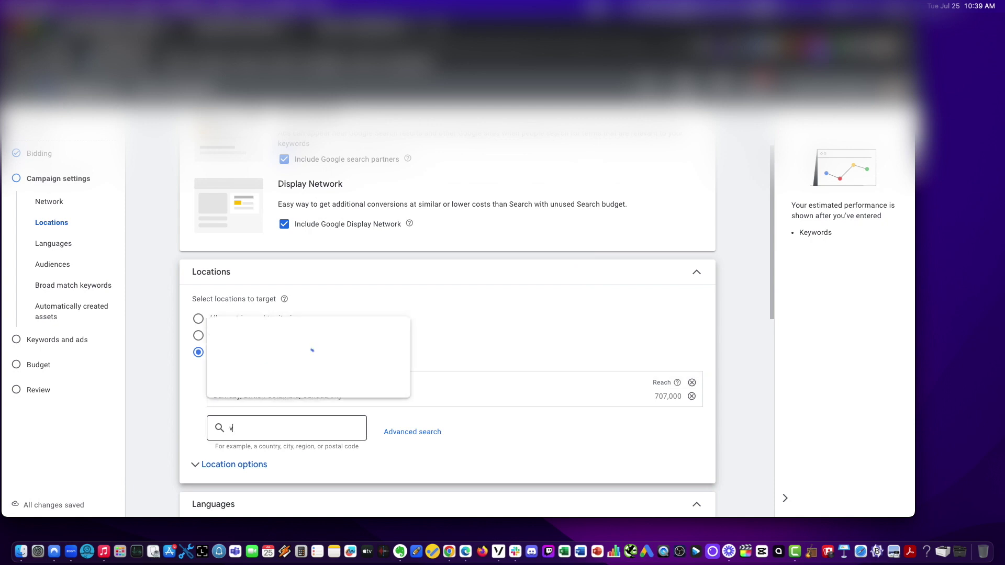
{"action": "type", "text": "ancouver"}
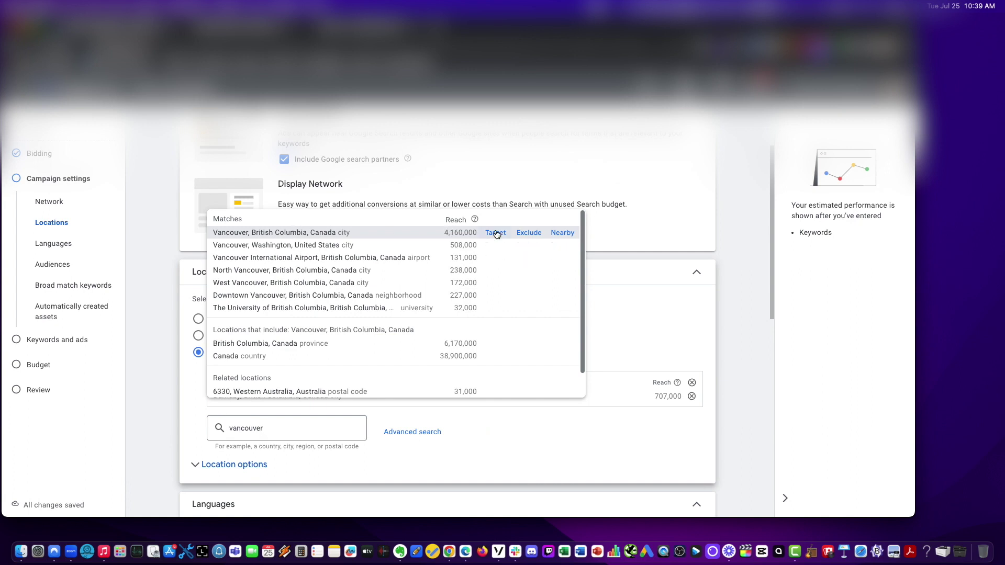
{"action": "left_click", "coordinate": [495, 232]}
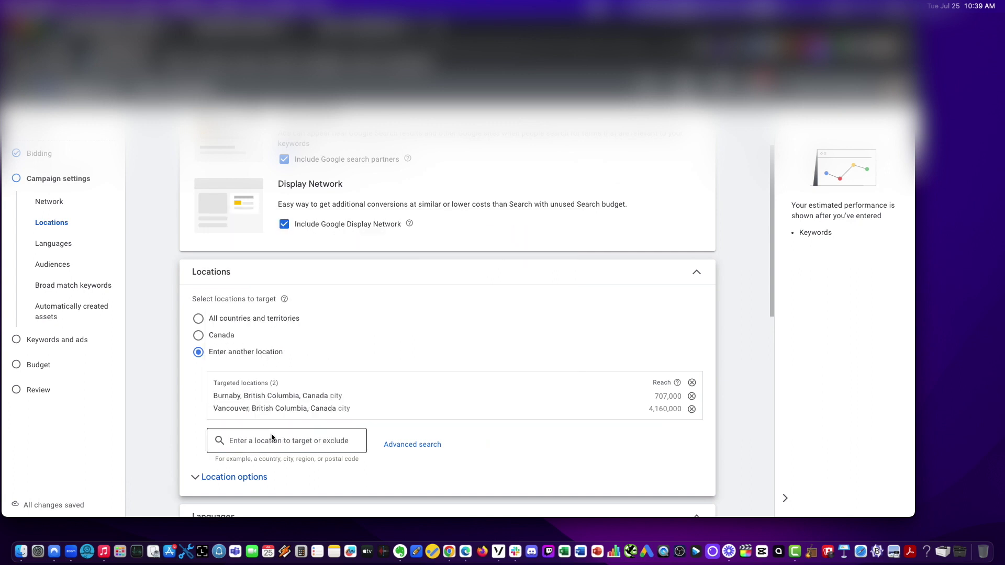
{"action": "type", "text": "richmond"}
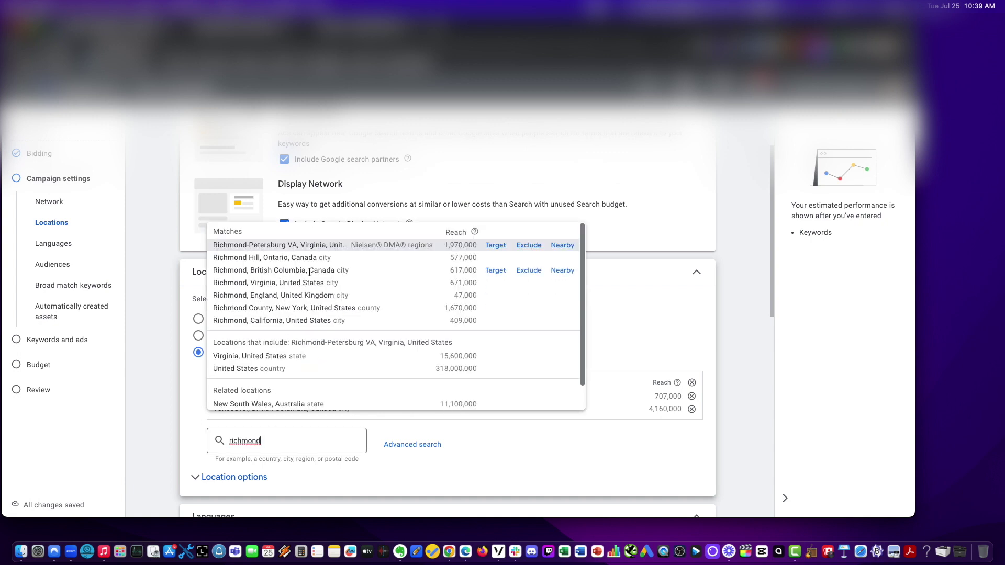
{"action": "left_click", "coordinate": [495, 271]}
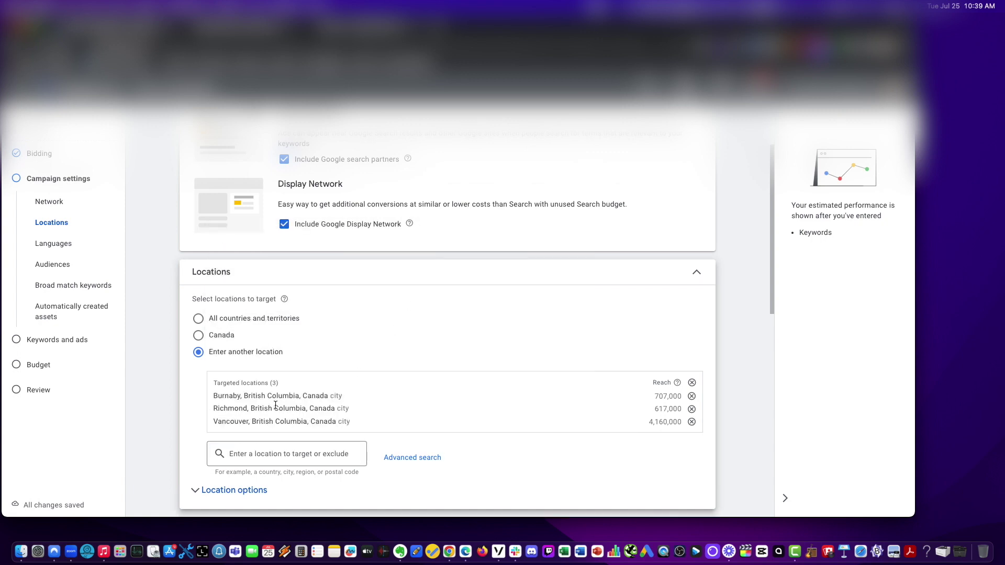
- Find the city of North Vancouver, British Columbia, Canada and add it as a targeted location
{"action": "type", "text": "north v"}
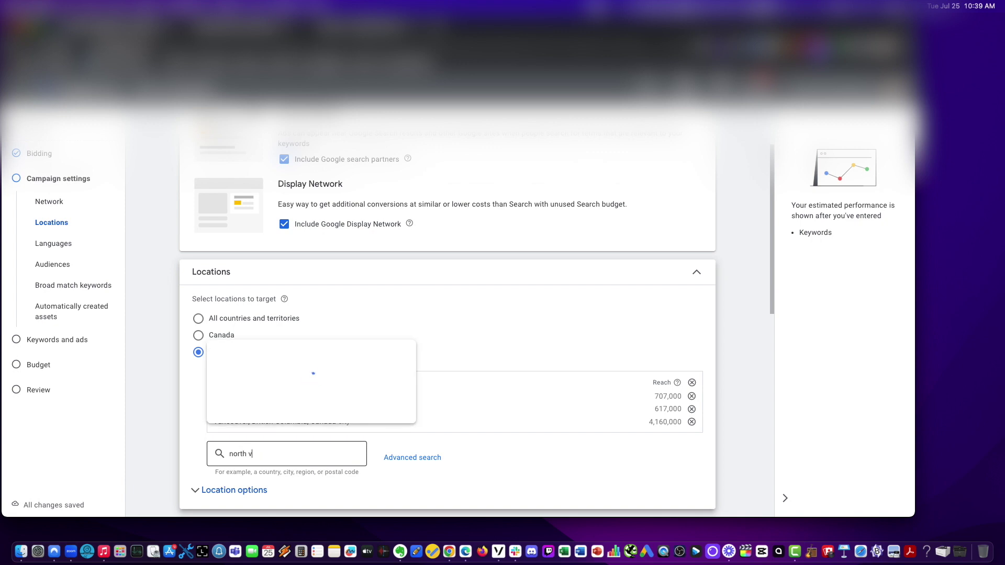
{"action": "type", "text": "ancovuer"}
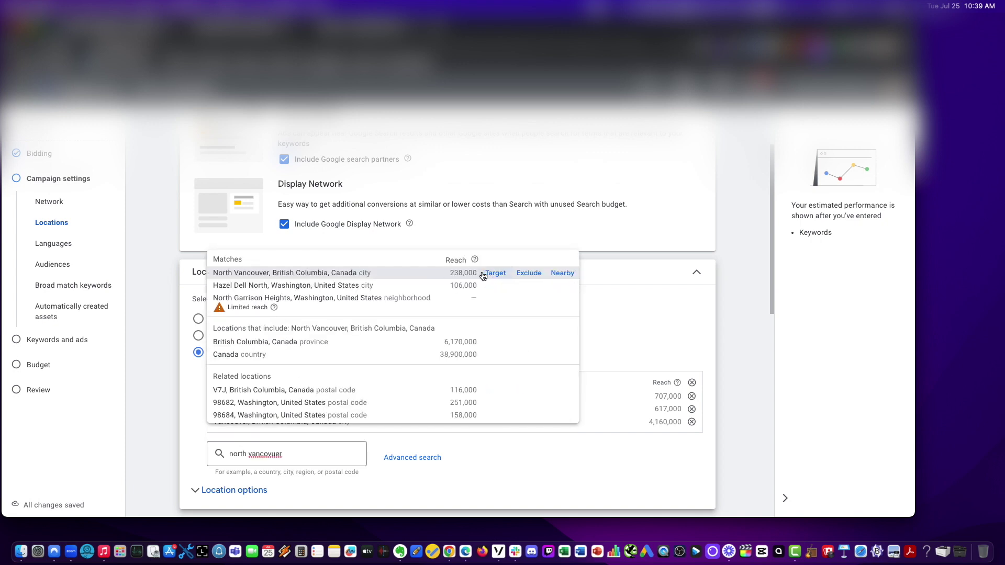
{"action": "left_click", "coordinate": [494, 274]}
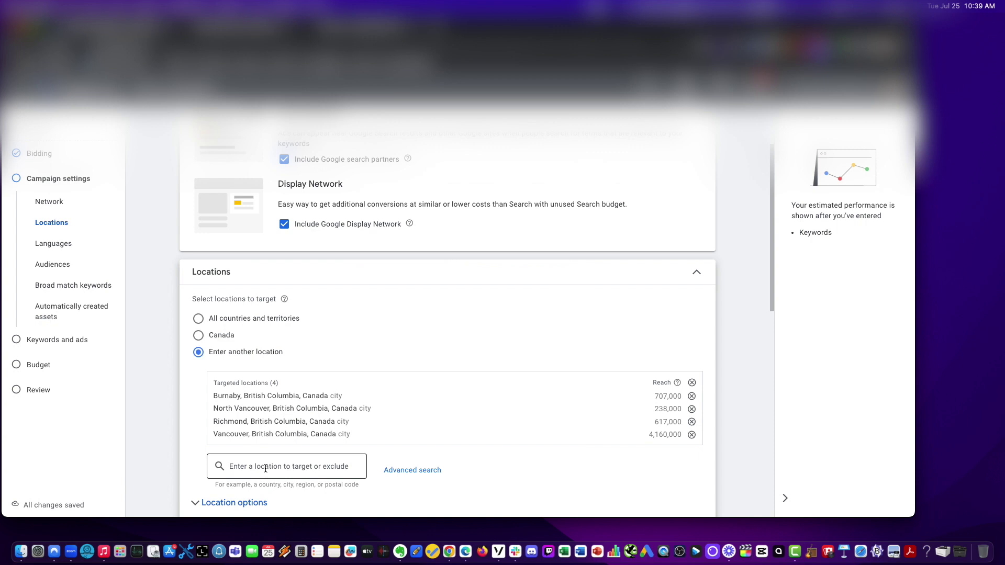
- Search the available locations for lower mainland, vancouver and north burnaby, looking for further areas to target
{"action": "type", "text": "lower mai"}
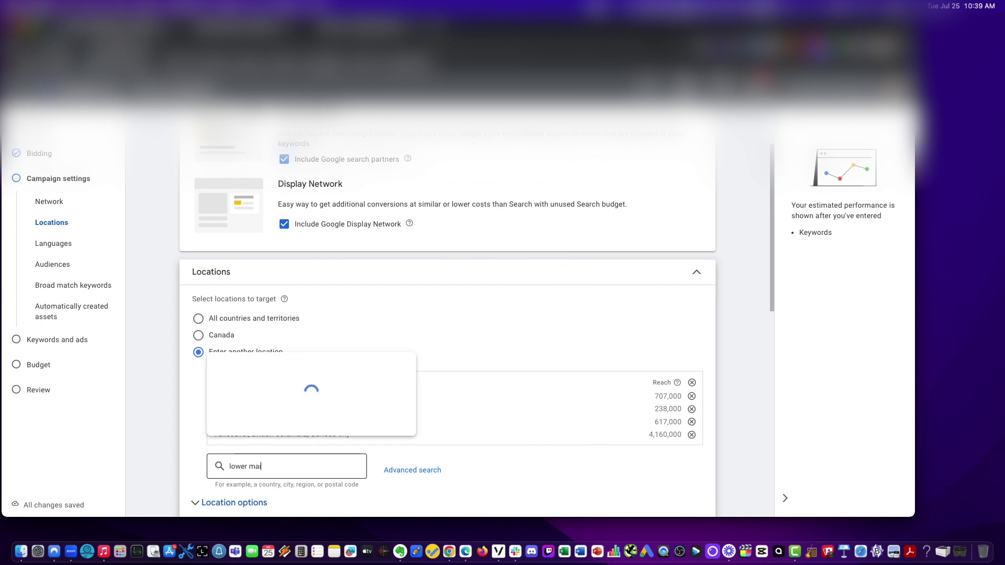
{"action": "type", "text": "nland"}
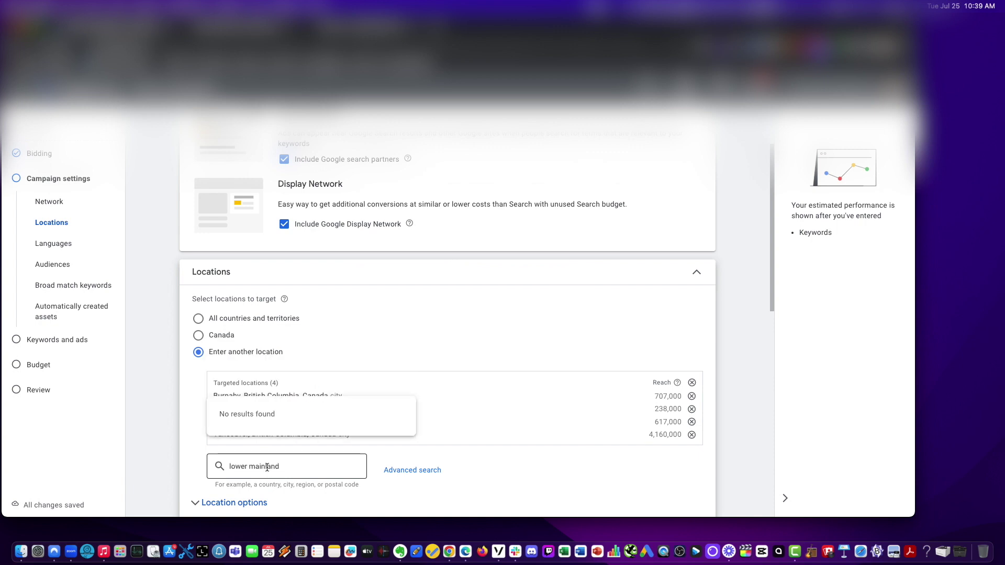
{"action": "triple_click", "coordinate": [210, 467]}
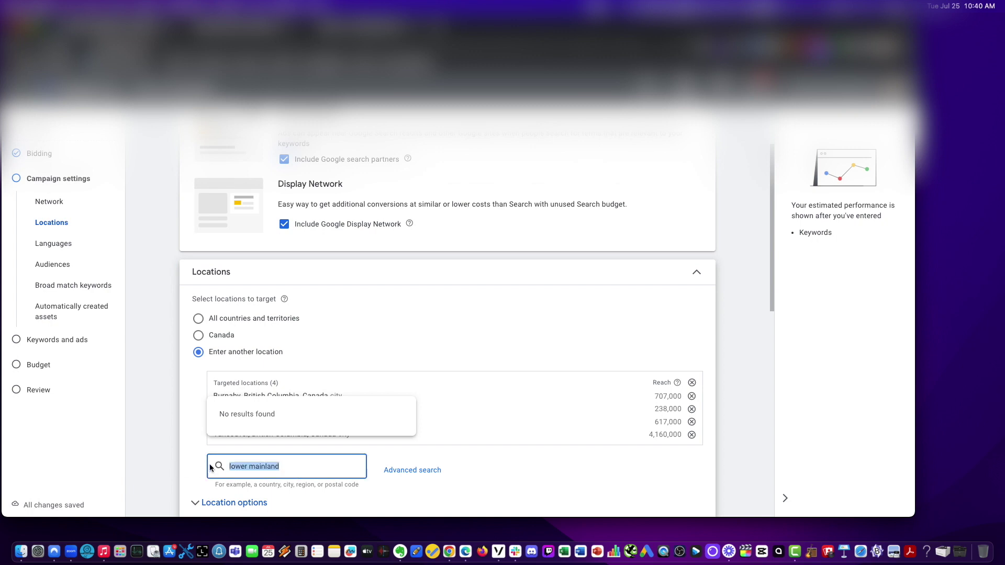
{"action": "type", "text": "va"}
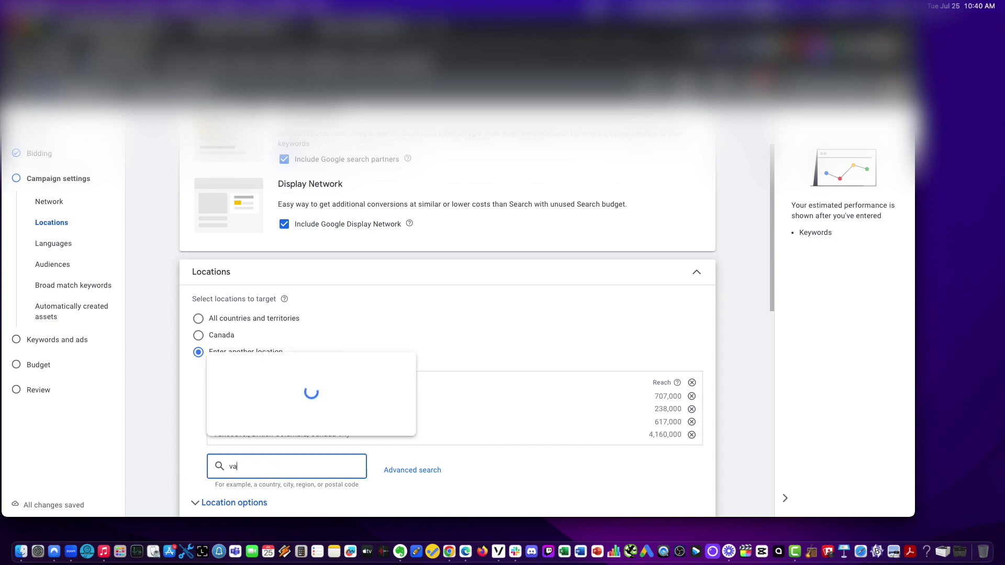
{"action": "type", "text": "ncouver"}
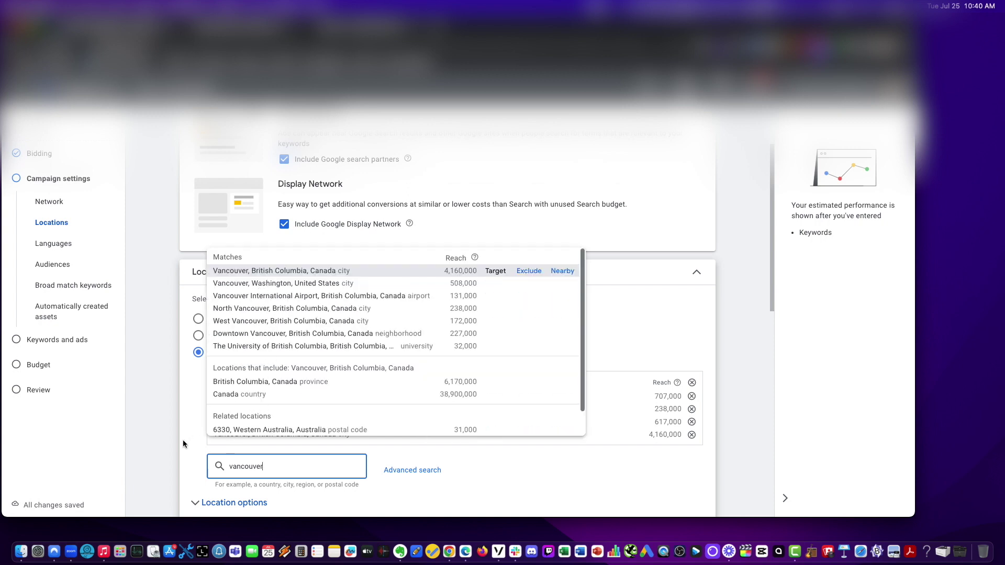
{"action": "left_click", "coordinate": [193, 448]}
{"action": "left_click", "coordinate": [283, 473]}
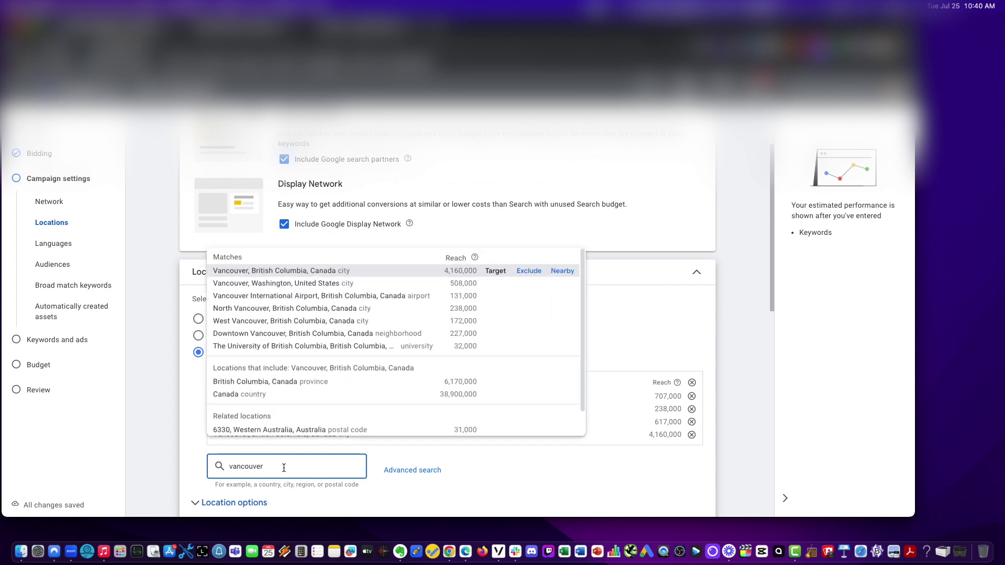
{"action": "left_click_drag", "start_coordinate": [283, 473], "coordinate": [200, 463]}
{"action": "type", "text": "north b"}
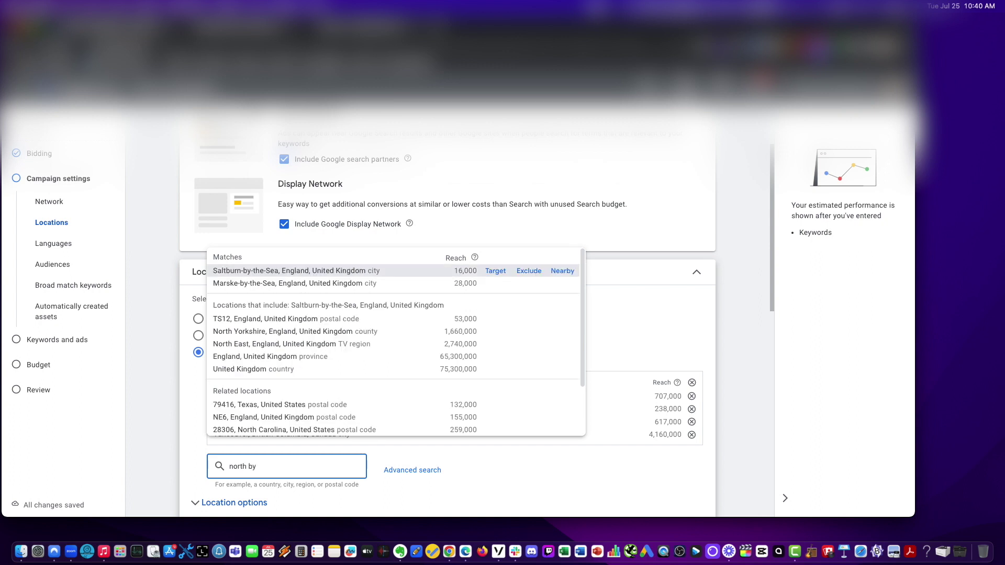
{"action": "type", "text": "urmaby"}
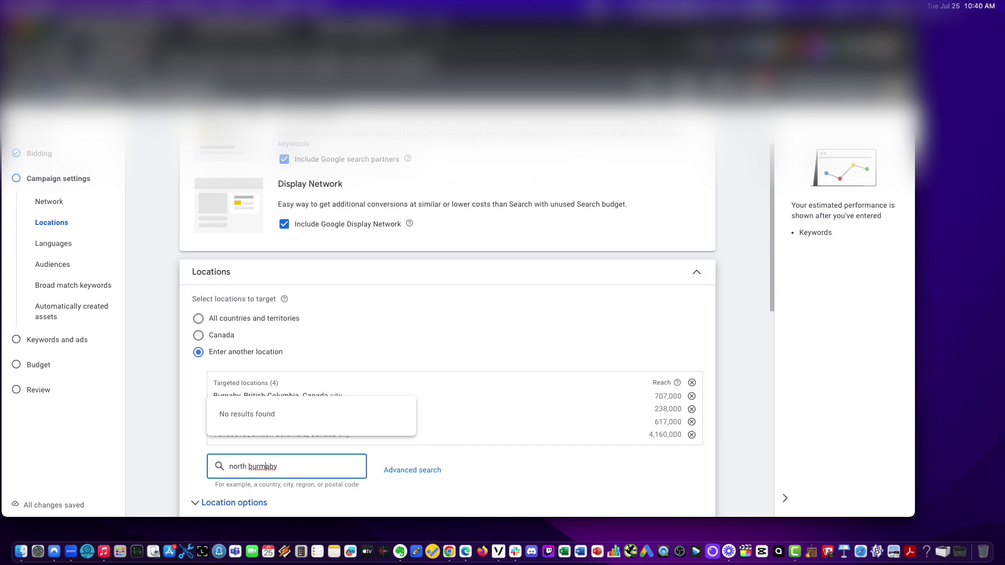
{"action": "key", "text": "BackSpace"}
{"action": "type", "text": "n"}
- Replace the location search and target the cities of Coquitlam and Port Moody, British Columbia, Canada
{"action": "triple_click", "coordinate": [297, 467]}
{"action": "type", "text": "c"}
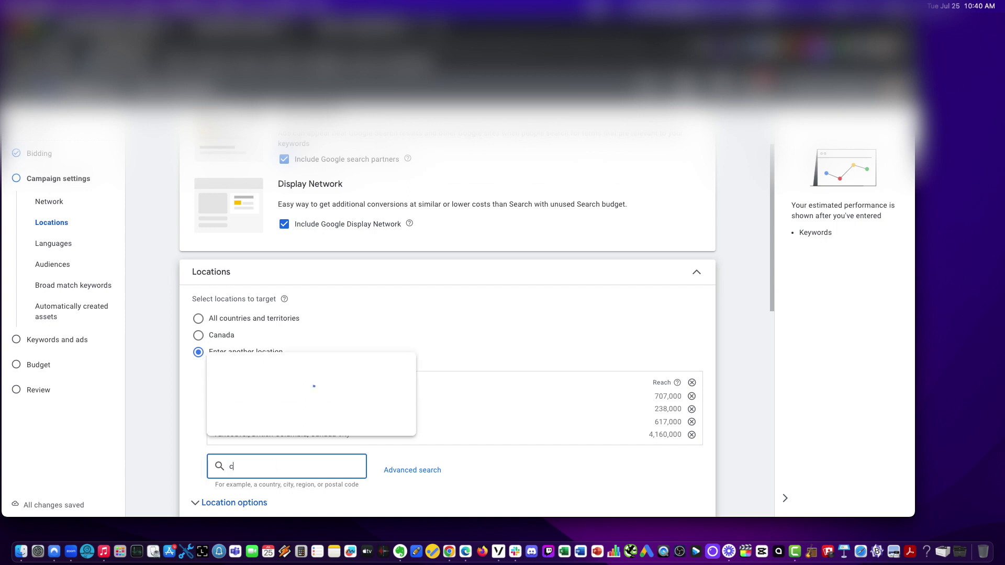
{"action": "type", "text": "oquitlam"}
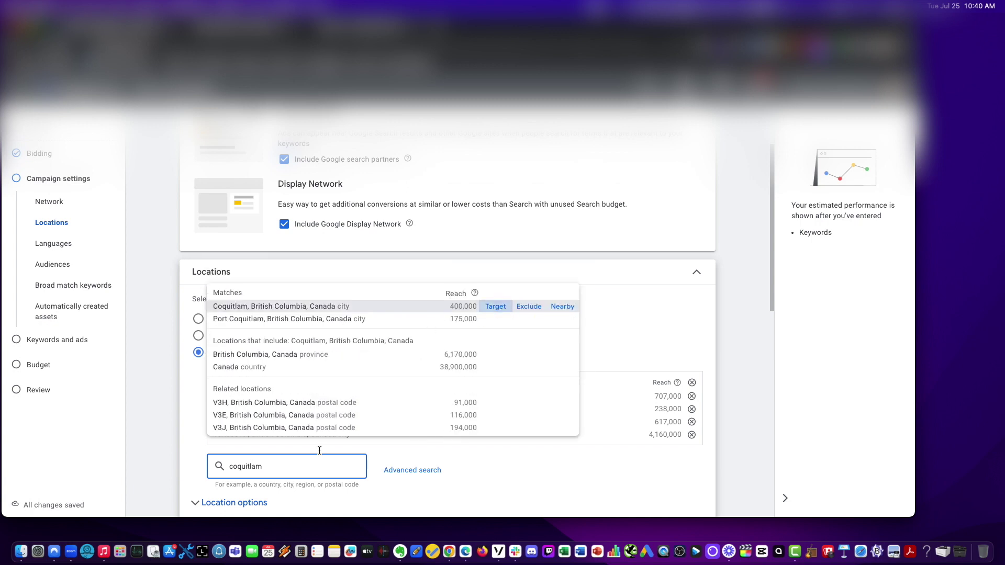
{"action": "left_click", "coordinate": [496, 307]}
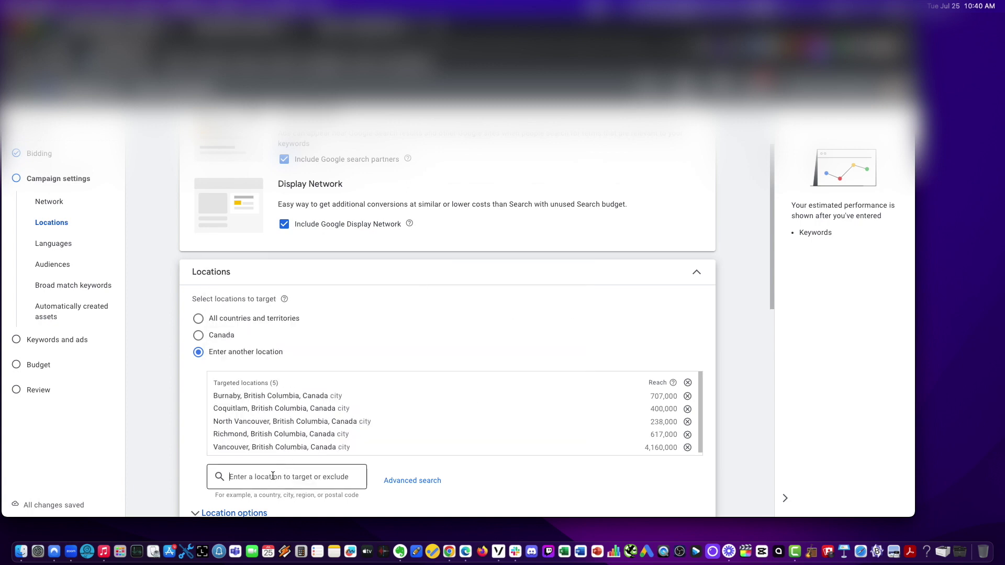
{"action": "type", "text": "por"}
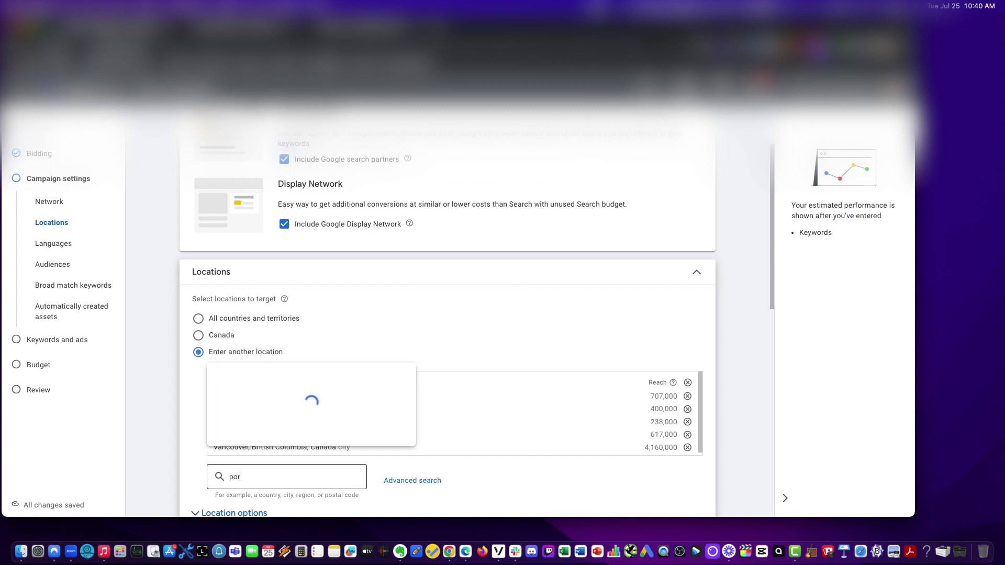
{"action": "type", "text": "t moody"}
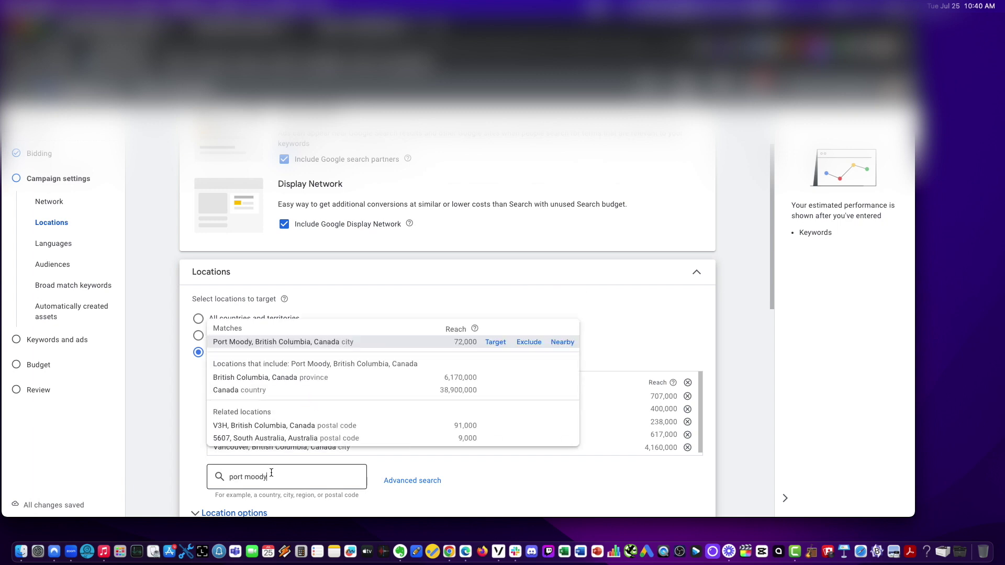
{"action": "left_click", "coordinate": [496, 342]}
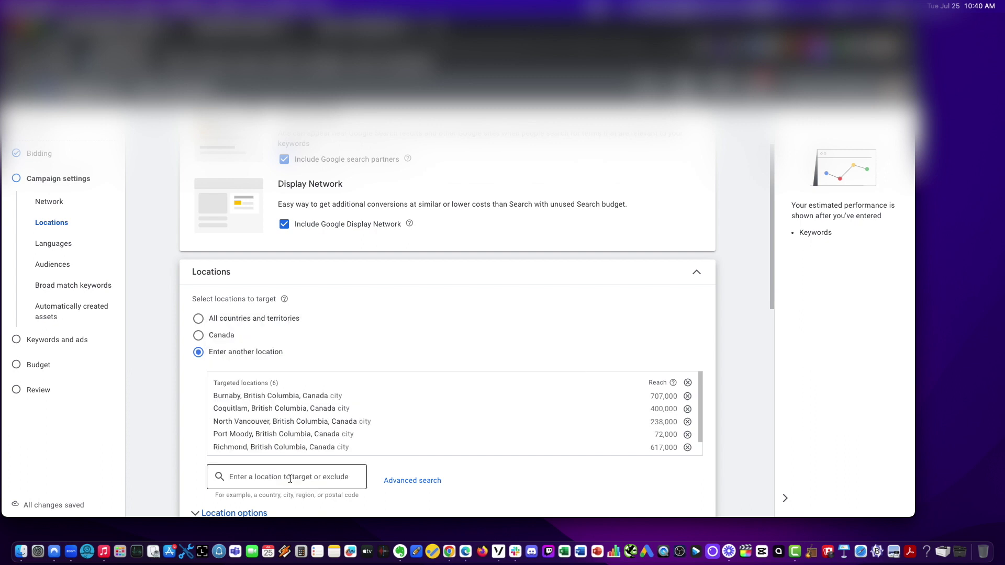
- Check the locations for the Tri-Cities, and target the city of Port Coquitlam, British Columbia, Canada instead
{"action": "type", "text": "tri-"}
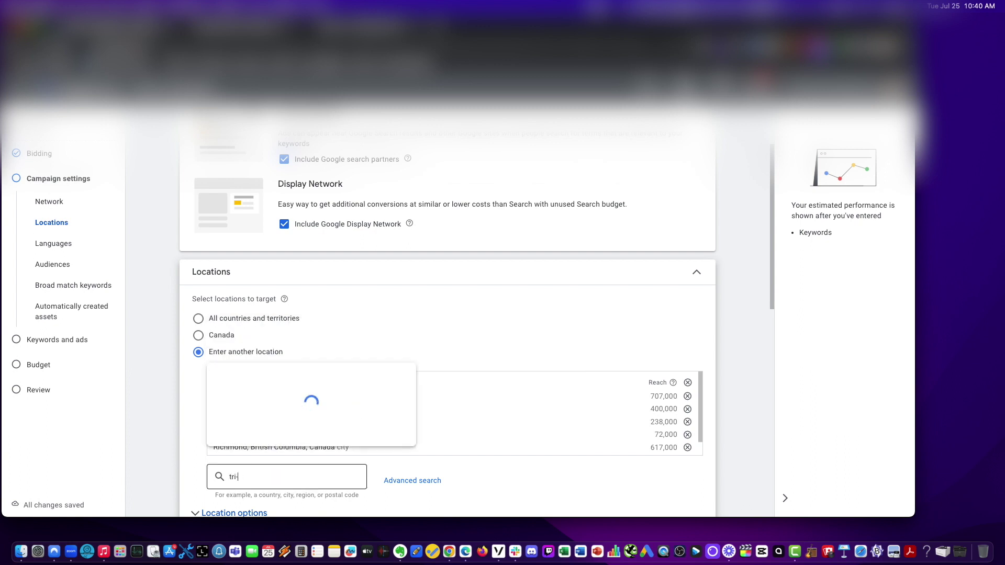
{"action": "type", "text": "citires"}
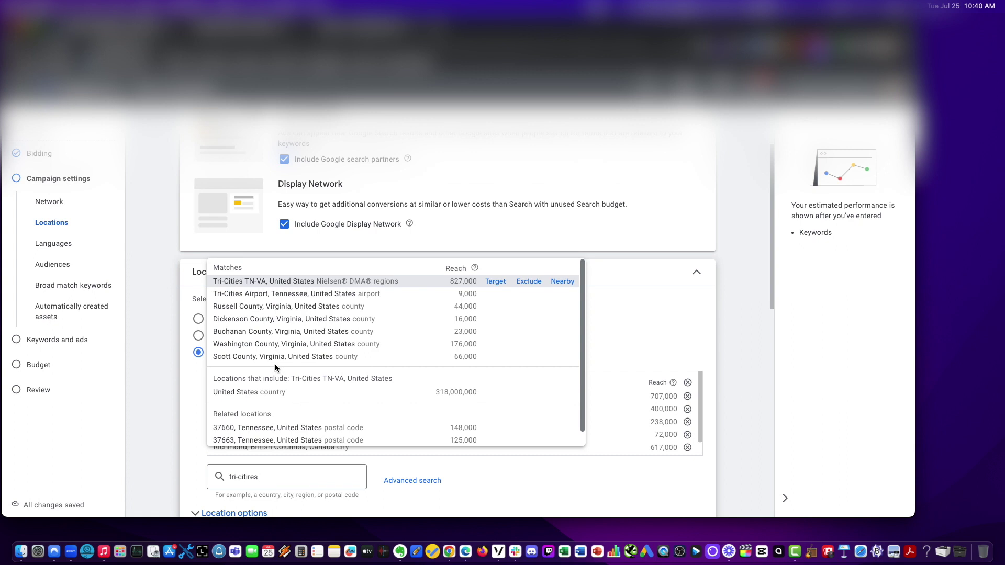
{"action": "left_click", "coordinate": [265, 476]}
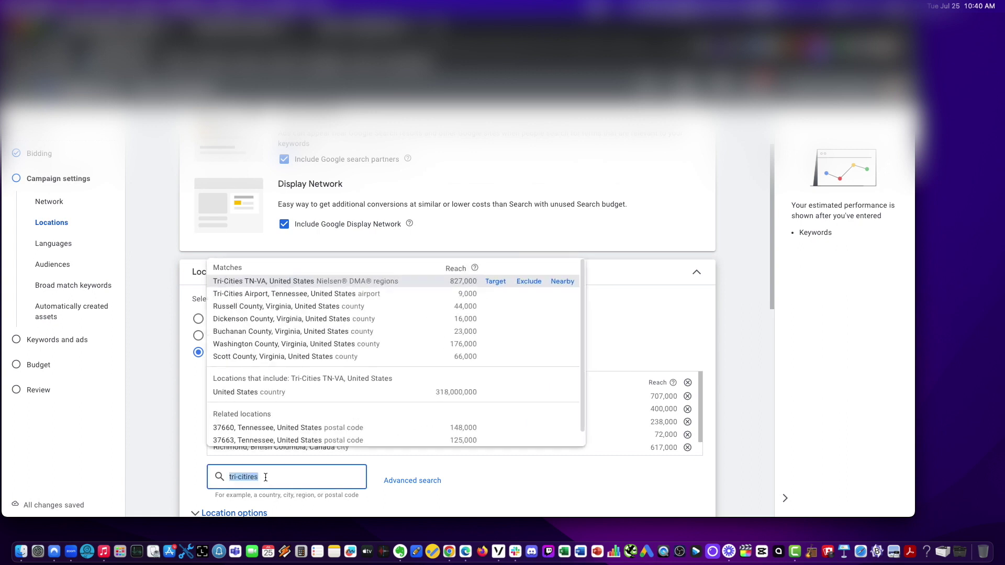
{"action": "type", "text": "port coquitlam"}
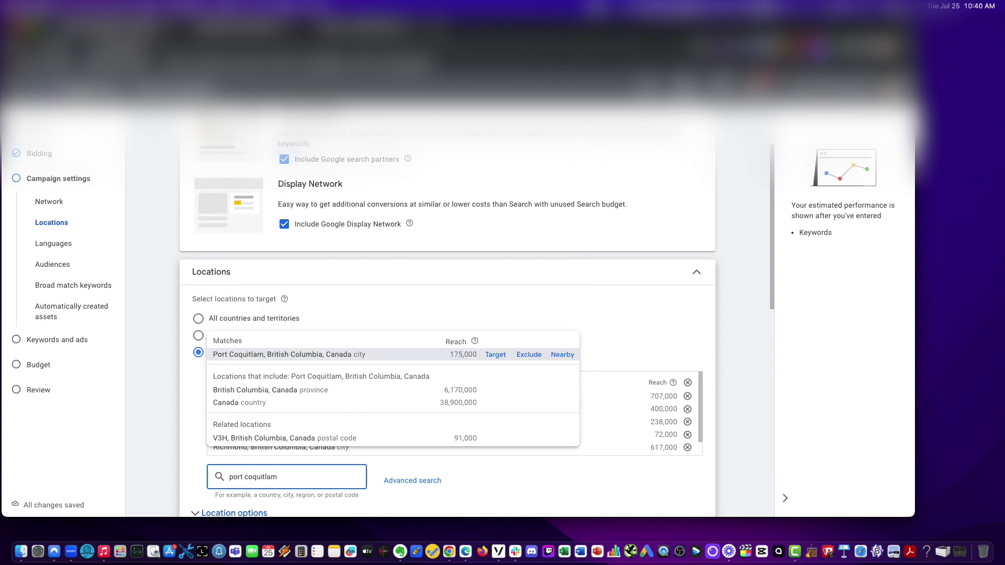
{"action": "left_click", "coordinate": [495, 355]}
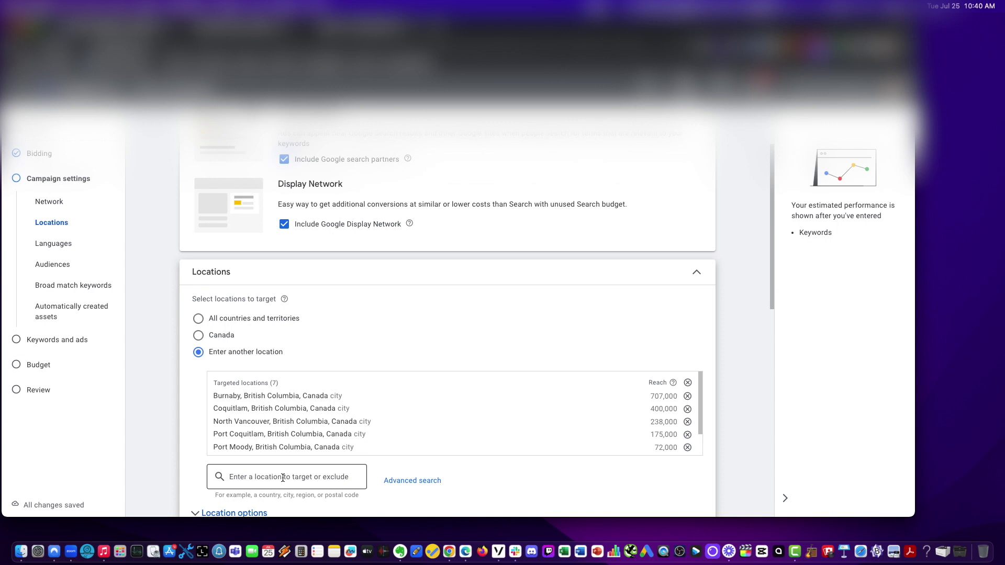
- Target the city of New Westminster, British Columbia, Canada as another campaign location
{"action": "type", "text": "new"}
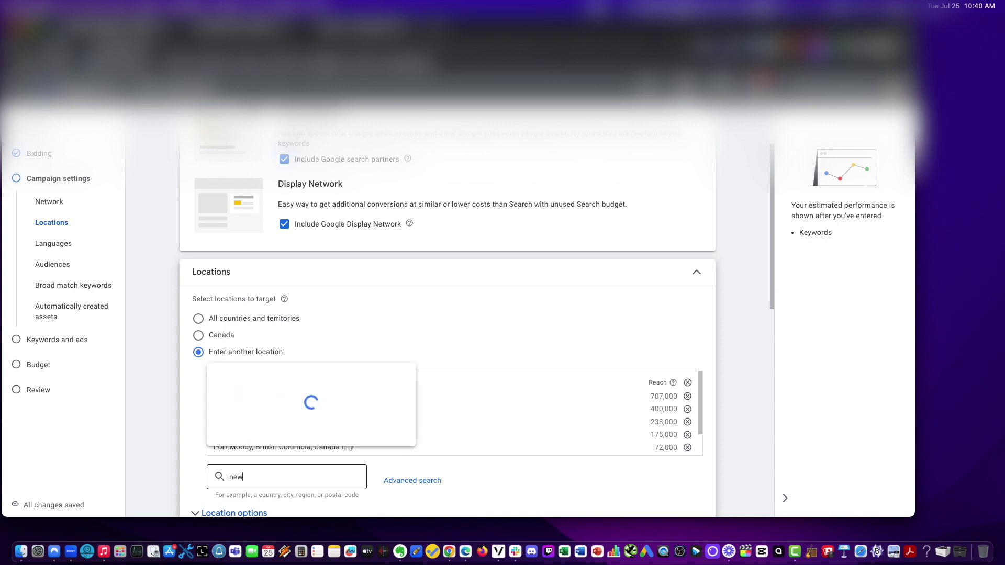
{"action": "type", "text": " westm"}
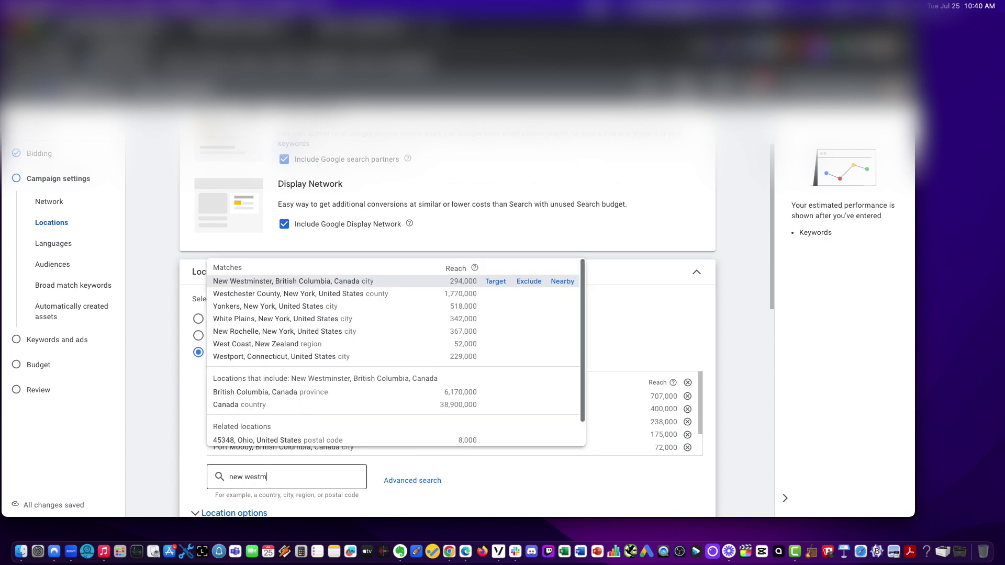
{"action": "type", "text": "instry"}
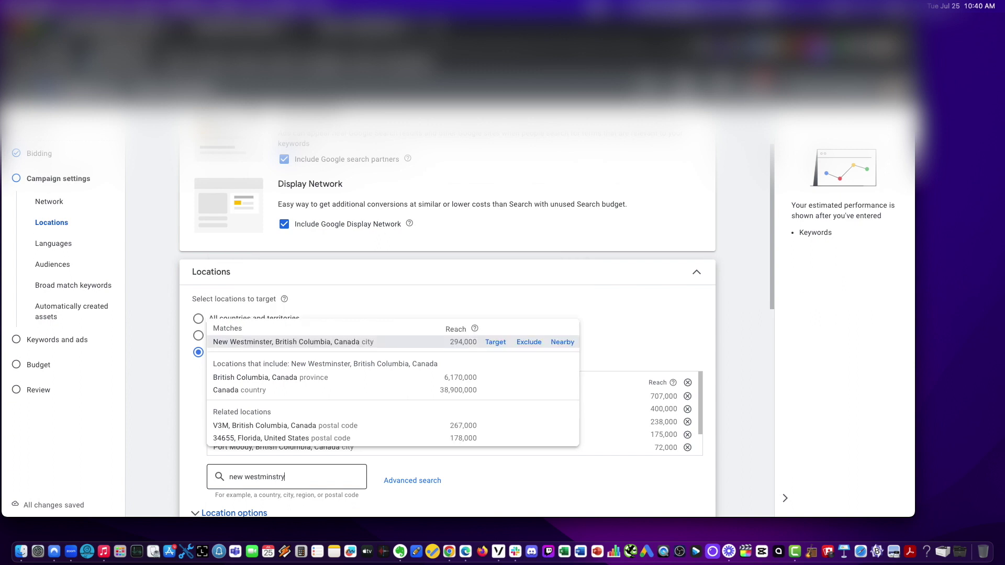
{"action": "left_click", "coordinate": [317, 433]}
{"action": "left_click", "coordinate": [496, 343]}
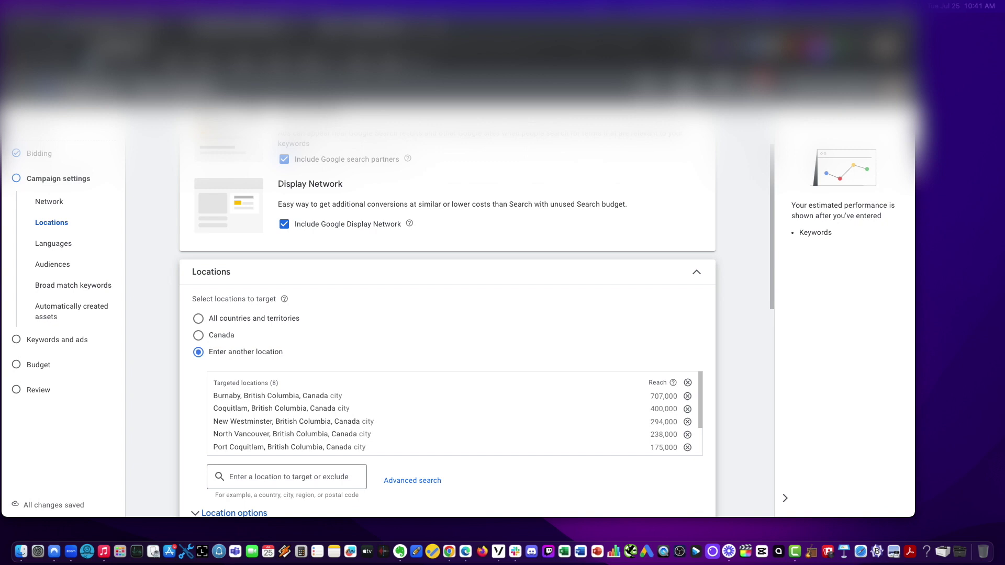
- Check the list of targeted cities and add Surrey, British Columbia, Canada as another target location
{"action": "scroll", "coordinate": [366, 413], "scroll_direction": "down", "scroll_amount": 4}
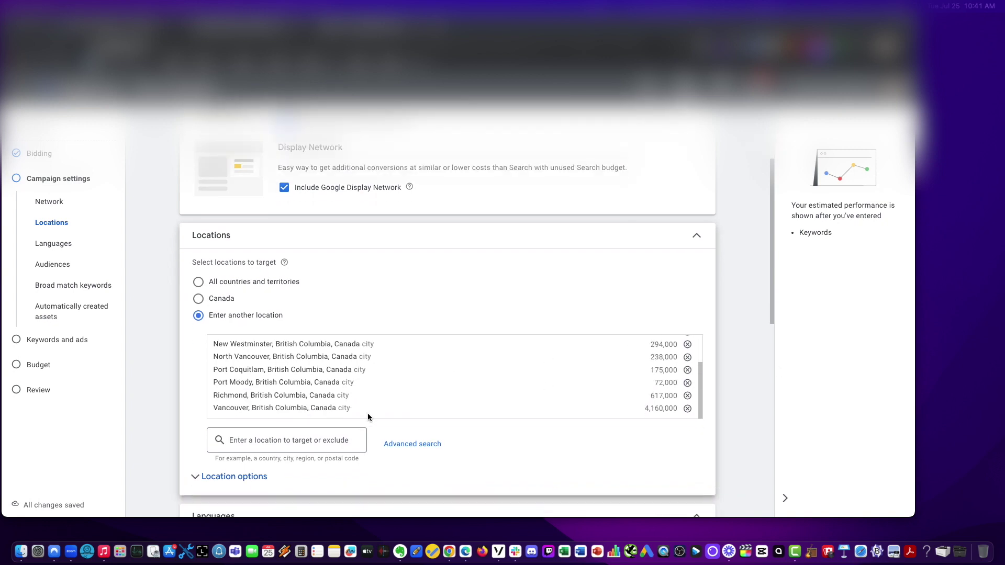
{"action": "scroll", "coordinate": [246, 408], "scroll_direction": "up", "scroll_amount": 5}
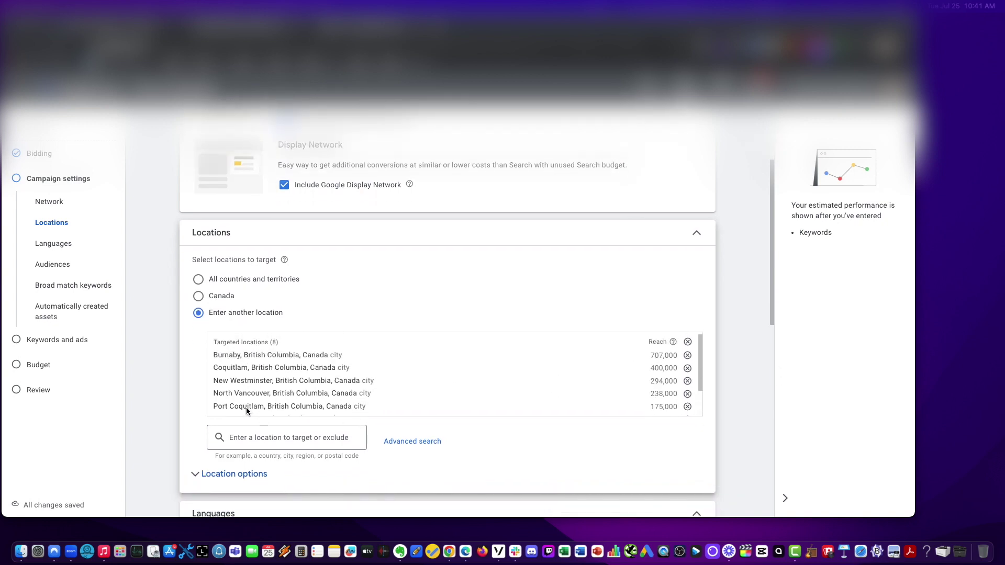
{"action": "scroll", "coordinate": [246, 411], "scroll_direction": "down", "scroll_amount": 5}
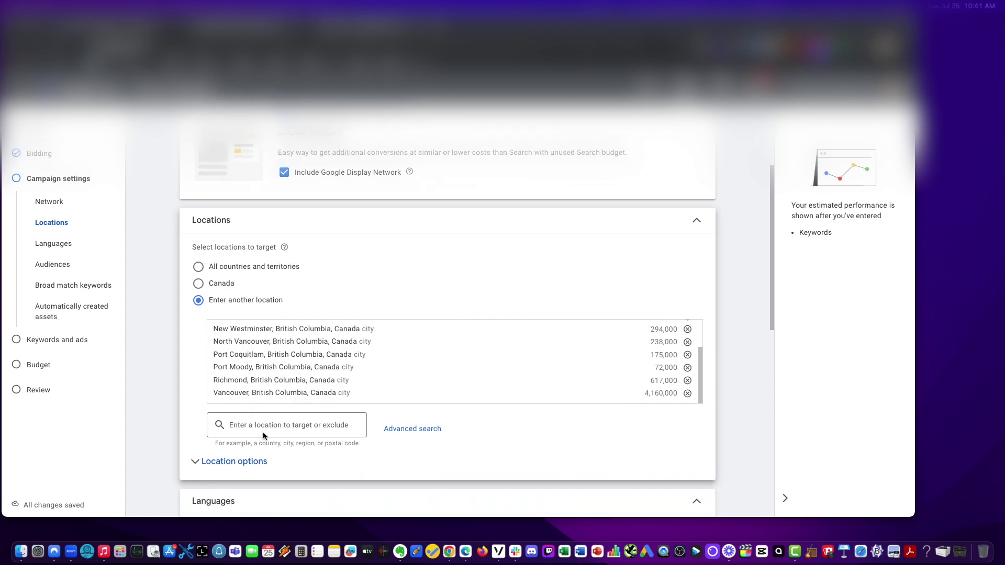
{"action": "left_click", "coordinate": [268, 422]}
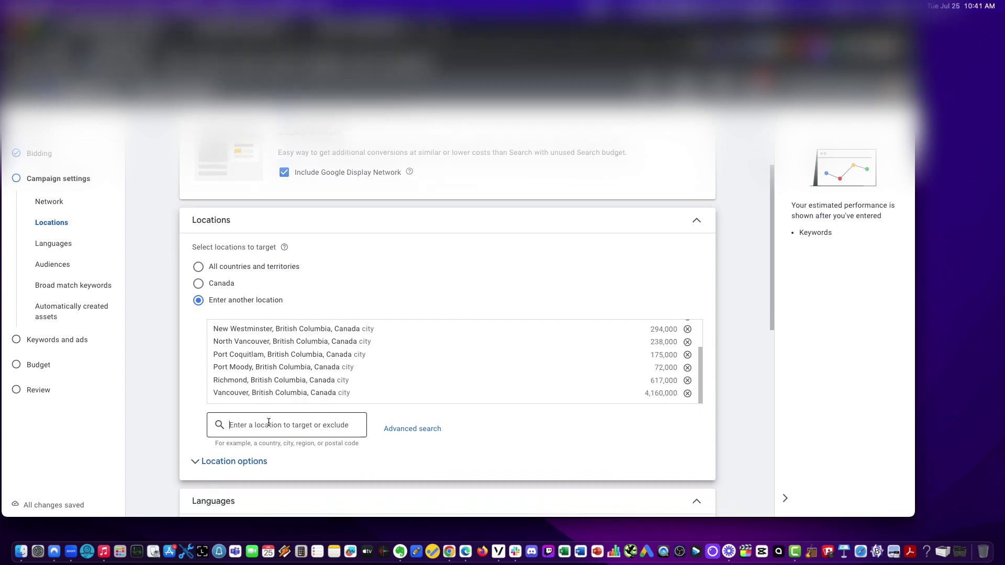
{"action": "type", "text": "surrey"}
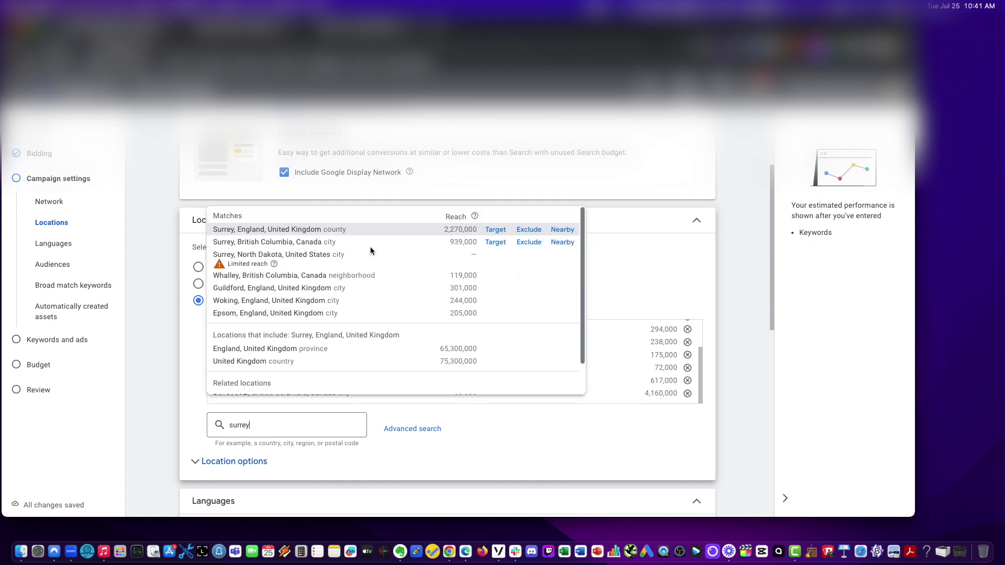
{"action": "left_click", "coordinate": [495, 242]}
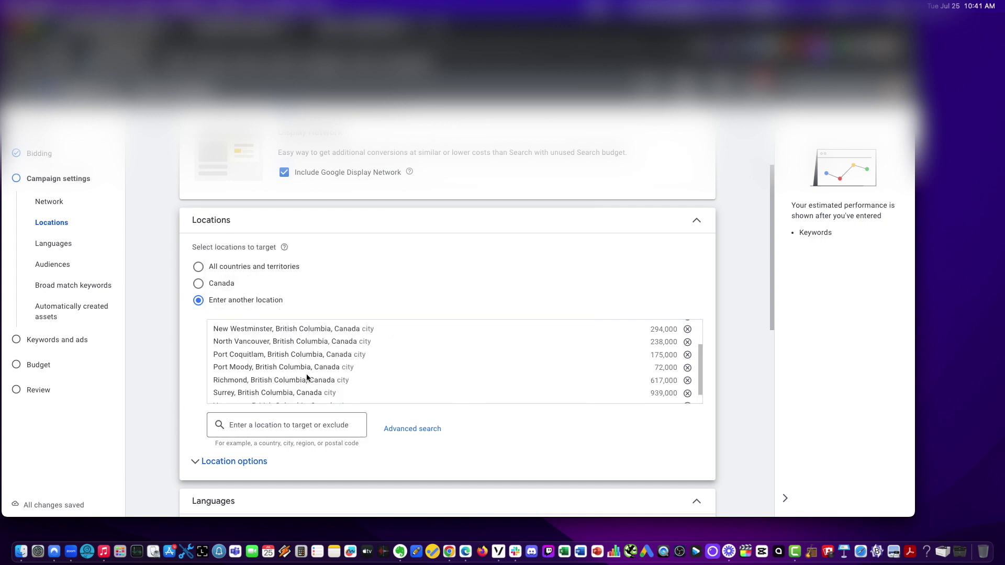
{"action": "scroll", "coordinate": [308, 378], "scroll_direction": "down", "scroll_amount": 3}
{"action": "scroll", "coordinate": [169, 399], "scroll_direction": "down", "scroll_amount": 5}
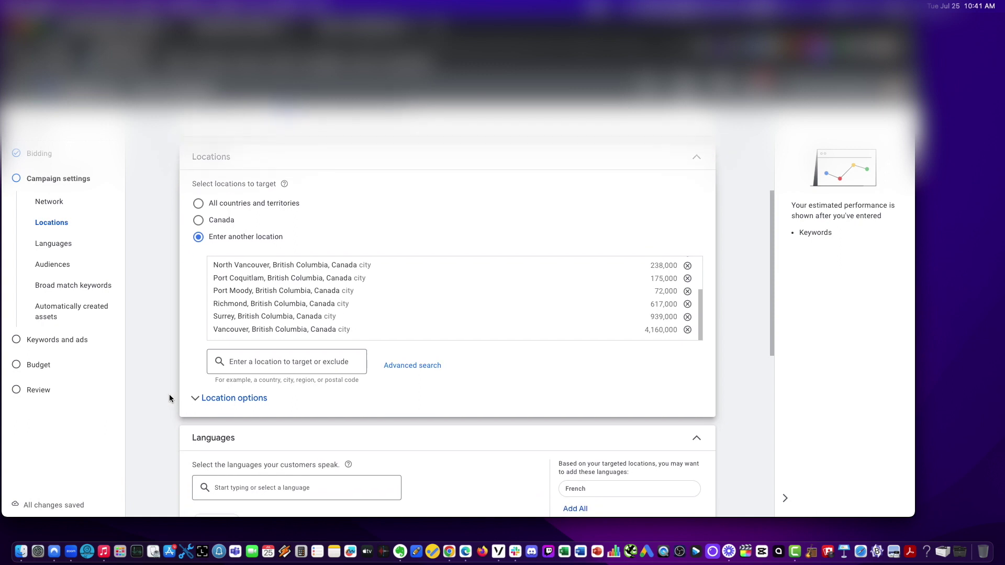
- Keep English as the campaign language and turn on broad match keywords for the entire campaign
{"action": "scroll", "coordinate": [169, 399], "scroll_direction": "up", "scroll_amount": 4}
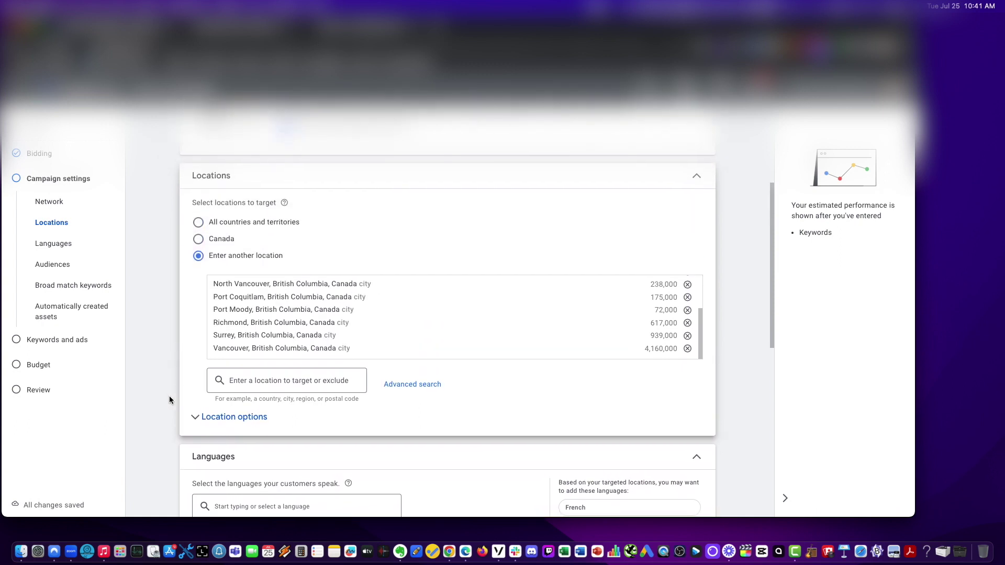
{"action": "scroll", "coordinate": [169, 400], "scroll_direction": "down", "scroll_amount": 4}
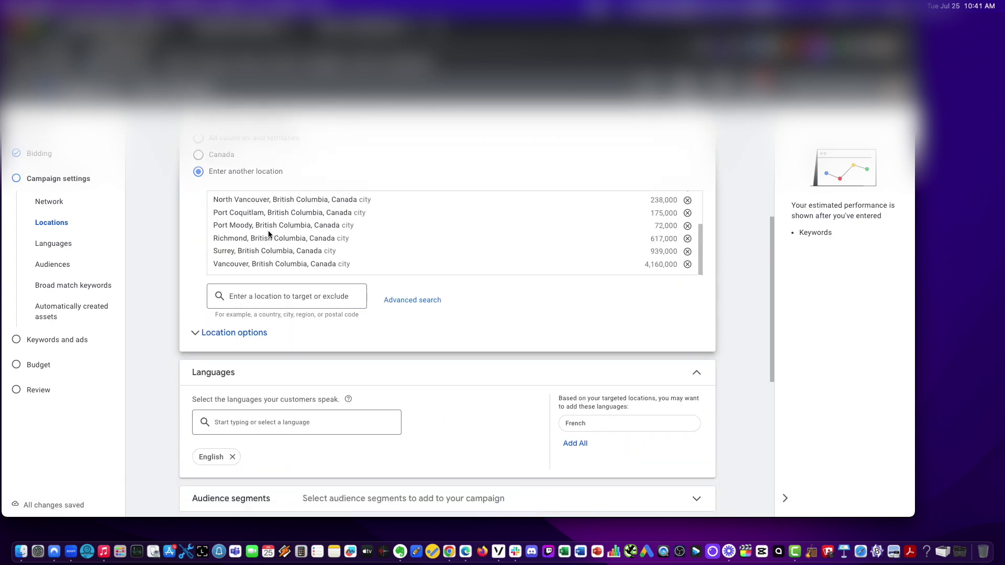
{"action": "scroll", "coordinate": [270, 233], "scroll_direction": "up", "scroll_amount": 3}
{"action": "scroll", "coordinate": [269, 237], "scroll_direction": "down", "scroll_amount": 4}
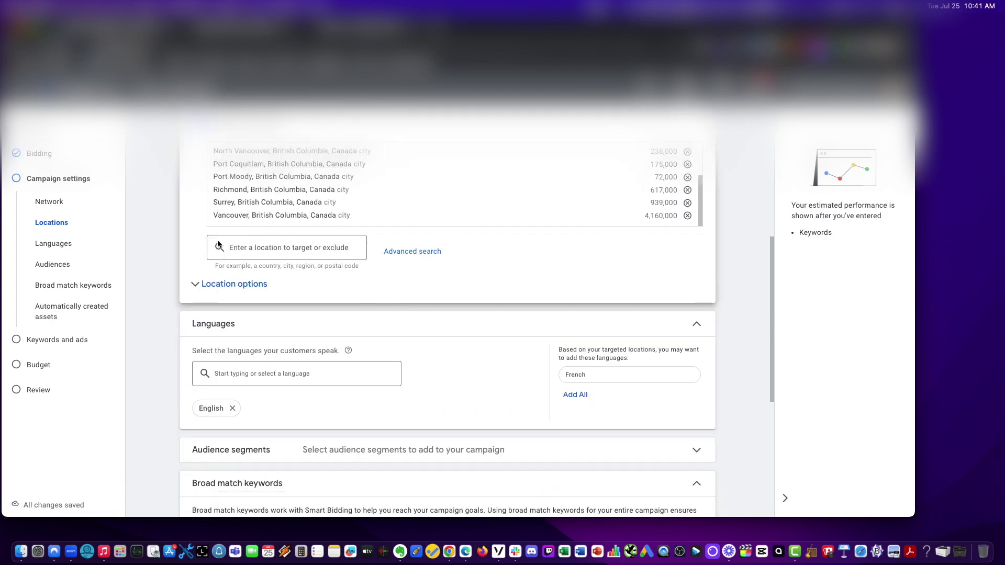
{"action": "scroll", "coordinate": [151, 268], "scroll_direction": "down", "scroll_amount": 3}
{"action": "scroll", "coordinate": [223, 321], "scroll_direction": "down", "scroll_amount": 5}
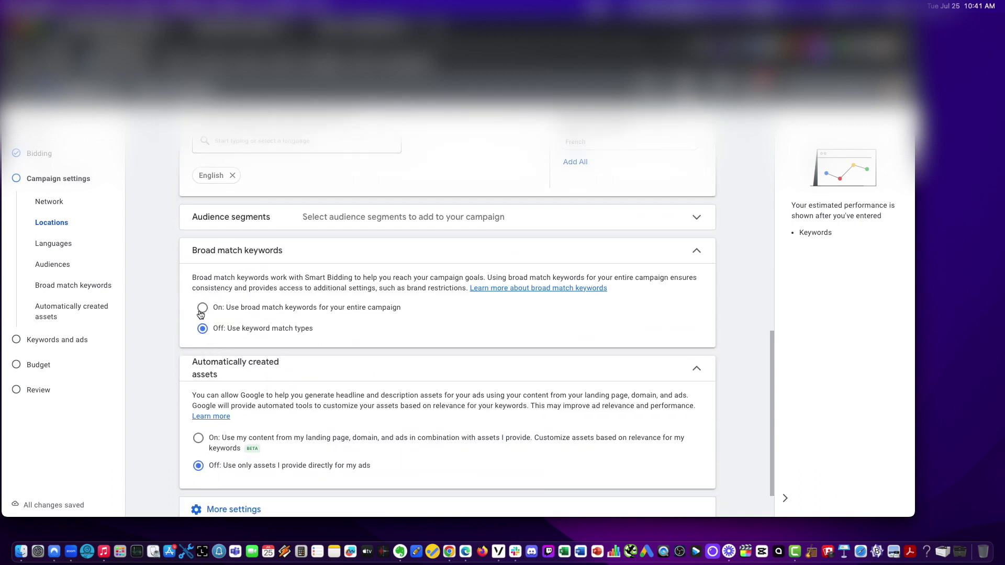
{"action": "left_click", "coordinate": [201, 311]}
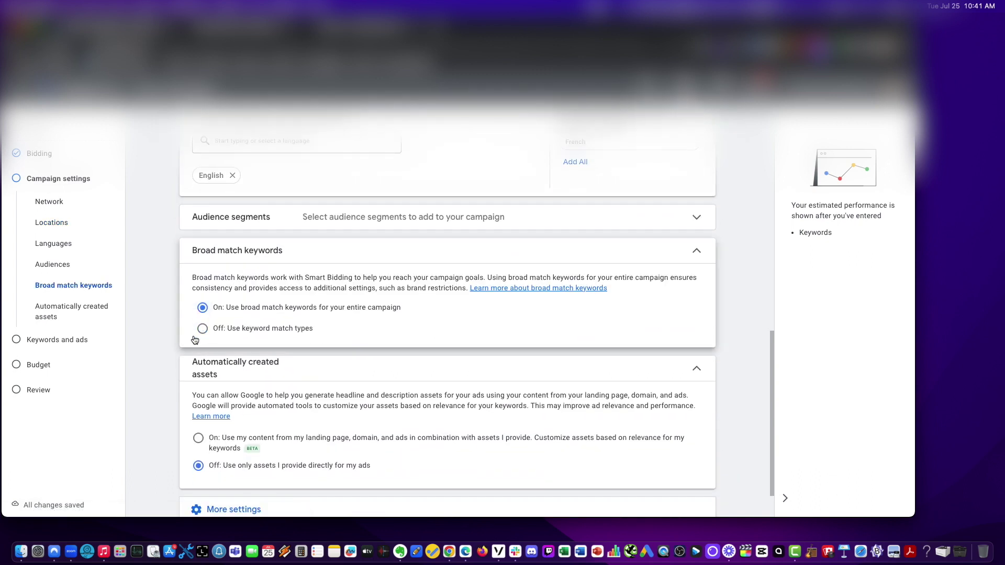
- Turn on automatically created assets that use landing page, domain and ad content, and accept the terms
{"action": "scroll", "coordinate": [181, 352], "scroll_direction": "down", "scroll_amount": 2}
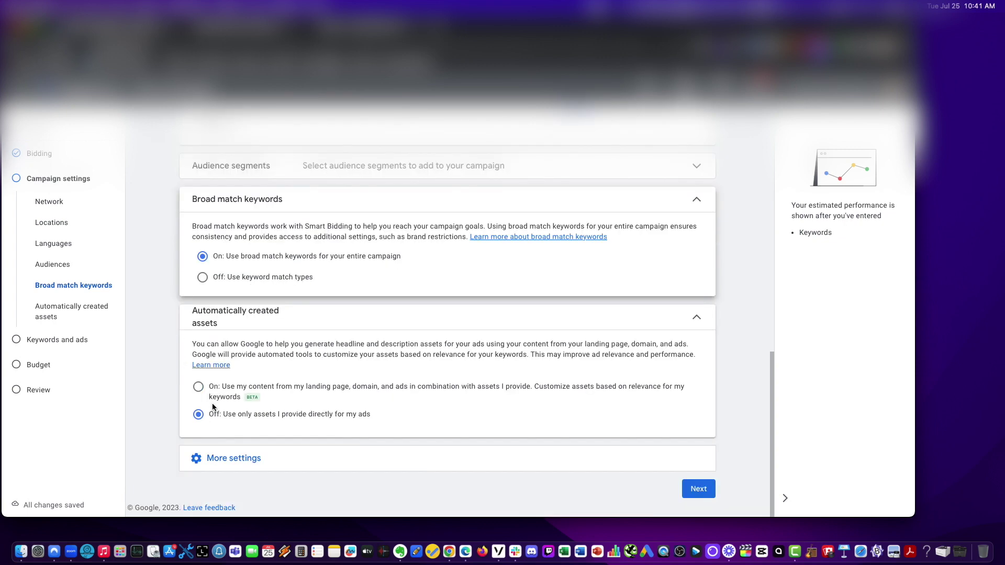
{"action": "left_click", "coordinate": [200, 388]}
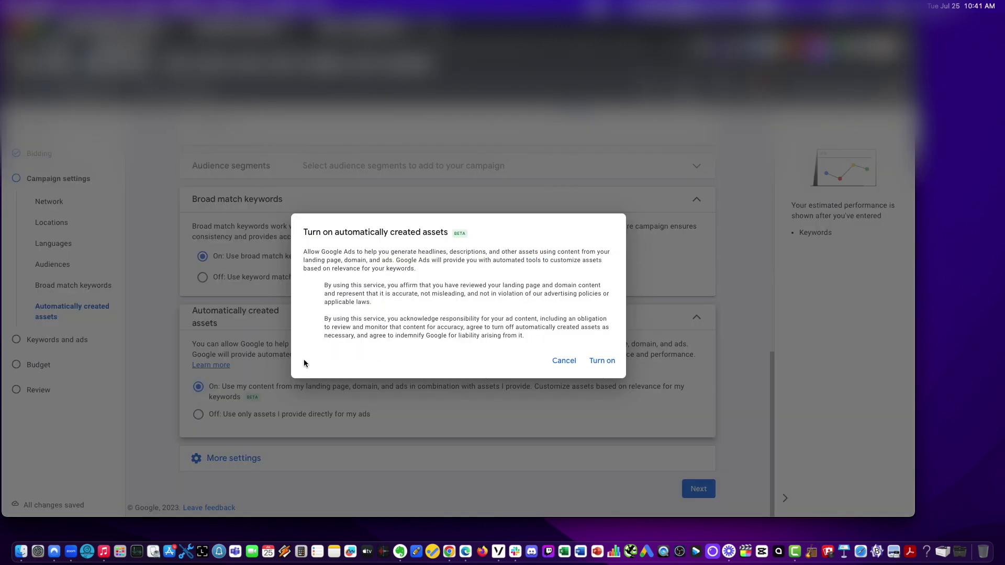
{"action": "left_click", "coordinate": [602, 361]}
- Go back to the campaign's bidding settings, change the bidding focus to Clicks, and continue to the campaign settings
{"action": "scroll", "coordinate": [524, 421], "scroll_direction": "up", "scroll_amount": 3}
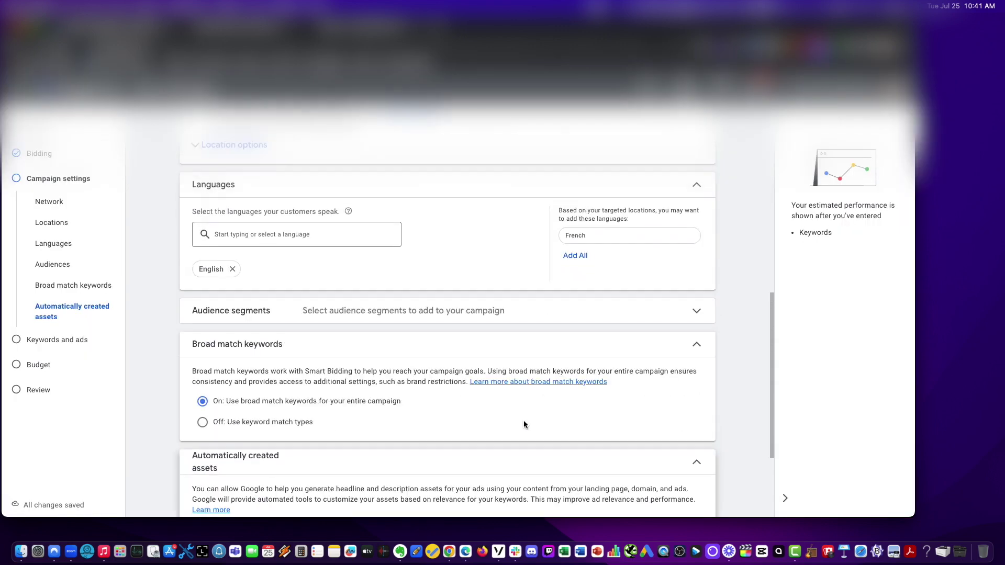
{"action": "scroll", "coordinate": [524, 424], "scroll_direction": "up", "scroll_amount": 5}
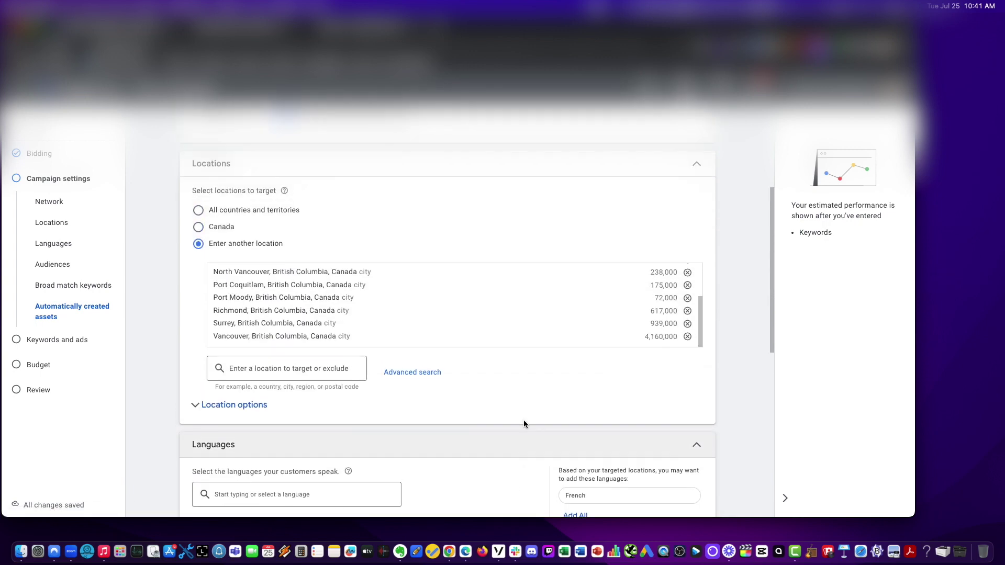
{"action": "scroll", "coordinate": [523, 423], "scroll_direction": "up", "scroll_amount": 4}
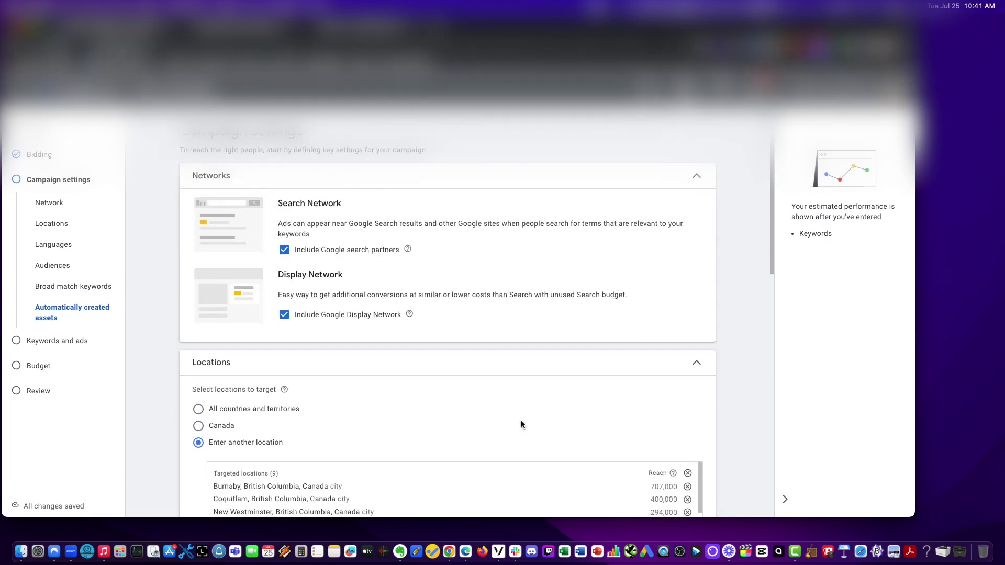
{"action": "left_click", "coordinate": [50, 159]}
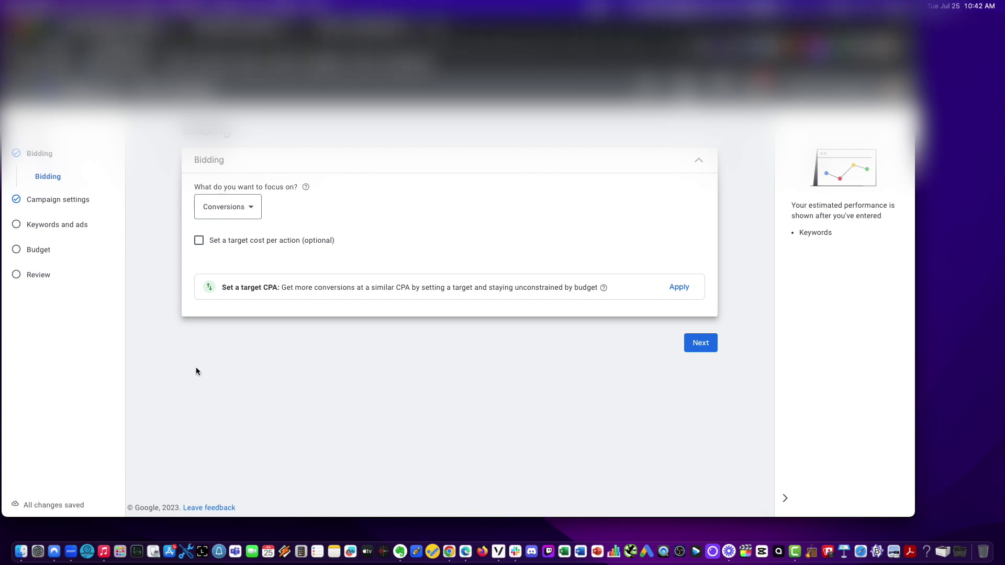
{"action": "left_click", "coordinate": [246, 211]}
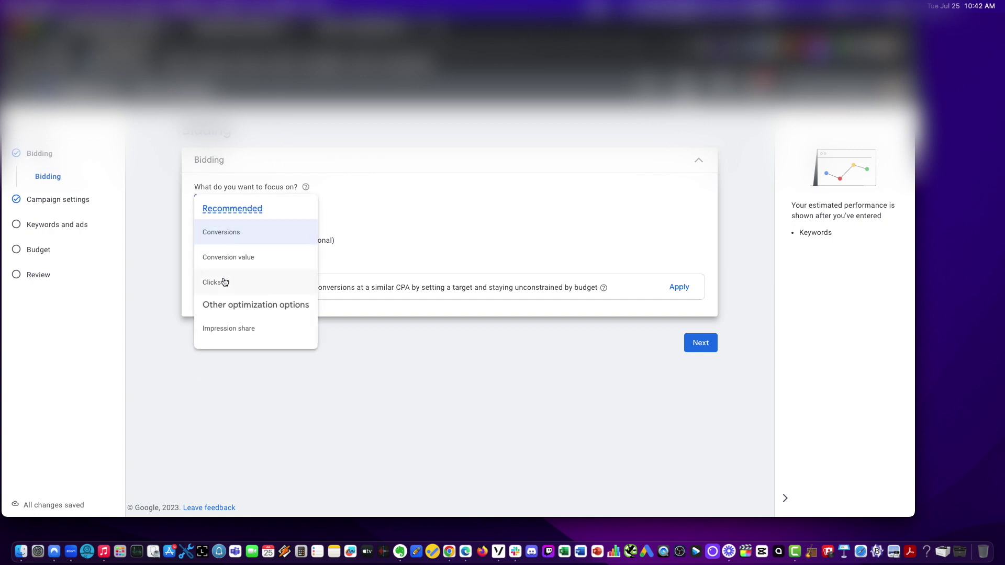
{"action": "left_click", "coordinate": [225, 282]}
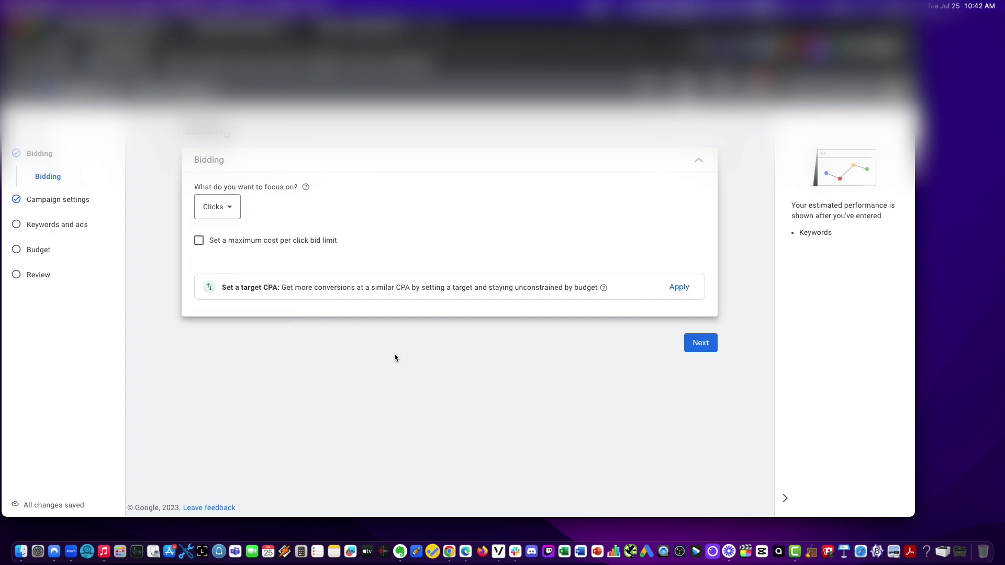
{"action": "left_click", "coordinate": [701, 348]}
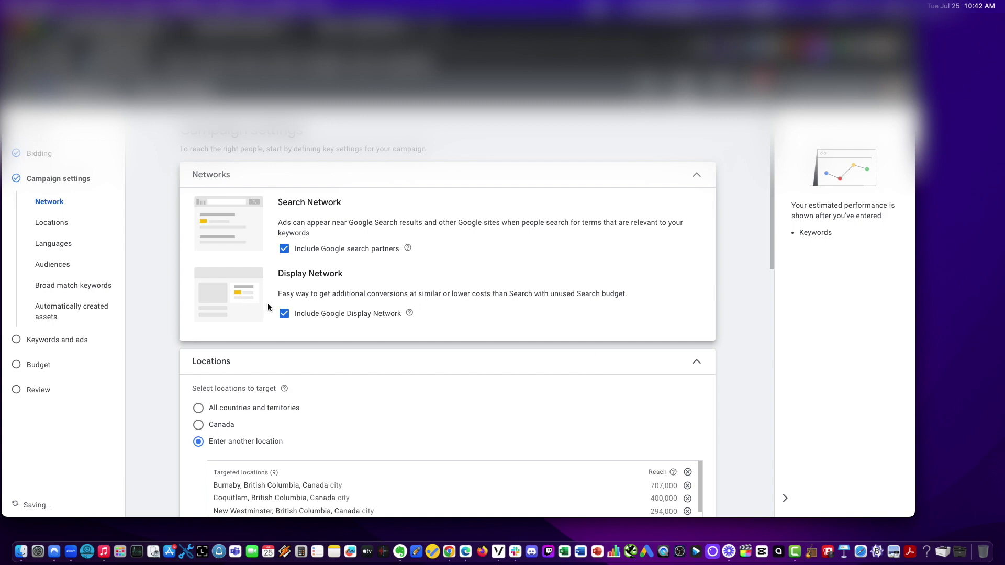
- Accept the remaining campaign settings and continue to the keywords and ads stage
{"action": "scroll", "coordinate": [146, 319], "scroll_direction": "down", "scroll_amount": 6}
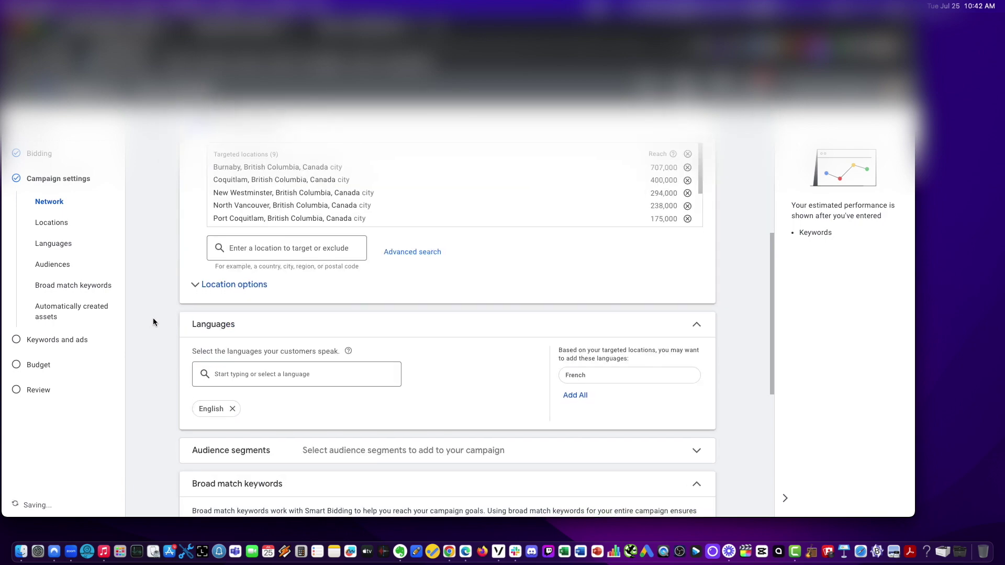
{"action": "scroll", "coordinate": [152, 320], "scroll_direction": "down", "scroll_amount": 6}
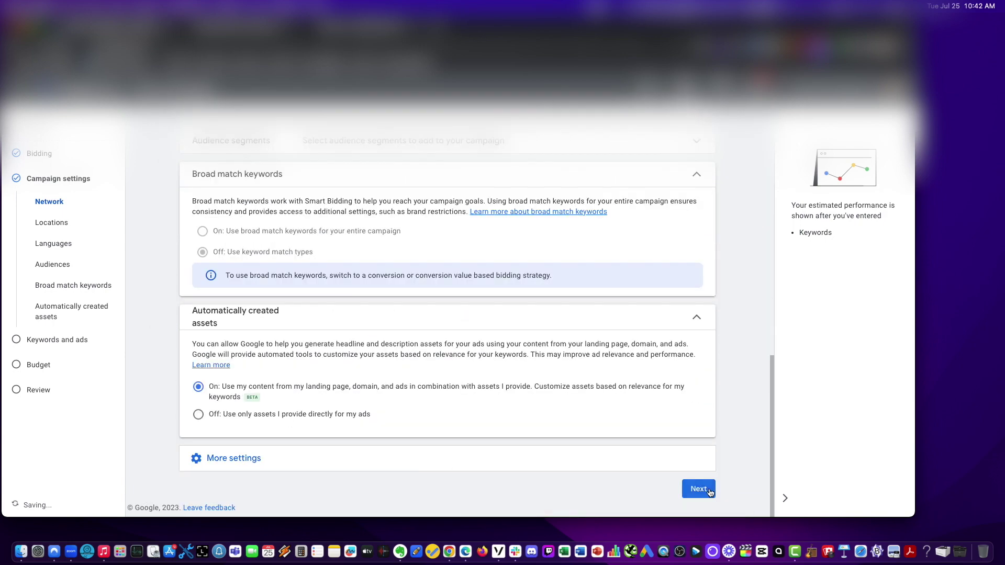
{"action": "left_click", "coordinate": [710, 491]}
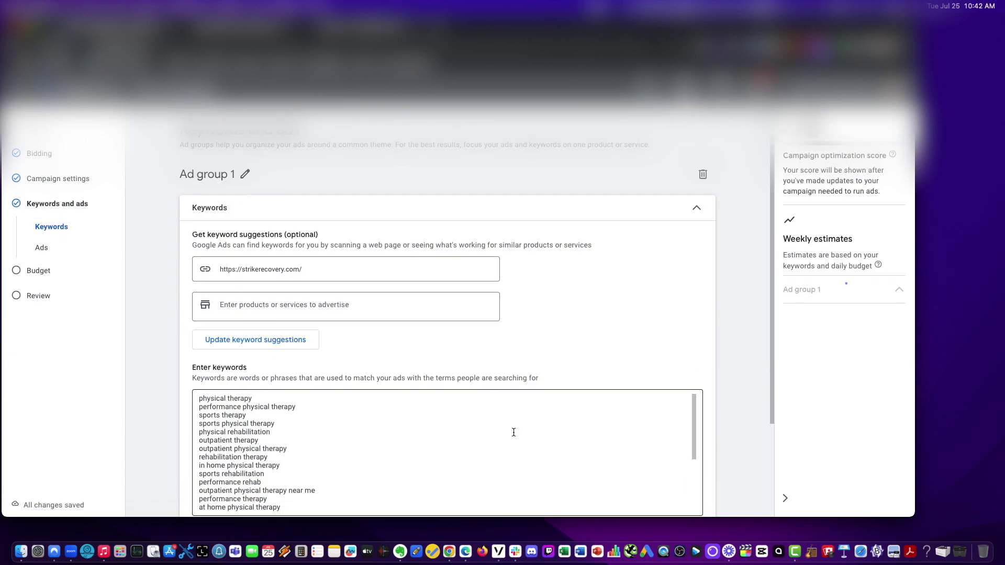
- Go through the new keywords experience guide and leave it without rating it
{"action": "scroll", "coordinate": [513, 432], "scroll_direction": "down", "scroll_amount": 6}
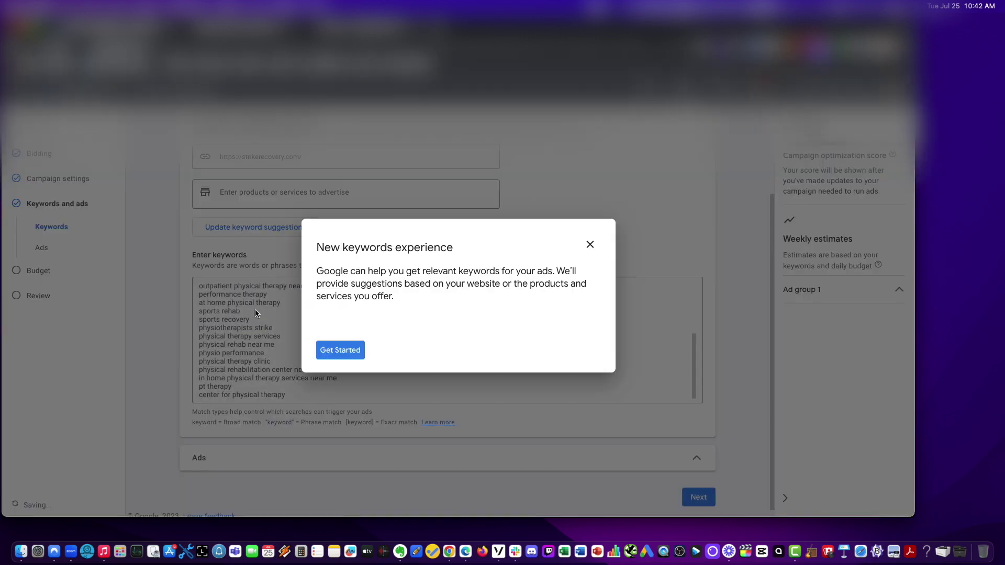
{"action": "left_click", "coordinate": [340, 355]}
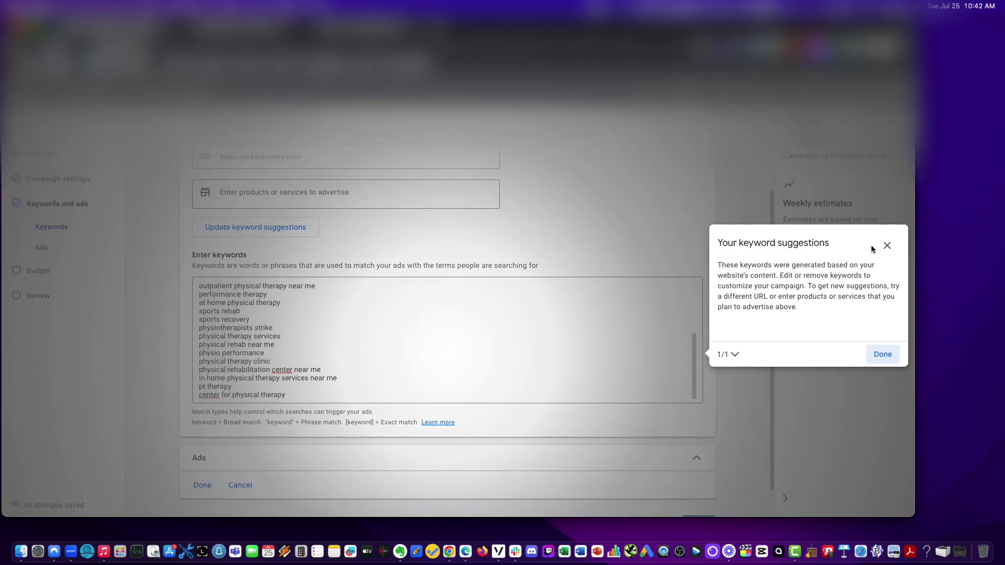
{"action": "left_click", "coordinate": [883, 355]}
{"action": "left_click", "coordinate": [507, 334]}
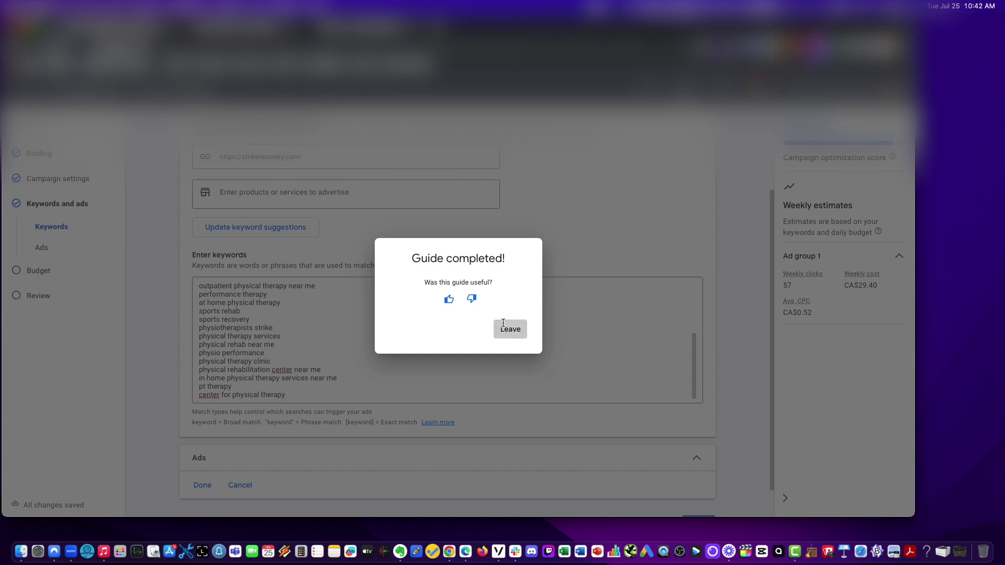
- Examine the full list of suggested keywords for Ad group 1, generated from the strikerecovery.com website
{"action": "scroll", "coordinate": [270, 358], "scroll_direction": "down", "scroll_amount": 1}
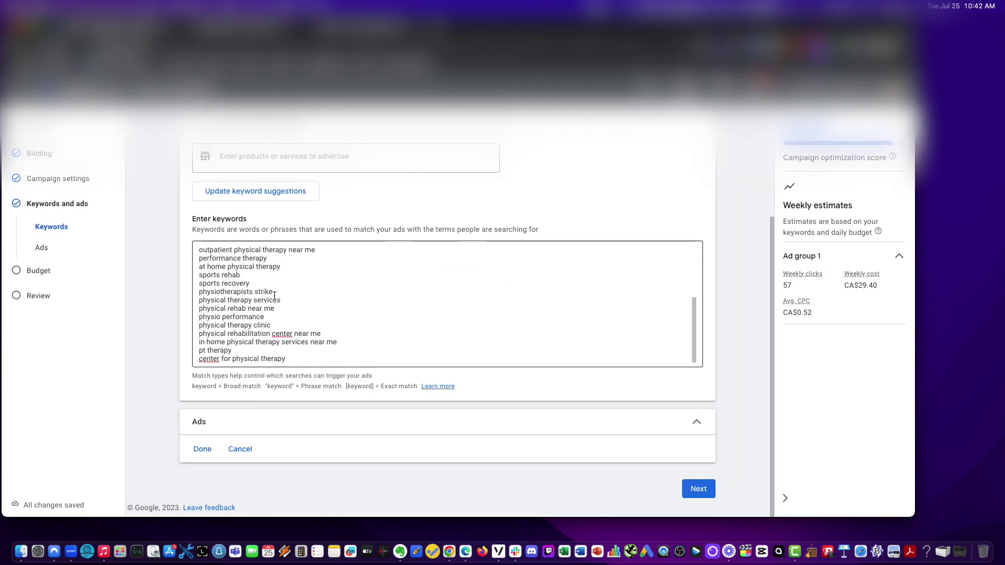
{"action": "scroll", "coordinate": [281, 259], "scroll_direction": "up", "scroll_amount": 10}
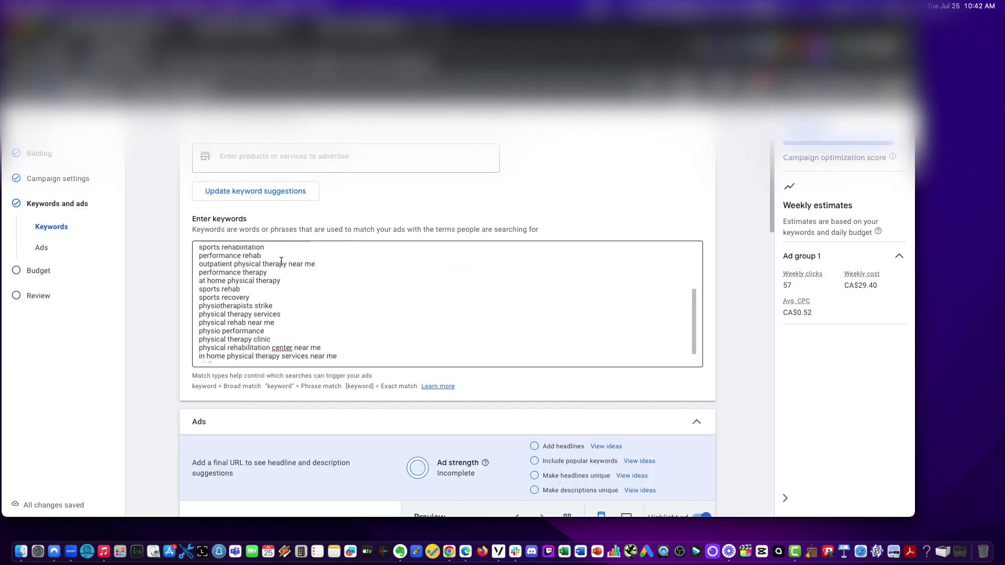
{"action": "scroll", "coordinate": [258, 292], "scroll_direction": "up", "scroll_amount": 3}
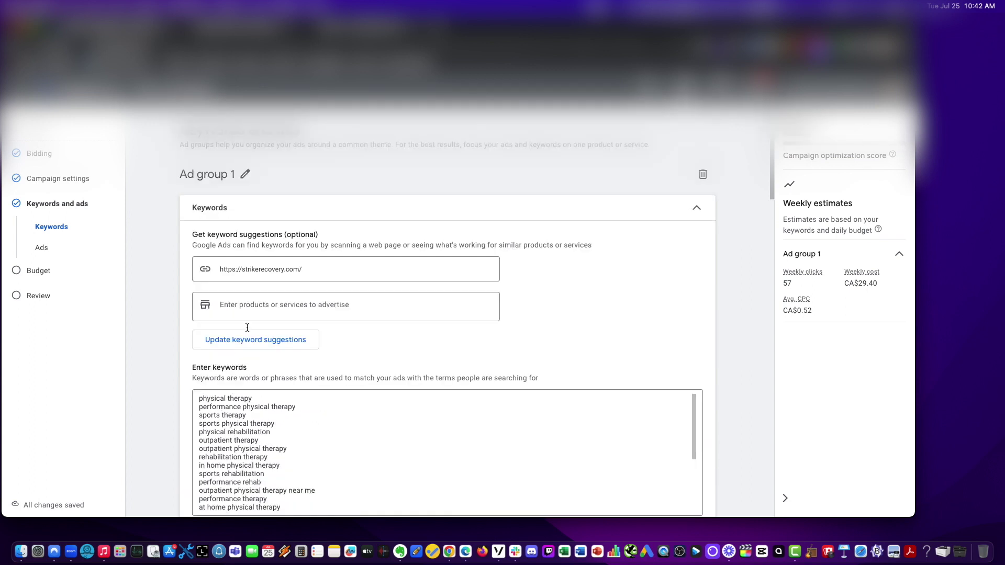
{"action": "scroll", "coordinate": [165, 352], "scroll_direction": "down", "scroll_amount": 2}
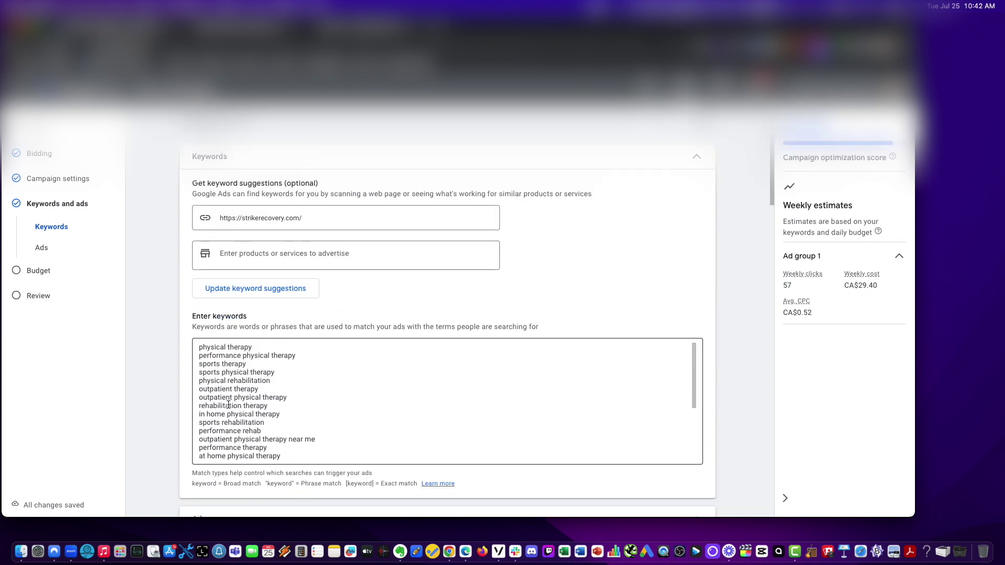
{"action": "scroll", "coordinate": [241, 396], "scroll_direction": "down", "scroll_amount": 2}
{"action": "scroll", "coordinate": [242, 396], "scroll_direction": "down", "scroll_amount": 5}
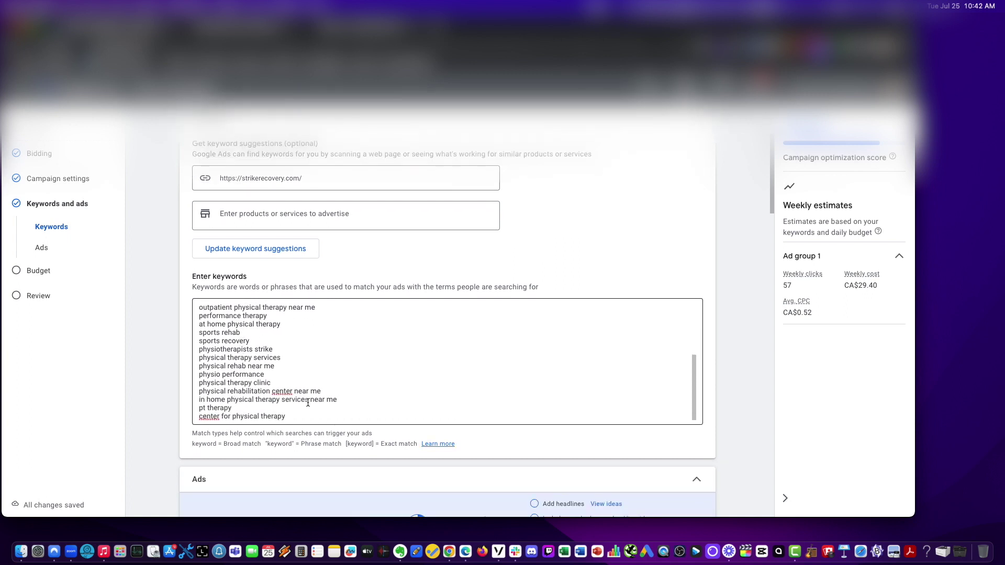
{"action": "scroll", "coordinate": [307, 398], "scroll_direction": "down", "scroll_amount": 3}
{"action": "left_click", "coordinate": [317, 319]}
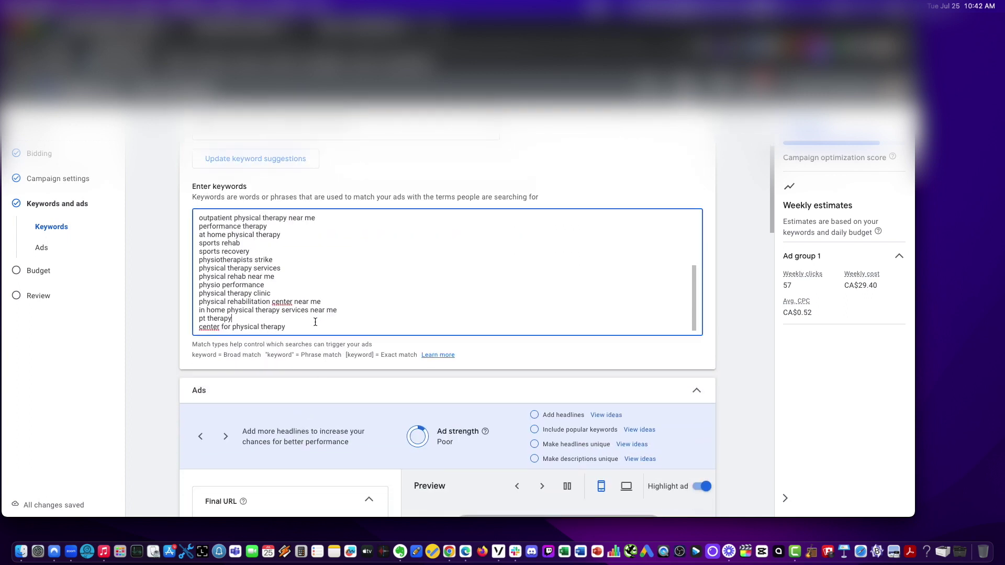
{"action": "scroll", "coordinate": [314, 324], "scroll_direction": "up", "scroll_amount": 10}
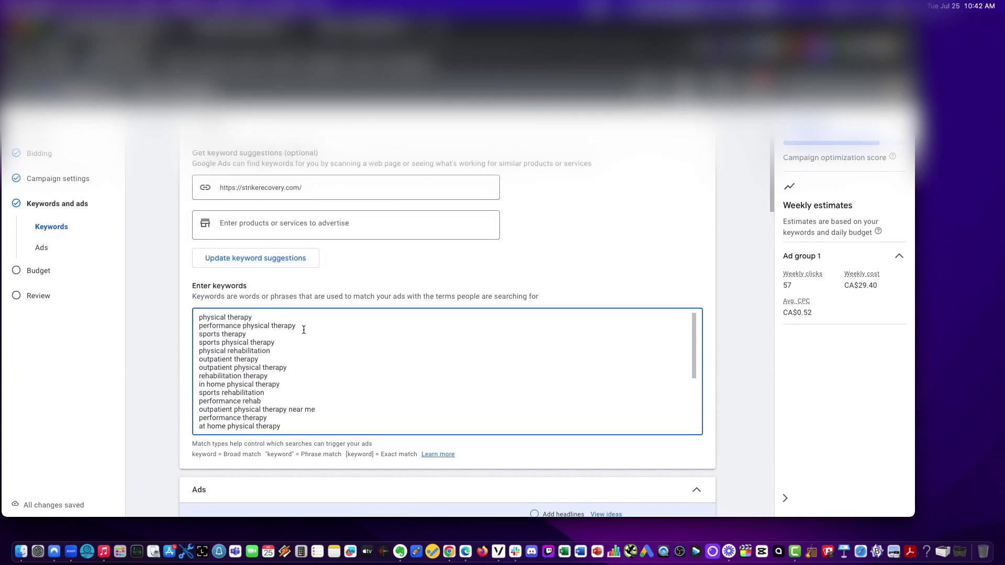
{"action": "scroll", "coordinate": [303, 330], "scroll_direction": "down", "scroll_amount": 5}
{"action": "scroll", "coordinate": [304, 330], "scroll_direction": "down", "scroll_amount": 4}
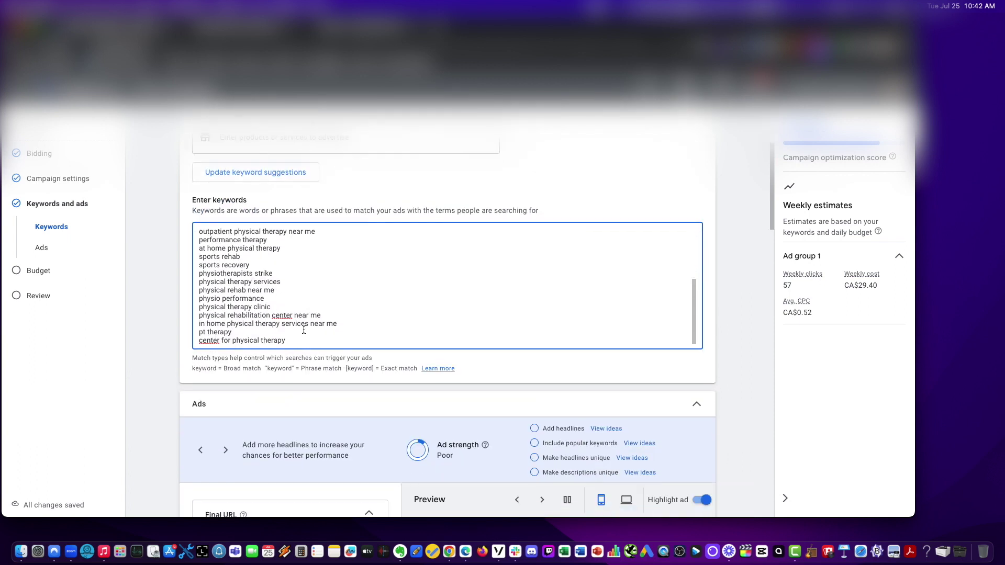
{"action": "key", "text": "super+a"}
{"action": "left_click", "coordinate": [251, 170]}
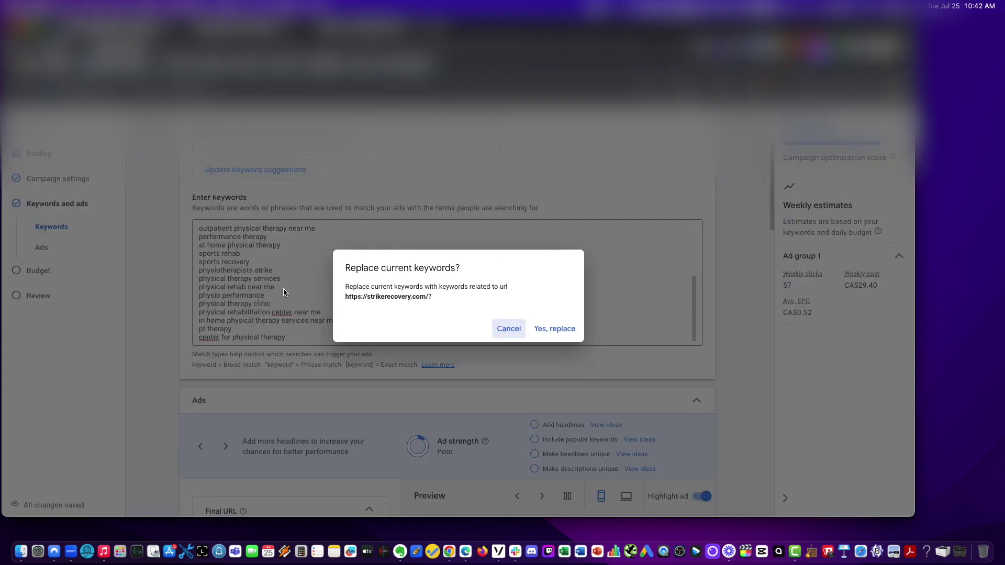
{"action": "left_click", "coordinate": [508, 328]}
- Read the notation for broad, phrase and exact match types below the keyword list
{"action": "scroll", "coordinate": [415, 291], "scroll_direction": "down", "scroll_amount": 3}
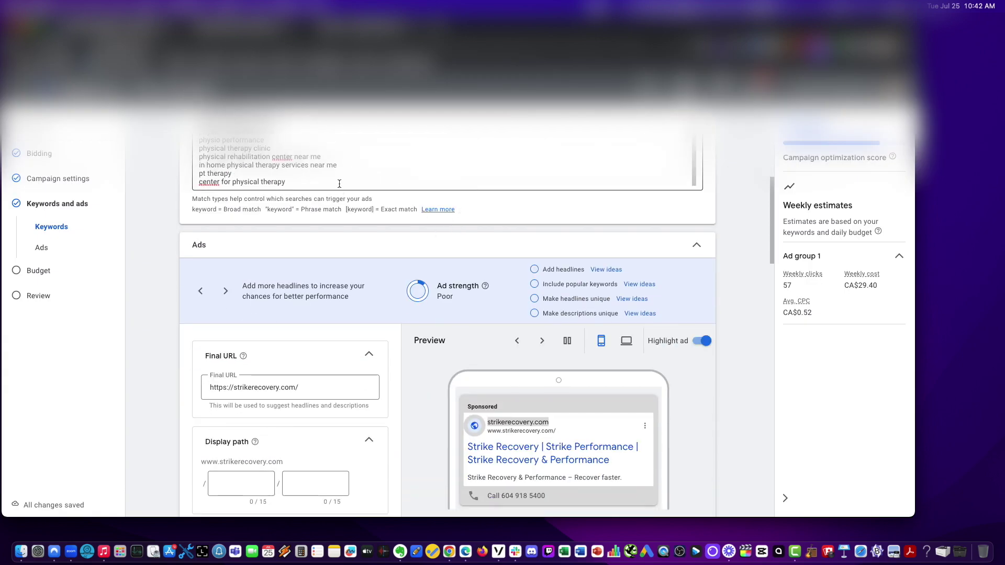
{"action": "left_click", "coordinate": [340, 184]}
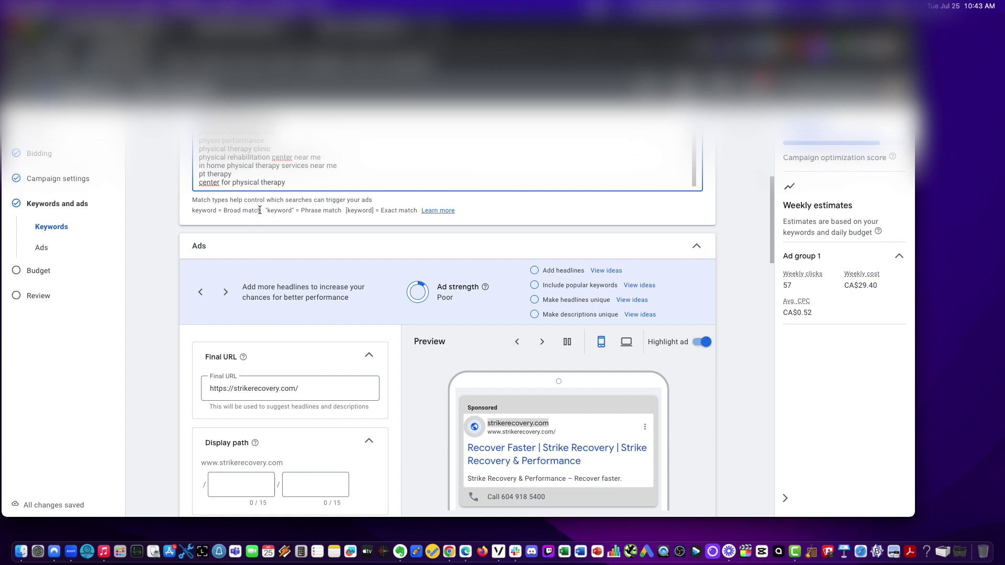
{"action": "left_click_drag", "start_coordinate": [260, 210], "coordinate": [215, 211]}
{"action": "left_click", "coordinate": [216, 212]}
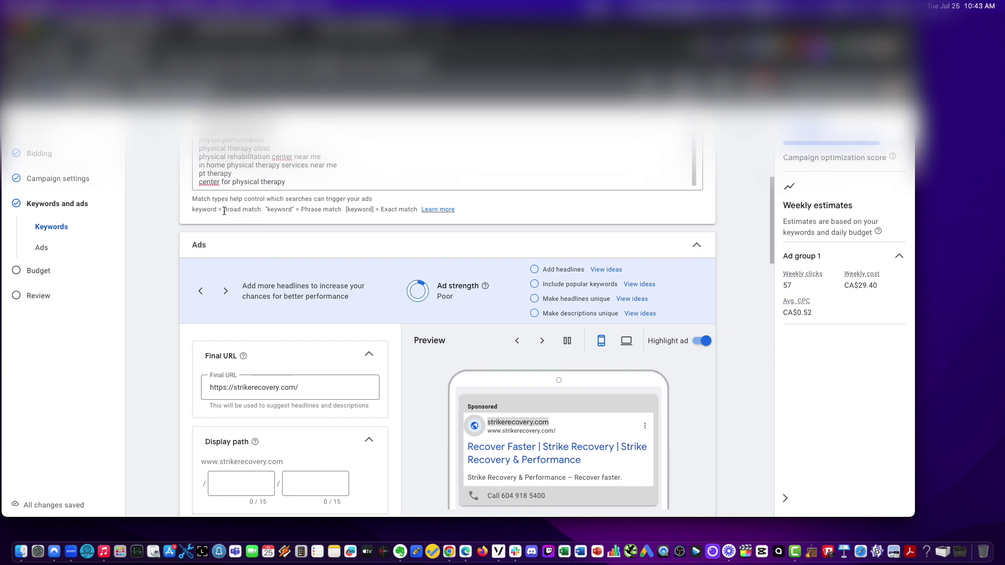
{"action": "left_click_drag", "start_coordinate": [266, 210], "coordinate": [295, 211]}
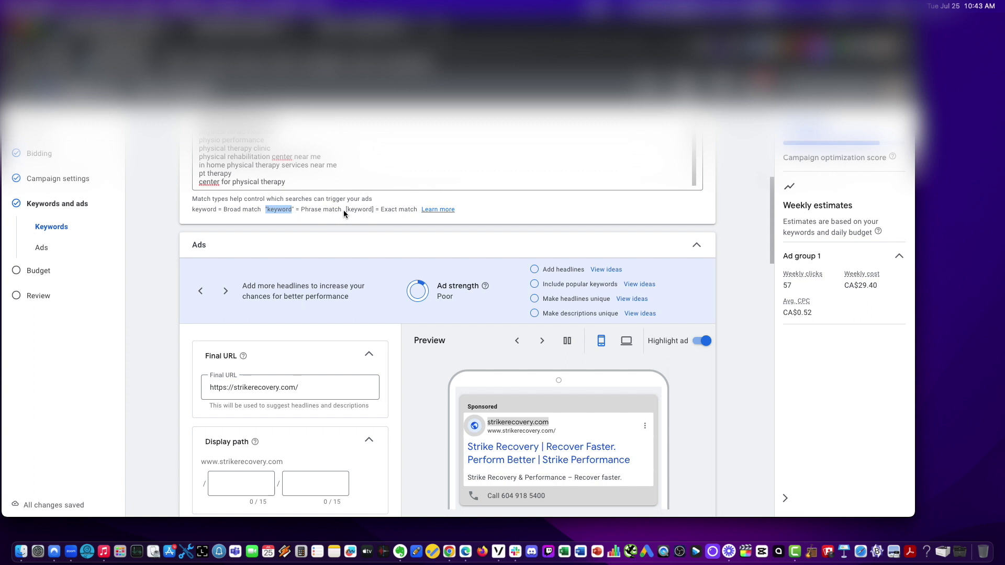
{"action": "left_click", "coordinate": [343, 209]}
- Set the first display path field of the ad to physiotherapy, in lowercase
{"action": "scroll", "coordinate": [374, 241], "scroll_direction": "down", "scroll_amount": 3}
{"action": "scroll", "coordinate": [362, 261], "scroll_direction": "down", "scroll_amount": 3}
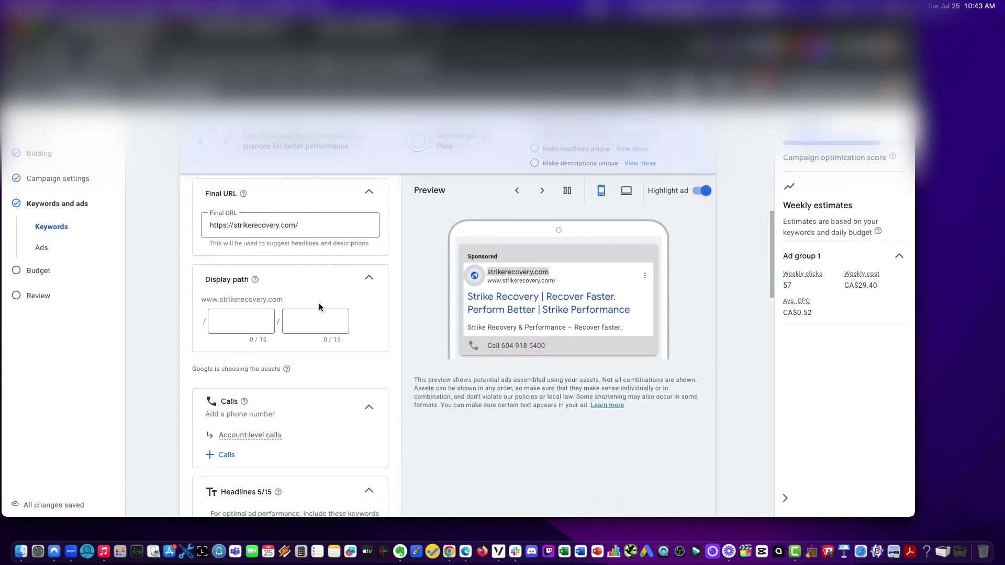
{"action": "left_click", "coordinate": [262, 319]}
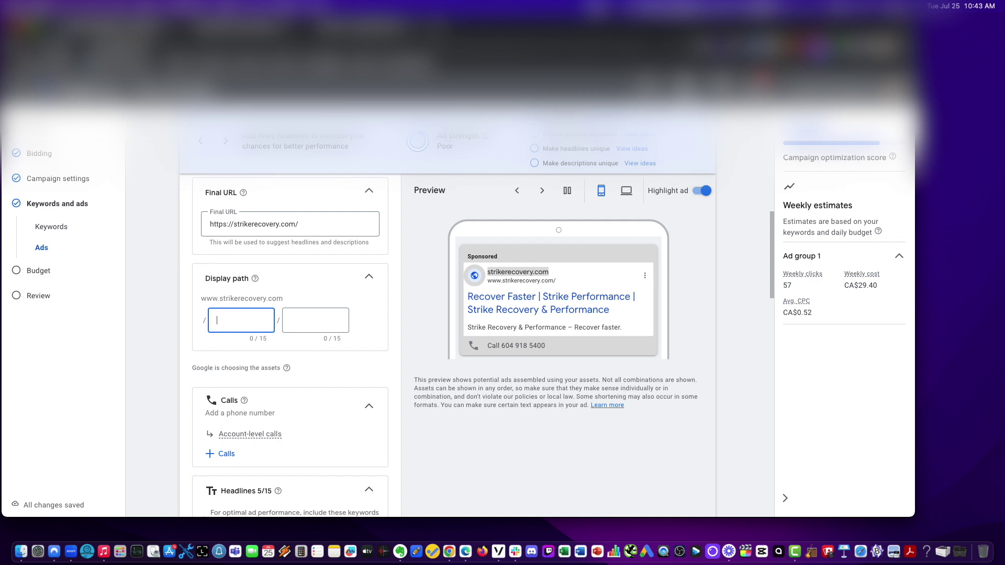
{"action": "key", "text": "super+Tab"}
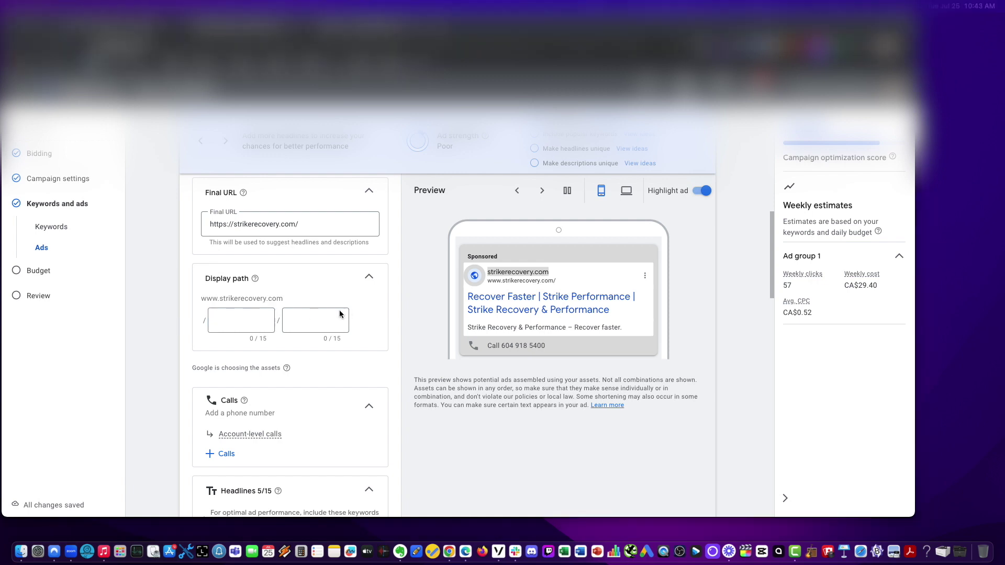
{"action": "left_click", "coordinate": [242, 318]}
{"action": "type", "text": "Physiotherapy"}
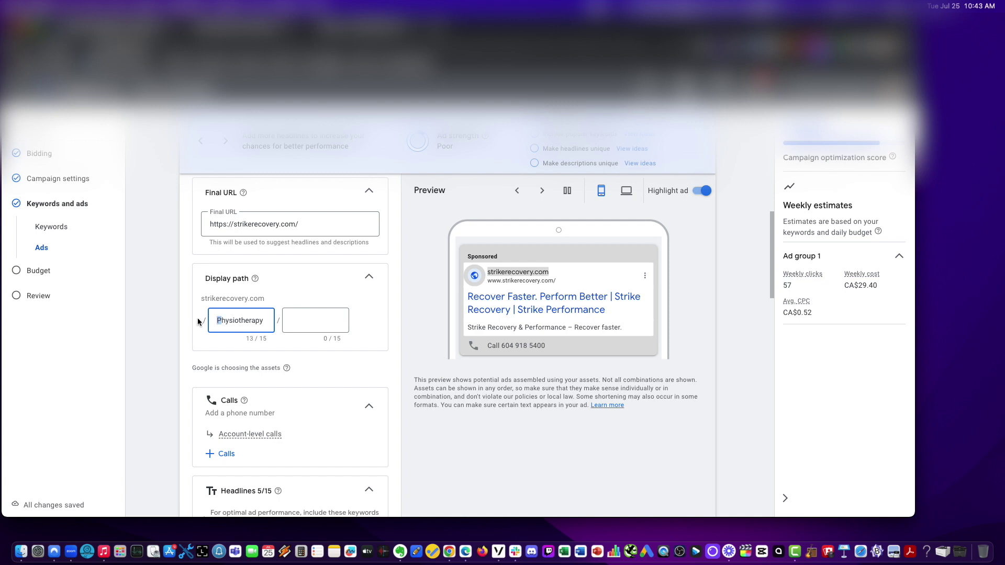
{"action": "type", "text": "p"}
{"action": "left_click", "coordinate": [133, 323]}
- Add empty headline fields to the ad until the maximum of 15 is reached
{"action": "scroll", "coordinate": [133, 325], "scroll_direction": "down", "scroll_amount": 3}
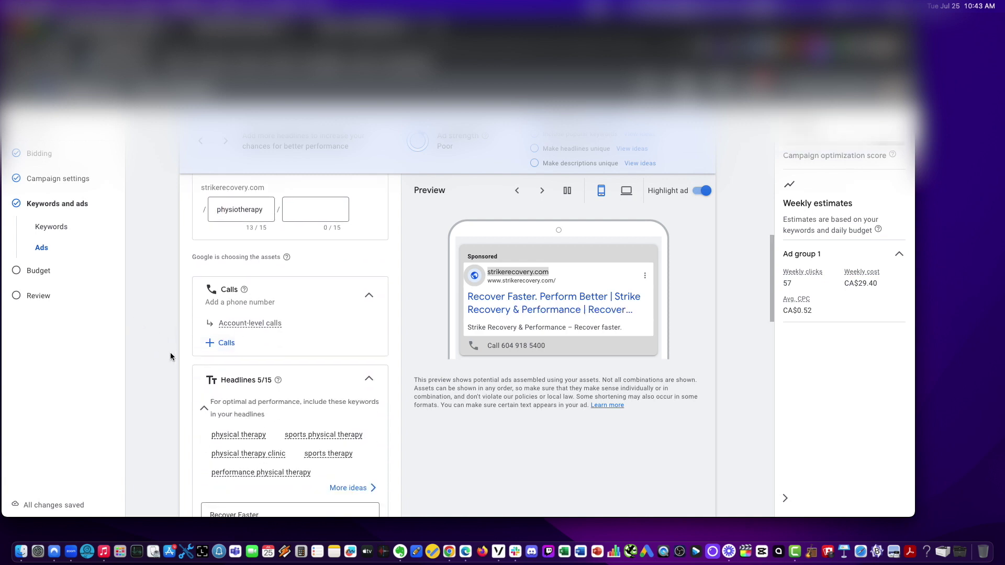
{"action": "scroll", "coordinate": [171, 353], "scroll_direction": "down", "scroll_amount": 5}
{"action": "scroll", "coordinate": [170, 354], "scroll_direction": "down", "scroll_amount": 10}
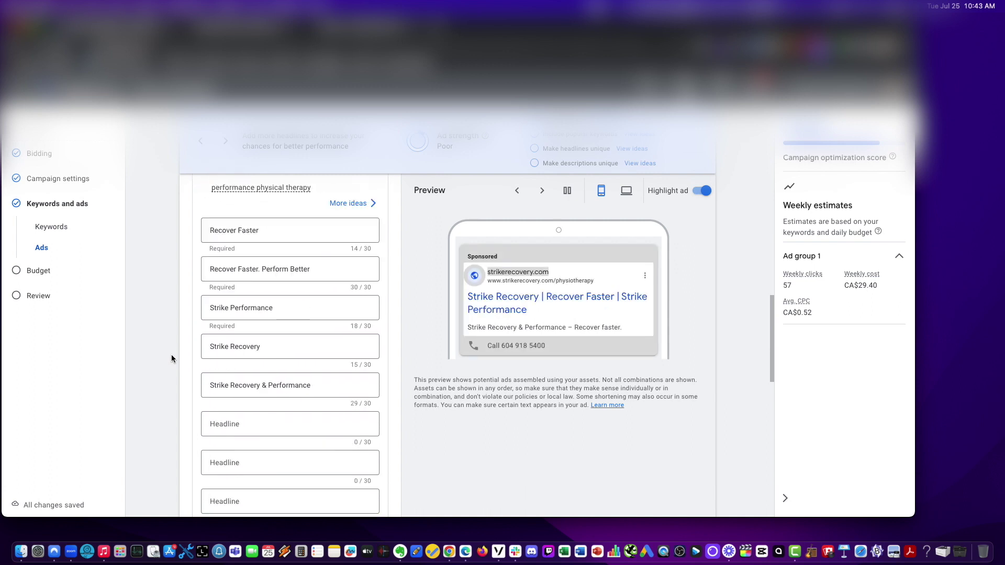
{"action": "left_click", "coordinate": [237, 267]}
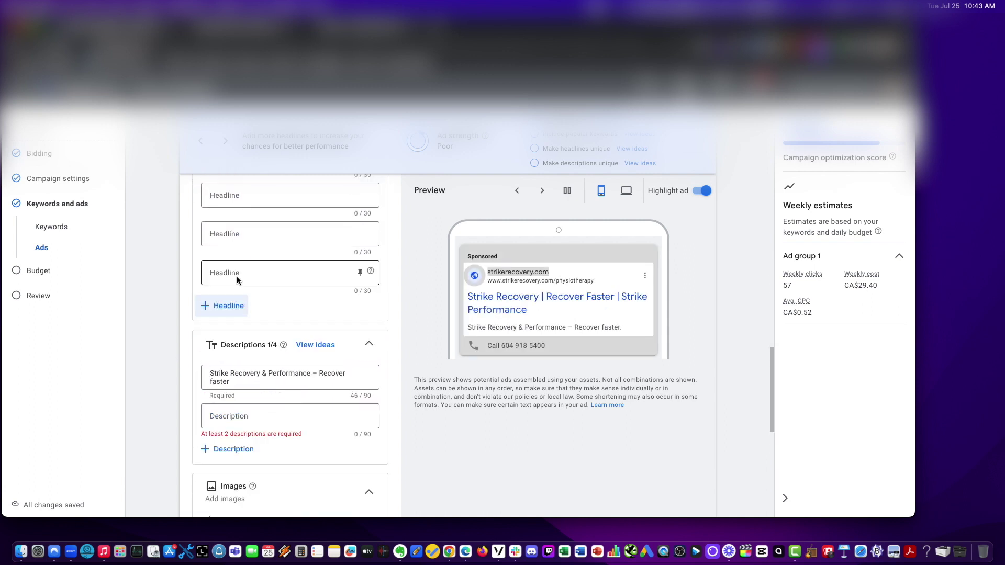
{"action": "left_click", "coordinate": [231, 306]}
{"action": "left_click", "coordinate": [225, 345]}
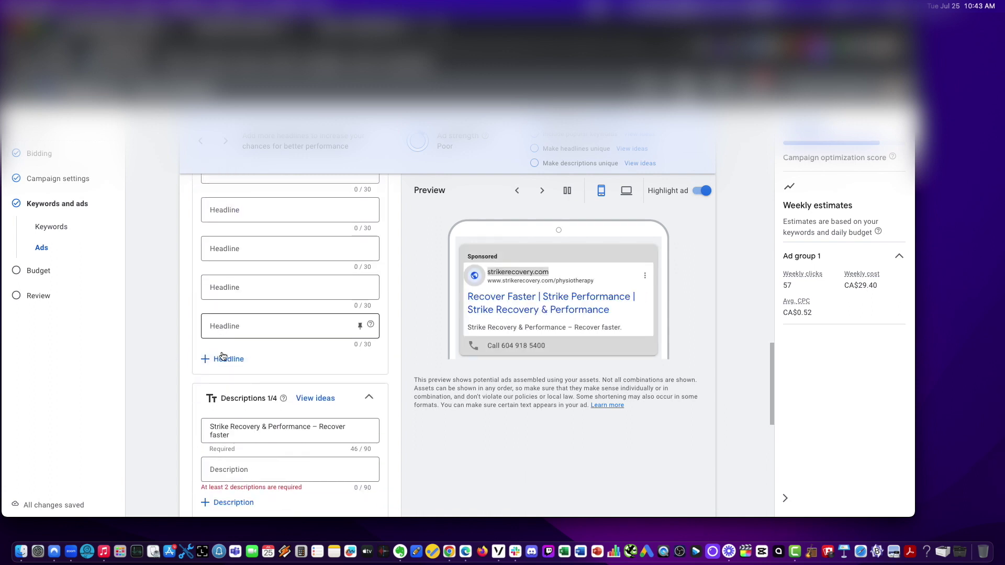
{"action": "left_click", "coordinate": [226, 312]}
{"action": "left_click", "coordinate": [224, 350]}
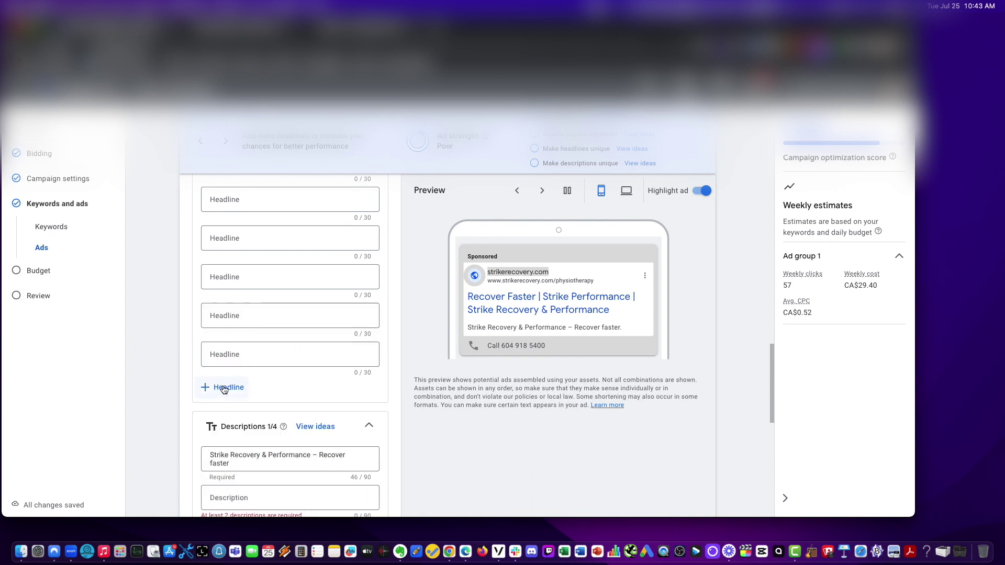
{"action": "left_click", "coordinate": [225, 351]}
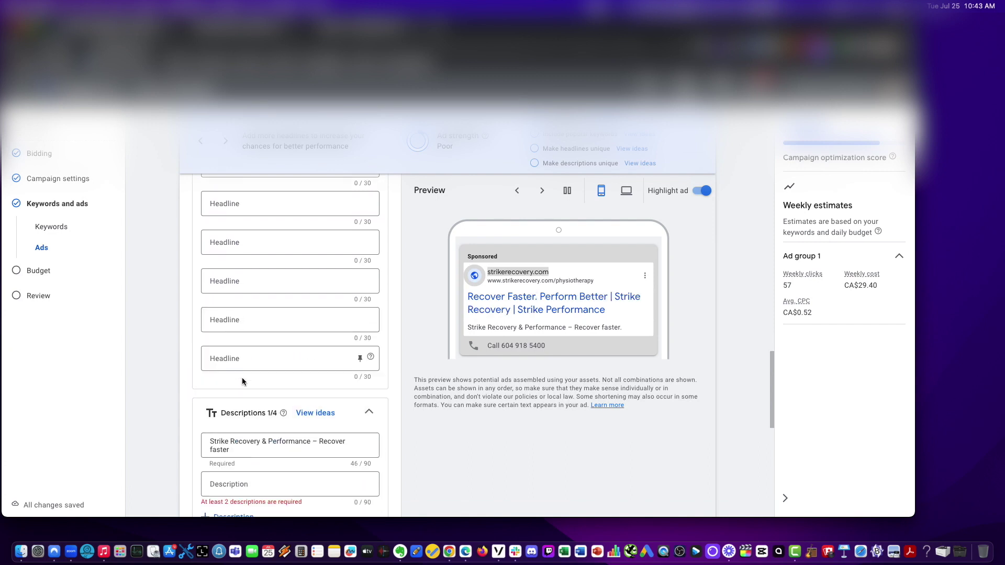
- Add two more empty description fields to the ad, making four in total
{"action": "scroll", "coordinate": [230, 361], "scroll_direction": "down", "scroll_amount": 3}
{"action": "left_click", "coordinate": [230, 360]}
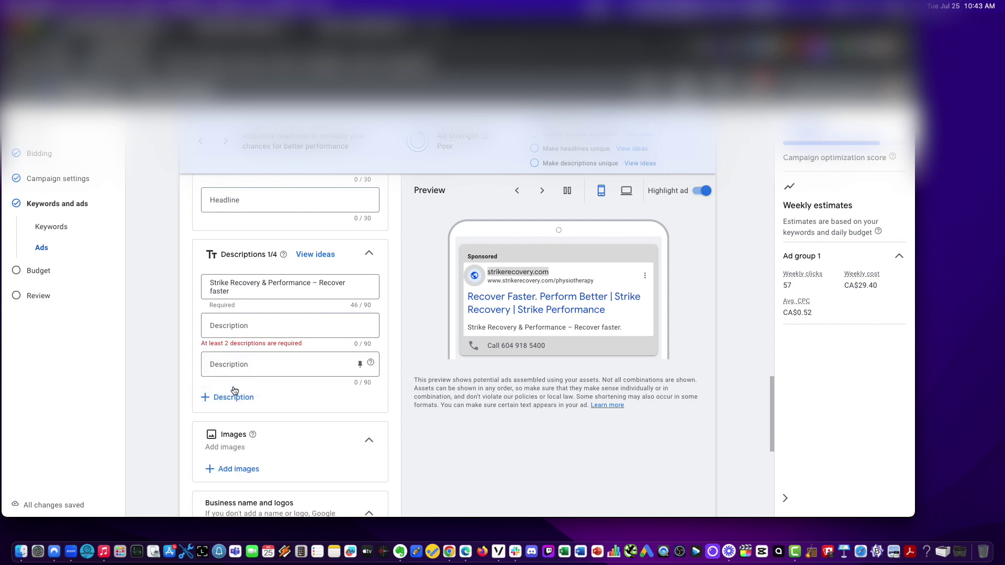
{"action": "left_click", "coordinate": [233, 397]}
{"action": "scroll", "coordinate": [187, 405], "scroll_direction": "down", "scroll_amount": 3}
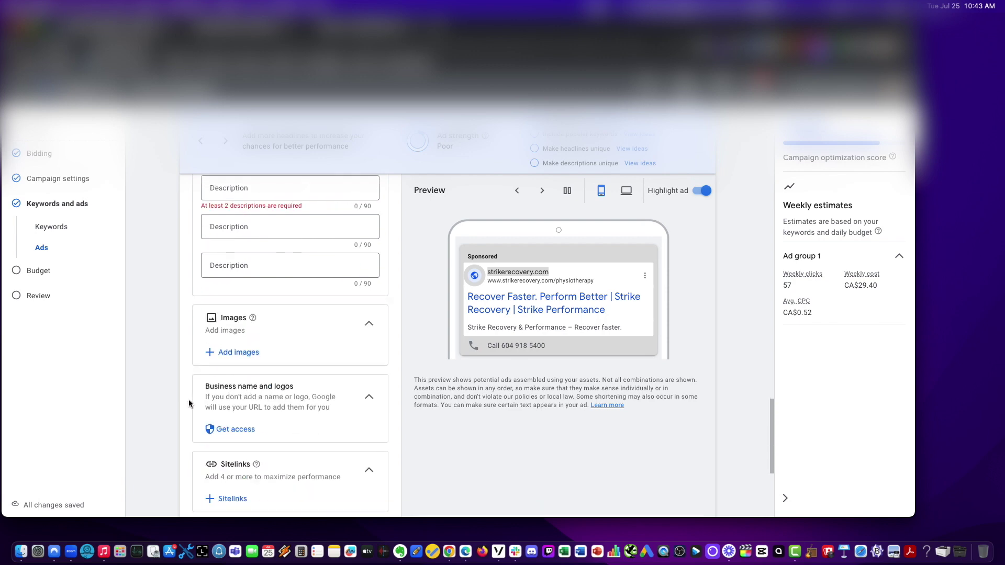
{"action": "left_click", "coordinate": [235, 352]}
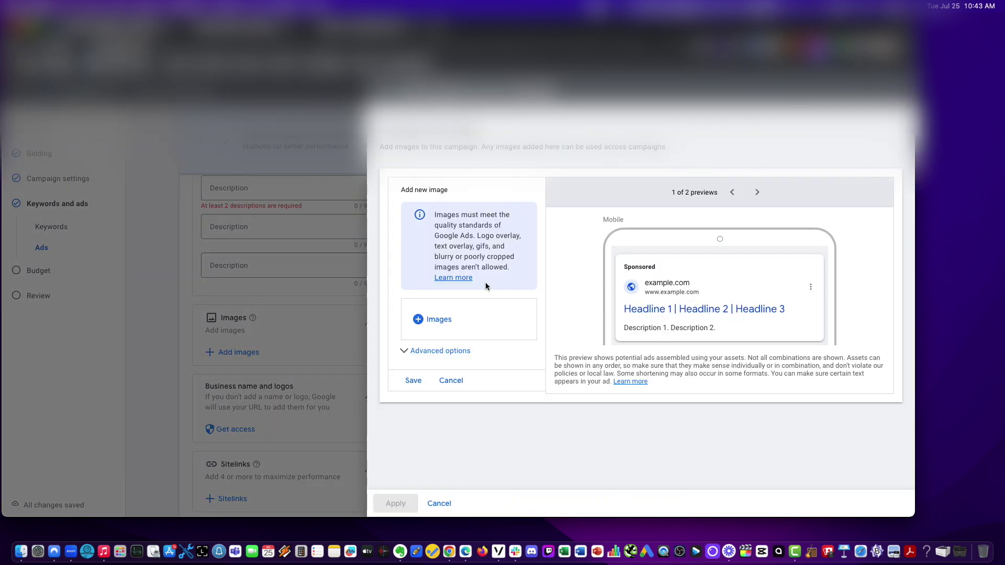
{"action": "left_click", "coordinate": [437, 320]}
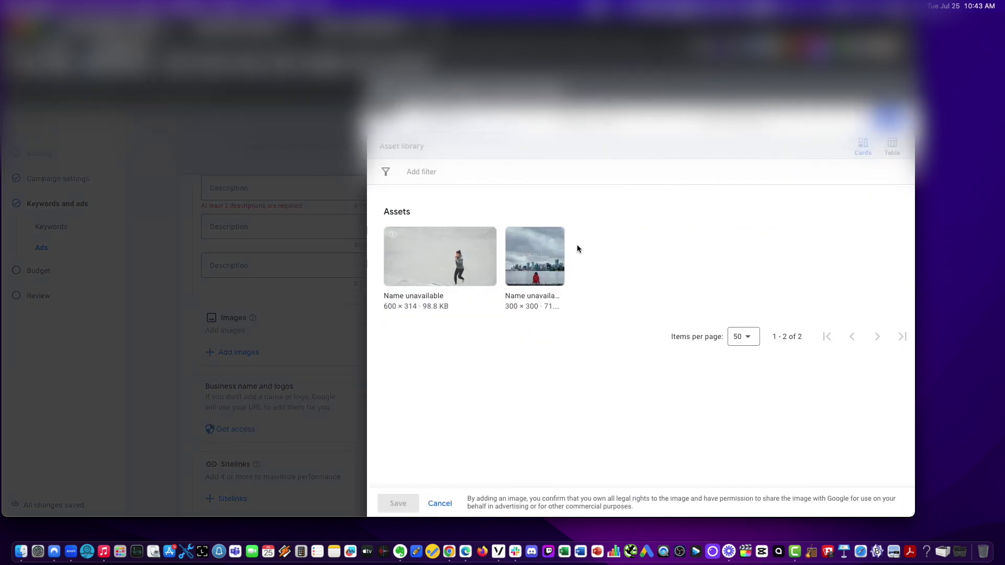
{"action": "left_click", "coordinate": [589, 121]}
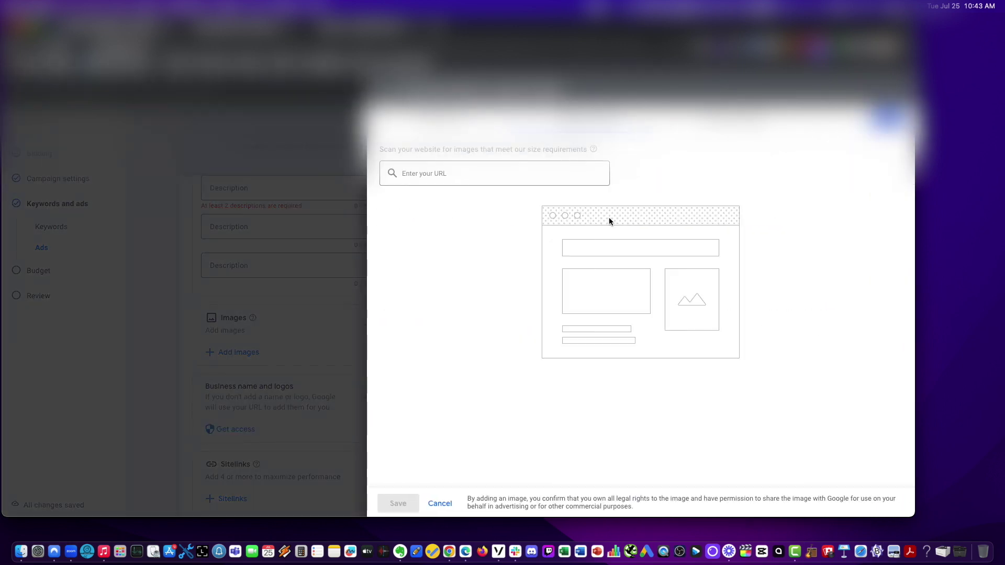
{"action": "left_click", "coordinate": [464, 177]}
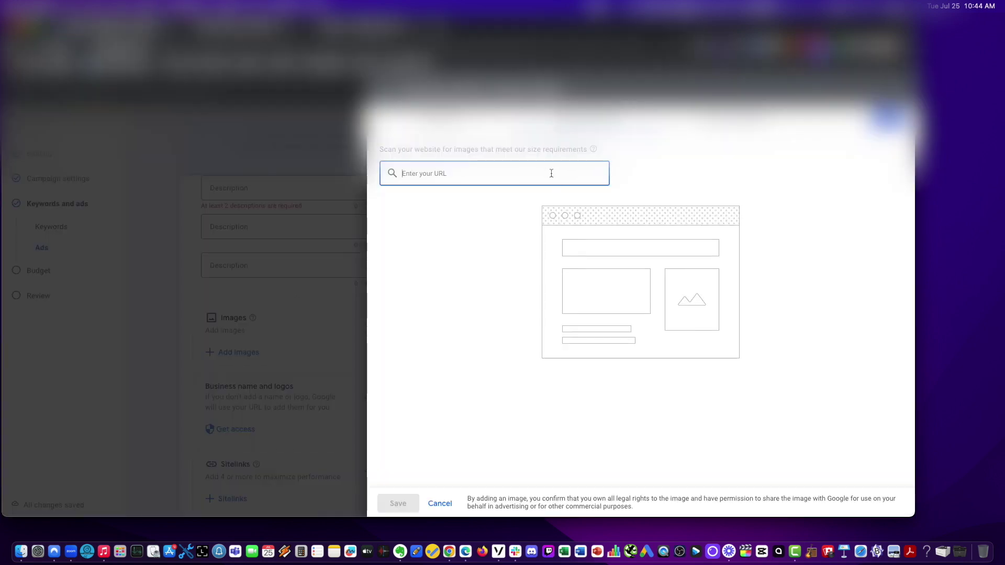
{"action": "type", "text": "https://strikerecovery.com/"}
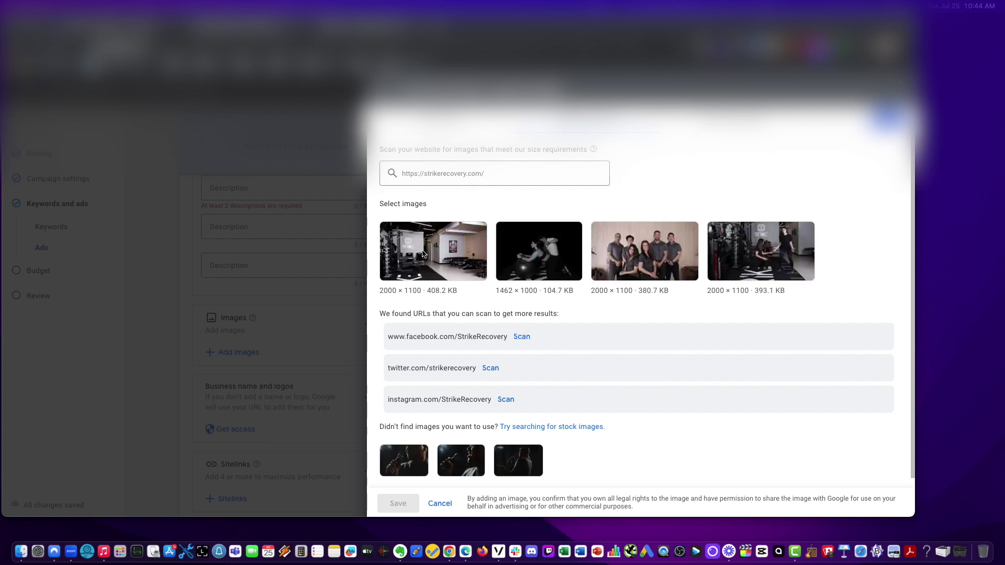
- Select all four images found on the website, save them, and apply them to the campaign
{"action": "left_click", "coordinate": [449, 239]}
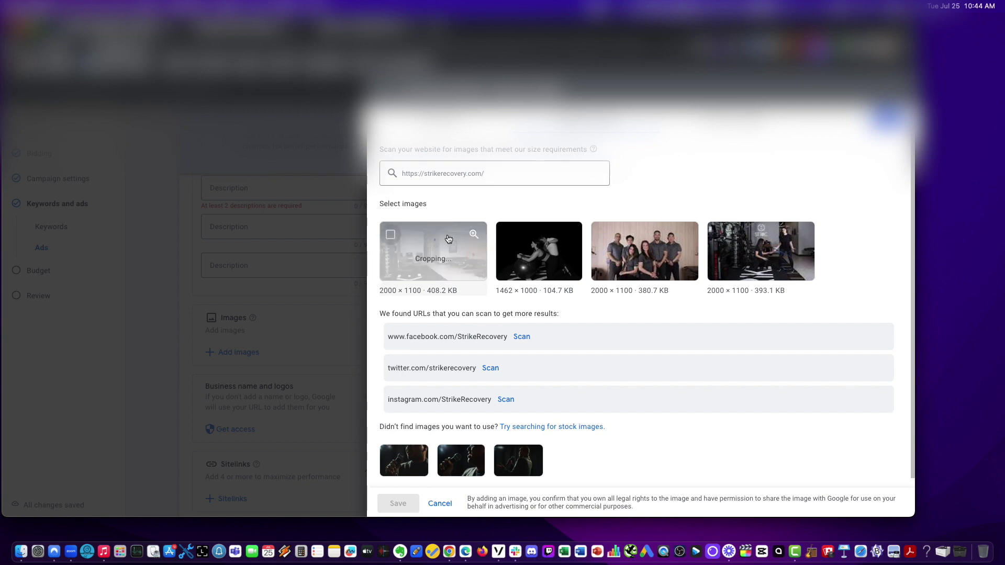
{"action": "left_click", "coordinate": [541, 245]}
{"action": "left_click", "coordinate": [675, 246]}
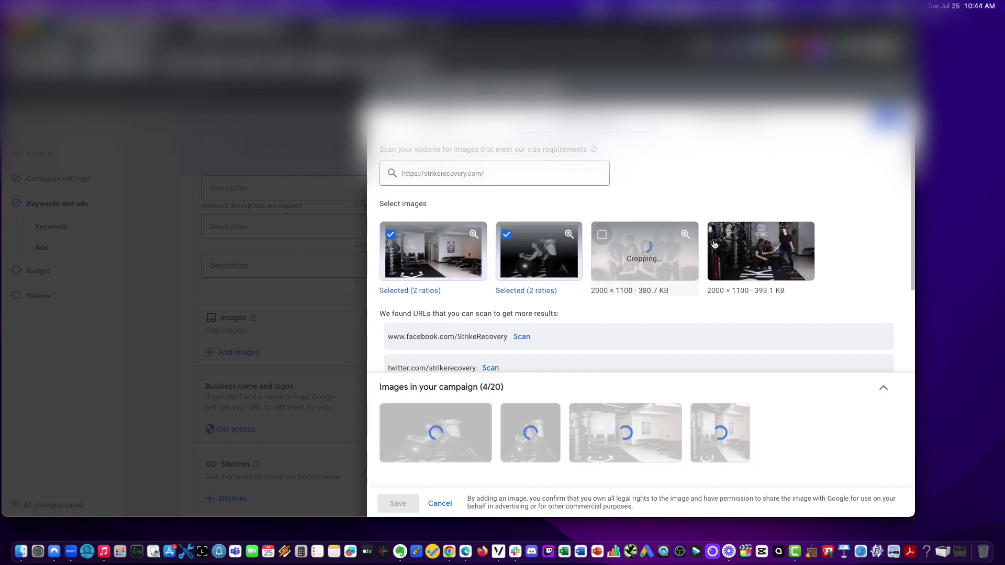
{"action": "left_click", "coordinate": [715, 244]}
{"action": "scroll", "coordinate": [576, 342], "scroll_direction": "down", "scroll_amount": 1}
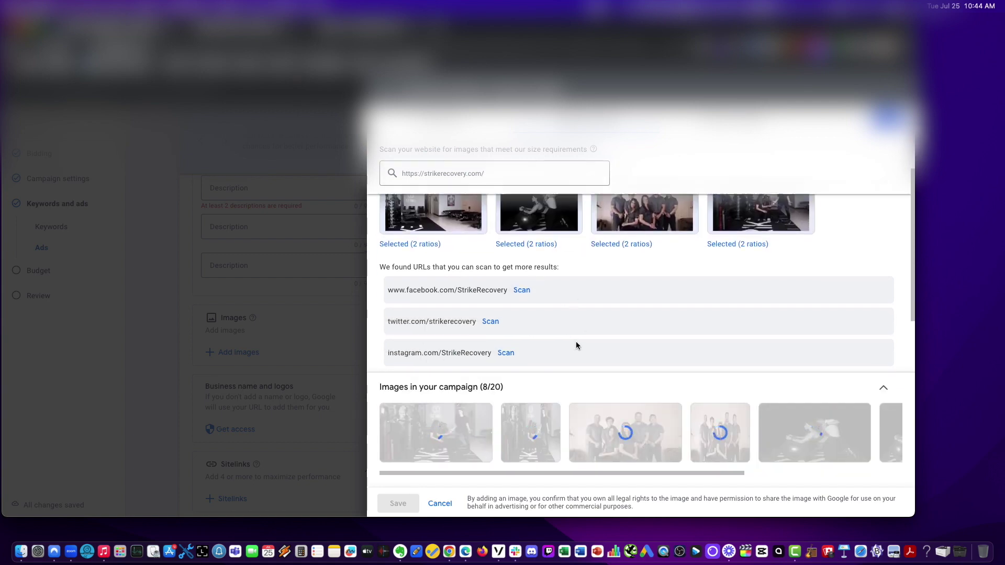
{"action": "scroll", "coordinate": [576, 346], "scroll_direction": "down", "scroll_amount": 2}
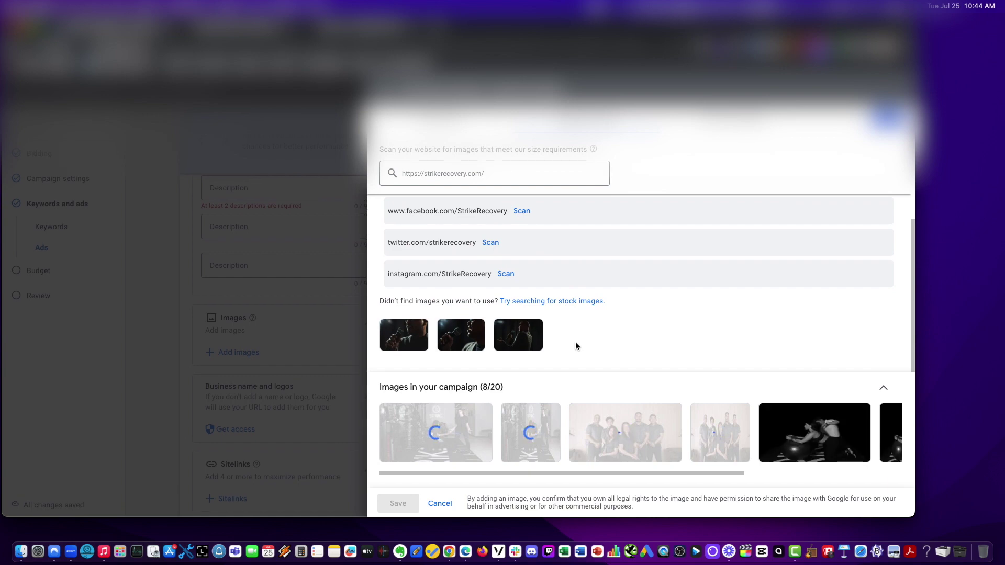
{"action": "mouse_move", "coordinate": [432, 433]}
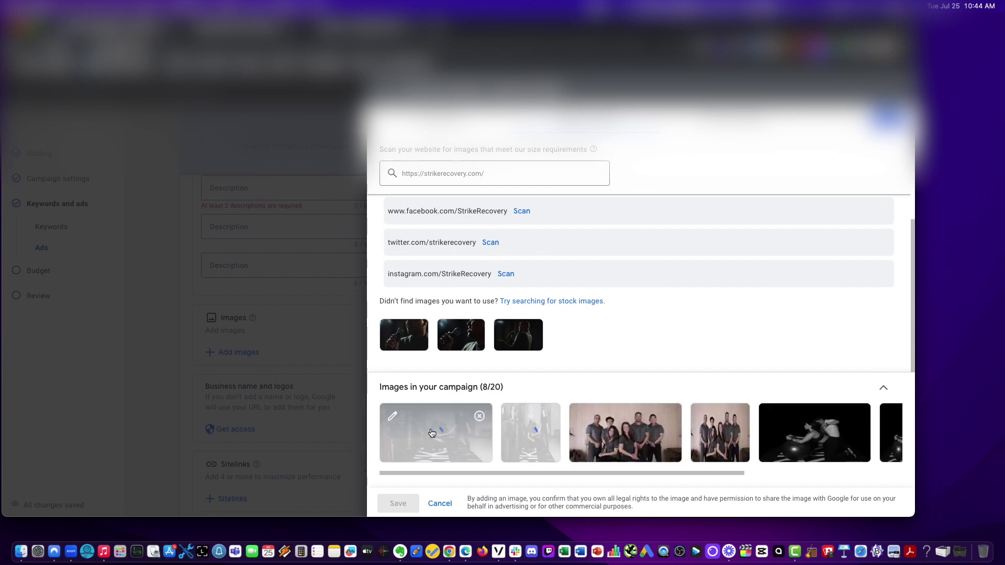
{"action": "left_click", "coordinate": [401, 504]}
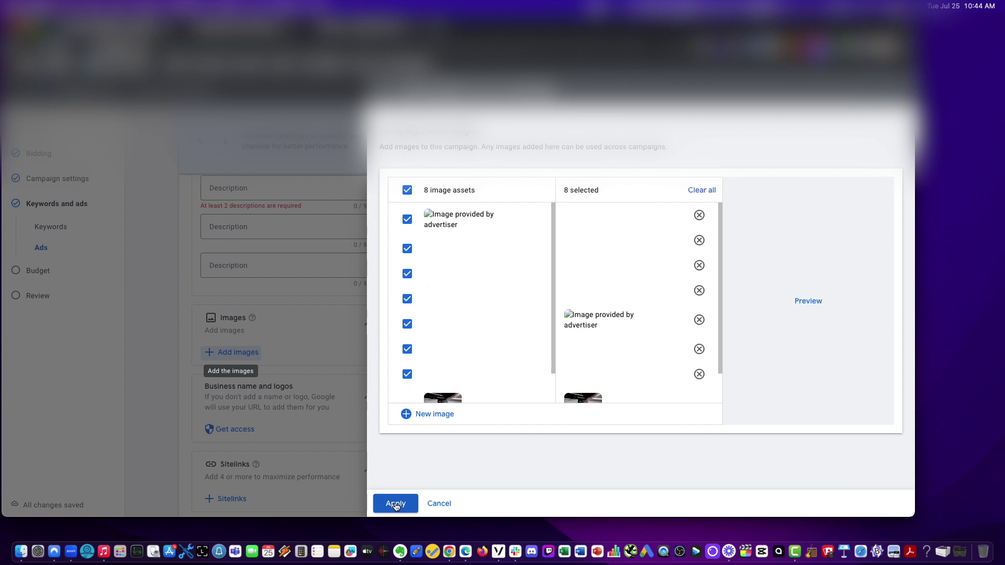
{"action": "left_click", "coordinate": [396, 504]}
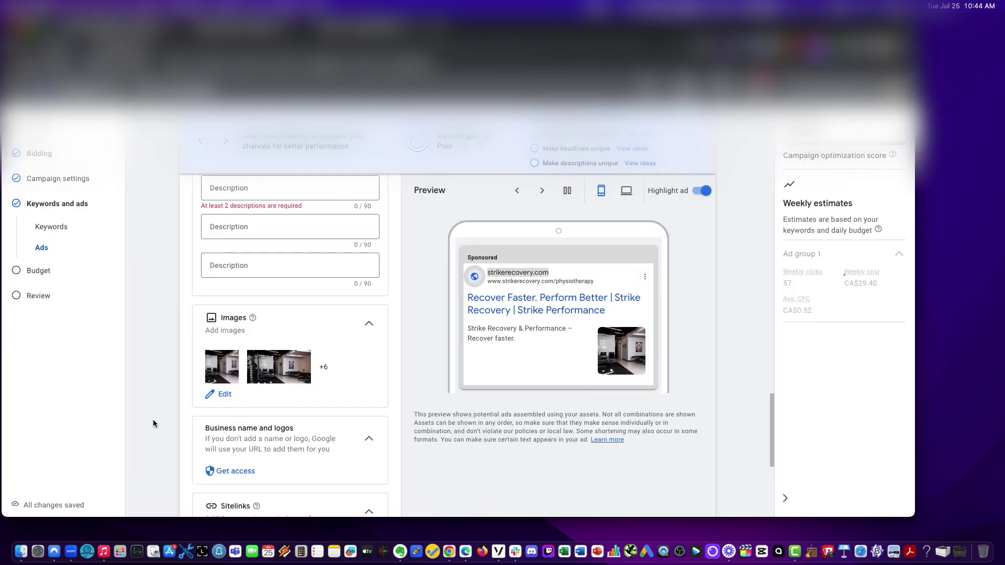
- Check the business name and logos section of the ad and its access option
{"action": "scroll", "coordinate": [152, 419], "scroll_direction": "down", "scroll_amount": 2}
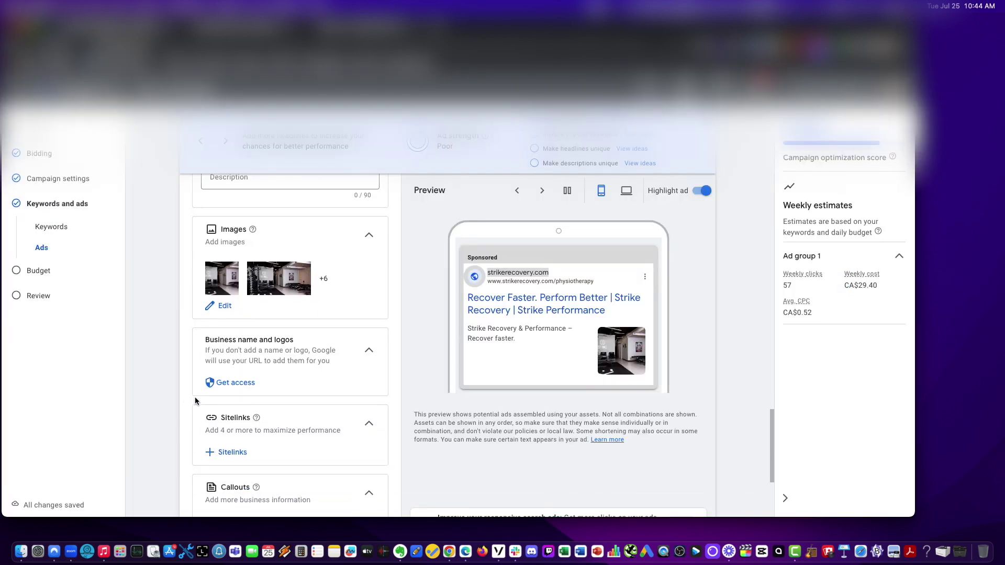
{"action": "scroll", "coordinate": [245, 388], "scroll_direction": "down", "scroll_amount": 2}
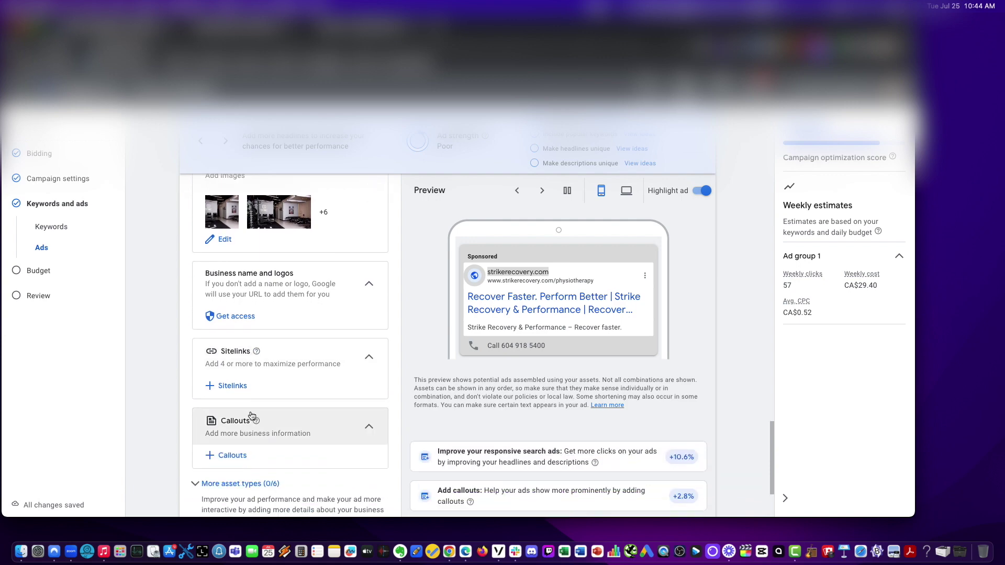
{"action": "left_click", "coordinate": [238, 316]}
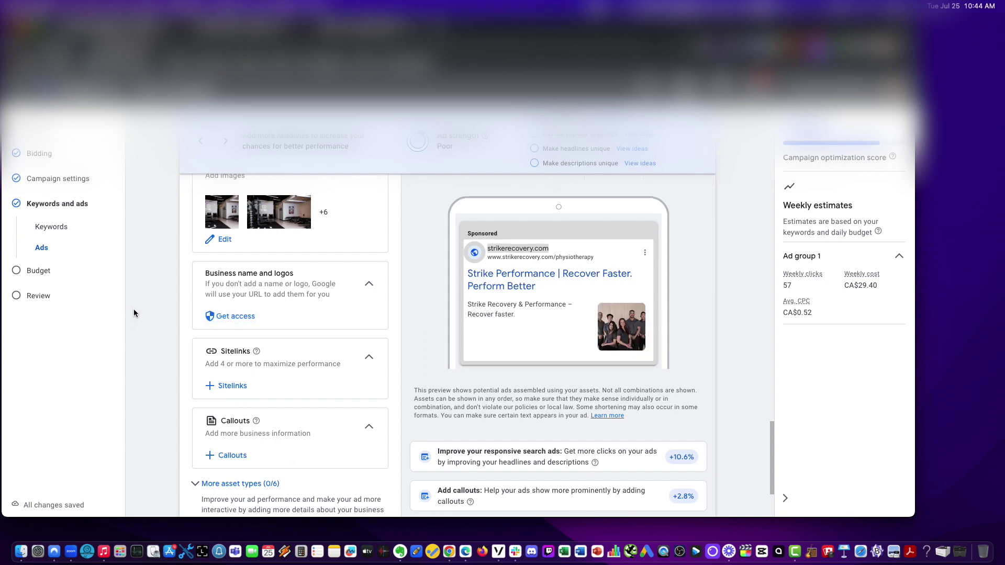
{"action": "left_click", "coordinate": [369, 286]}
{"action": "left_click", "coordinate": [370, 287]}
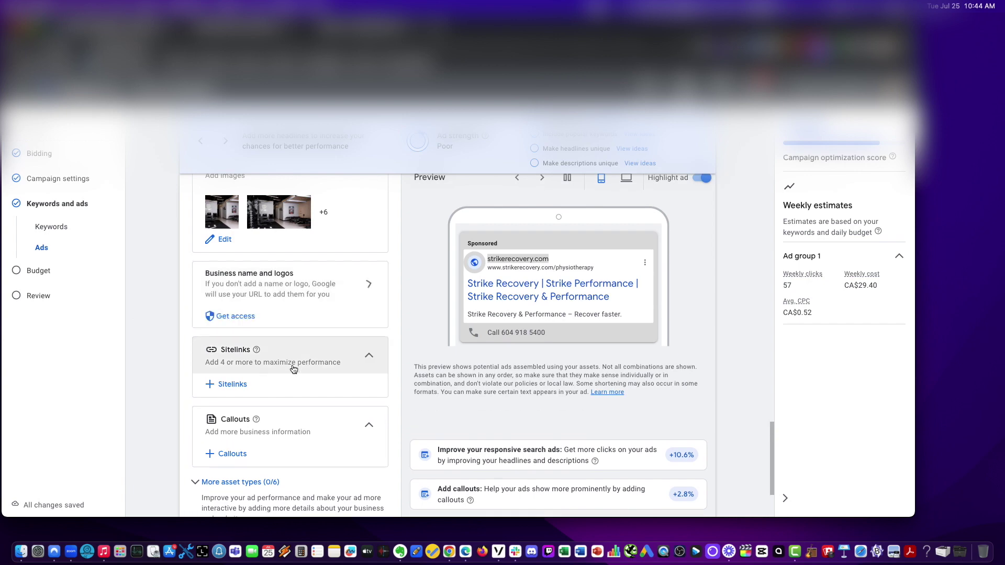
- Add the Book Online, Contact Us, Our Team, CHIROPRACTOR, Services manual therapy and Blog Center sitelinks to the campaign and save them
{"action": "left_click", "coordinate": [232, 386]}
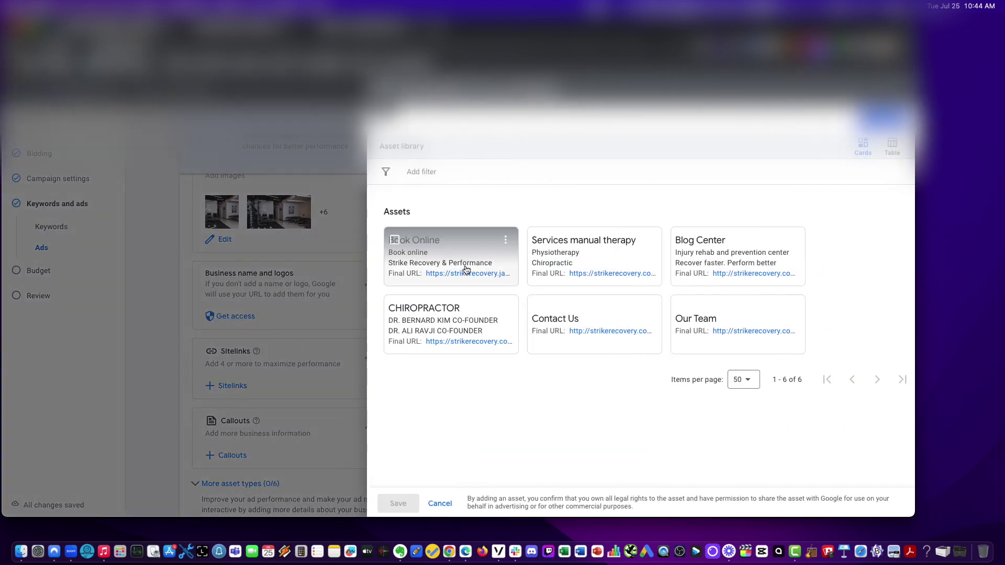
{"action": "left_click", "coordinate": [395, 242]}
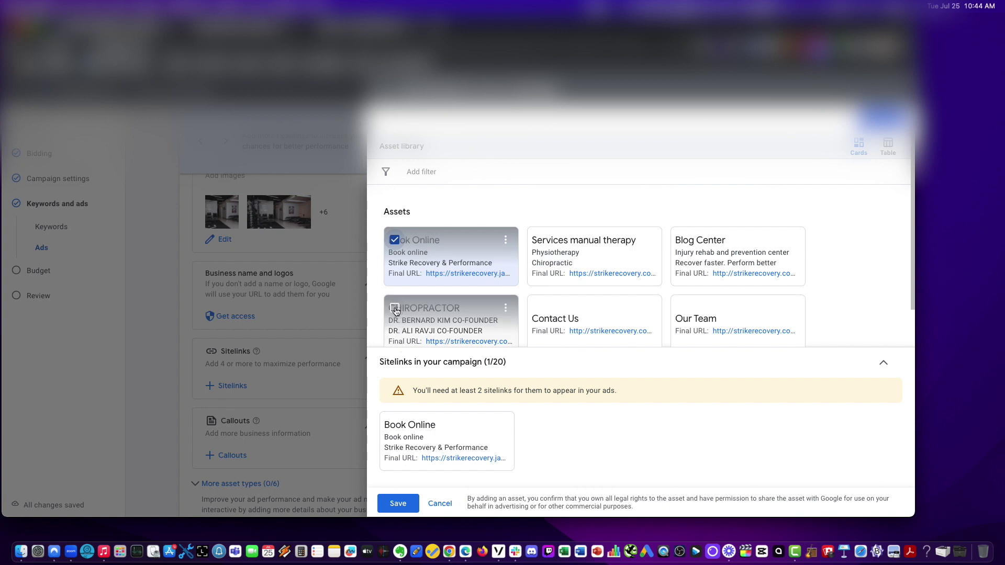
{"action": "left_click", "coordinate": [538, 309]}
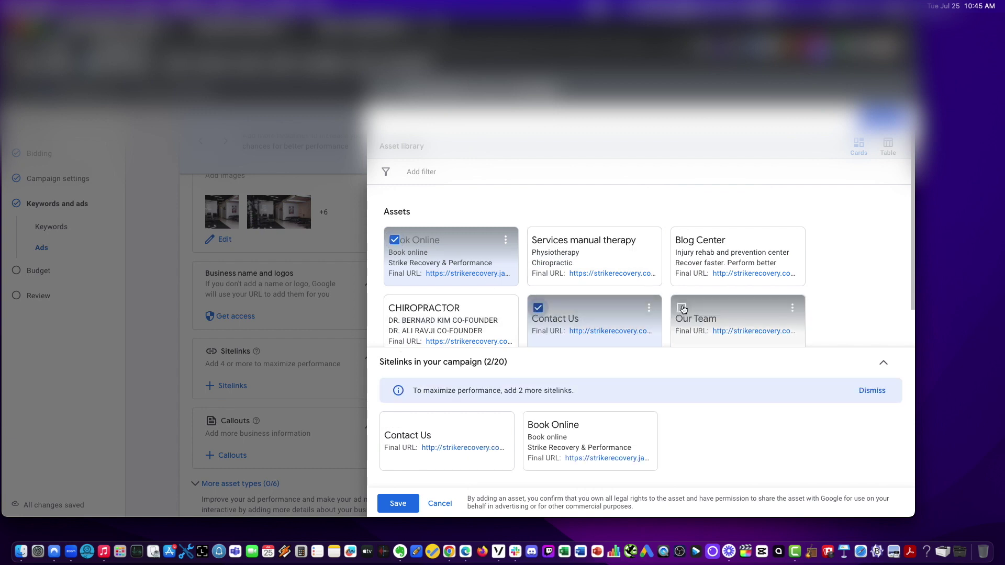
{"action": "left_click", "coordinate": [682, 308]}
{"action": "left_click", "coordinate": [395, 309]}
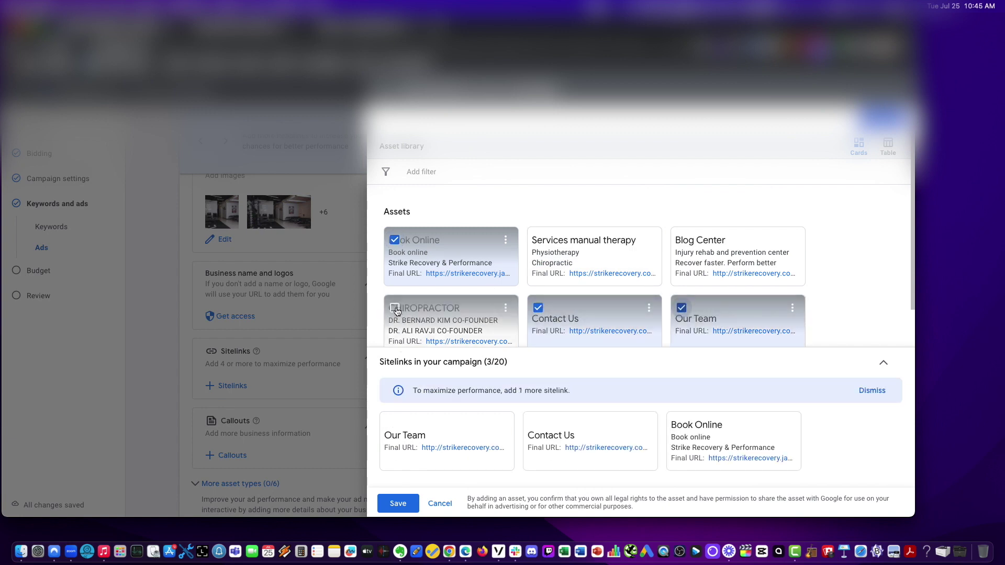
{"action": "left_click", "coordinate": [538, 240]}
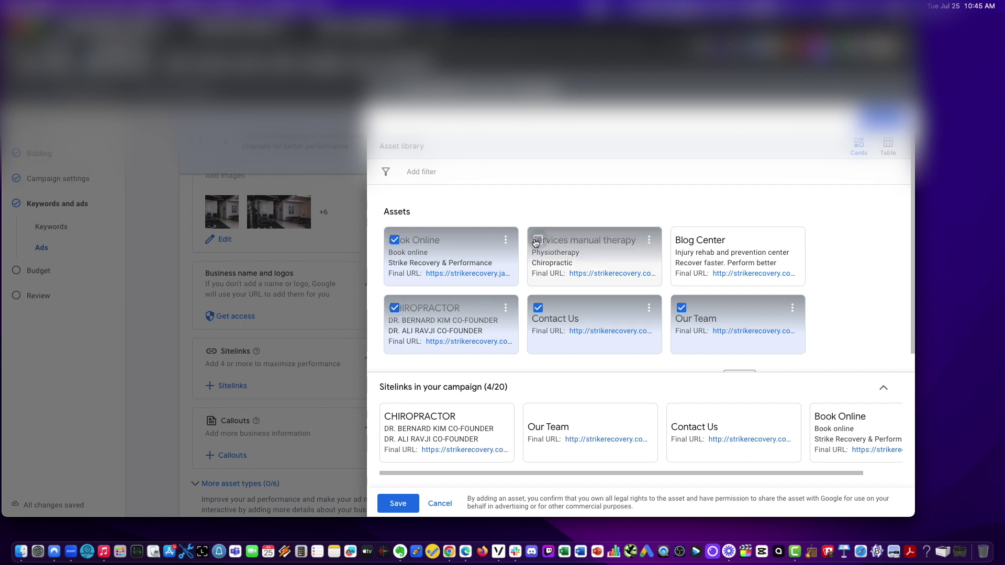
{"action": "left_click", "coordinate": [682, 241]}
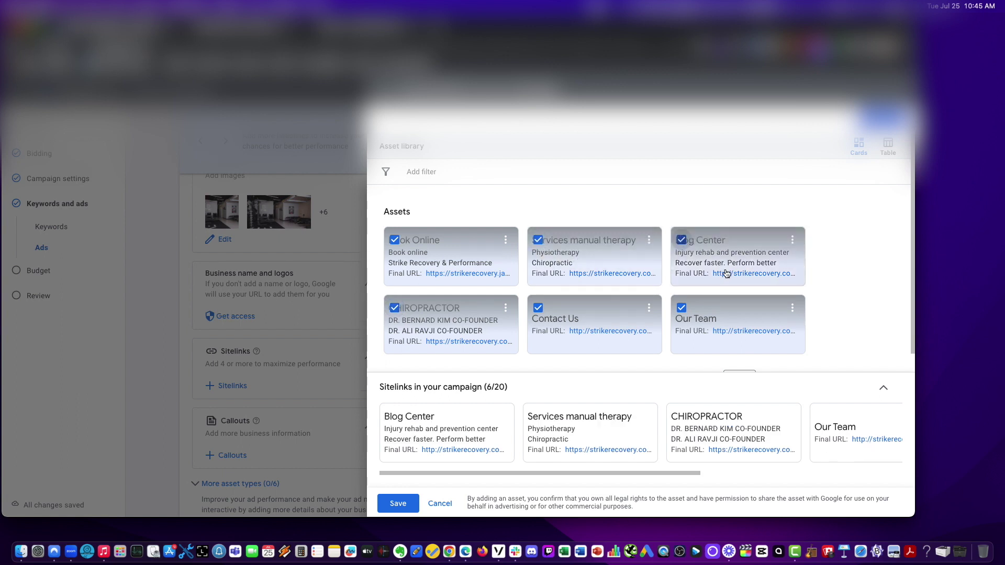
{"action": "left_click", "coordinate": [398, 503]}
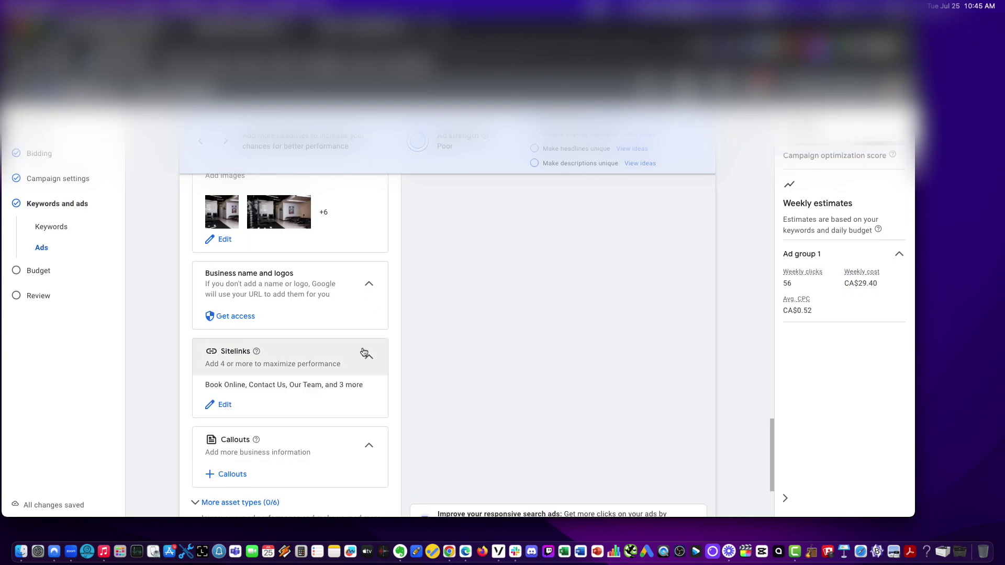
- Check how the sitelinks look in the ad preview, and look at the form for adding callouts without adding any
{"action": "scroll", "coordinate": [437, 335], "scroll_direction": "up", "scroll_amount": 15}
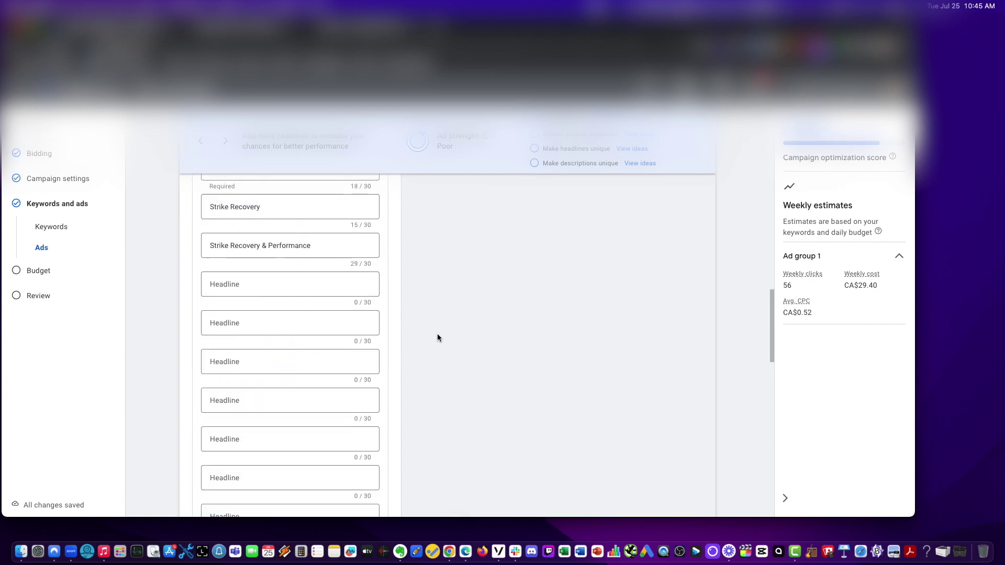
{"action": "scroll", "coordinate": [437, 337], "scroll_direction": "down", "scroll_amount": 3}
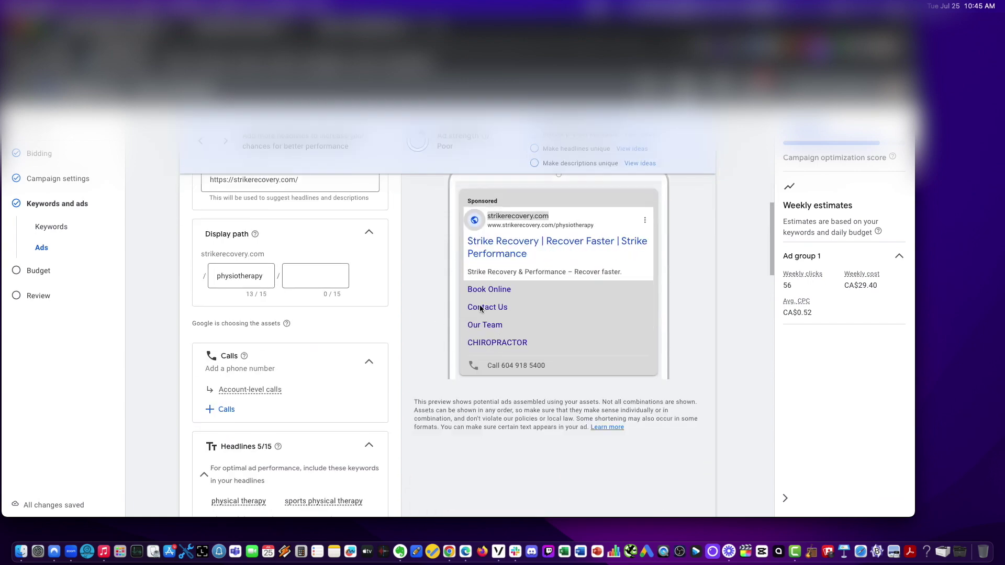
{"action": "scroll", "coordinate": [419, 372], "scroll_direction": "down", "scroll_amount": 10}
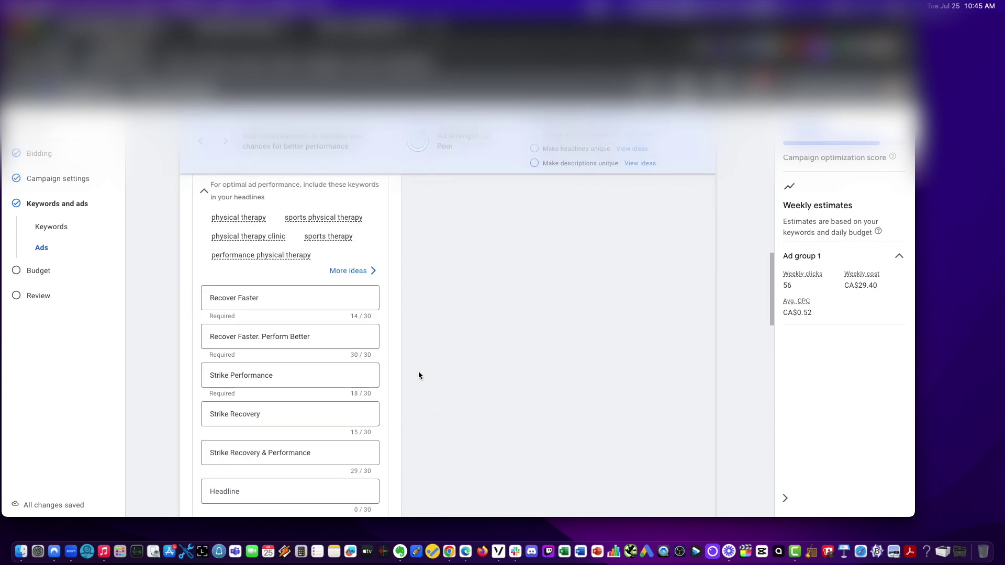
{"action": "scroll", "coordinate": [419, 375], "scroll_direction": "down", "scroll_amount": 8}
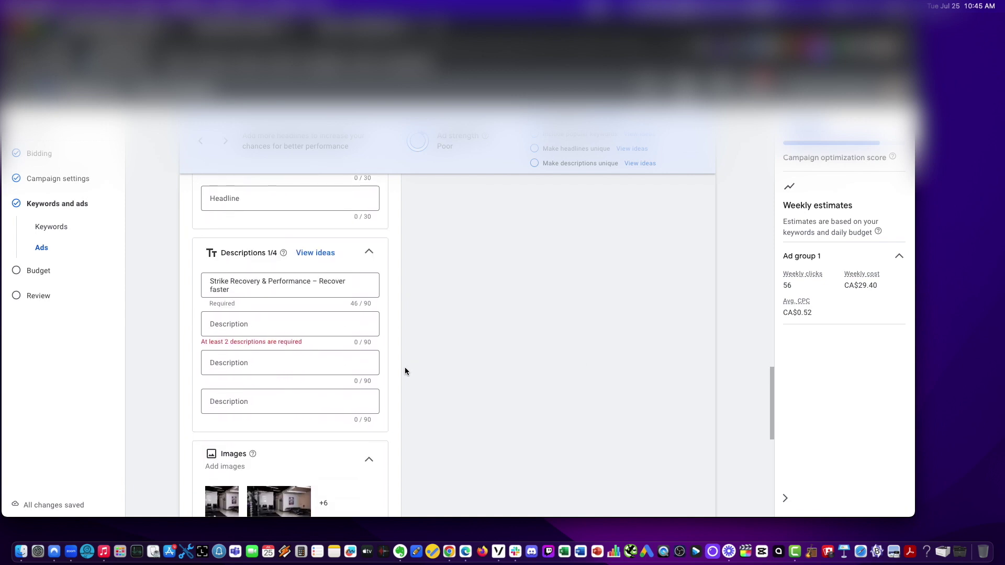
{"action": "scroll", "coordinate": [253, 336], "scroll_direction": "down", "scroll_amount": 10}
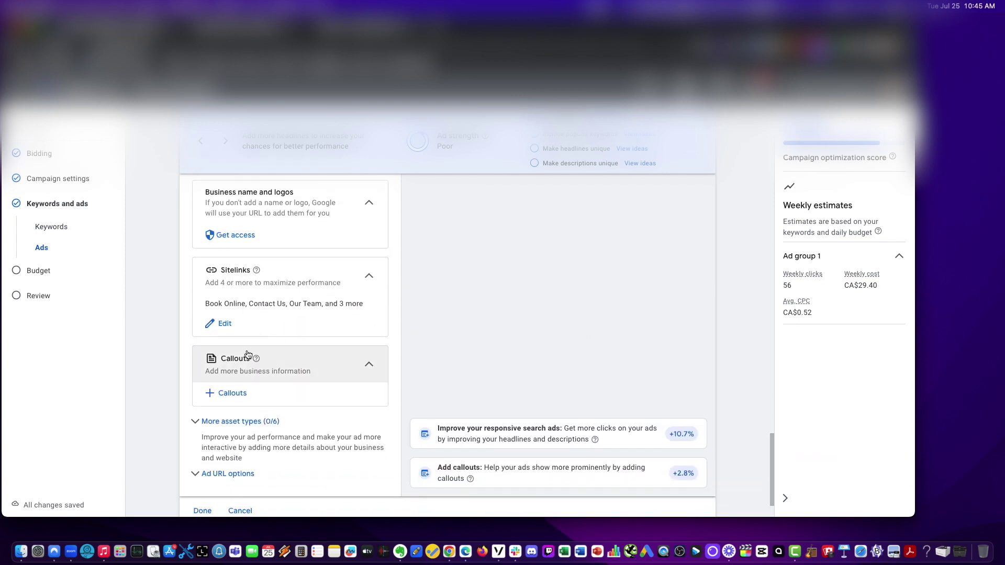
{"action": "left_click", "coordinate": [229, 391]}
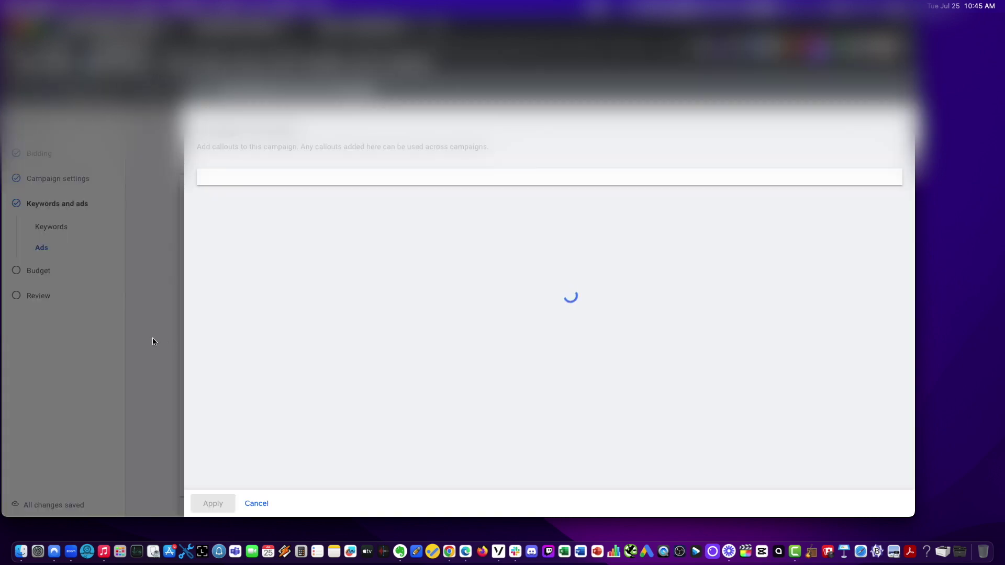
{"action": "left_click", "coordinate": [149, 339]}
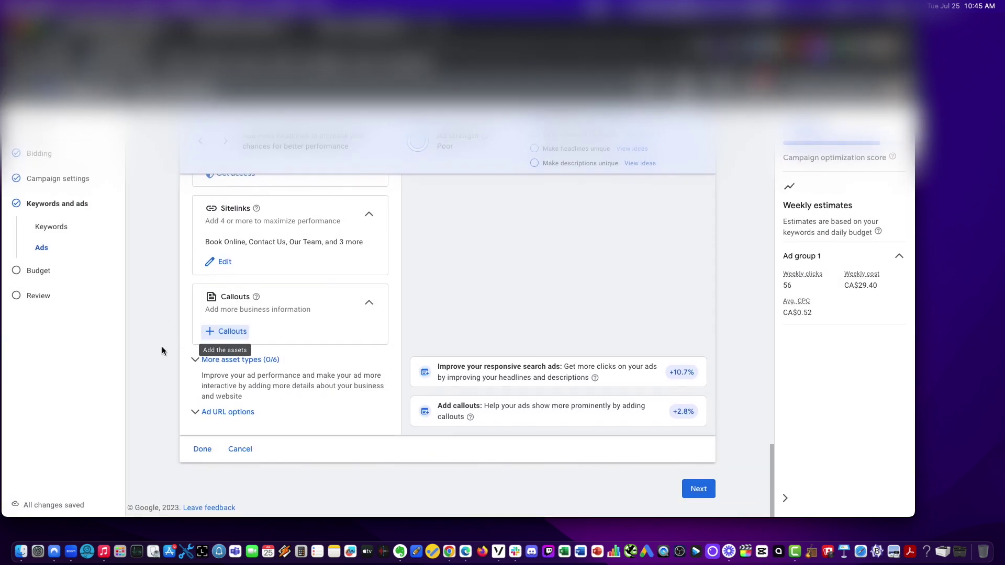
- Enter "Physiotherapist" in the first empty headline after "Strike Recovery & Performance", correcting its spelling
{"action": "scroll", "coordinate": [141, 361], "scroll_direction": "up", "scroll_amount": 5}
{"action": "scroll", "coordinate": [136, 365], "scroll_direction": "up", "scroll_amount": 10}
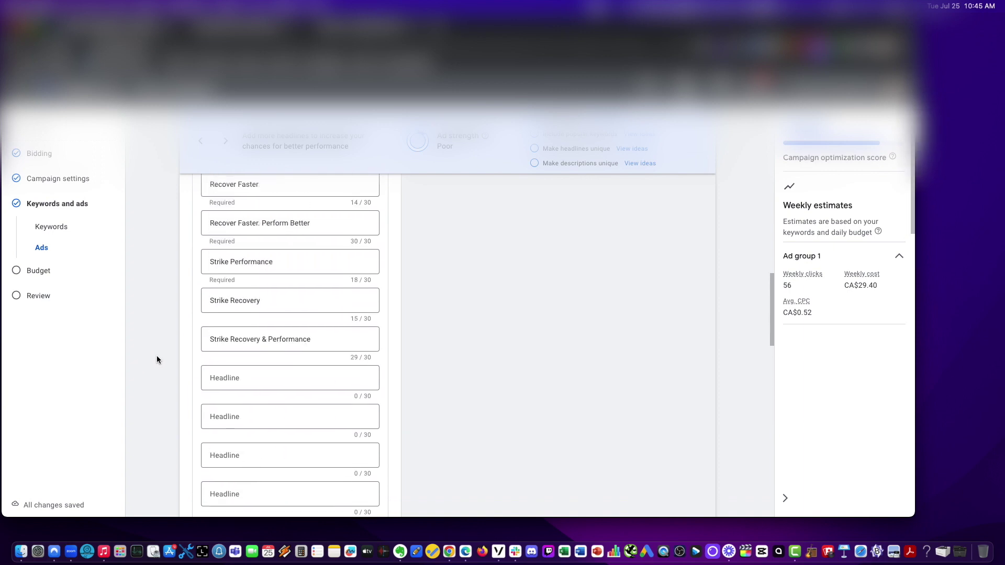
{"action": "scroll", "coordinate": [171, 354], "scroll_direction": "up", "scroll_amount": 2}
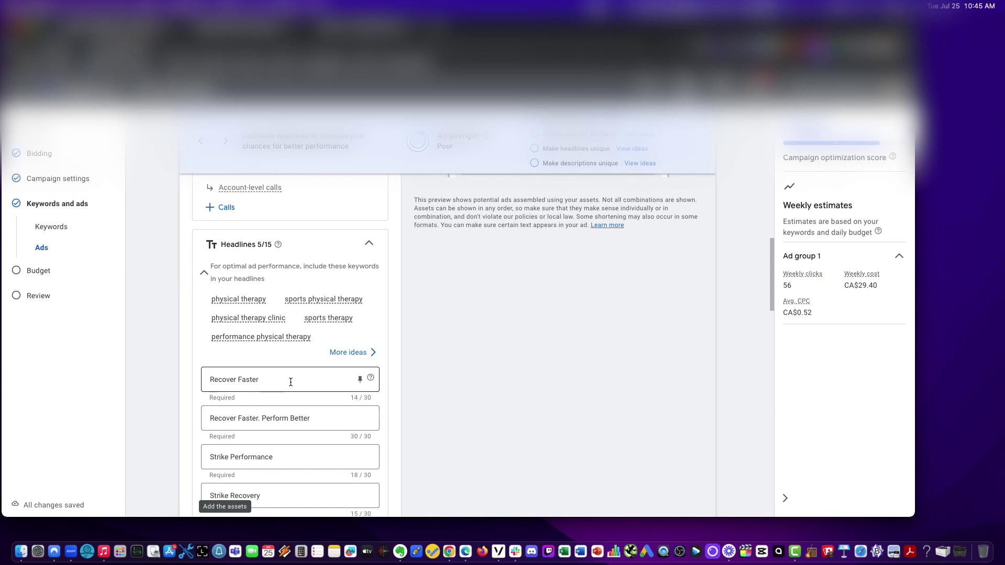
{"action": "scroll", "coordinate": [291, 382], "scroll_direction": "down", "scroll_amount": 1}
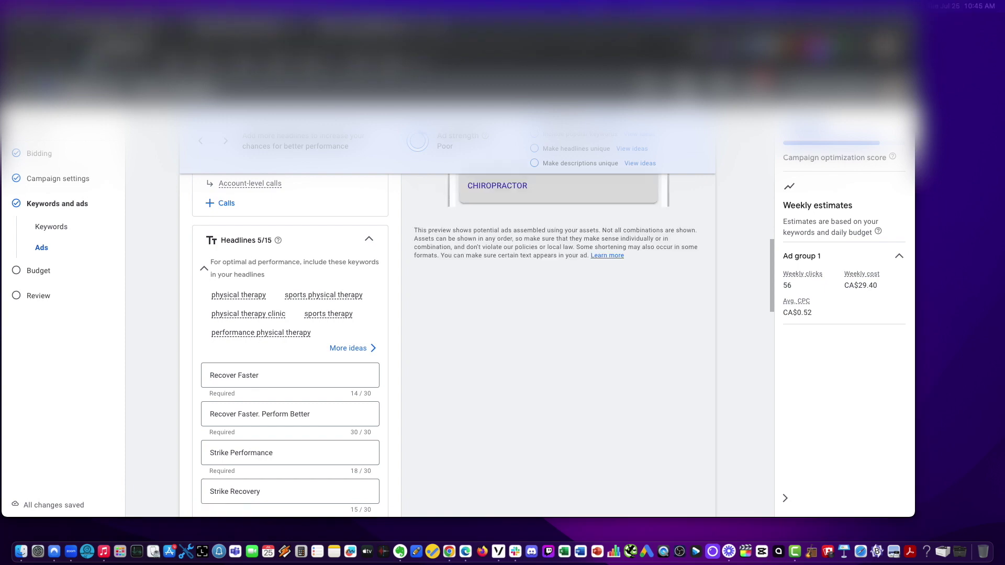
{"action": "left_click", "coordinate": [276, 376]}
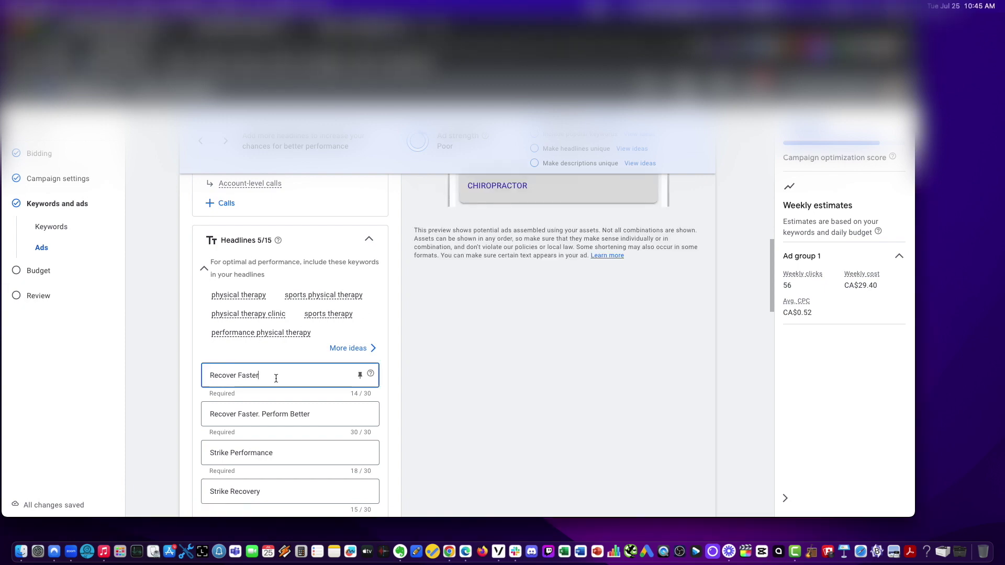
{"action": "scroll", "coordinate": [287, 379], "scroll_direction": "down", "scroll_amount": 5}
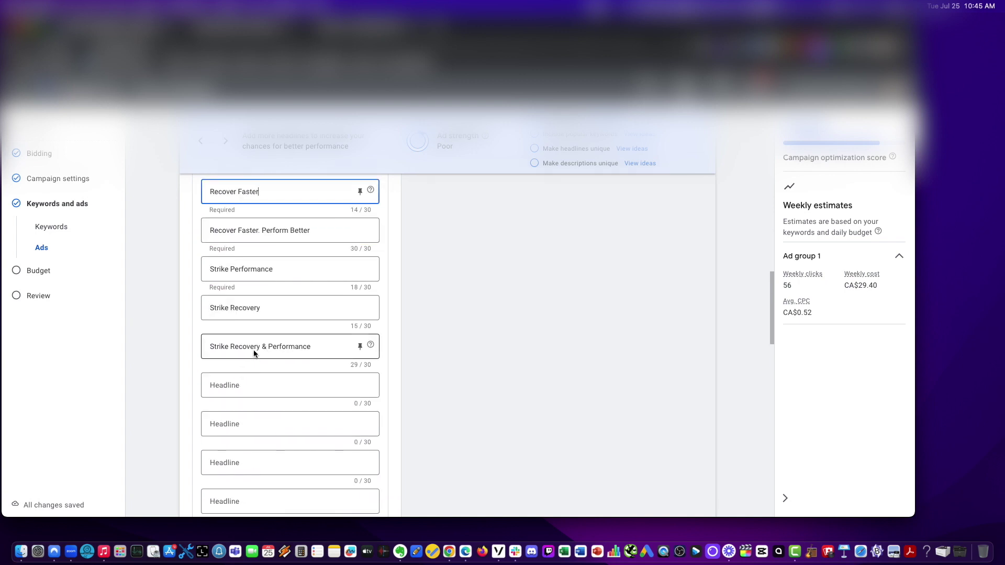
{"action": "left_click", "coordinate": [231, 386]}
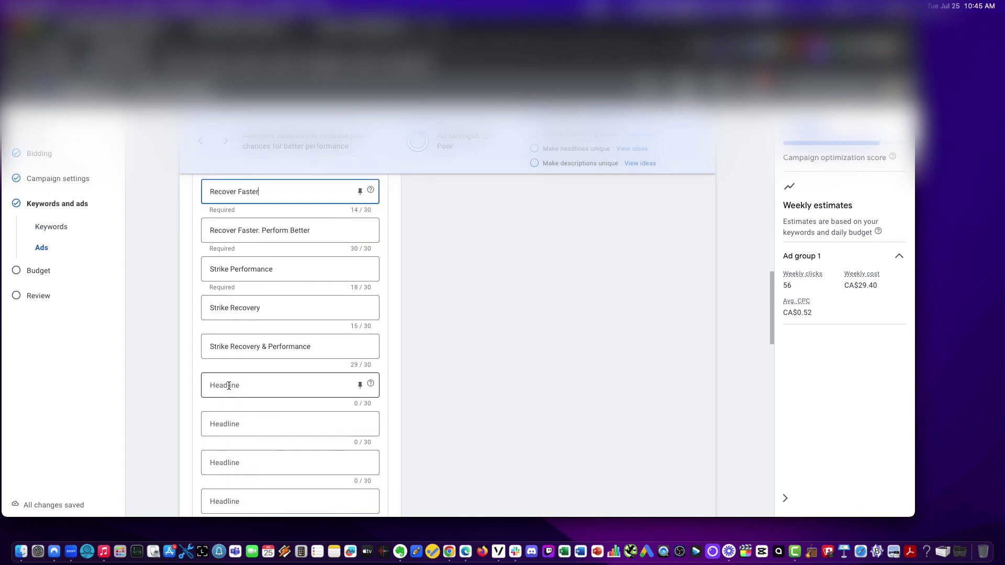
{"action": "type", "text": "Physi"}
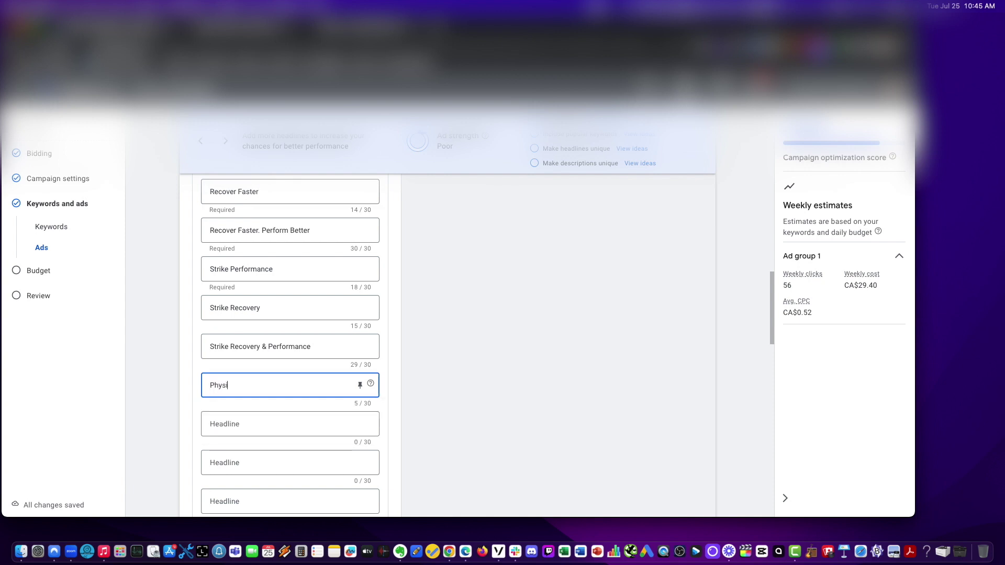
{"action": "type", "text": "pther"}
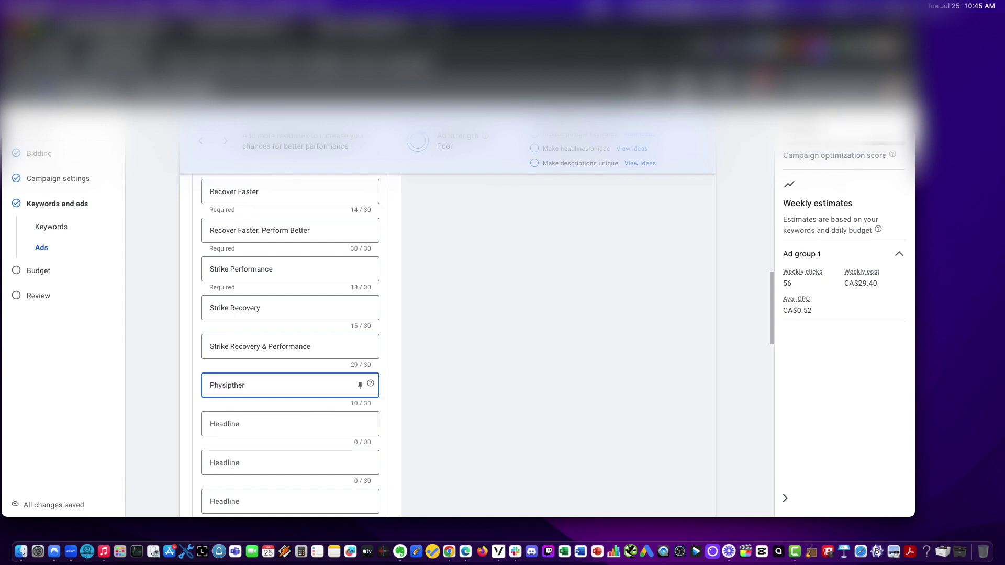
{"action": "type", "text": "apist"}
{"action": "right_click", "coordinate": [233, 392]}
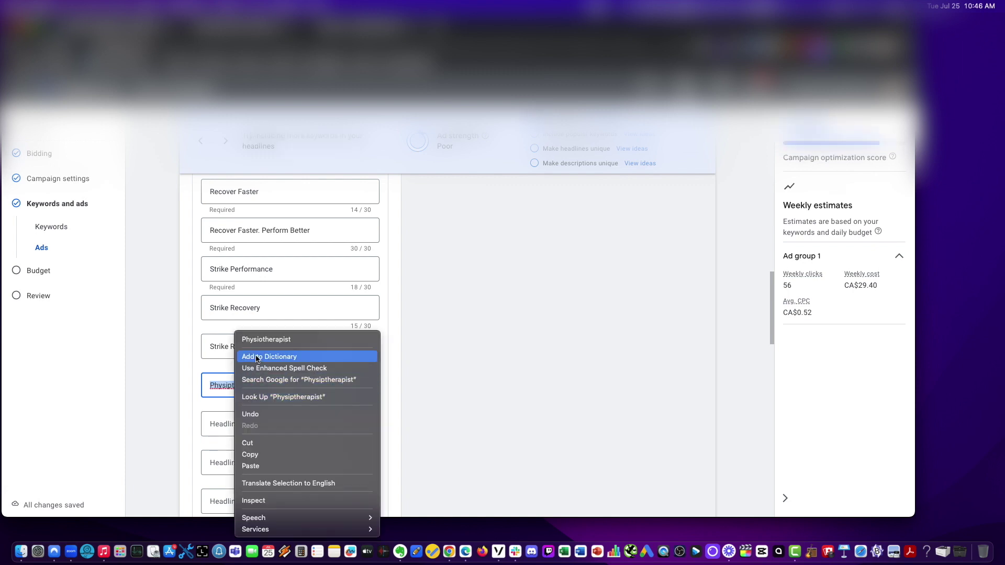
{"action": "key", "text": "Return"}
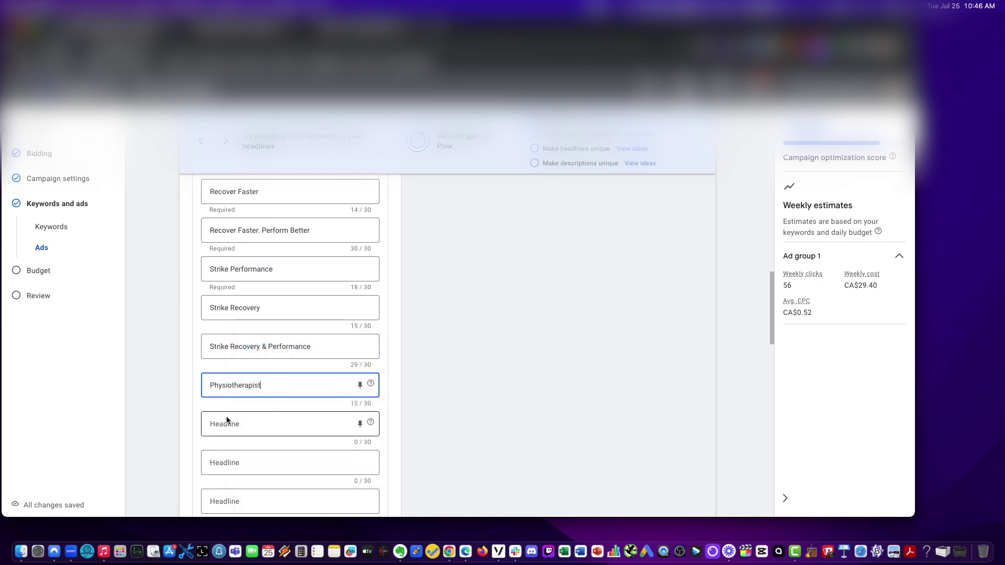
- Fill the next two empty headlines with "Physiotherapy" and "Physiotherapy clinic near me"
{"action": "scroll", "coordinate": [244, 422], "scroll_direction": "down", "scroll_amount": 1}
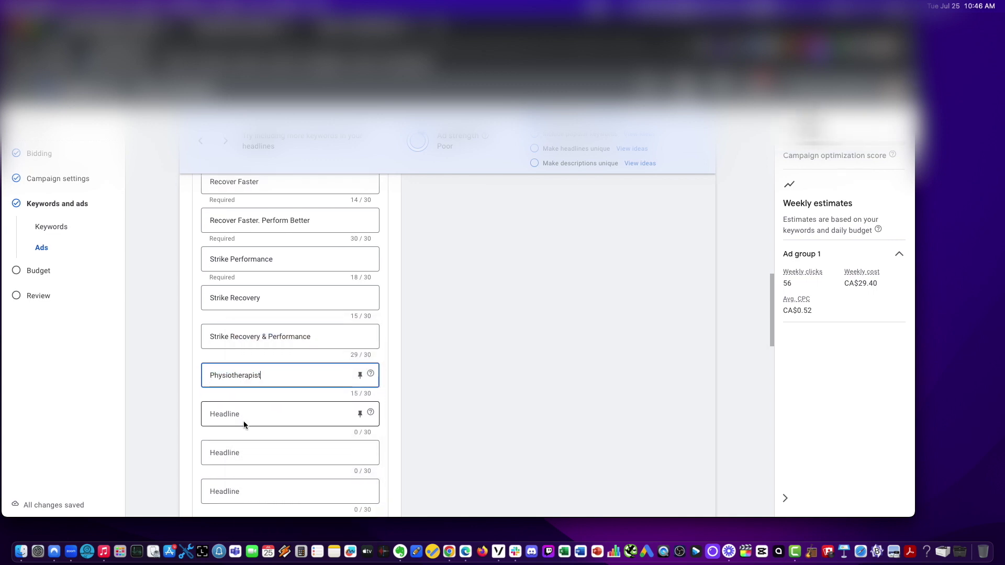
{"action": "left_click", "coordinate": [243, 418]}
{"action": "type", "text": "Physiotherapy"}
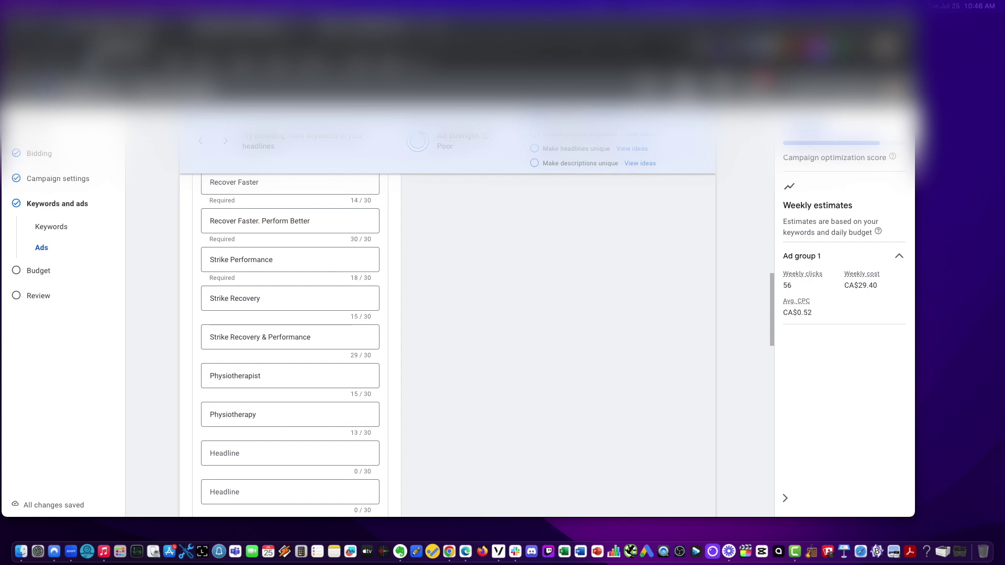
{"action": "left_click", "coordinate": [228, 455]}
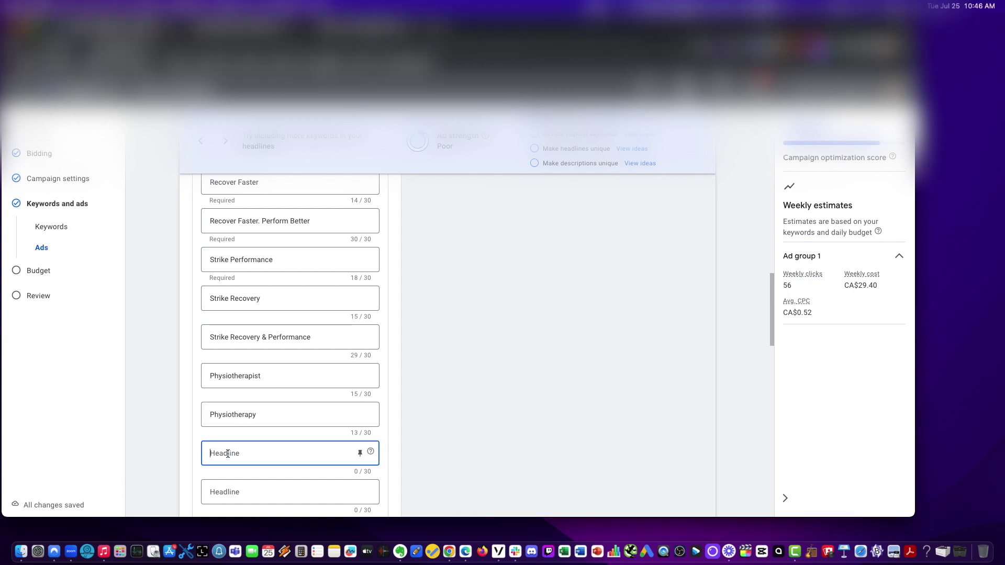
{"action": "type", "text": "Physiotherapy clinic near me"}
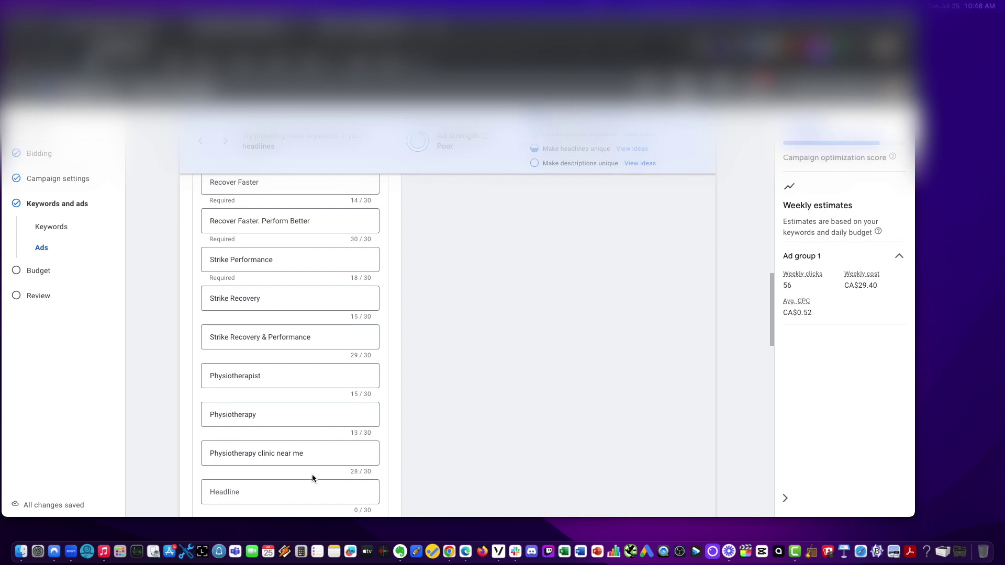
- Enter "Flexible Scheduling" as the headline following "Physiotherapy clinic near me"
{"action": "scroll", "coordinate": [302, 473], "scroll_direction": "down", "scroll_amount": 3}
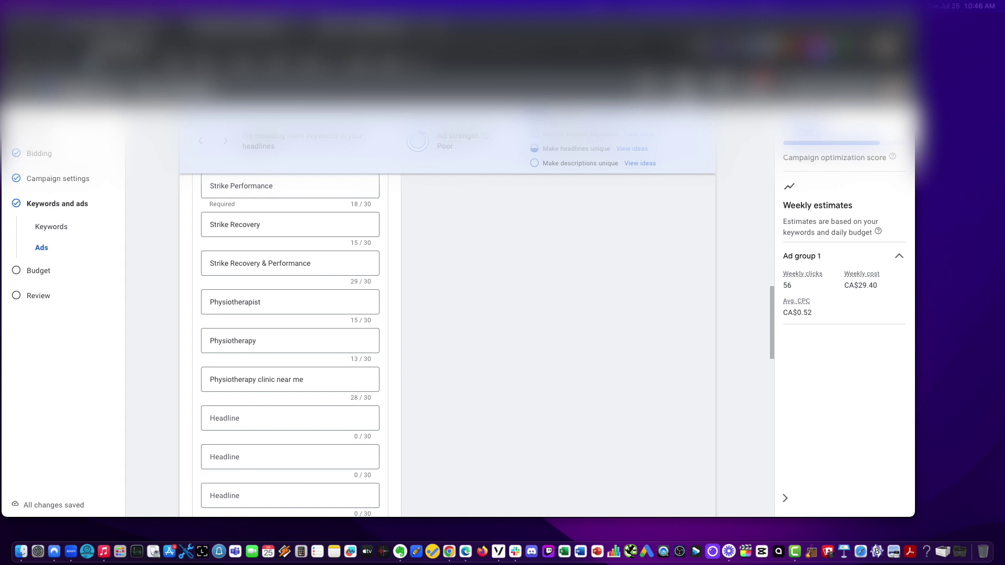
{"action": "left_click", "coordinate": [279, 302]}
{"action": "left_click", "coordinate": [231, 418]}
{"action": "type", "text": "Flex"}
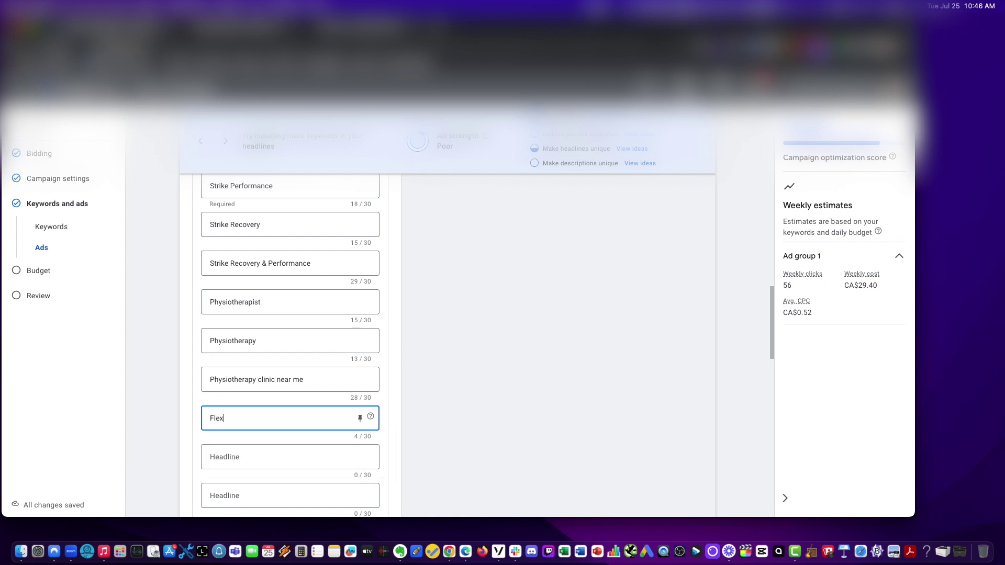
{"action": "type", "text": "ible Schedu"}
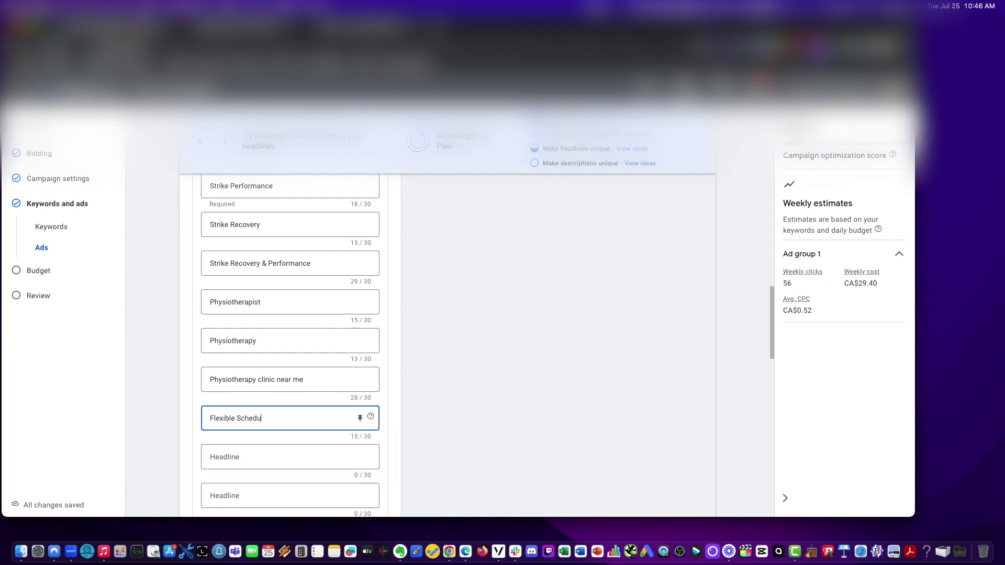
{"action": "type", "text": "ling"}
{"action": "key", "text": "super+Tab"}
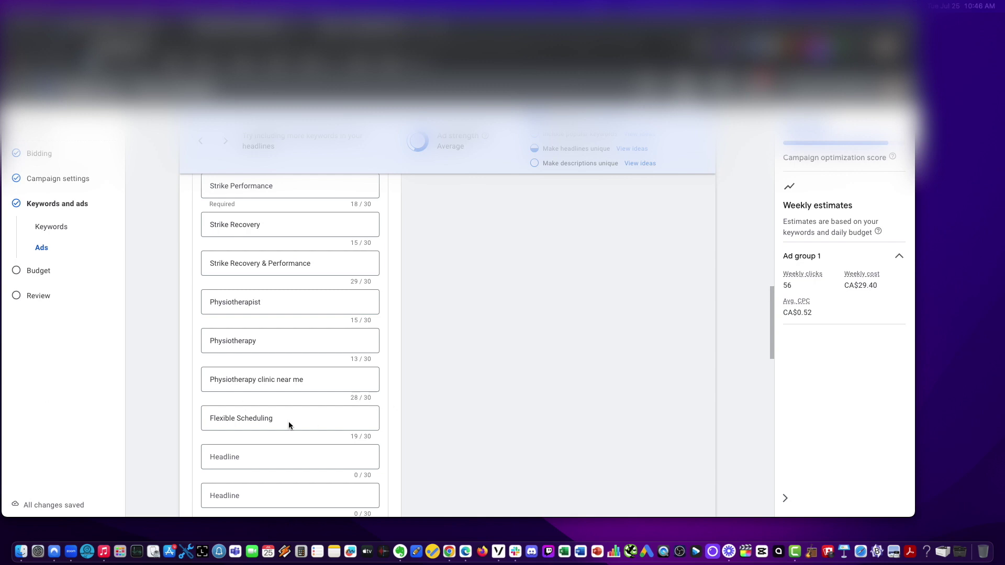
- Enter "We're Rehab Specialists" as the headline following "Flexible Scheduling"
{"action": "left_click", "coordinate": [233, 455]}
{"action": "type", "text": "We're Rehab Sp"}
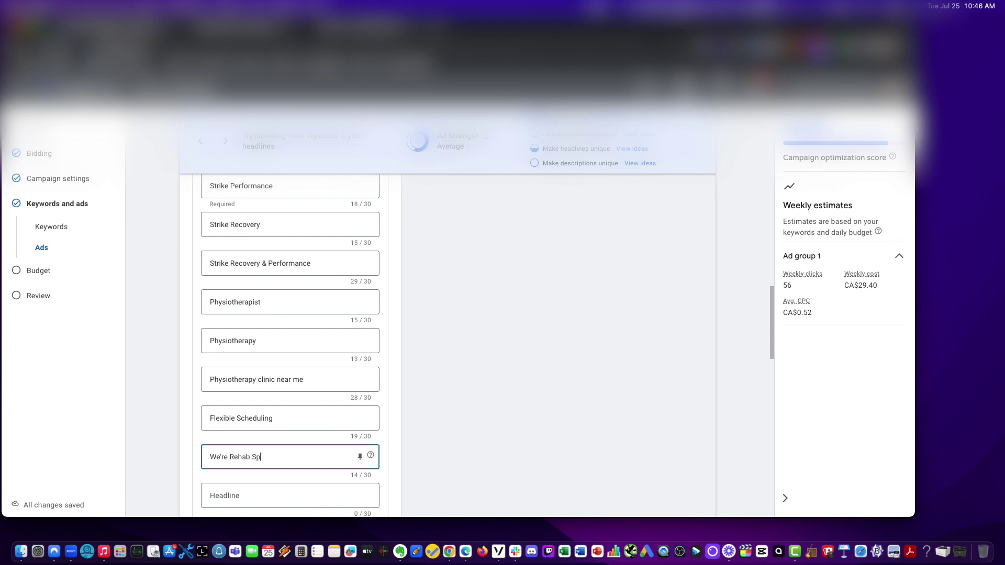
{"action": "type", "text": "ecia"}
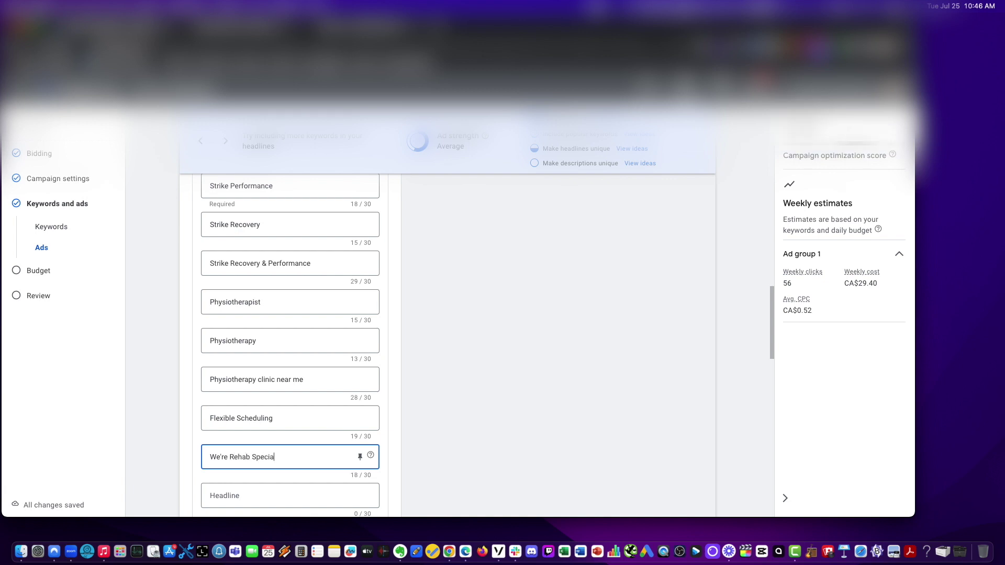
{"action": "type", "text": "lists"}
{"action": "scroll", "coordinate": [299, 390], "scroll_direction": "down", "scroll_amount": 3}
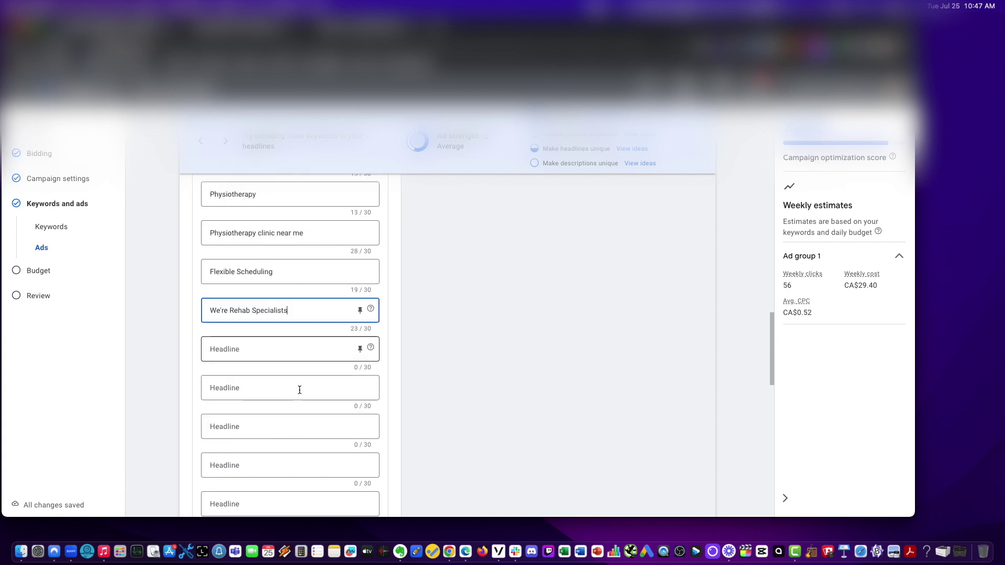
- Open the ideas for making headlines unique and copy the suggested keyword "sports physical therapy"
{"action": "left_click", "coordinate": [632, 148]}
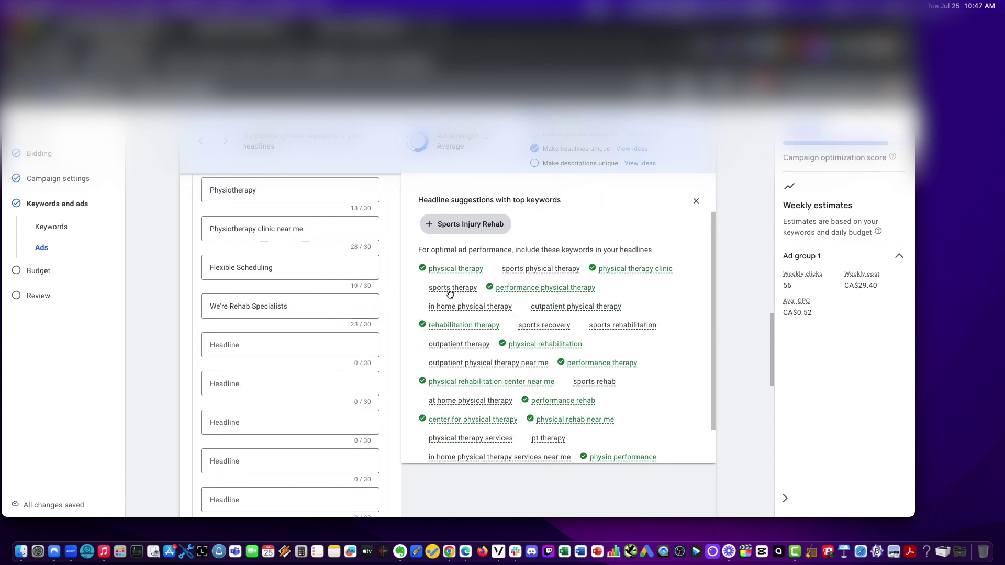
{"action": "mouse_move", "coordinate": [544, 272]}
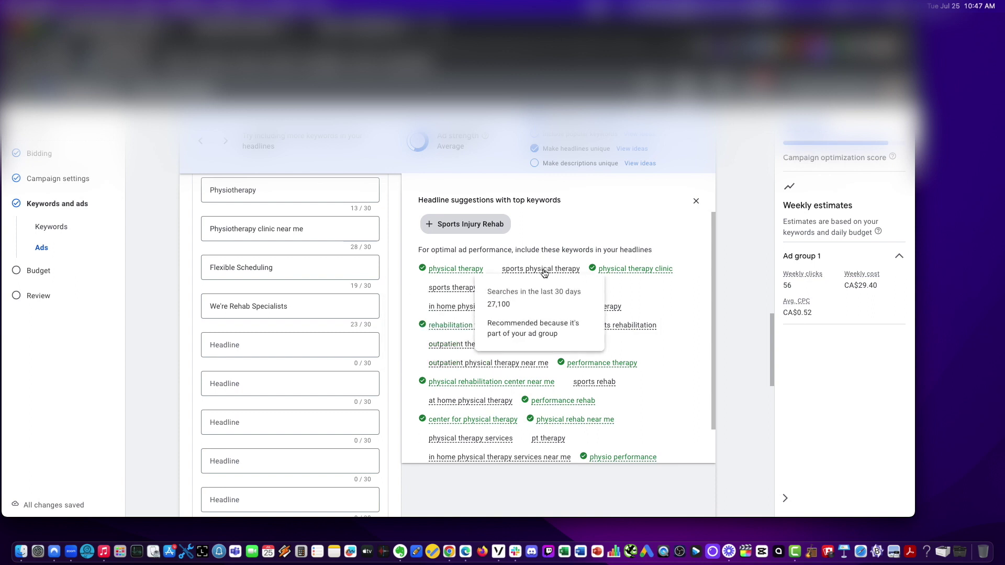
{"action": "mouse_move", "coordinate": [460, 292]}
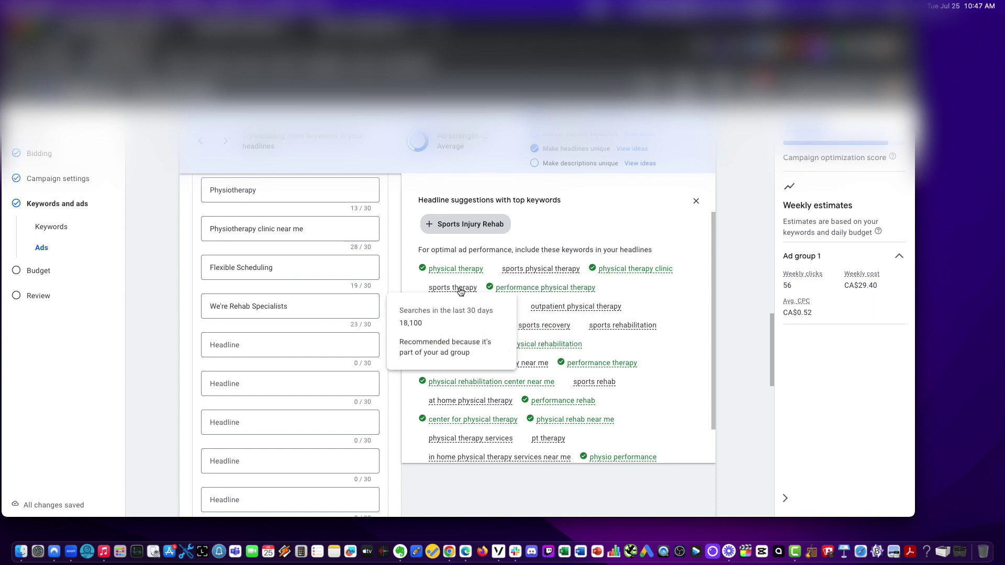
{"action": "right_click", "coordinate": [523, 269]}
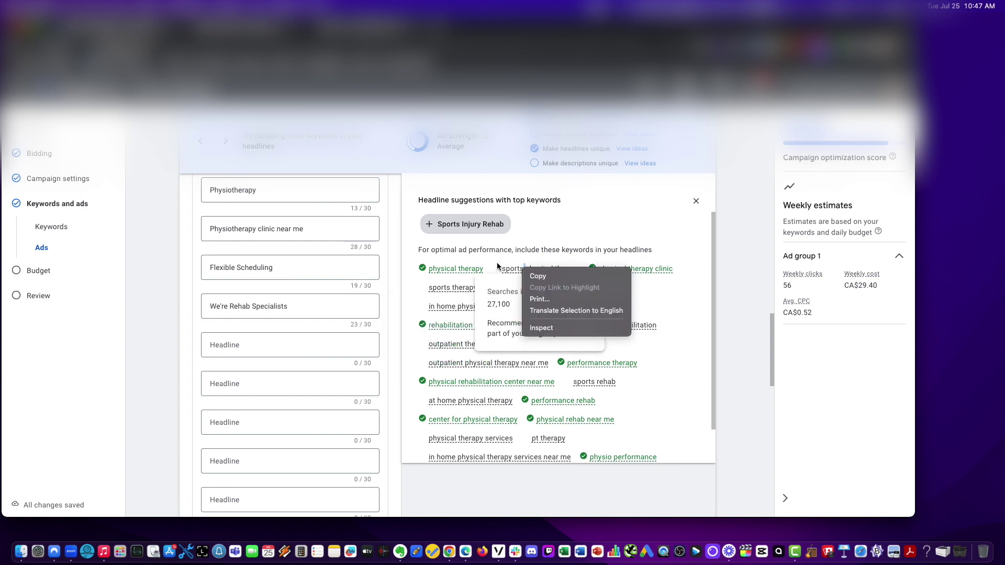
{"action": "left_click", "coordinate": [497, 267]}
{"action": "left_click_drag", "start_coordinate": [497, 269], "coordinate": [580, 273]}
{"action": "key", "text": "super+c"}
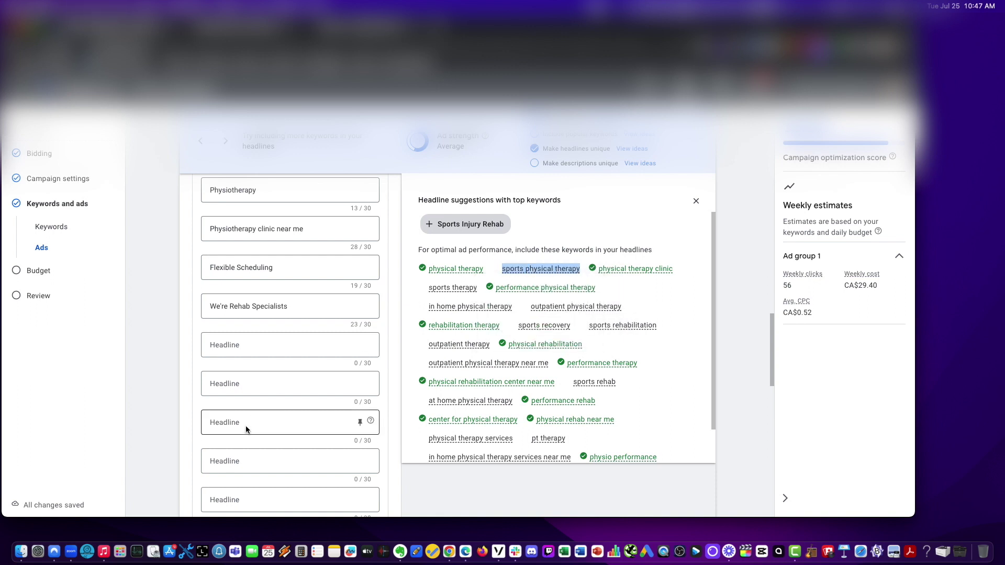
- Paste the copied keyword into the headline after "We're Rehab Specialists" and capitalize it as "Sports physical therapy"
{"action": "left_click", "coordinate": [207, 346]}
{"action": "key", "text": "super+v"}
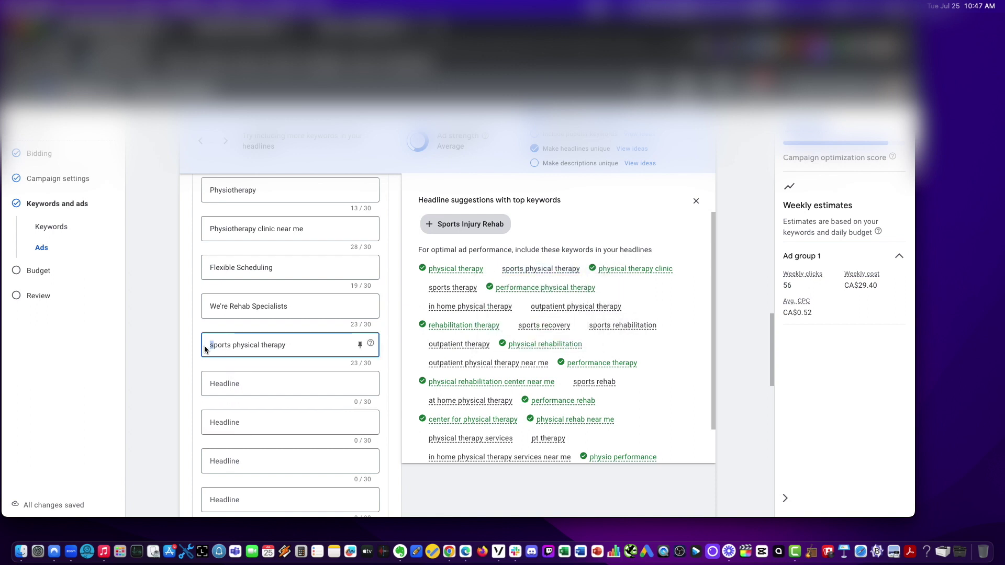
{"action": "type", "text": "S"}
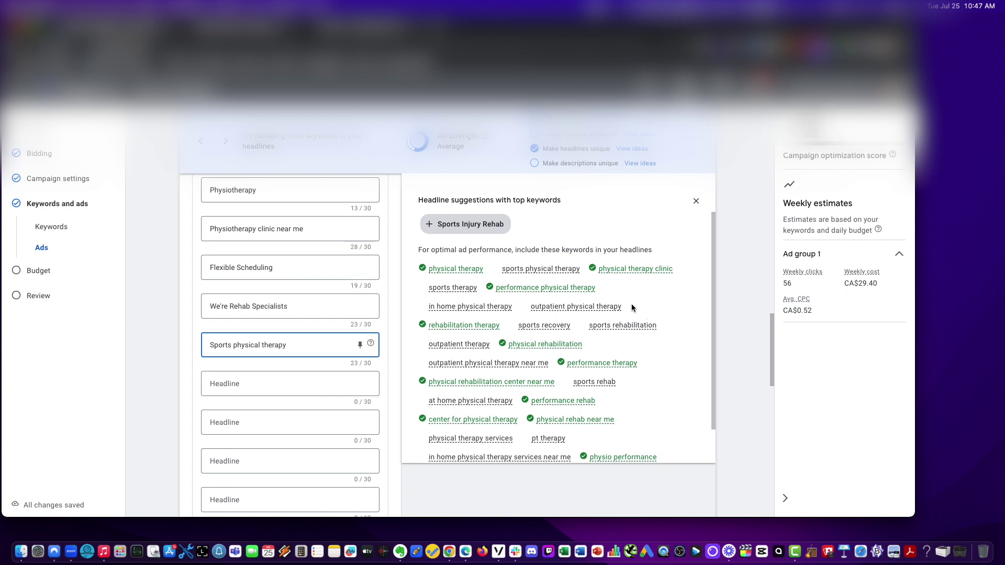
{"action": "mouse_move", "coordinate": [649, 325]}
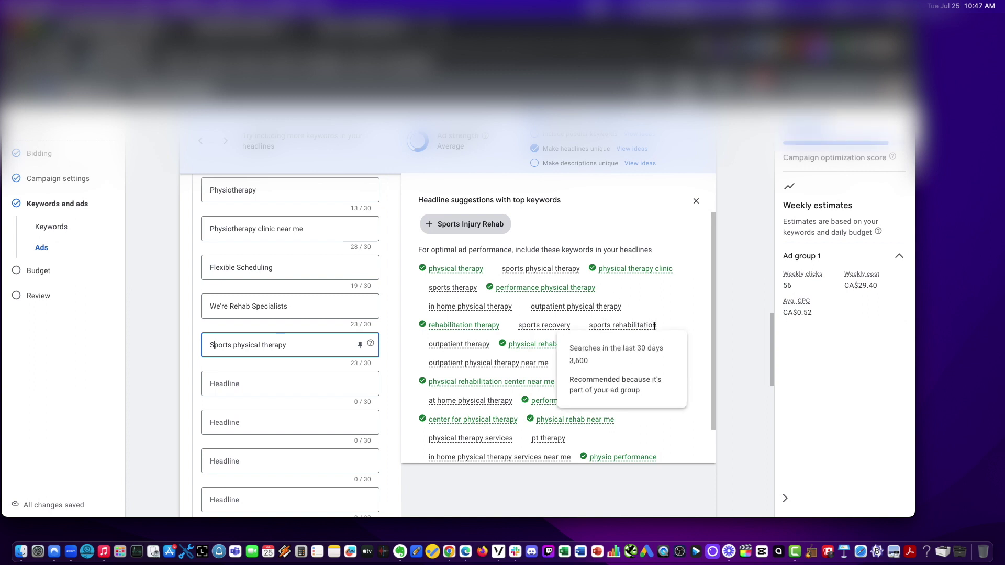
{"action": "left_click", "coordinate": [666, 291]}
- Return to the earlier headlines and select the full text of "Strike Recovery & Performance"
{"action": "scroll", "coordinate": [652, 307], "scroll_direction": "down", "scroll_amount": 5}
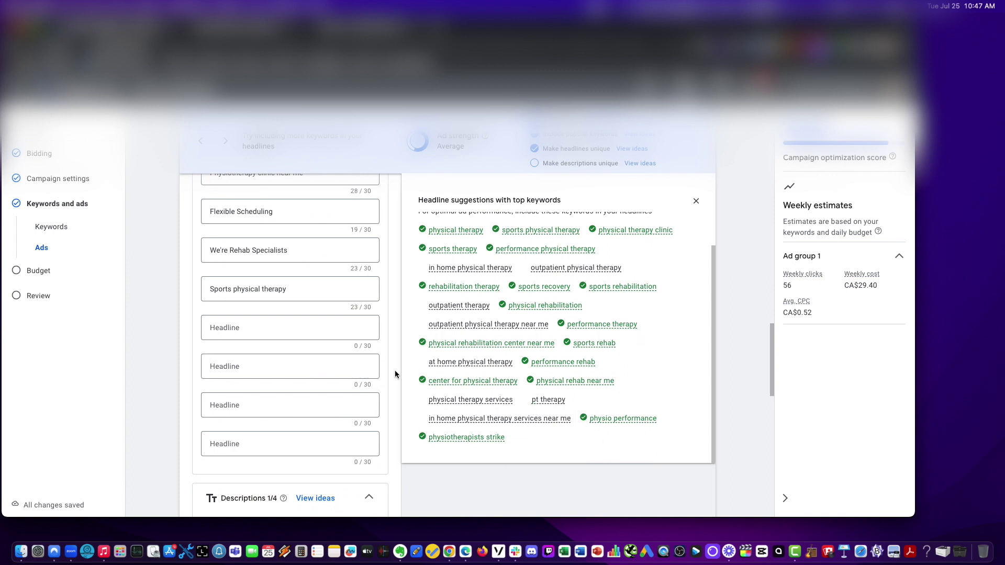
{"action": "scroll", "coordinate": [394, 379], "scroll_direction": "up", "scroll_amount": 6}
{"action": "scroll", "coordinate": [393, 382], "scroll_direction": "up", "scroll_amount": 4}
{"action": "scroll", "coordinate": [393, 382], "scroll_direction": "down", "scroll_amount": 2}
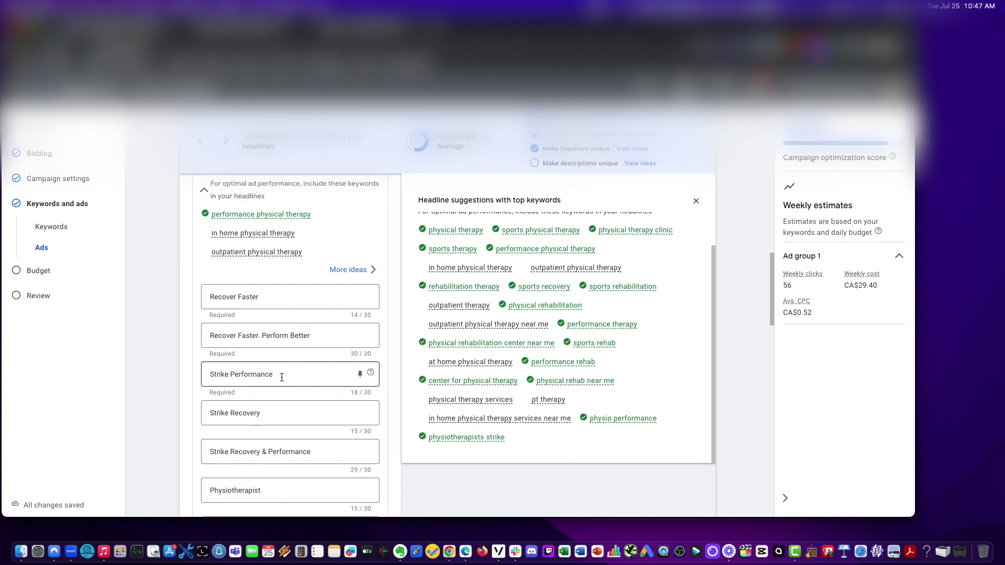
{"action": "left_click_drag", "start_coordinate": [293, 374], "coordinate": [210, 372]}
{"action": "left_click_drag", "start_coordinate": [314, 451], "coordinate": [145, 441]}
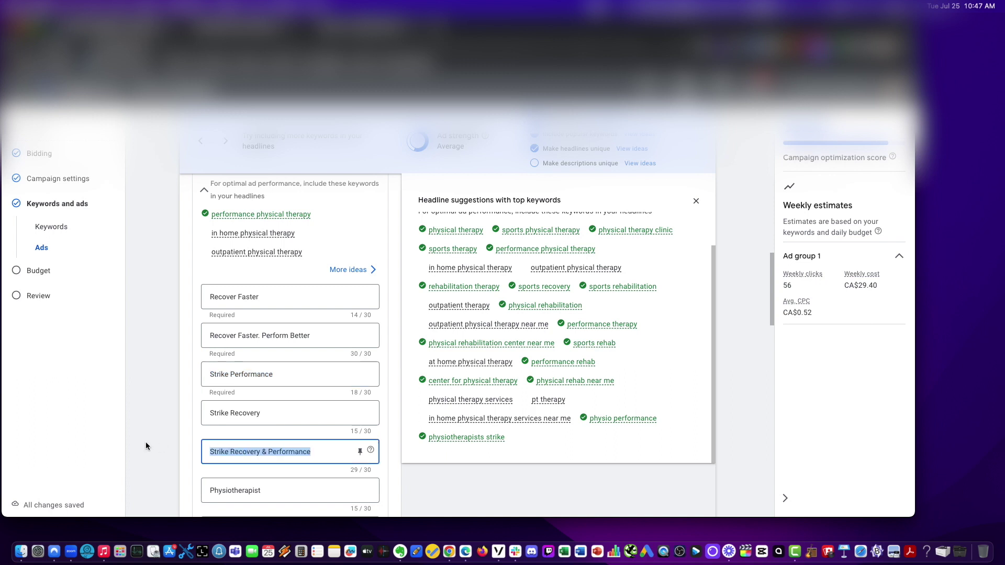
- Move the headline "Strike Recovery & Performance" from the fifth headline field to the third, replacing the existing text there
{"action": "key", "text": "ctrl+x"}
{"action": "left_click", "coordinate": [245, 376]}
{"action": "key", "text": "ctrl+a"}
{"action": "key", "text": "ctrl+v"}
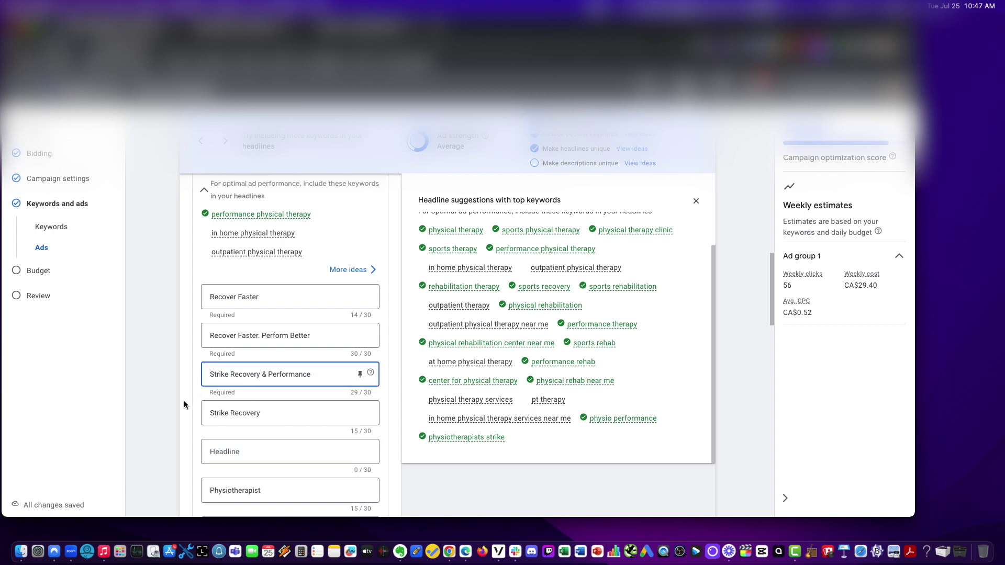
- Fill the emptied fifth headline with the suggested idea "Sports Injury Rehab"
{"action": "left_click", "coordinate": [285, 314]}
{"action": "scroll", "coordinate": [281, 428], "scroll_direction": "down", "scroll_amount": 1}
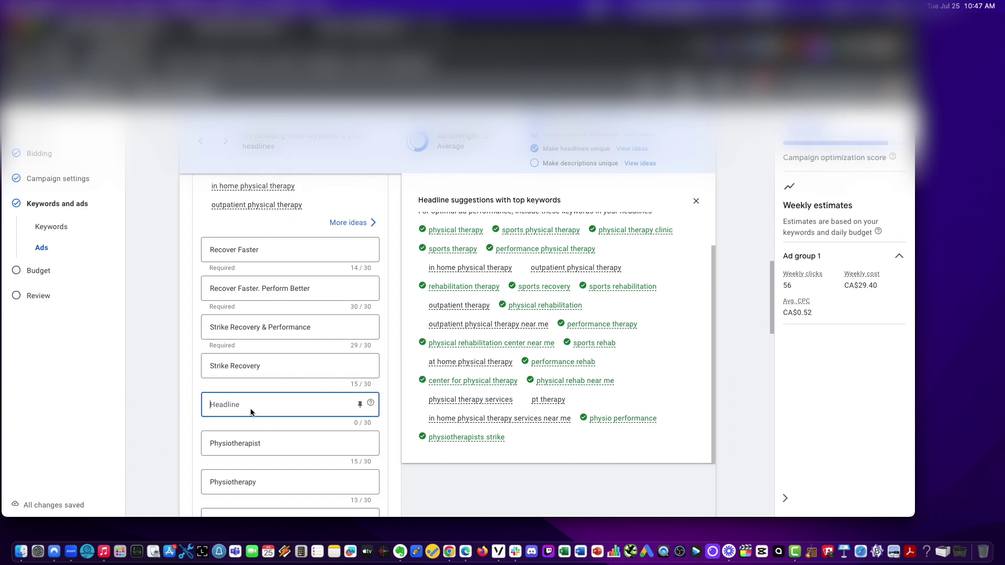
{"action": "left_click", "coordinate": [242, 404]}
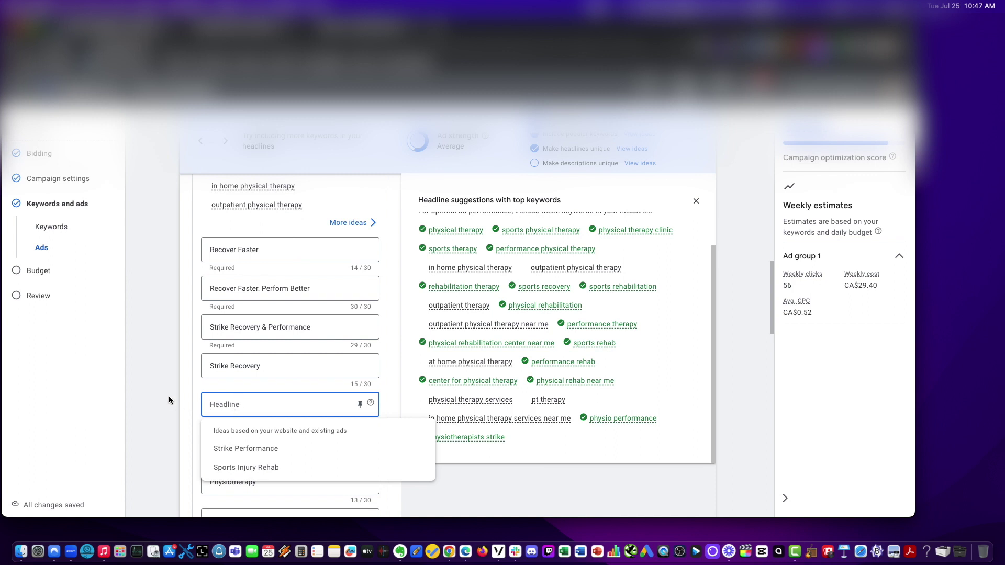
{"action": "left_click", "coordinate": [233, 466]}
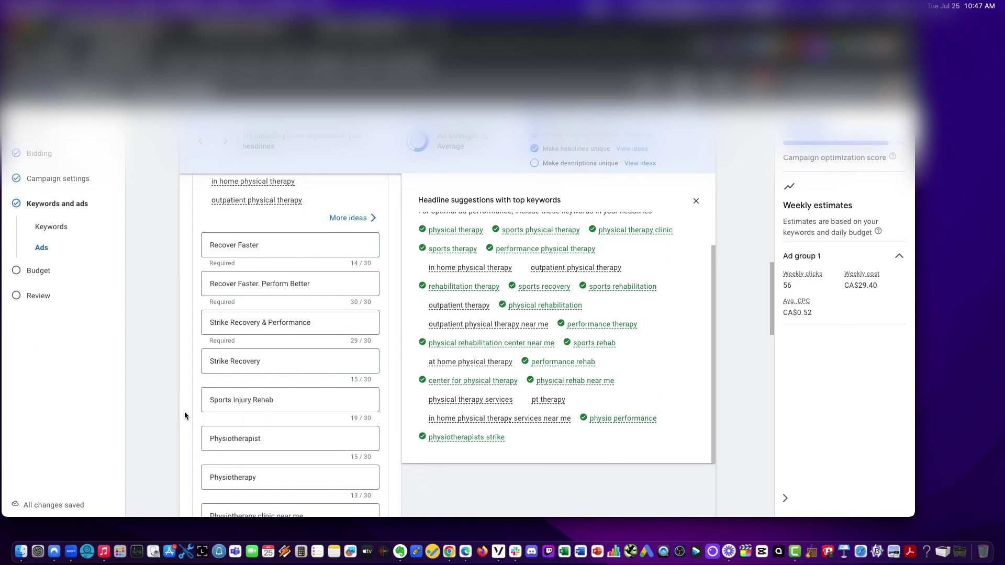
- Capitalize the second and third words of the sports therapy headline so it reads "Sports Physical Therapy"
{"action": "scroll", "coordinate": [184, 414], "scroll_direction": "down", "scroll_amount": 2}
{"action": "scroll", "coordinate": [184, 414], "scroll_direction": "down", "scroll_amount": 3}
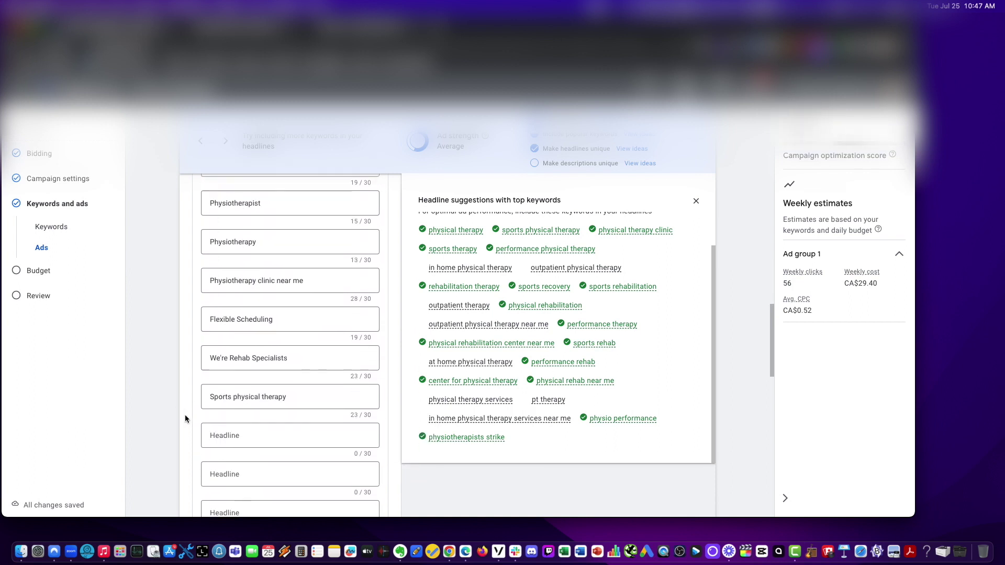
{"action": "mouse_move", "coordinate": [245, 409]}
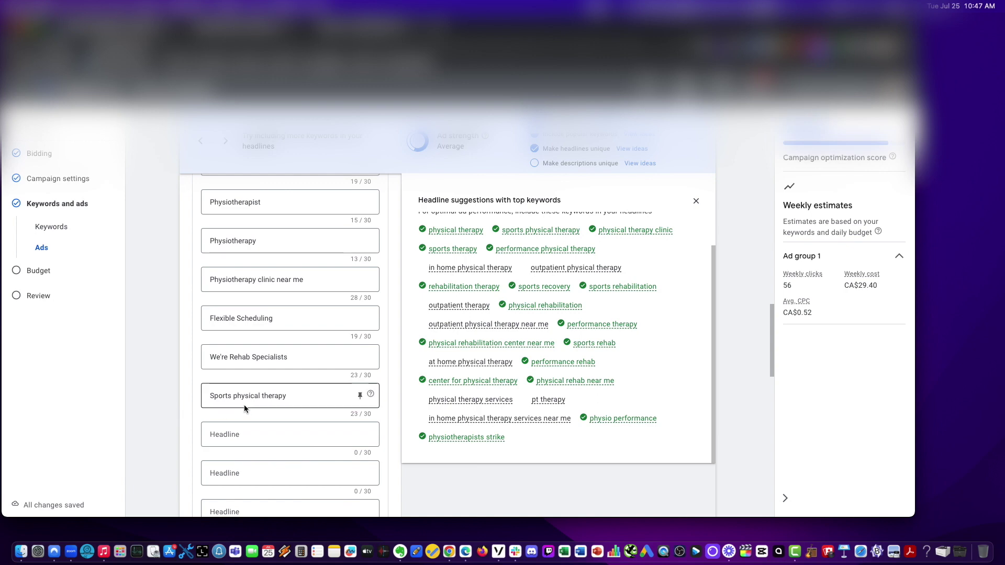
{"action": "left_click_drag", "start_coordinate": [244, 400], "coordinate": [233, 400]}
{"action": "type", "text": "P"}
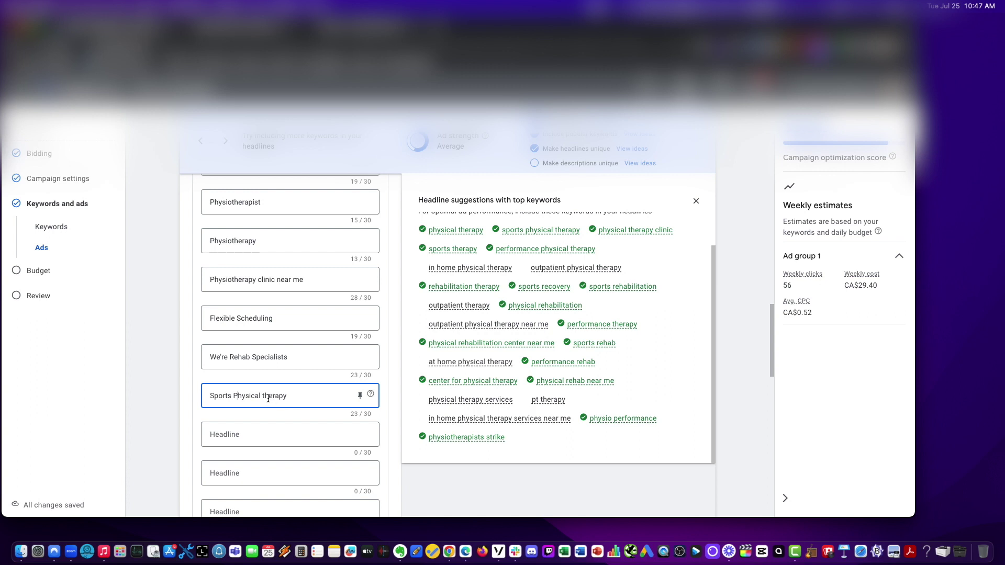
{"action": "left_click_drag", "start_coordinate": [266, 397], "coordinate": [262, 398]}
{"action": "type", "text": "T"}
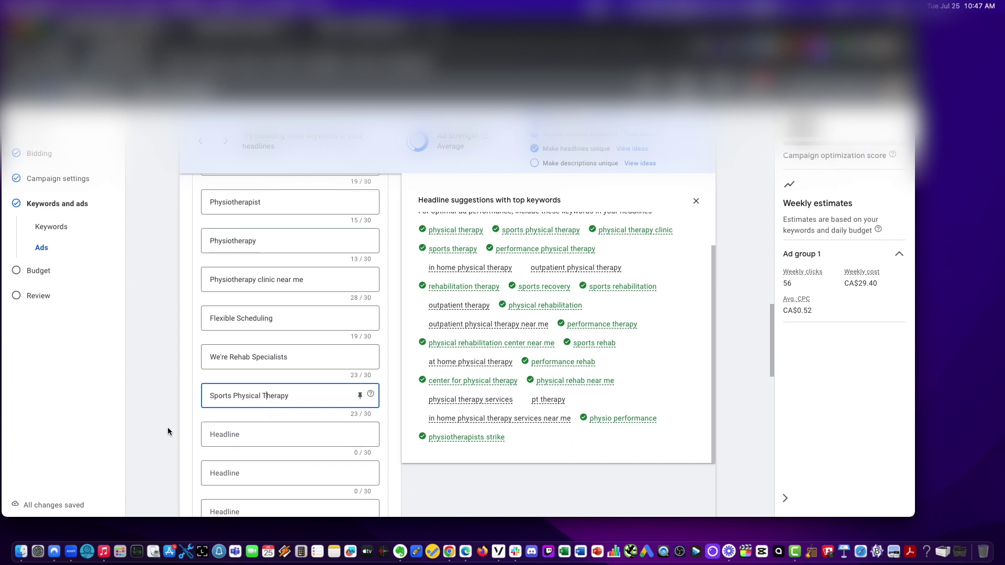
{"action": "left_click", "coordinate": [168, 427]}
- Add the headline "Physiotherapy Burnaby" in the first empty headline field, reusing the word "Physiotherapy" from the clinic headline
{"action": "left_click", "coordinate": [266, 436]}
{"action": "scroll", "coordinate": [251, 392], "scroll_direction": "down", "scroll_amount": 3}
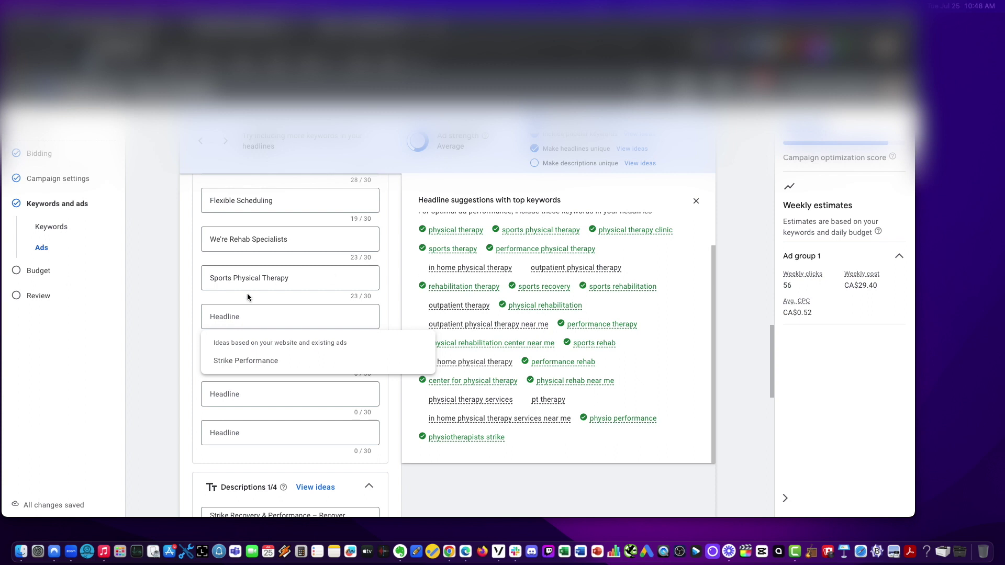
{"action": "scroll", "coordinate": [272, 259], "scroll_direction": "up", "scroll_amount": 5}
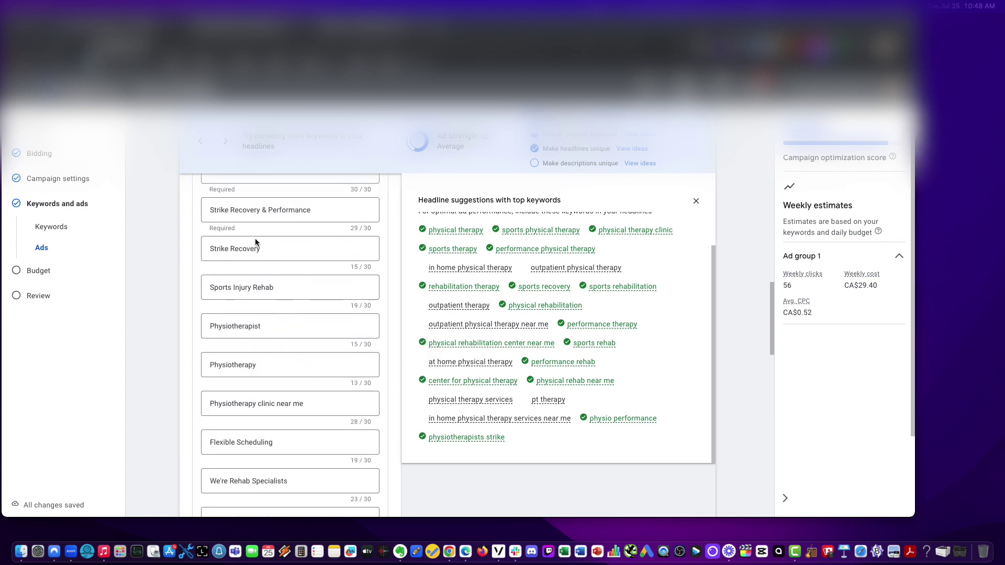
{"action": "double_click", "coordinate": [254, 405]}
{"action": "key", "text": "cmd+c"}
{"action": "scroll", "coordinate": [228, 419], "scroll_direction": "down", "scroll_amount": 3}
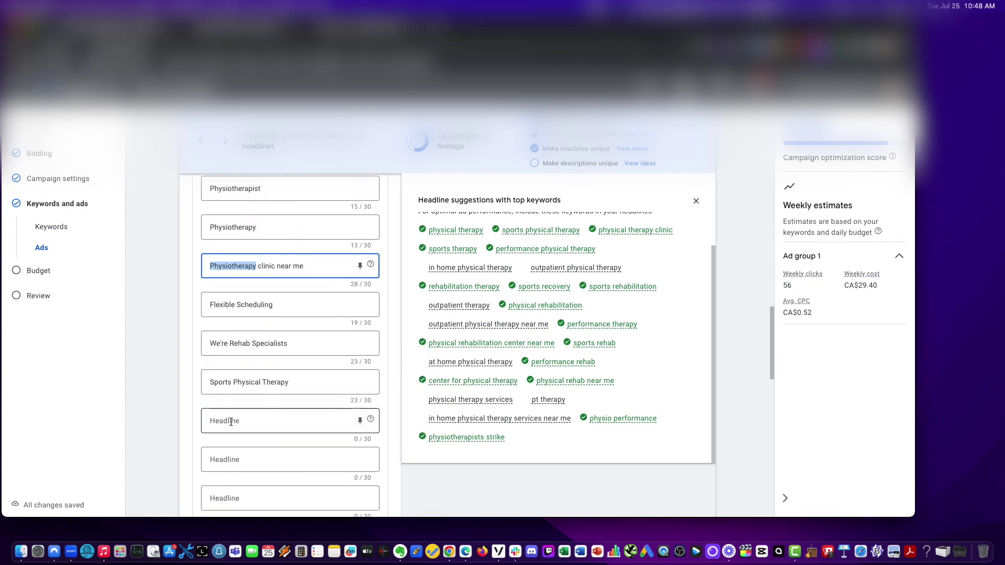
{"action": "left_click", "coordinate": [231, 422]}
{"action": "key", "text": "cmd+v"}
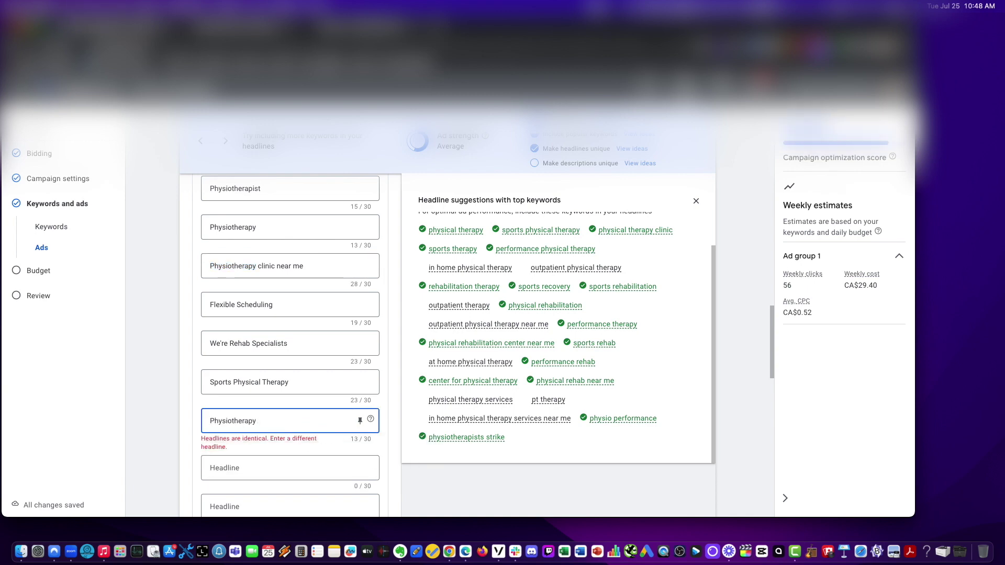
{"action": "type", "text": "Bu"}
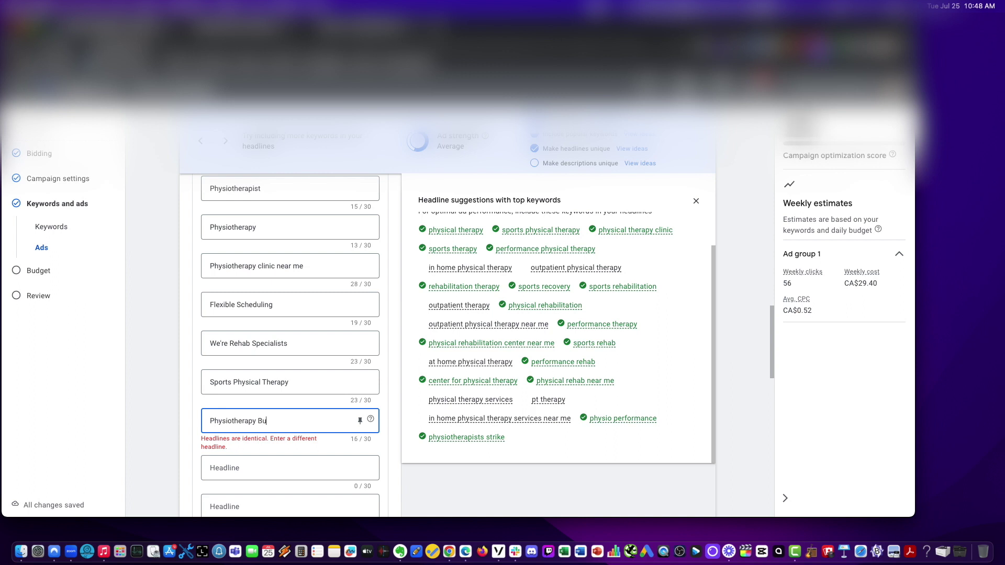
{"action": "type", "text": "rnaby"}
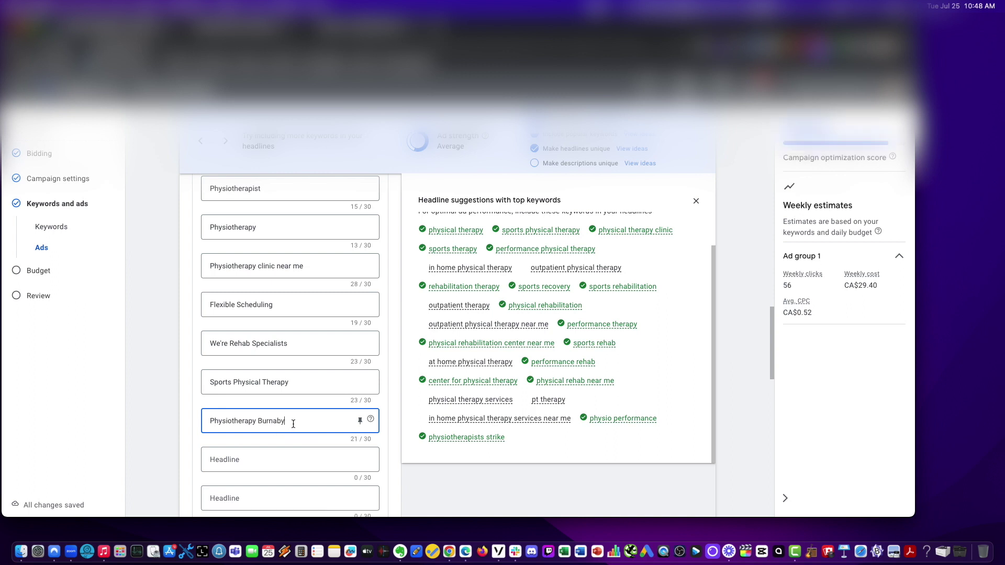
- Copy the Burnaby headline into the next empty headline field and change the city so it reads "Physiotherapy Vancouver"
{"action": "key", "text": "super+a"}
{"action": "key", "text": "super+c"}
{"action": "left_click", "coordinate": [242, 461]}
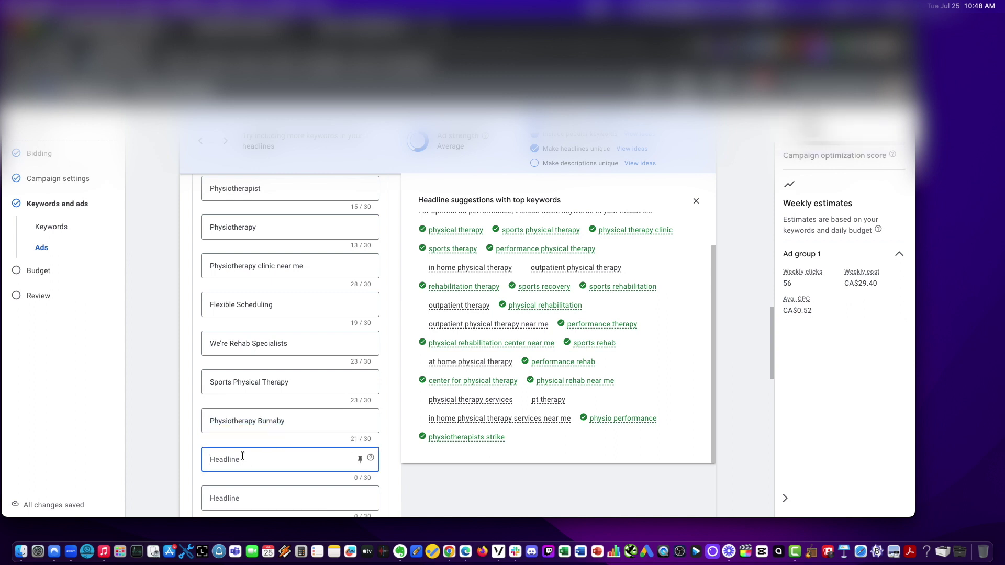
{"action": "key", "text": "super+v"}
{"action": "double_click", "coordinate": [259, 460]}
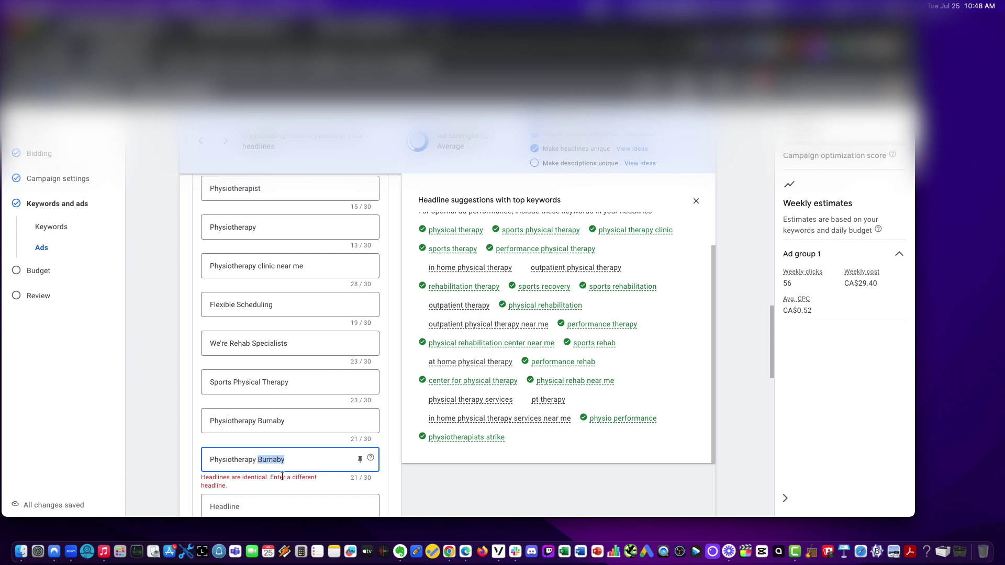
{"action": "type", "text": "Vanc"}
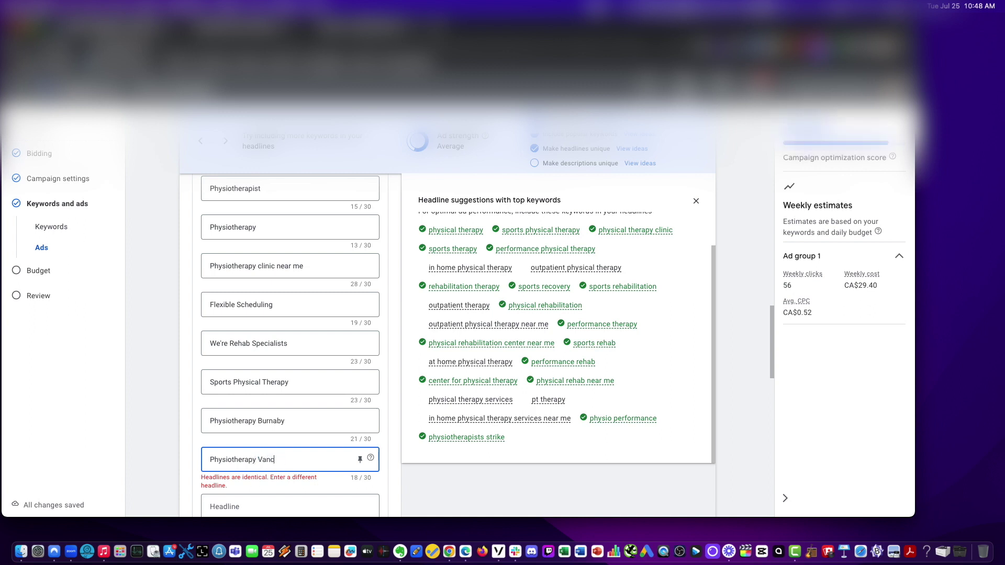
{"action": "type", "text": "ouver"}
- Duplicate the Vancouver headline into the next empty field and replace the city so it reads "Physiotherapy Clinic"
{"action": "key", "text": "super+a"}
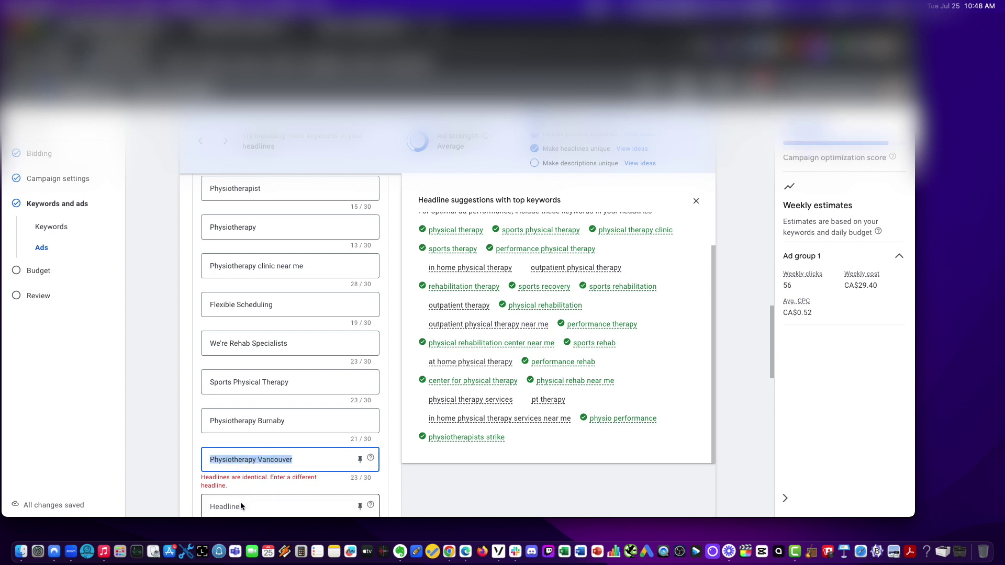
{"action": "left_click", "coordinate": [241, 505]}
{"action": "key", "text": "super+v"}
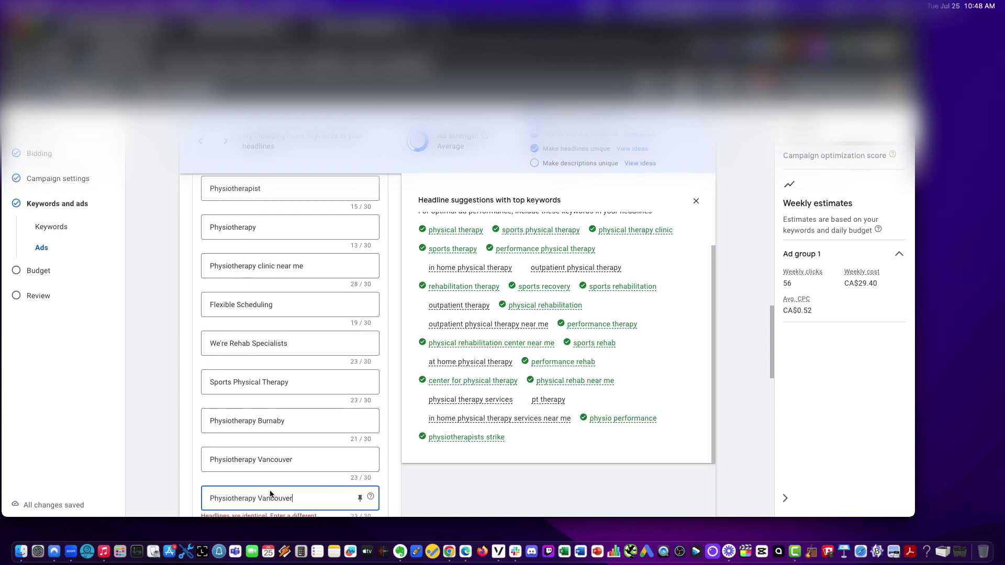
{"action": "scroll", "coordinate": [270, 494], "scroll_direction": "down", "scroll_amount": 5}
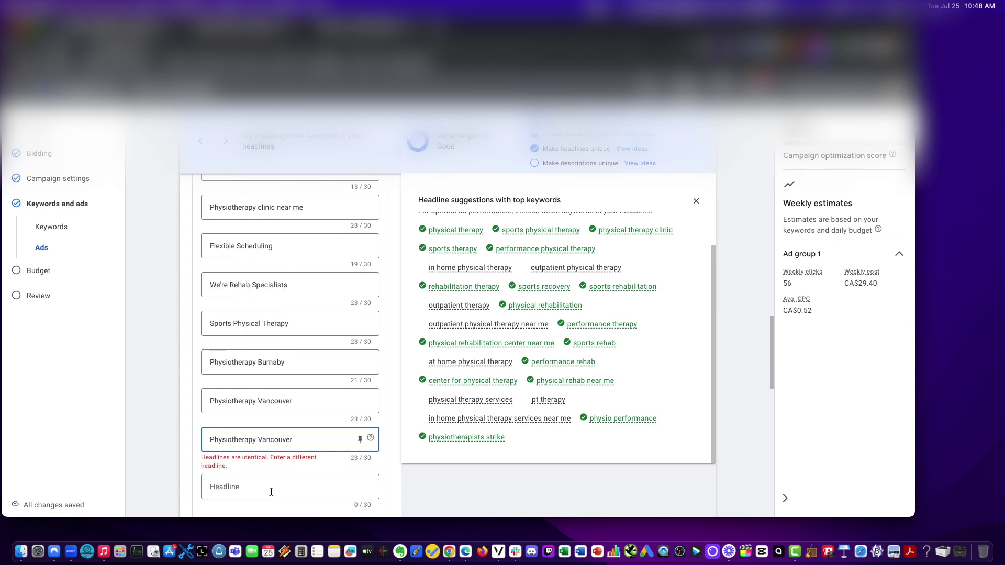
{"action": "double_click", "coordinate": [257, 353]}
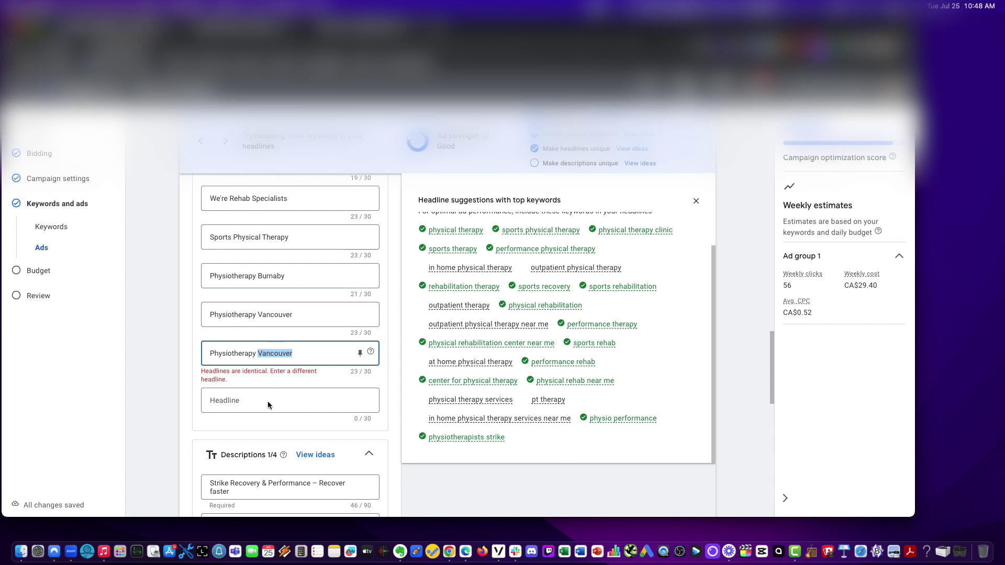
{"action": "scroll", "coordinate": [194, 438], "scroll_direction": "up", "scroll_amount": 8}
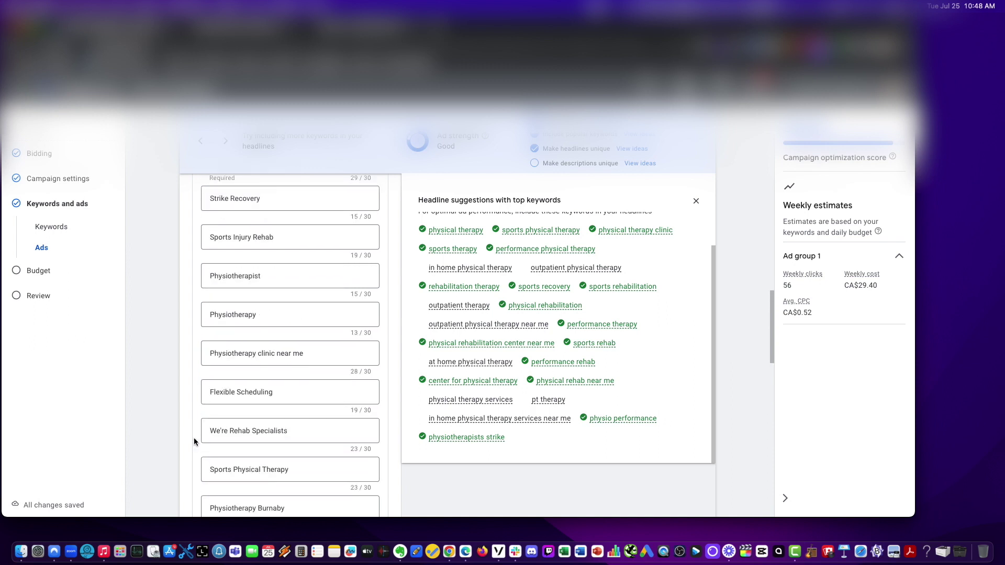
{"action": "scroll", "coordinate": [194, 437], "scroll_direction": "down", "scroll_amount": 9}
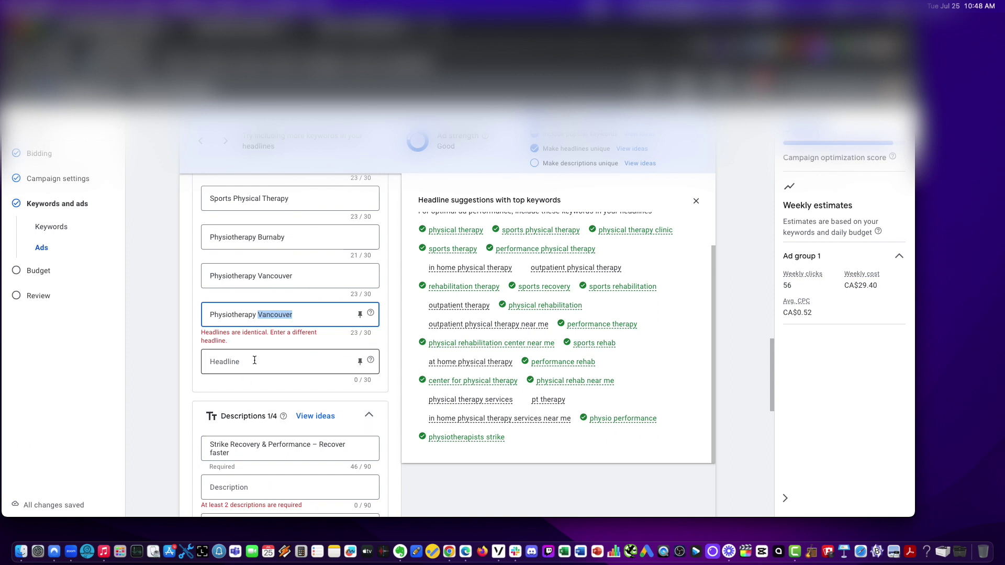
{"action": "type", "text": "Clicic"}
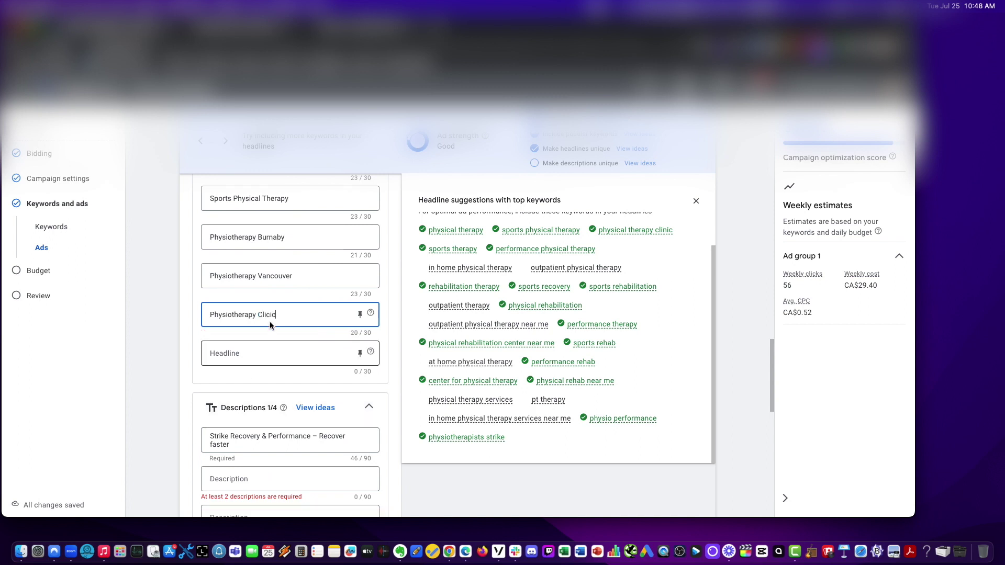
{"action": "left_click", "coordinate": [268, 316]}
{"action": "type", "text": "i"}
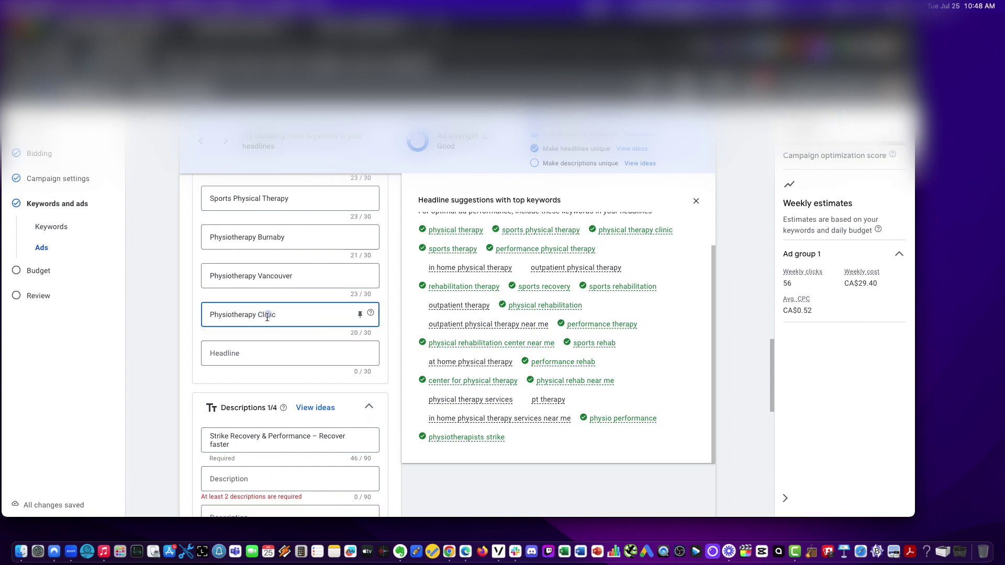
- Copy "Physiotherapy Clinic" into the last empty headline field and edit it to "Physiotherapist Clinic"
{"action": "left_click_drag", "start_coordinate": [307, 315], "coordinate": [199, 313]}
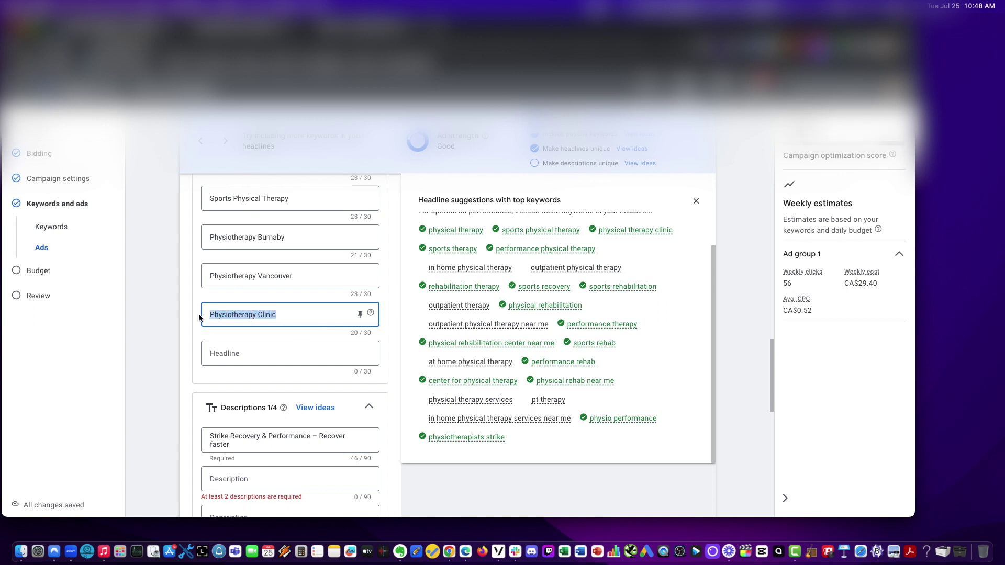
{"action": "key", "text": "ctrl+c"}
{"action": "left_click", "coordinate": [233, 355]}
{"action": "key", "text": "ctrl+v"}
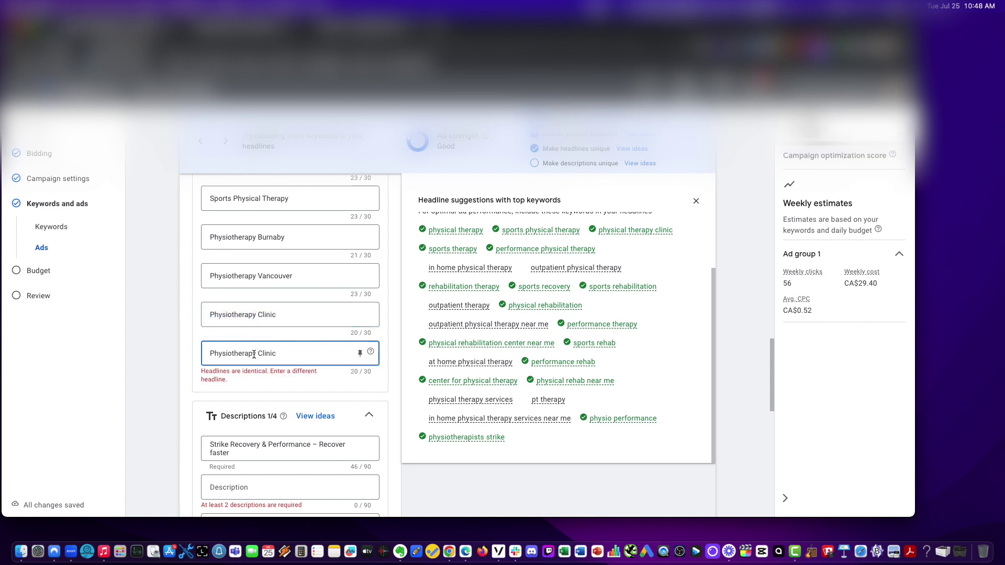
{"action": "left_click", "coordinate": [254, 353]}
{"action": "key", "text": "Delete"}
{"action": "type", "text": "ist"}
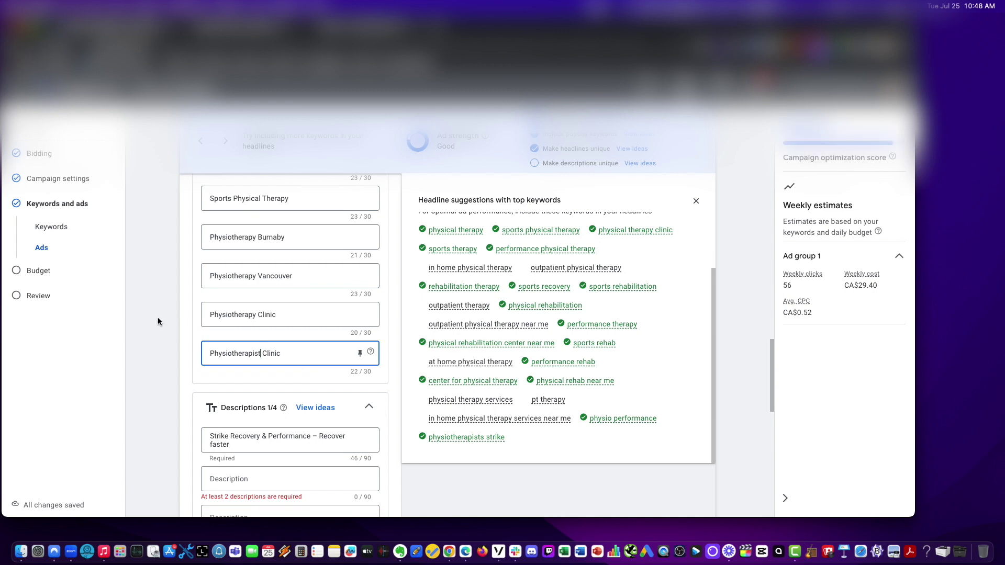
{"action": "left_click", "coordinate": [158, 318]}
- Set the first description to "Strike Recovery & Performance Is a premier sports injury rehab and prevention center for all patients from children and seniors, to elite athletes."
{"action": "scroll", "coordinate": [171, 361], "scroll_direction": "up", "scroll_amount": 10}
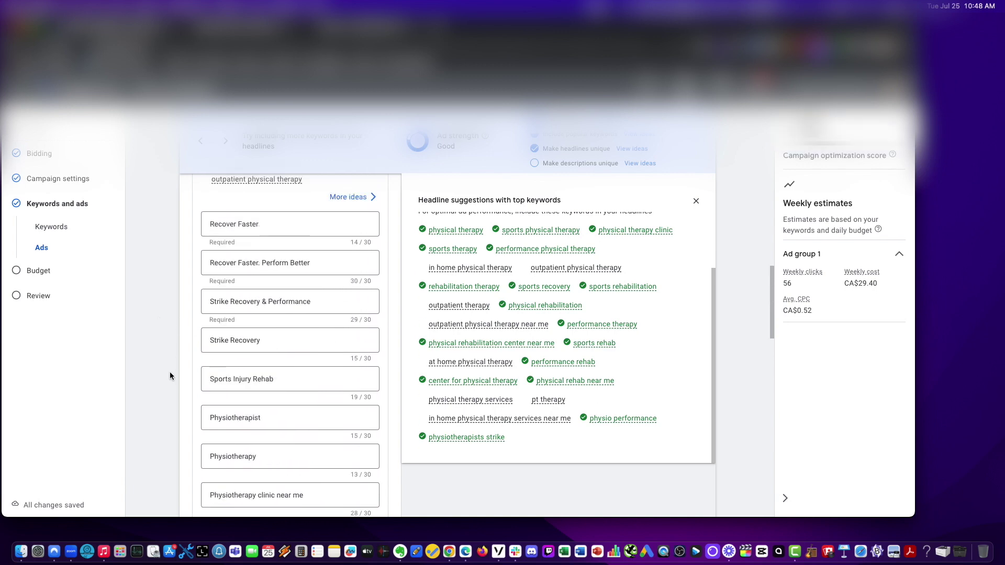
{"action": "scroll", "coordinate": [170, 375], "scroll_direction": "up", "scroll_amount": 5}
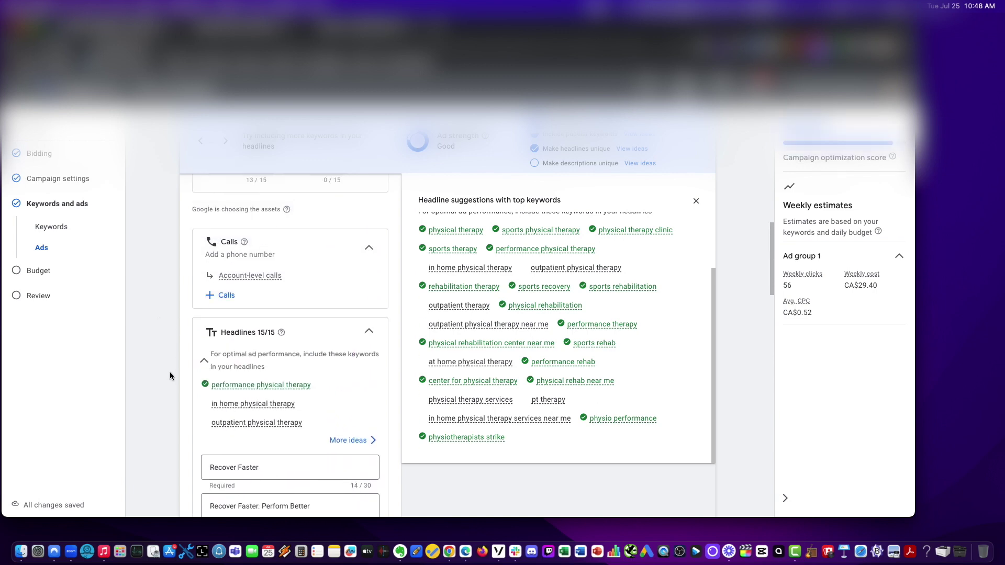
{"action": "scroll", "coordinate": [169, 376], "scroll_direction": "up", "scroll_amount": 2}
{"action": "scroll", "coordinate": [170, 376], "scroll_direction": "down", "scroll_amount": 7}
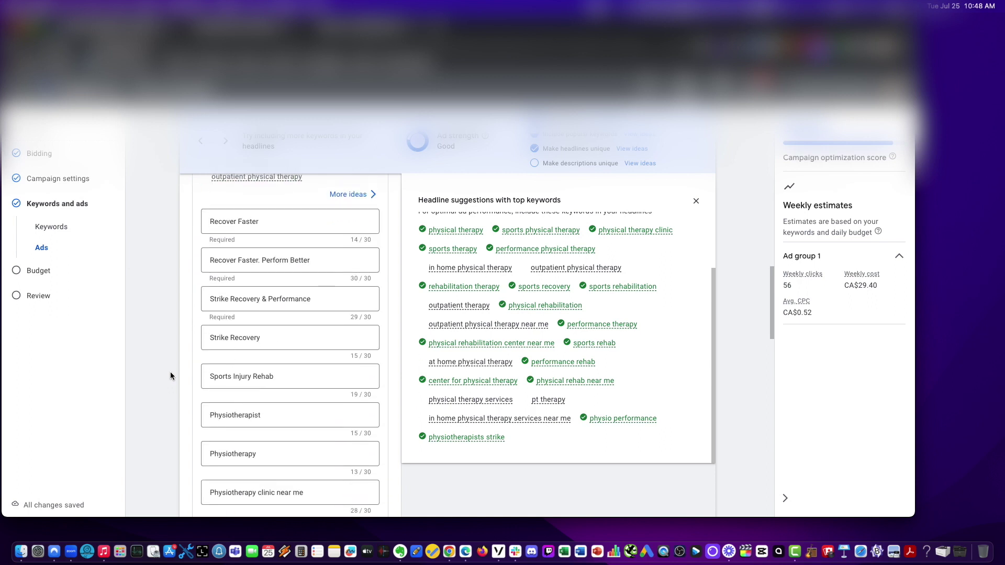
{"action": "scroll", "coordinate": [171, 376], "scroll_direction": "down", "scroll_amount": 5}
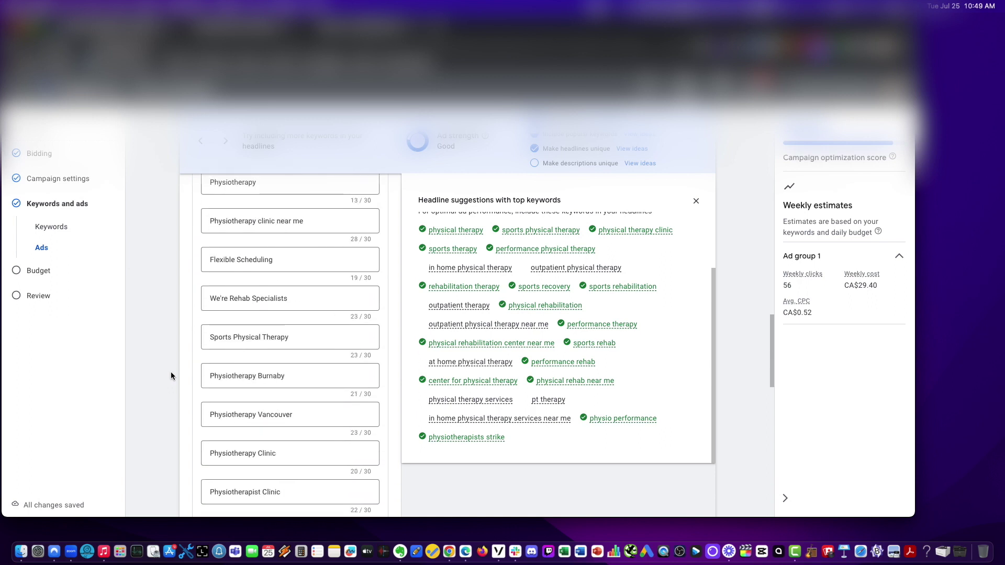
{"action": "scroll", "coordinate": [171, 376], "scroll_direction": "down", "scroll_amount": 5}
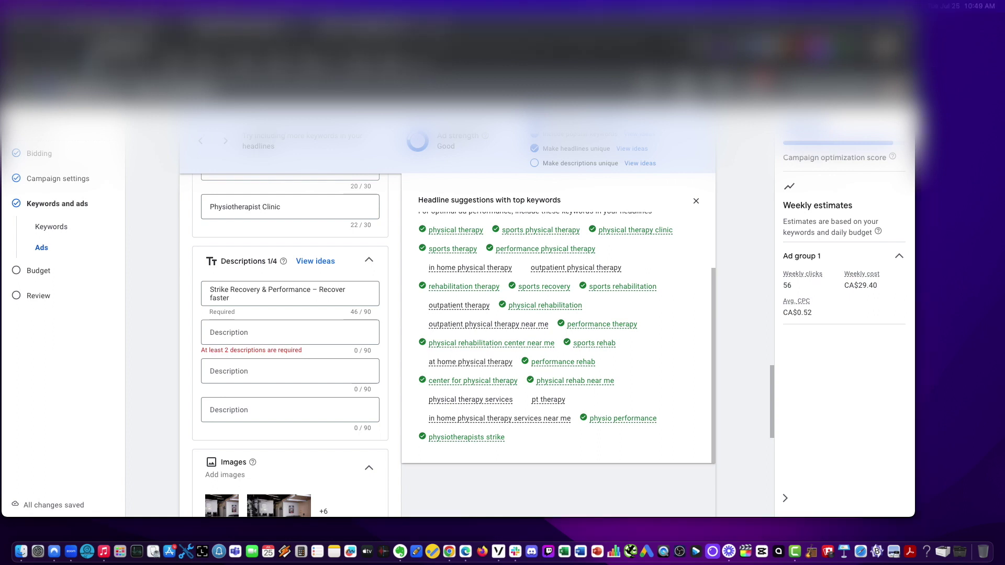
{"action": "left_click", "coordinate": [254, 302]}
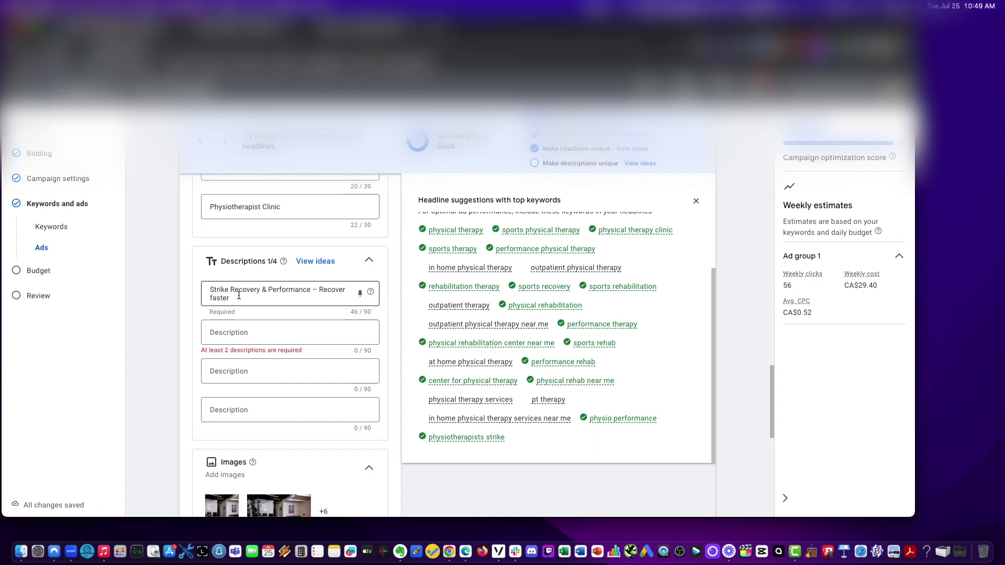
{"action": "key", "text": "super+a"}
{"action": "key", "text": "super+v"}
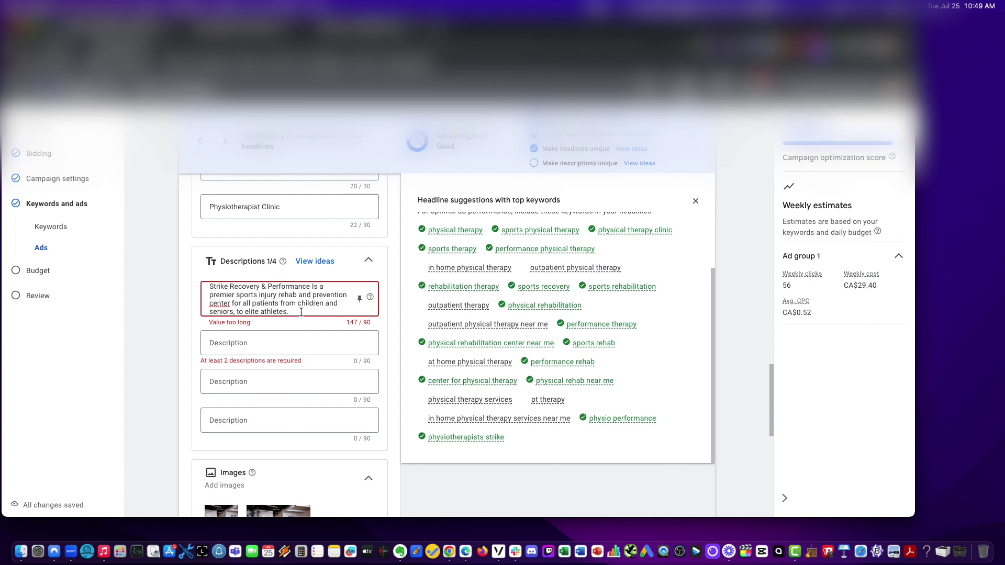
- Shorten the first description to "Strike Recovery & Performance Is a premier sports injury rehab and prevention center", copying the removed ending
{"action": "scroll", "coordinate": [298, 313], "scroll_direction": "up", "scroll_amount": 1}
{"action": "left_click_drag", "start_coordinate": [297, 313], "coordinate": [229, 310]}
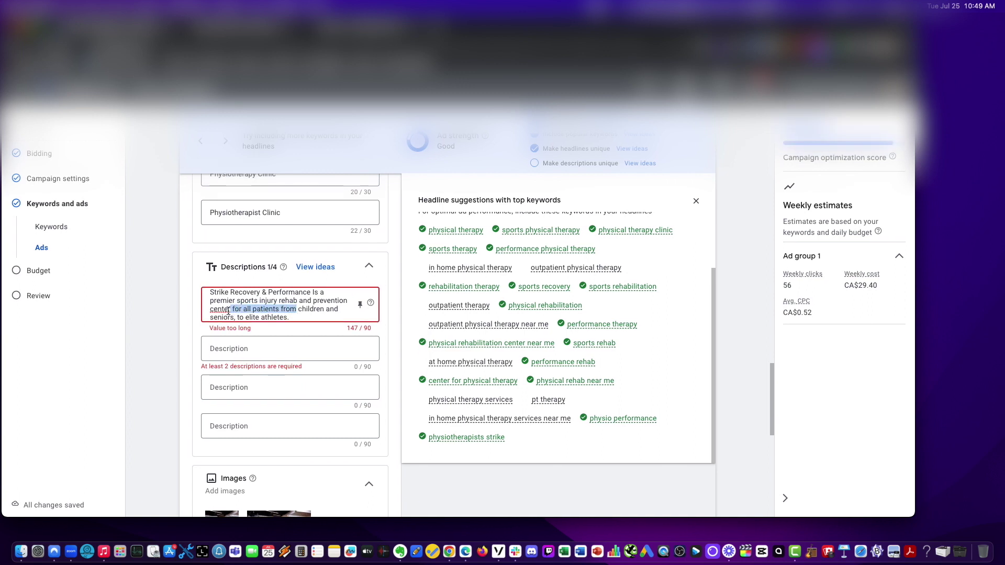
{"action": "left_click", "coordinate": [300, 319]}
{"action": "left_click", "coordinate": [234, 309], "text": "shift"}
{"action": "key", "text": "super+c"}
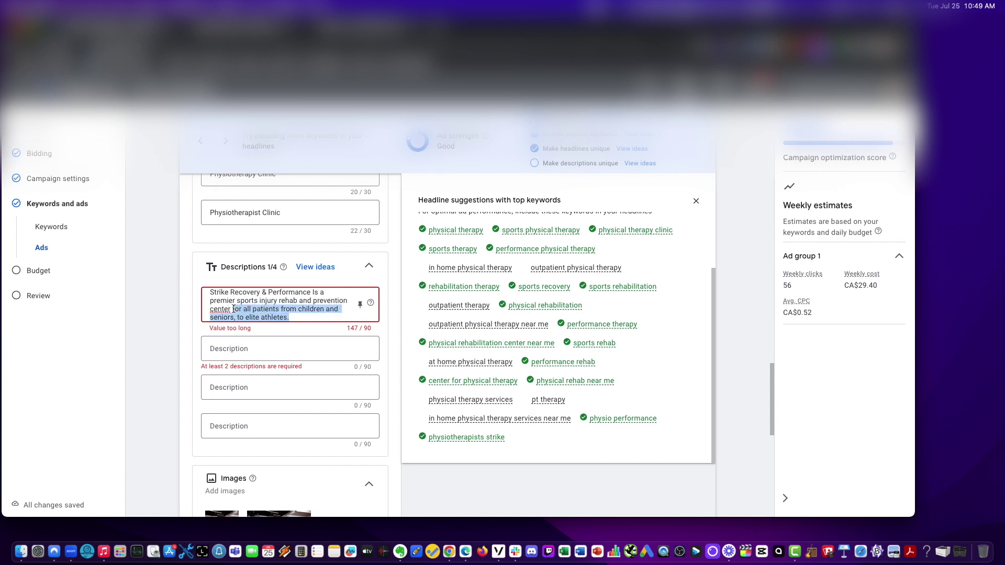
{"action": "key", "text": "BackSpace"}
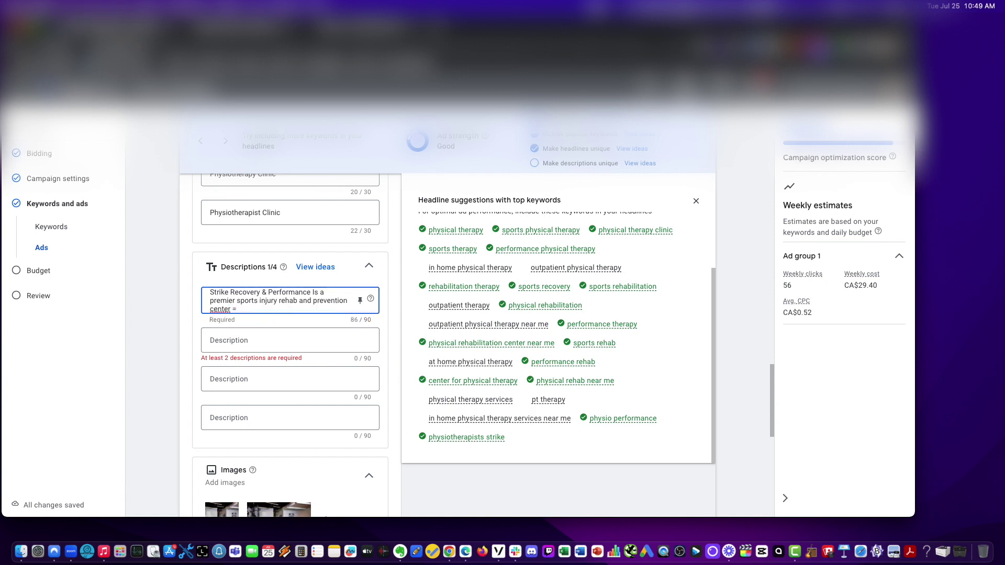
{"action": "key", "text": "BackSpace"}
{"action": "key", "text": "BackSpace"}
- Paste the copied ending into the second description and capitalize it to read "For all patients from children and seniors, to elite athletes."
{"action": "left_click", "coordinate": [252, 339]}
{"action": "key", "text": "super+v"}
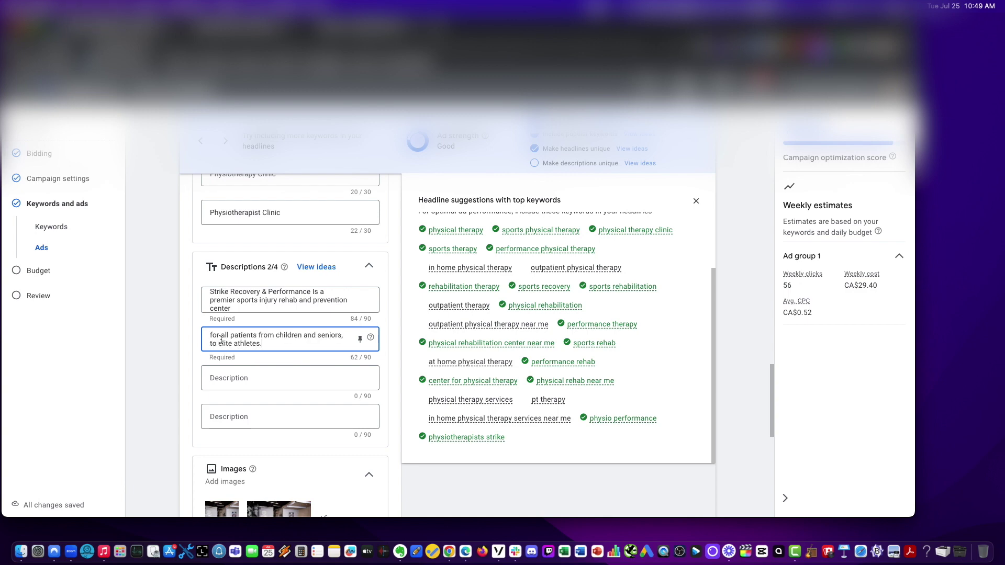
{"action": "left_click", "coordinate": [213, 336]}
{"action": "key", "text": "BackSpace"}
{"action": "type", "text": "F"}
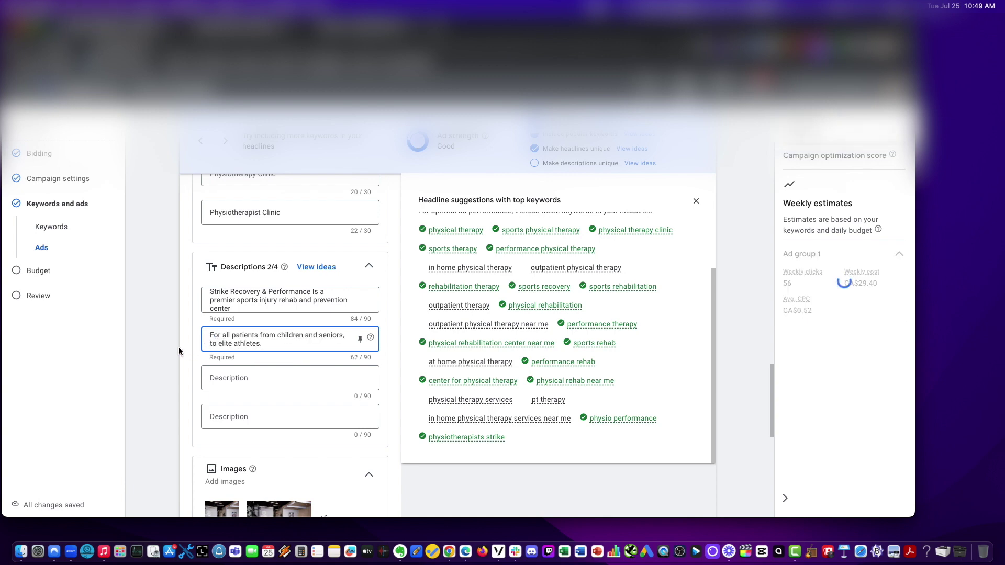
{"action": "left_click", "coordinate": [178, 347]}
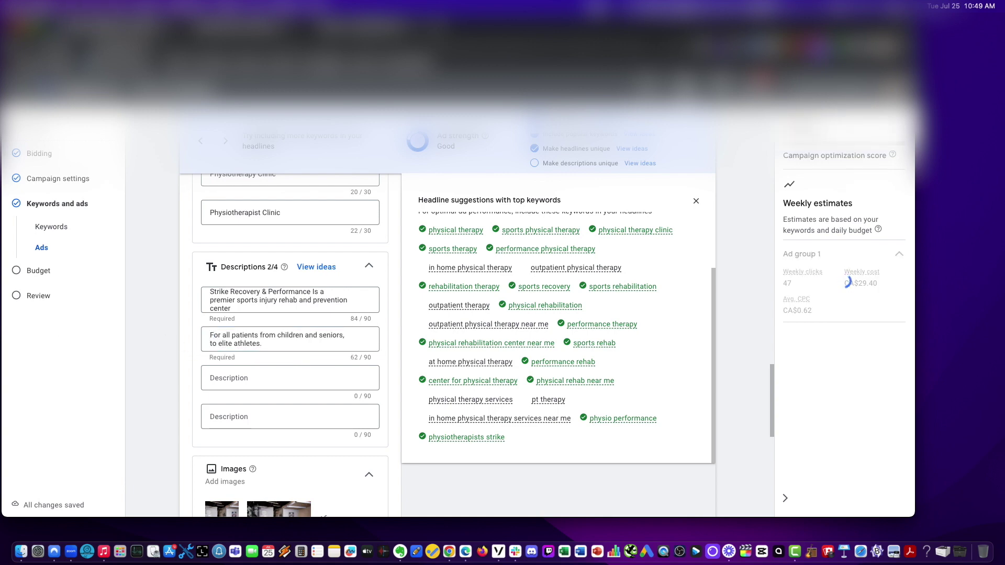
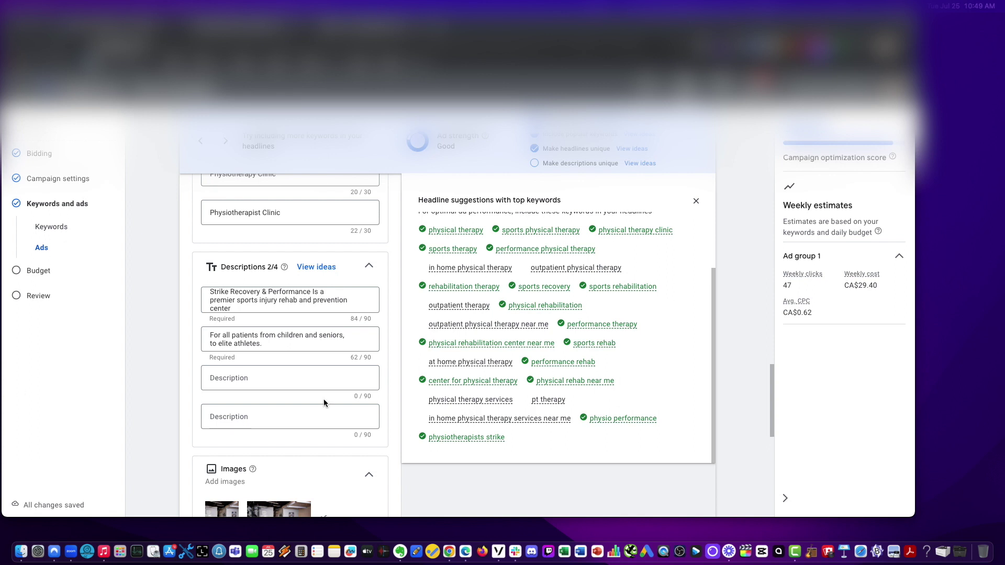
- Set the third description to "Physiotherapy Specialists Near You! Movement Specialists, Rehab From Injury, Active Rehab."
{"action": "left_click", "coordinate": [314, 379]}
{"action": "type", "text": "Physiotherapy Specialists Near You! Movement Specialists, Rehab From Injury, Active Rehab"}
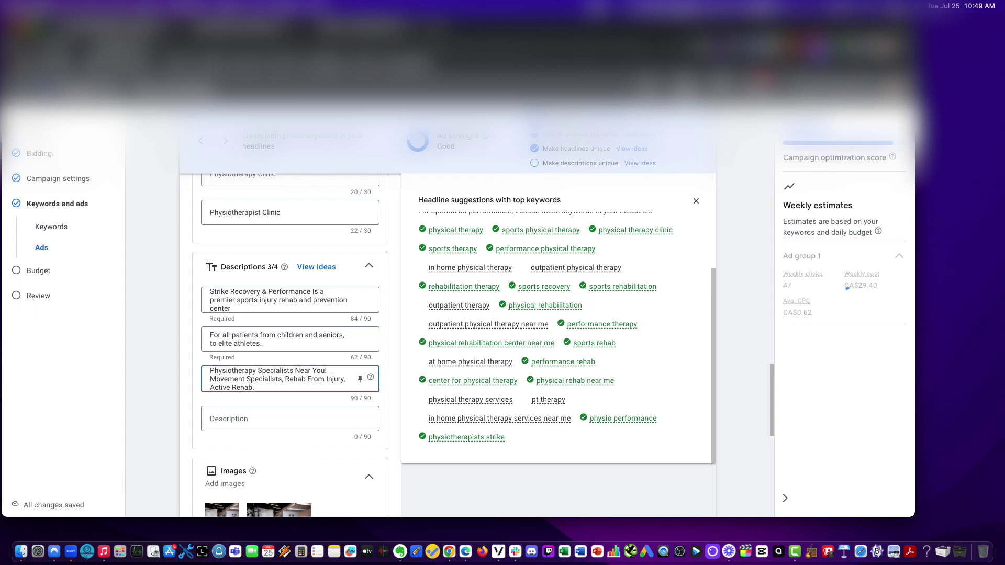
{"action": "key", "text": "super+Tab"}
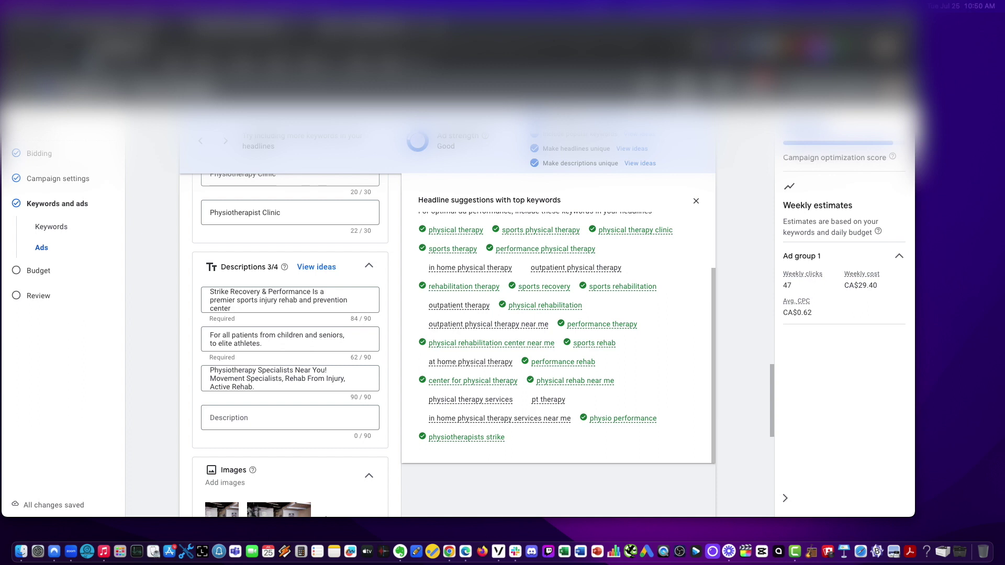
- Set the fourth description to "We're a team of rehab specialists that utilize manual therapy and movement analysis" and remove the third description's final period
{"action": "left_click", "coordinate": [263, 419]}
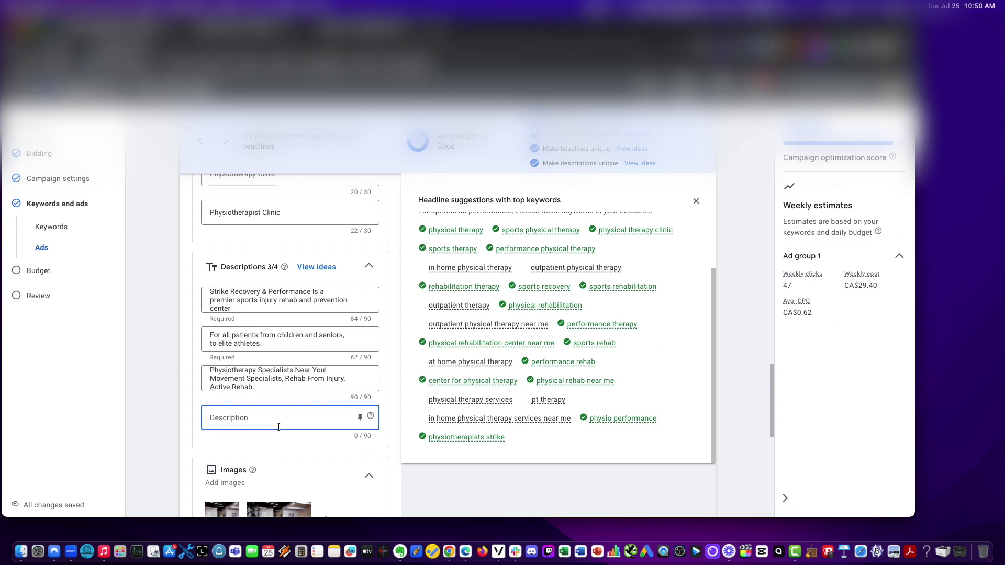
{"action": "type", "text": "We're a team of rehab specialists that utilize manual therapy and movement analysis"}
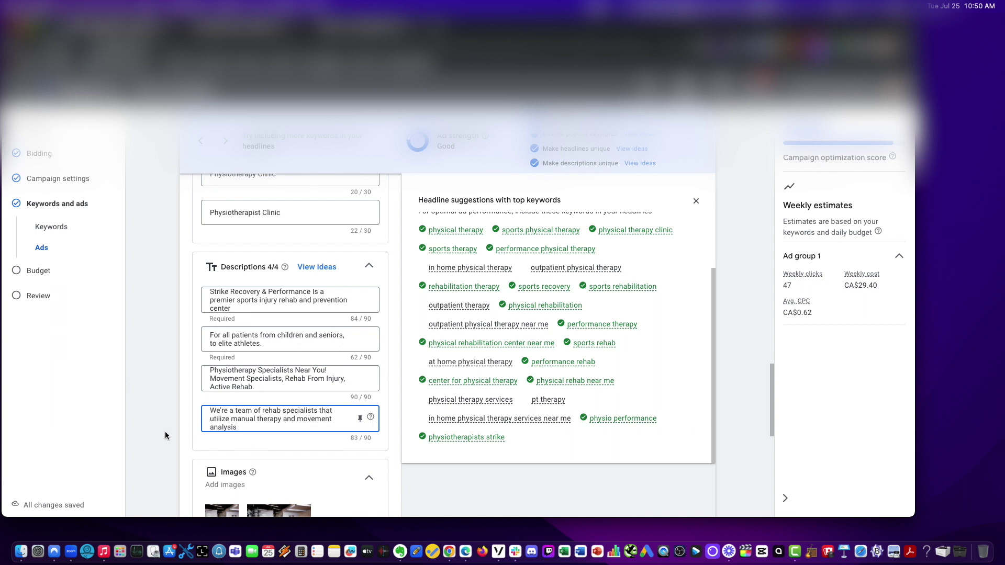
{"action": "key", "text": "BackSpace"}
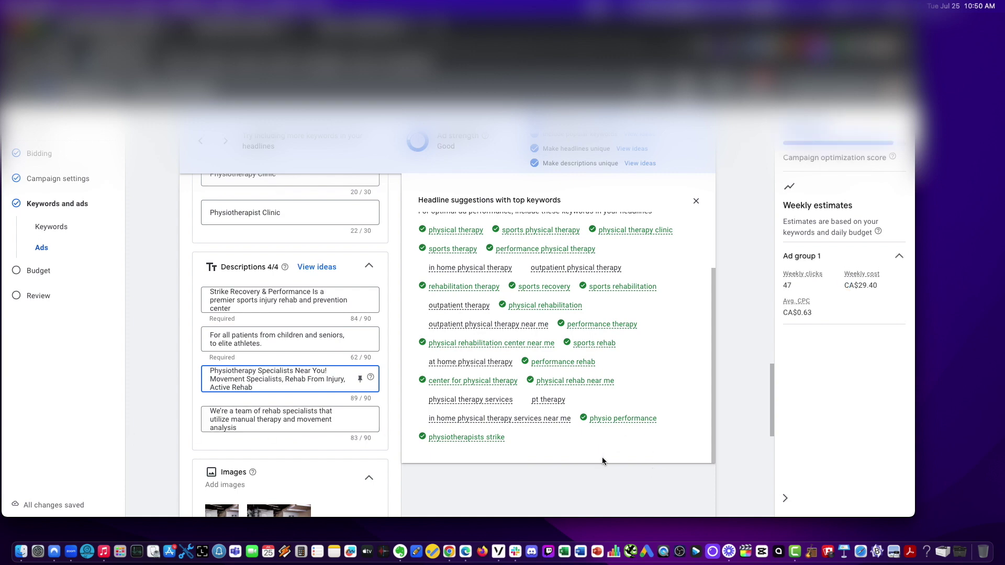
- Save the finished ad and select the entire keyword list of the ad group
{"action": "scroll", "coordinate": [601, 465], "scroll_direction": "down", "scroll_amount": 10}
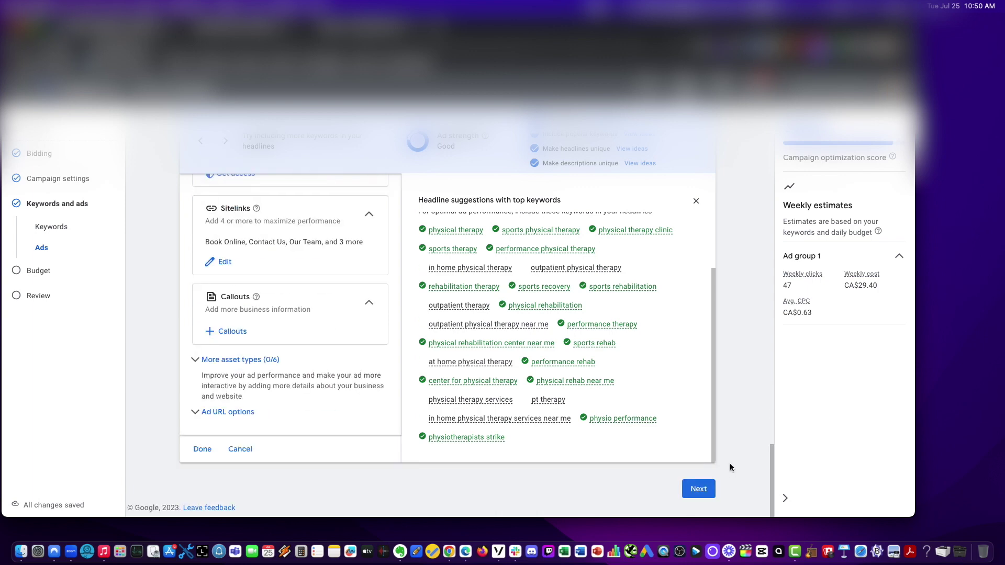
{"action": "left_click", "coordinate": [205, 454]}
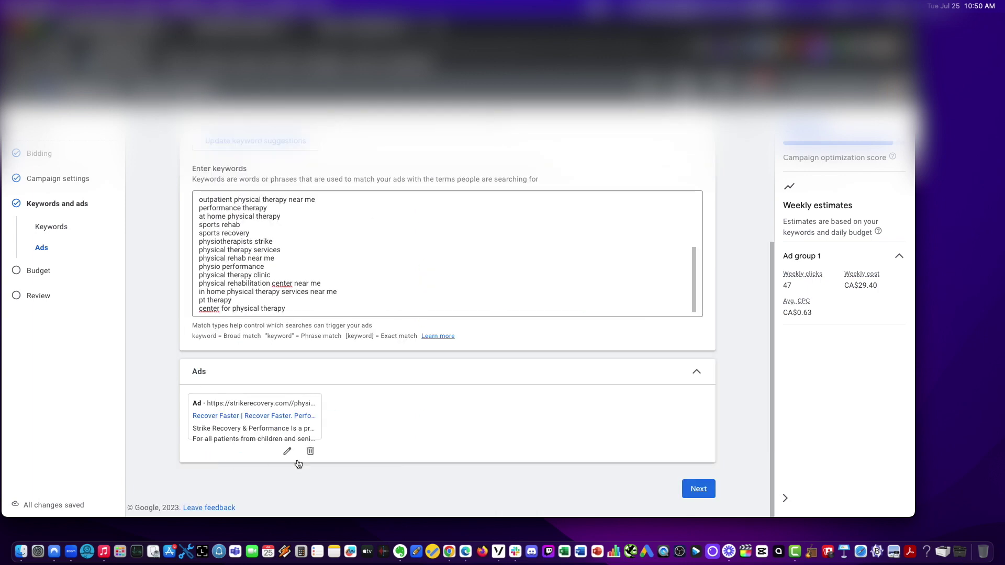
{"action": "left_click", "coordinate": [294, 265]}
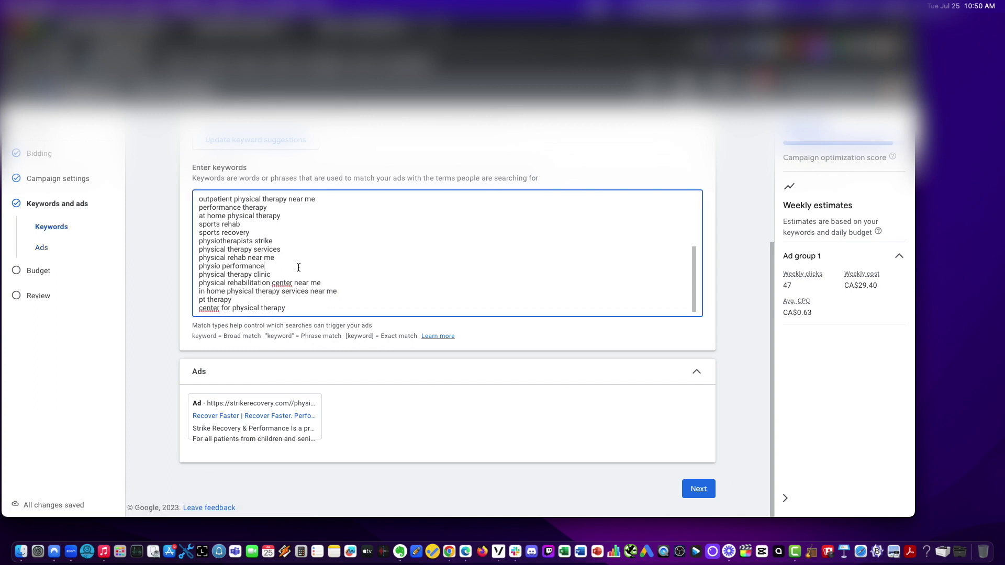
{"action": "key", "text": "super+a"}
{"action": "key", "text": "super+Tab"}
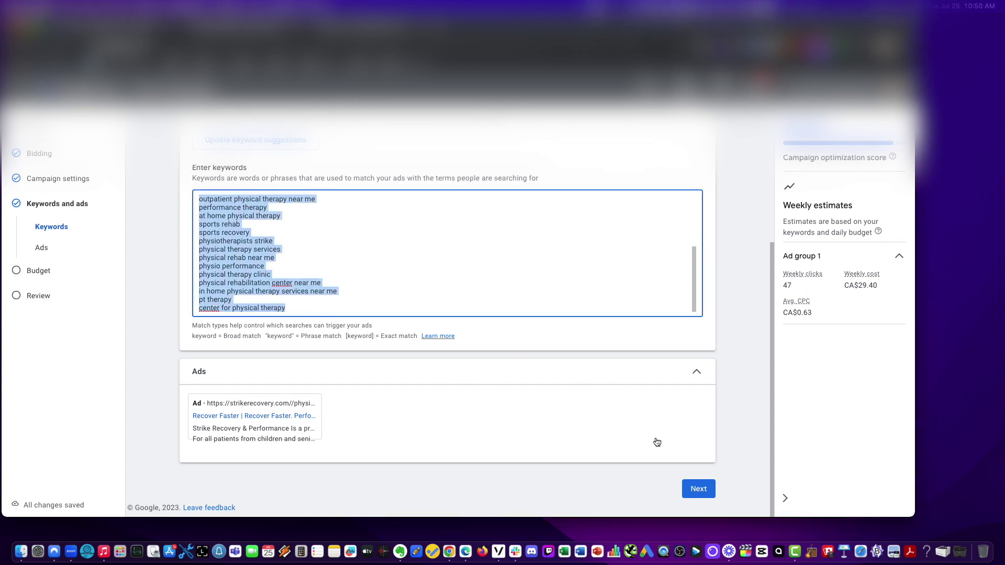
- Accept the recommended CA$4.20 average daily budget and publish the campaign from the review page
{"action": "left_click", "coordinate": [699, 490]}
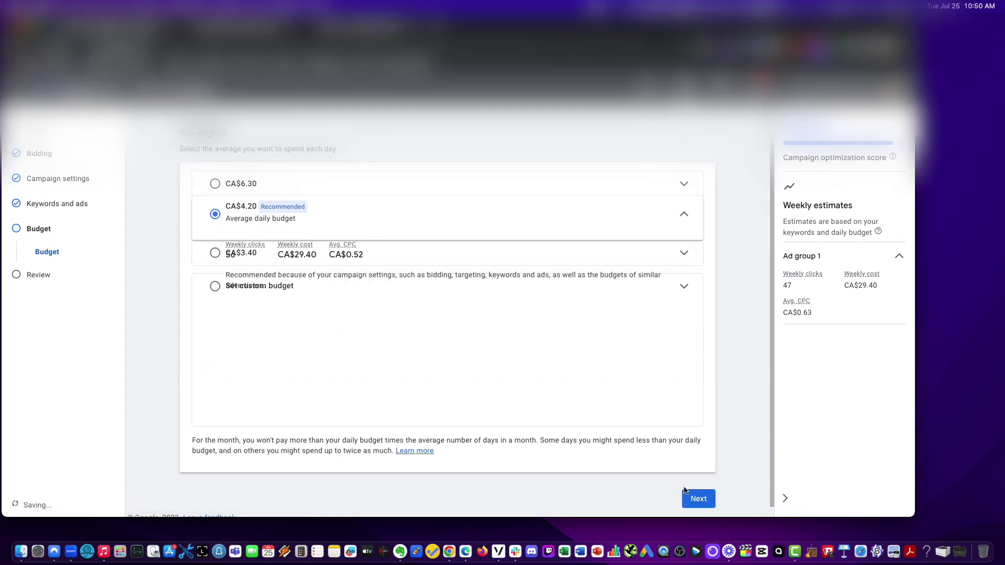
{"action": "mouse_move", "coordinate": [264, 258]}
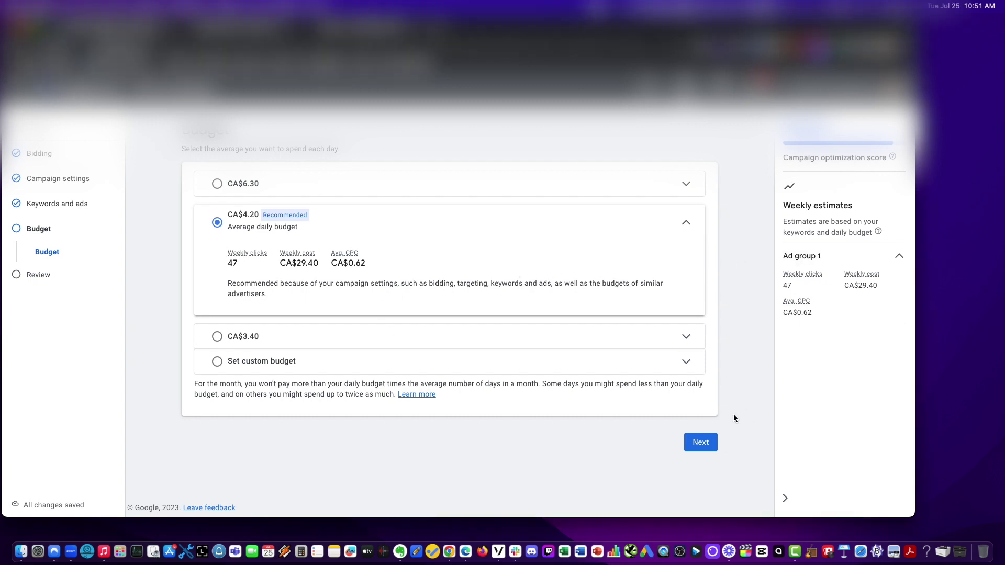
{"action": "left_click", "coordinate": [707, 446]}
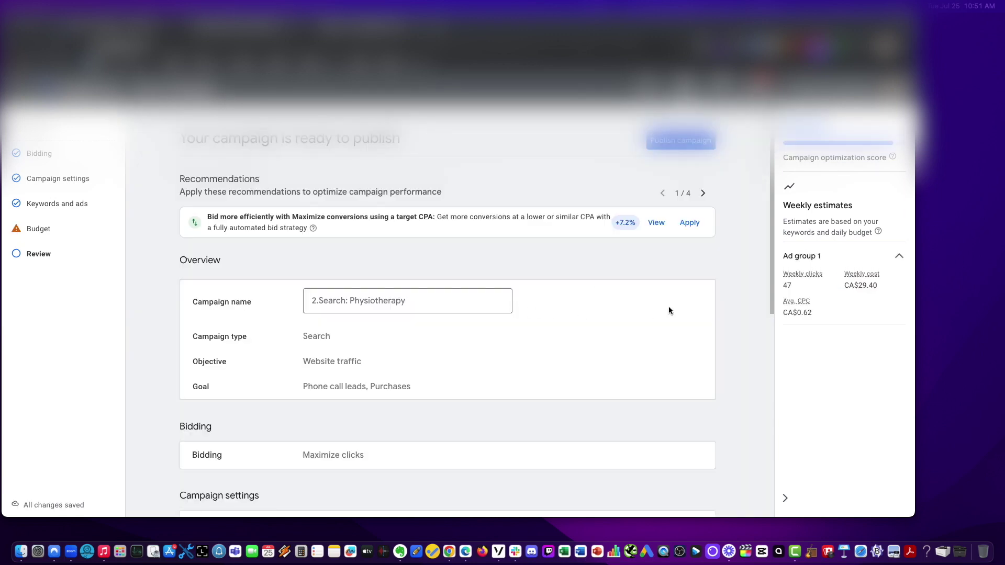
{"action": "scroll", "coordinate": [670, 309], "scroll_direction": "down", "scroll_amount": 10}
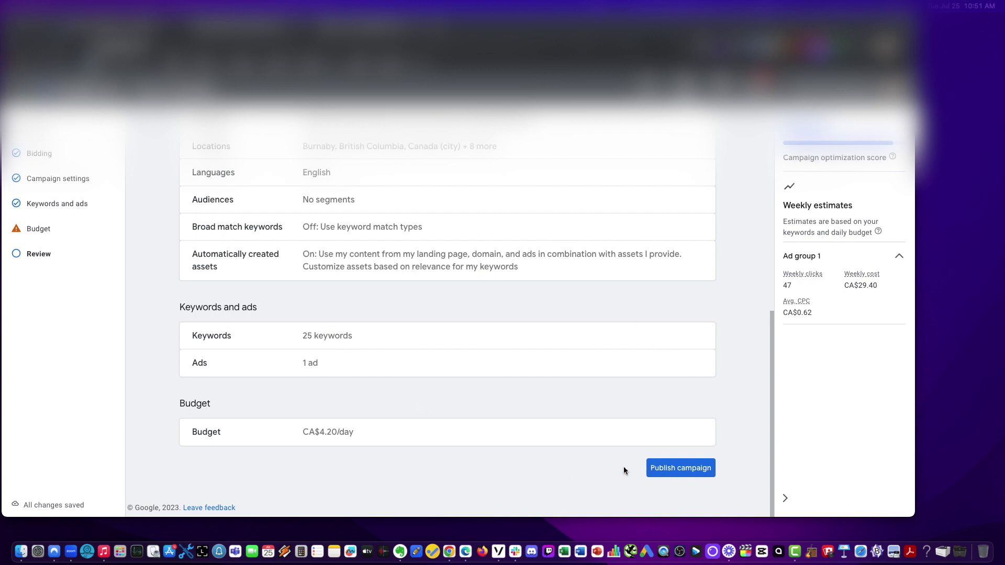
{"action": "left_click", "coordinate": [691, 467]}
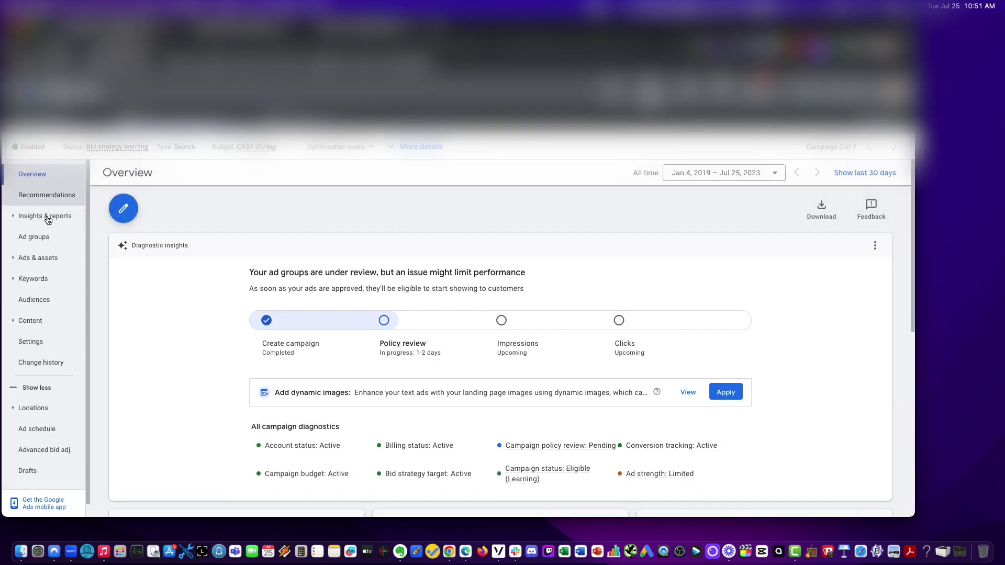
- Look over the published campaign's overview and its list of search keywords
{"action": "scroll", "coordinate": [348, 291], "scroll_direction": "down", "scroll_amount": 5}
{"action": "scroll", "coordinate": [224, 292], "scroll_direction": "down", "scroll_amount": 3}
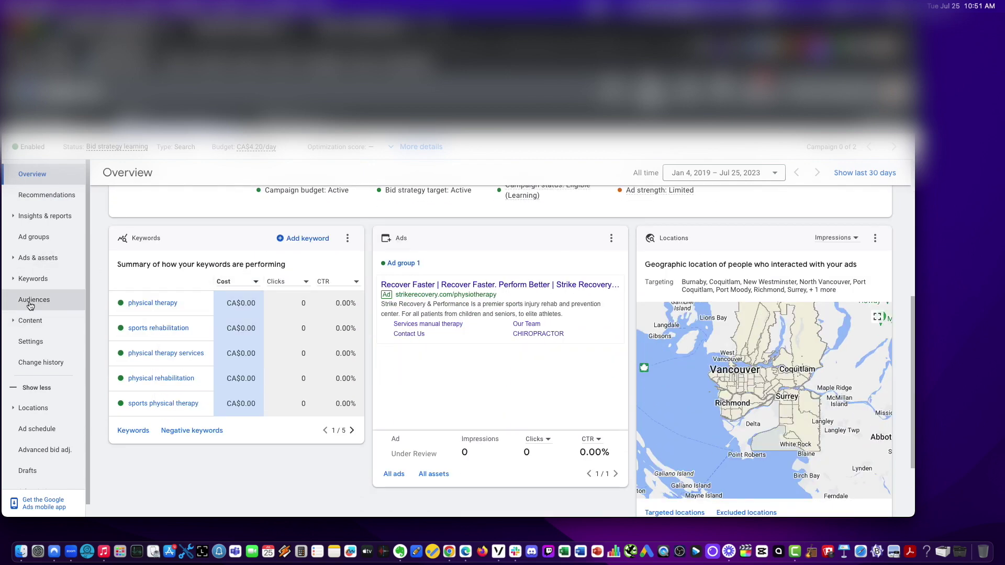
{"action": "left_click", "coordinate": [36, 279]}
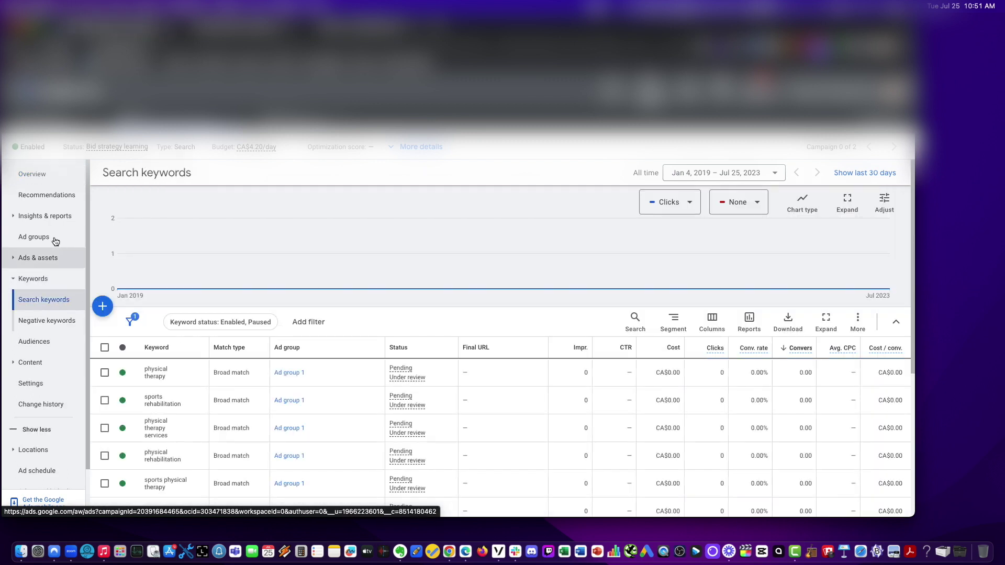
- Rename the campaign's ad group to "2.Search: Physiotherapy"
{"action": "left_click", "coordinate": [54, 238]}
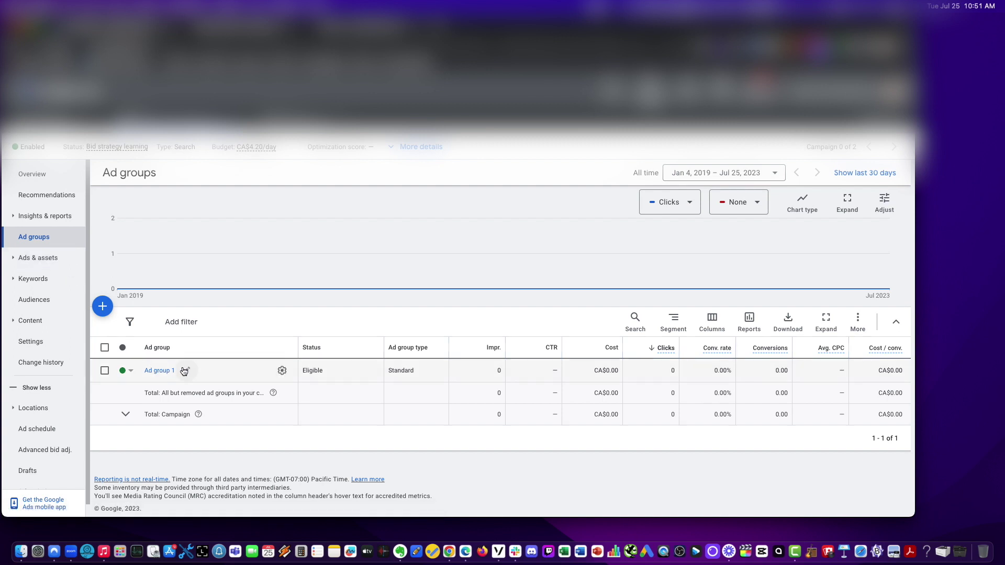
{"action": "left_click", "coordinate": [182, 370]}
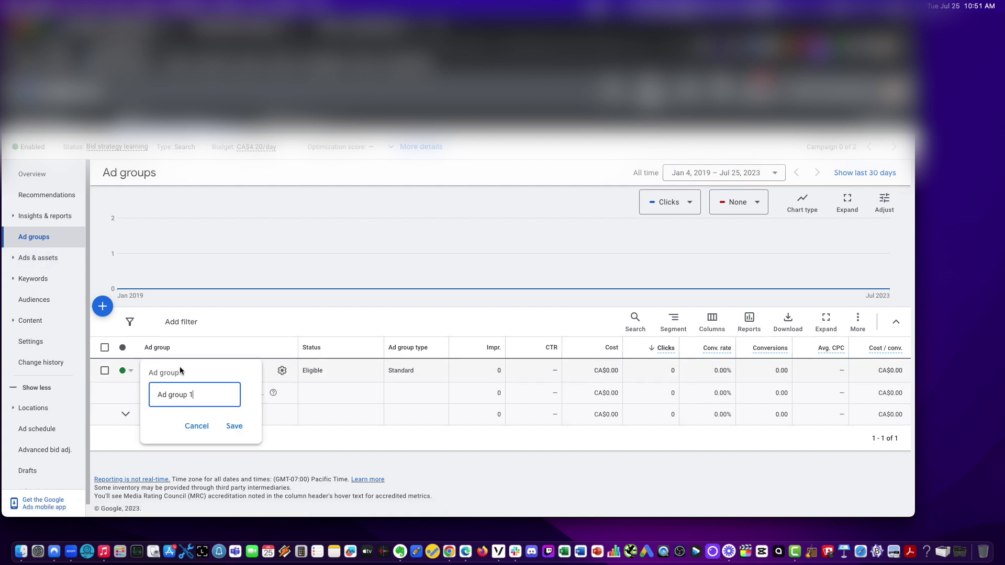
{"action": "key", "text": "super+a"}
{"action": "type", "text": "2.Search: Physiotherapy"}
{"action": "left_click", "coordinate": [239, 428]}
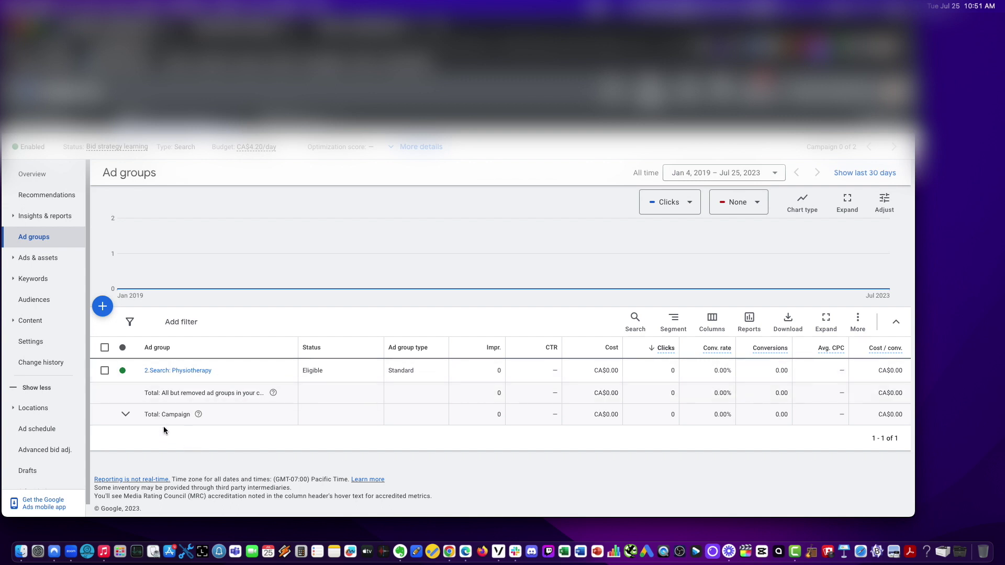
- Select the campaign's responsive search ad in the ads list and copy it
{"action": "left_click", "coordinate": [34, 258]}
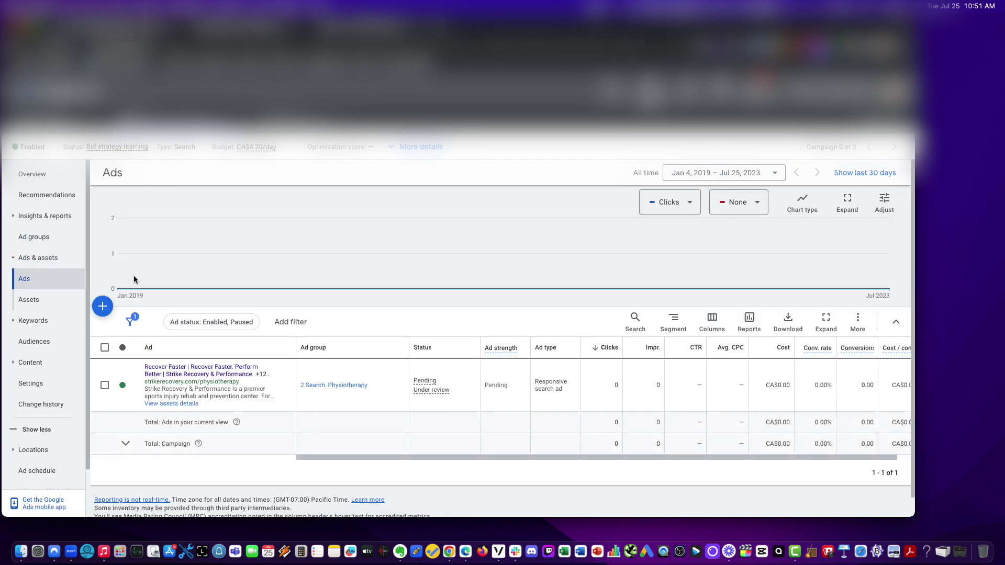
{"action": "left_click", "coordinate": [105, 391]}
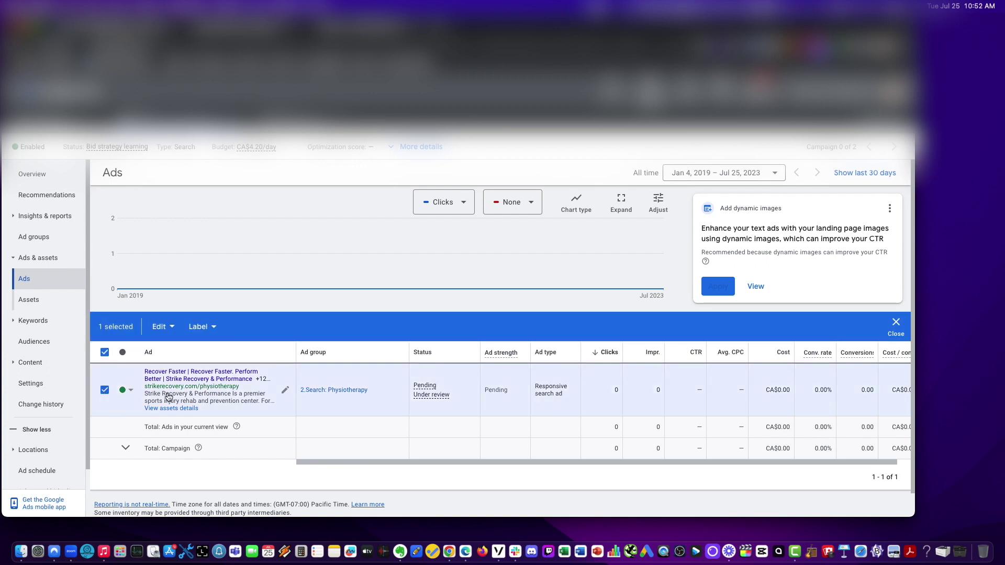
{"action": "left_click", "coordinate": [162, 326]}
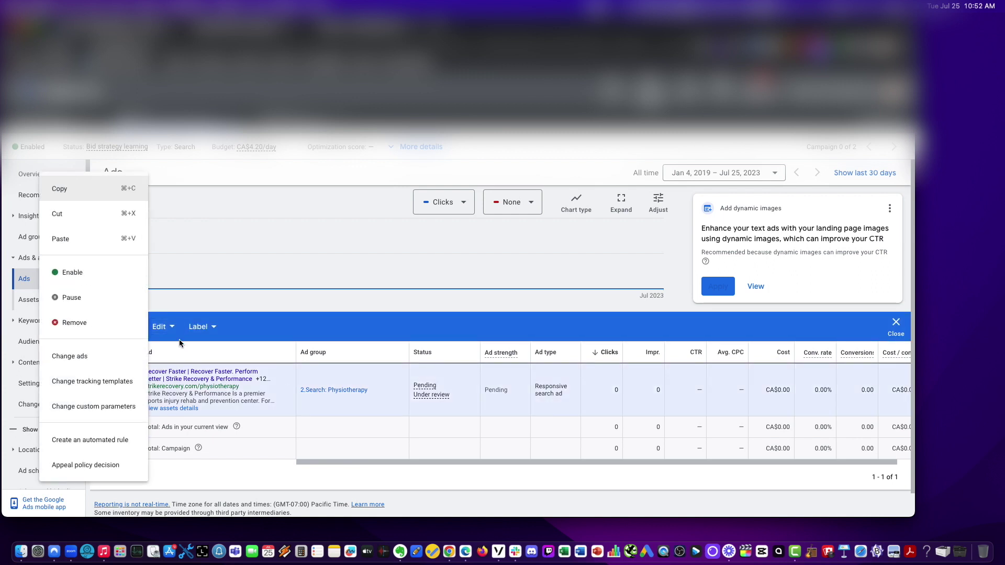
{"action": "left_click", "coordinate": [111, 189]}
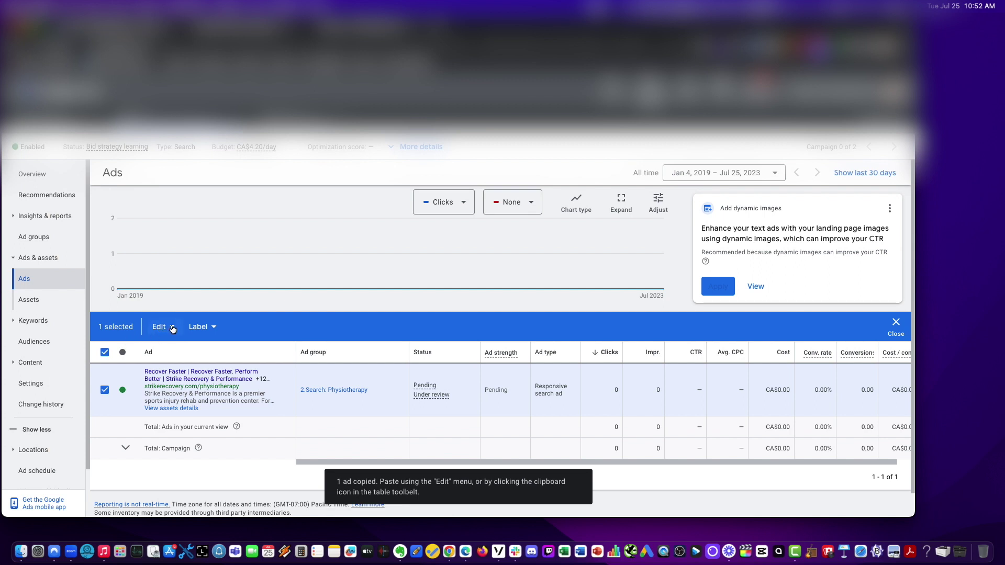
- Paste the copied ad into the "2.Search: Physiotherapy" ad group, allowing a duplicate if the ad already exists there
{"action": "left_click", "coordinate": [173, 329]}
{"action": "left_click", "coordinate": [120, 243]}
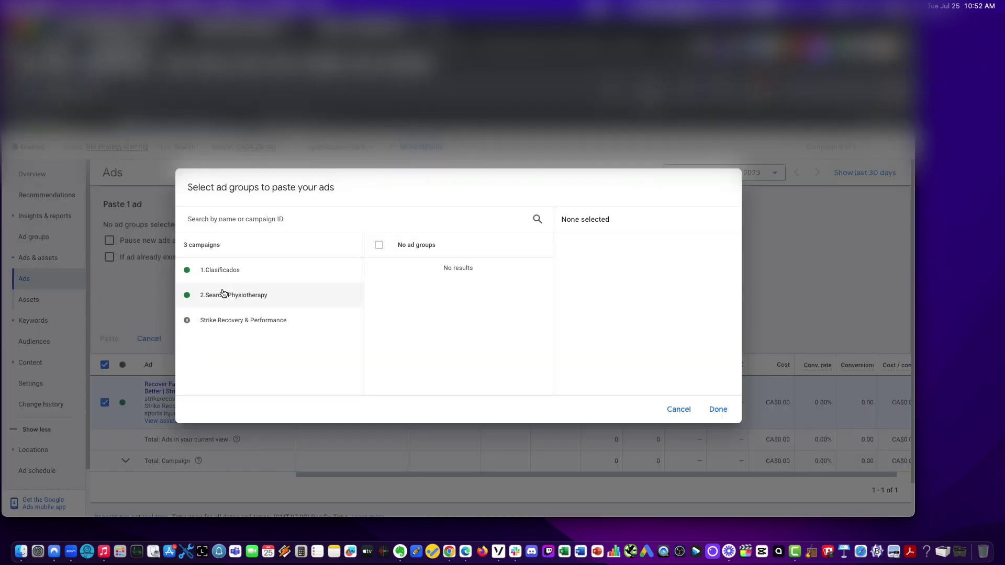
{"action": "left_click", "coordinate": [223, 294]}
{"action": "left_click", "coordinate": [426, 271]}
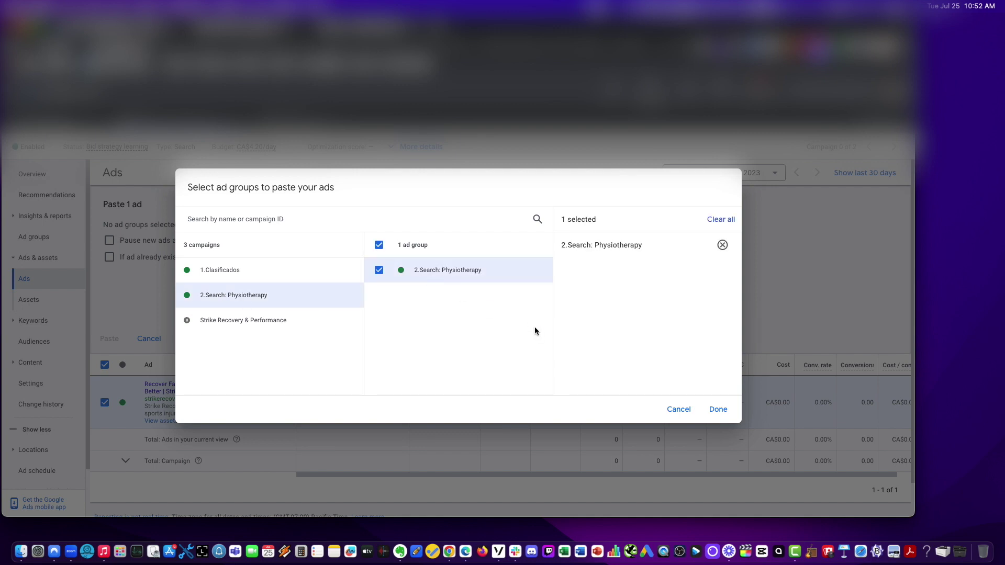
{"action": "left_click", "coordinate": [723, 410]}
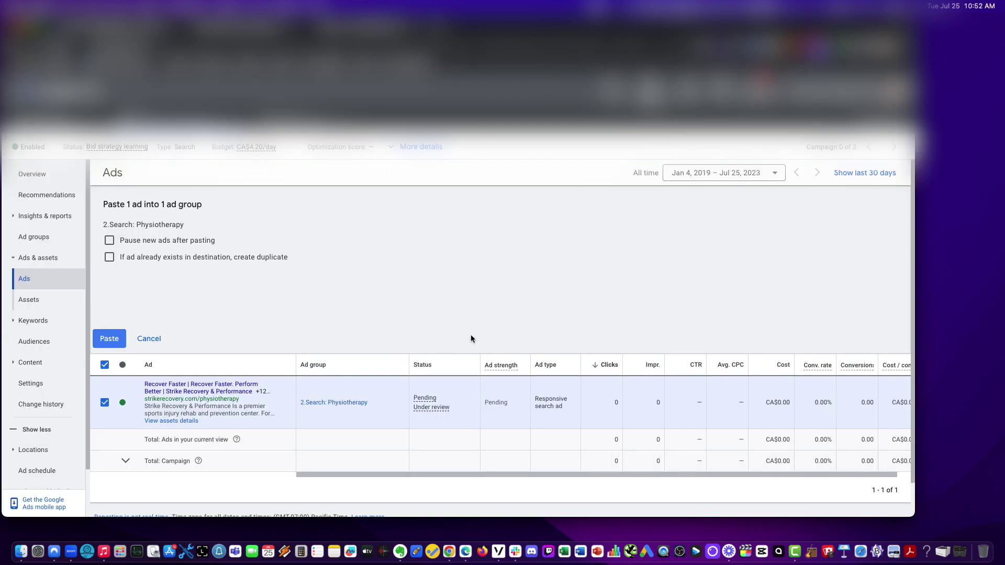
{"action": "left_click", "coordinate": [109, 257]}
{"action": "left_click", "coordinate": [111, 339]}
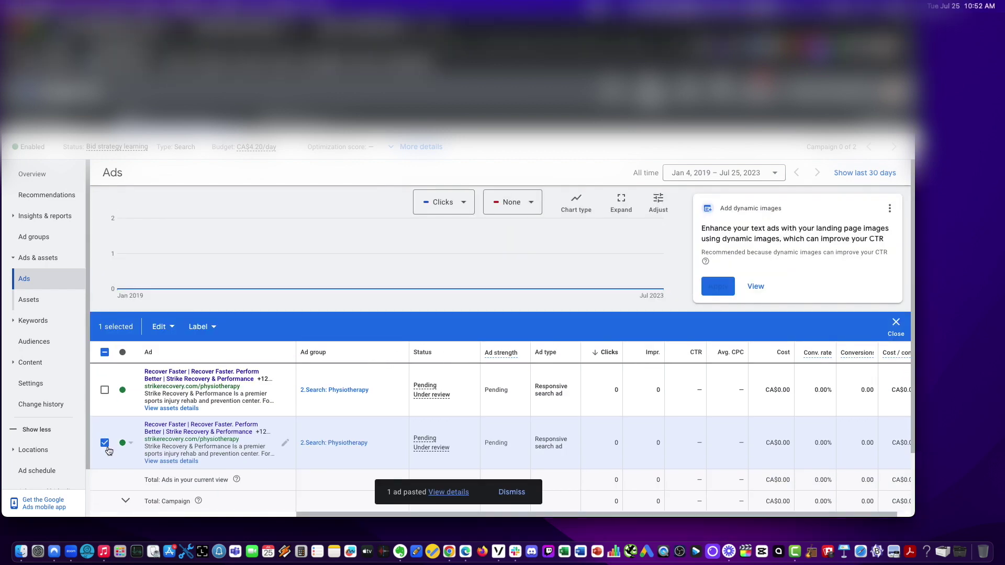
- Open the first responsive search ad in the list for editing, review its final URL and assets, and save the ad
{"action": "left_click", "coordinate": [105, 443]}
{"action": "left_click", "coordinate": [287, 393]}
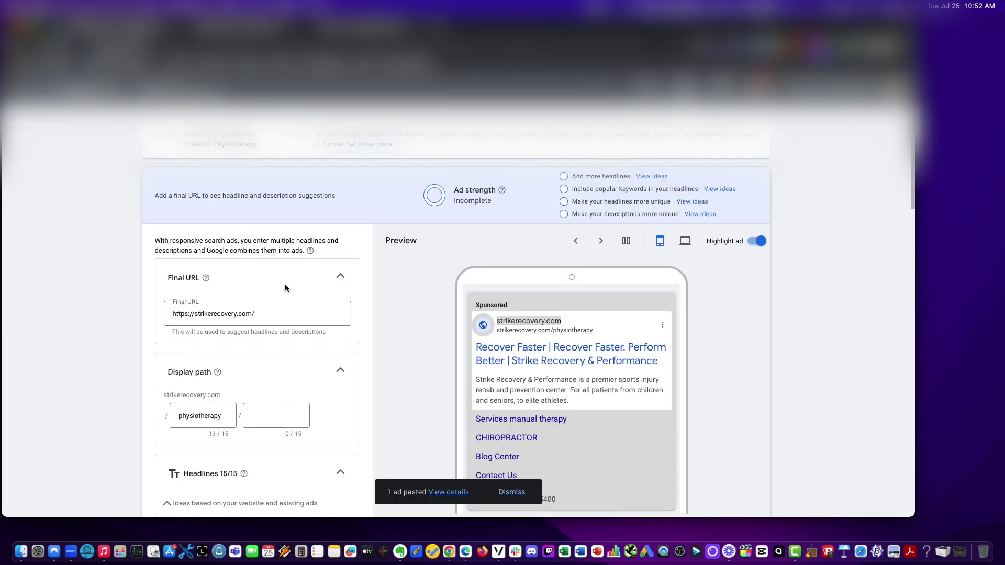
{"action": "left_click", "coordinate": [269, 312]}
{"action": "triple_click", "coordinate": [269, 312]}
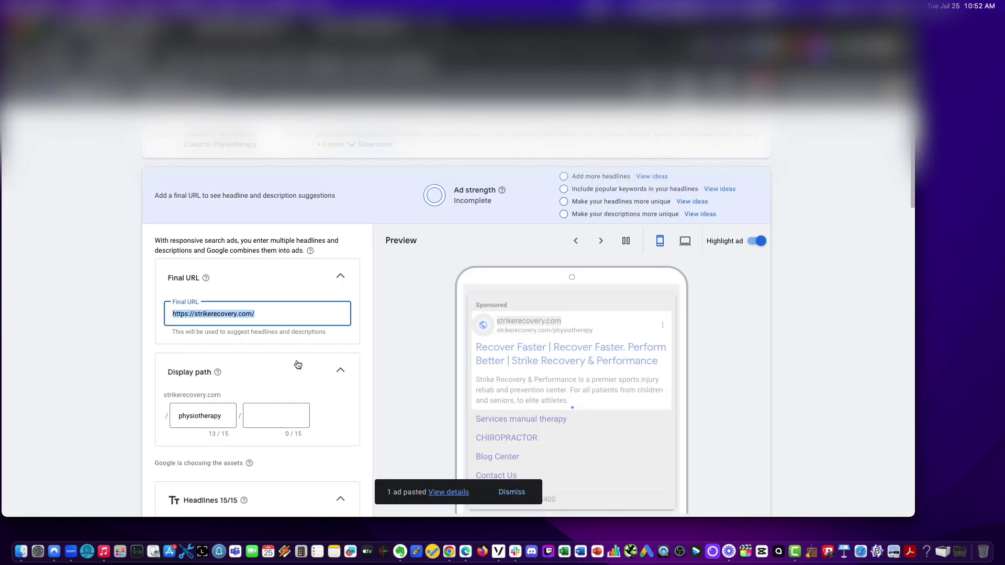
{"action": "scroll", "coordinate": [112, 396], "scroll_direction": "down", "scroll_amount": 20}
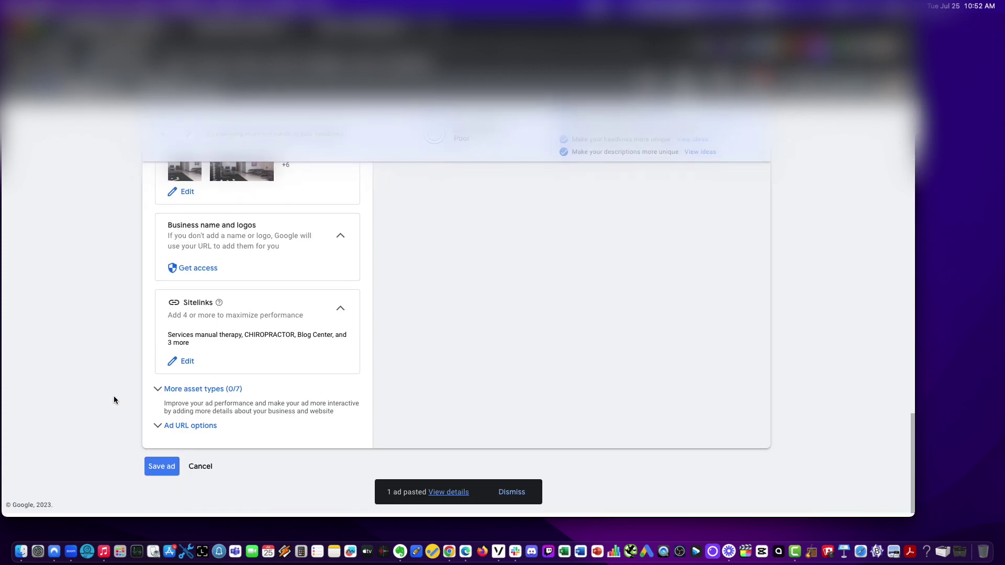
{"action": "left_click", "coordinate": [158, 471]}
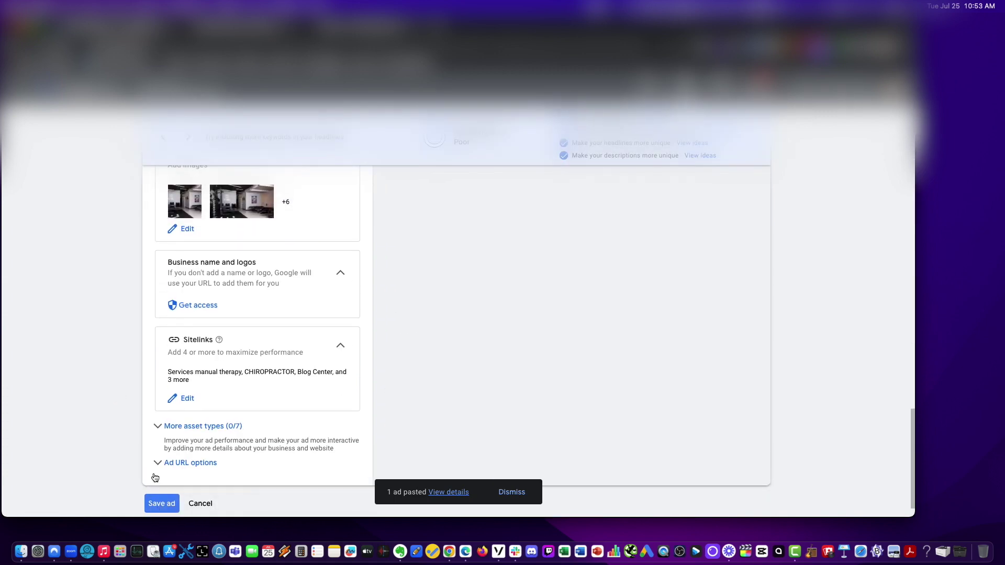
{"action": "left_click", "coordinate": [154, 473]}
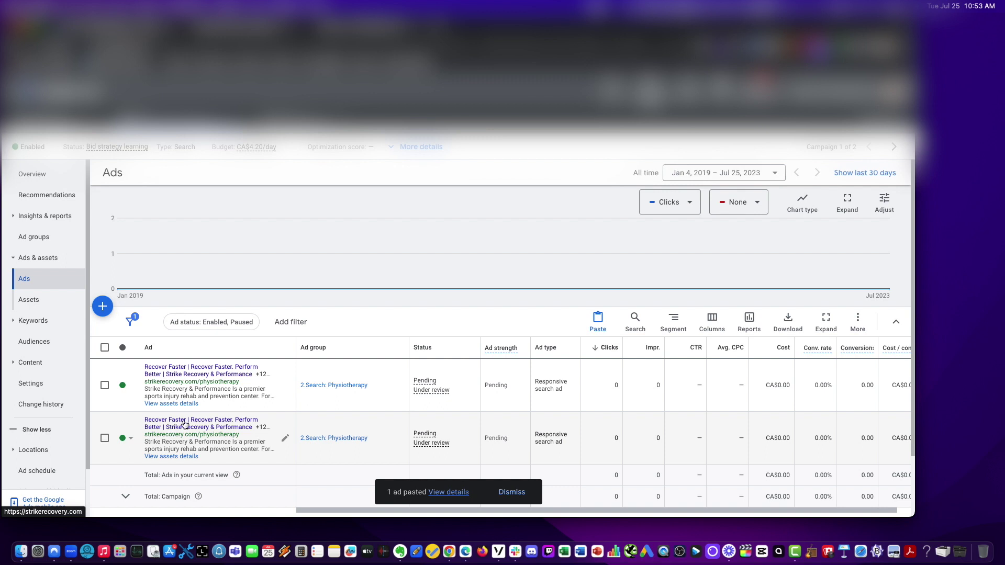
- Examine the column options for the ads table, from recommended and performance to conversions, attribution and attributes, and close them without applying
{"action": "left_click", "coordinate": [711, 319]}
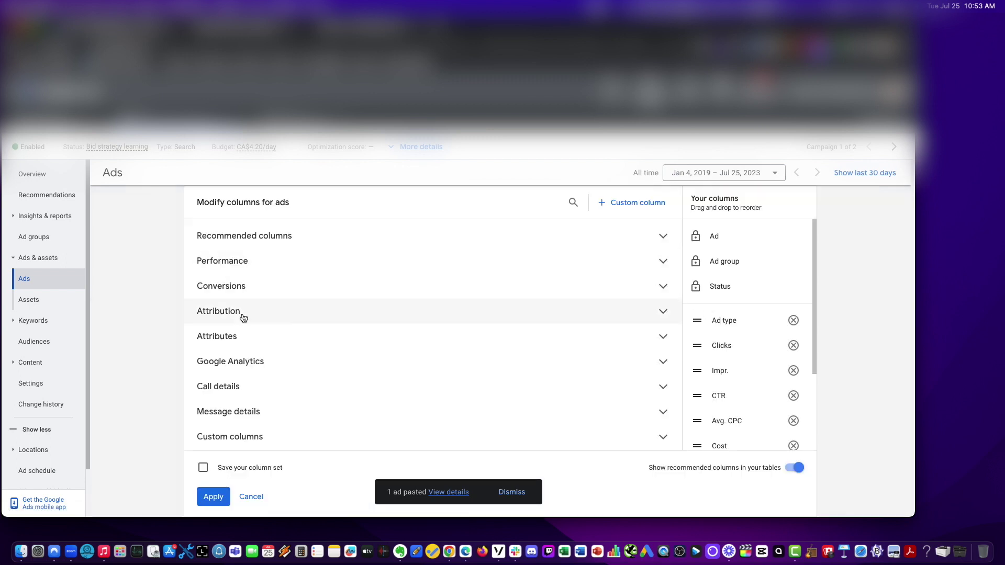
{"action": "scroll", "coordinate": [233, 366], "scroll_direction": "down", "scroll_amount": 1}
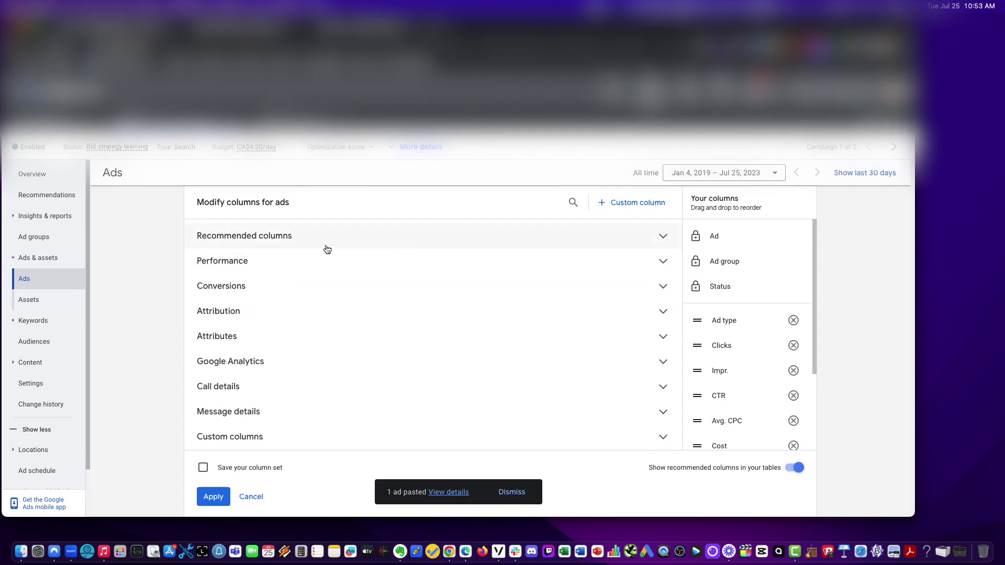
{"action": "left_click", "coordinate": [280, 236]}
{"action": "left_click", "coordinate": [254, 298]}
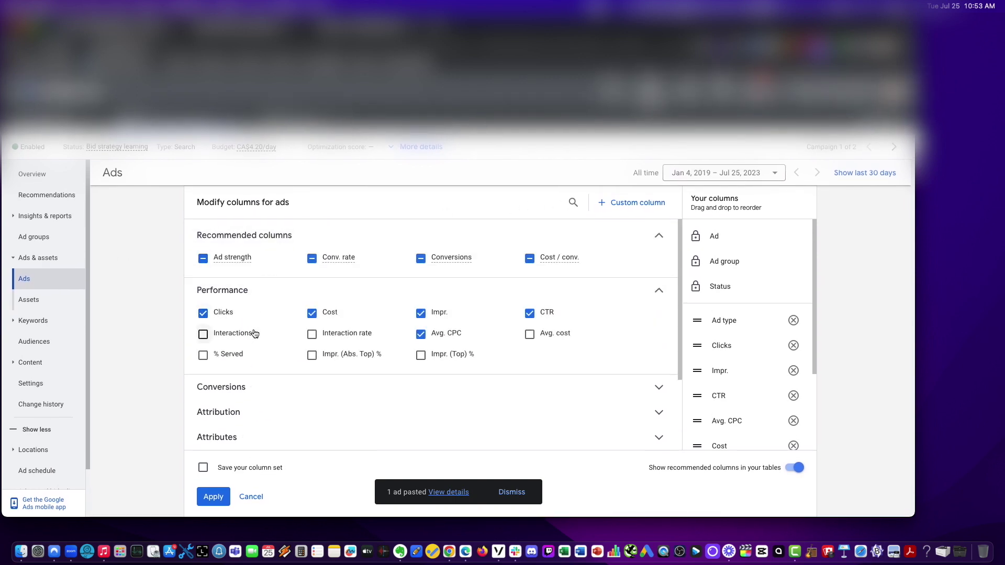
{"action": "left_click", "coordinate": [234, 388]}
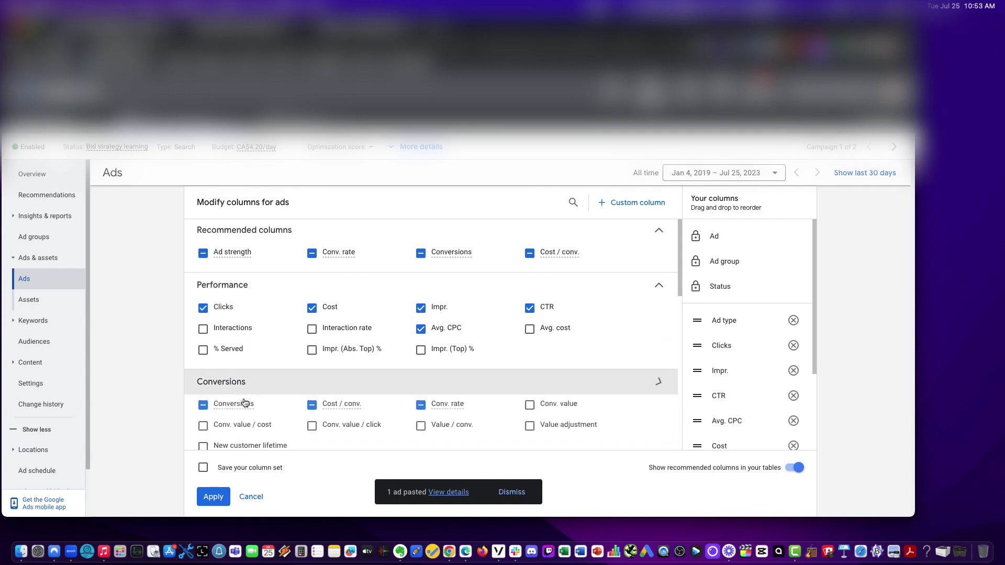
{"action": "scroll", "coordinate": [243, 397], "scroll_direction": "down", "scroll_amount": 5}
{"action": "scroll", "coordinate": [241, 366], "scroll_direction": "down", "scroll_amount": 10}
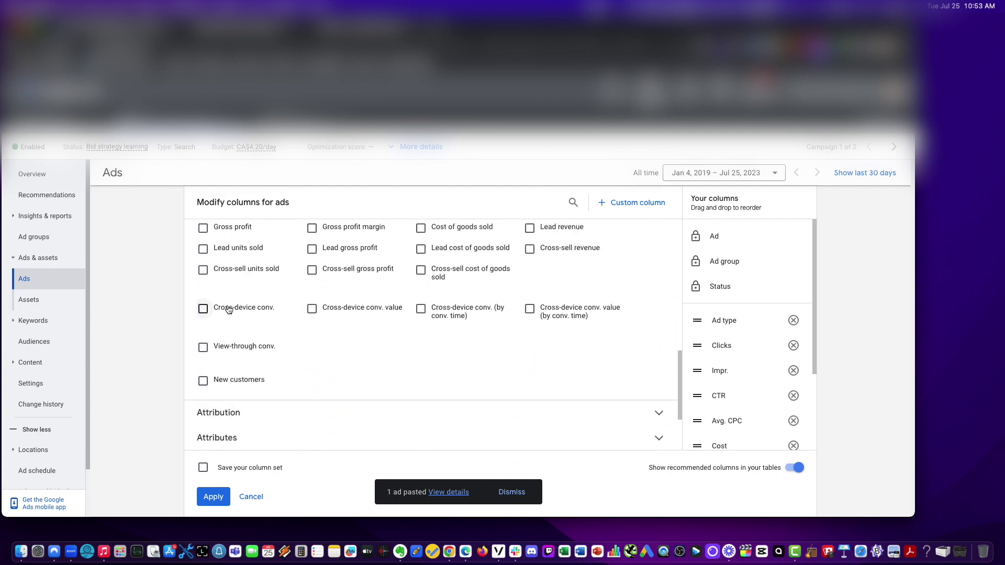
{"action": "left_click", "coordinate": [232, 314]}
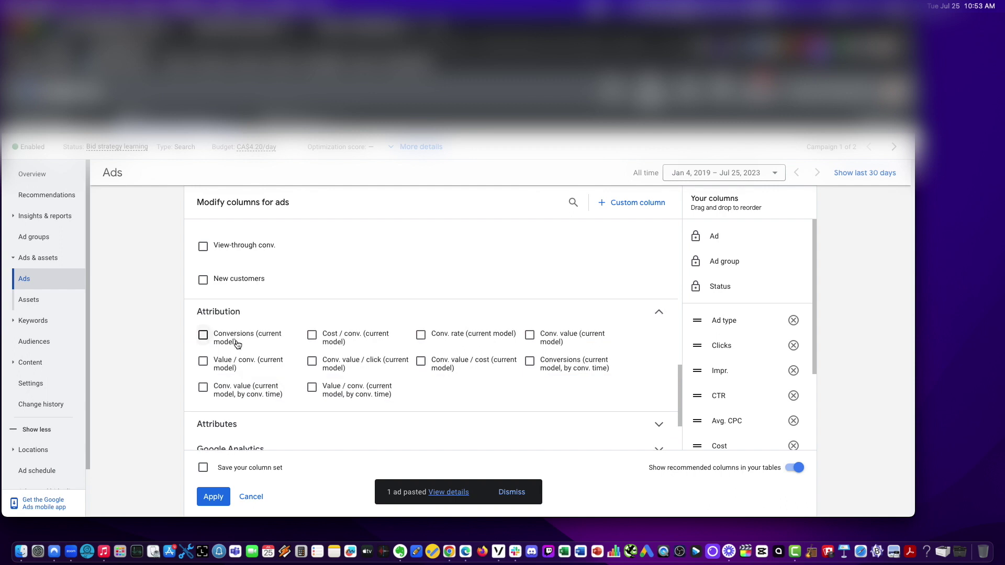
{"action": "scroll", "coordinate": [237, 341], "scroll_direction": "down", "scroll_amount": 2}
{"action": "mouse_move", "coordinate": [237, 341]}
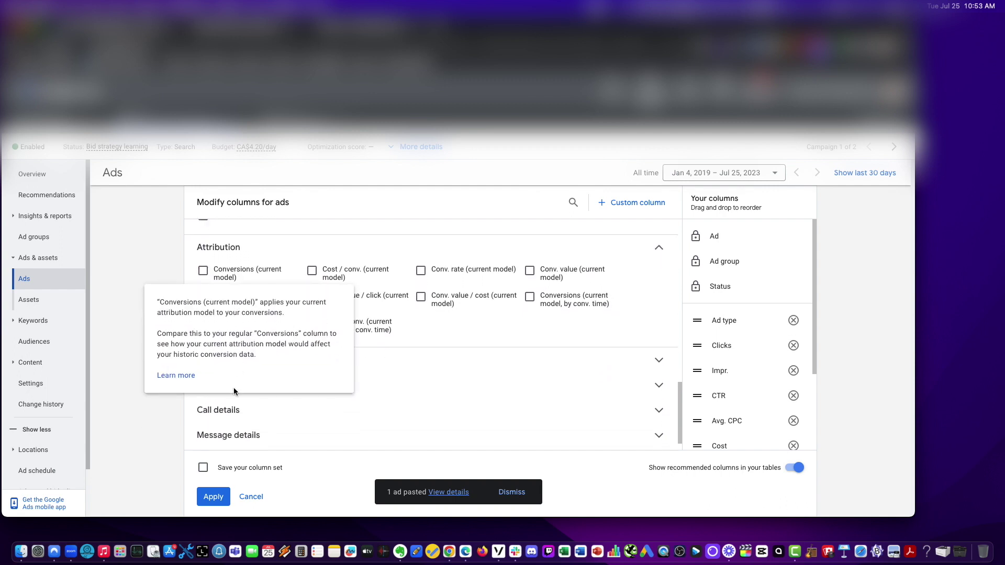
{"action": "left_click", "coordinate": [408, 361]}
{"action": "scroll", "coordinate": [329, 414], "scroll_direction": "down", "scroll_amount": 4}
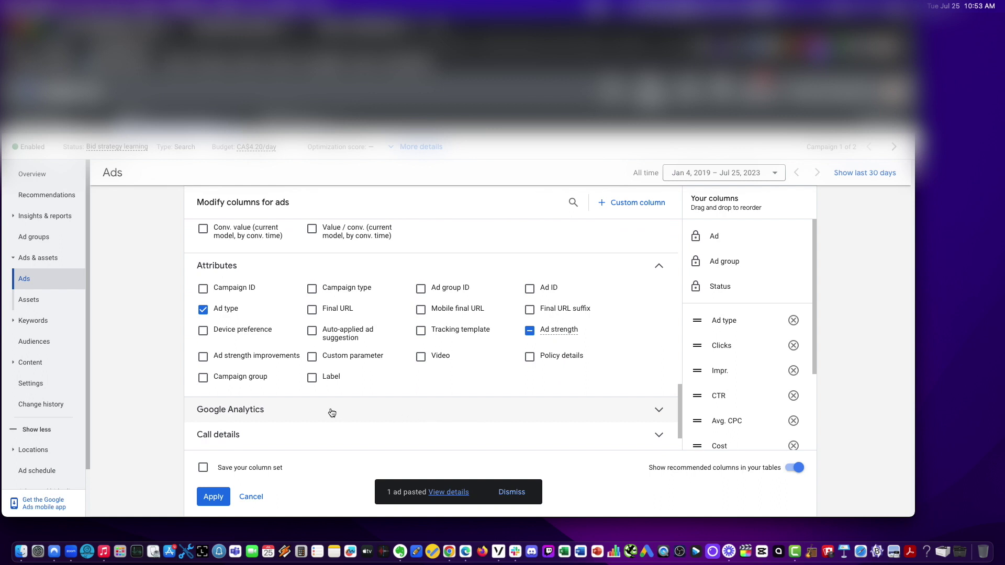
{"action": "scroll", "coordinate": [333, 414], "scroll_direction": "down", "scroll_amount": 2}
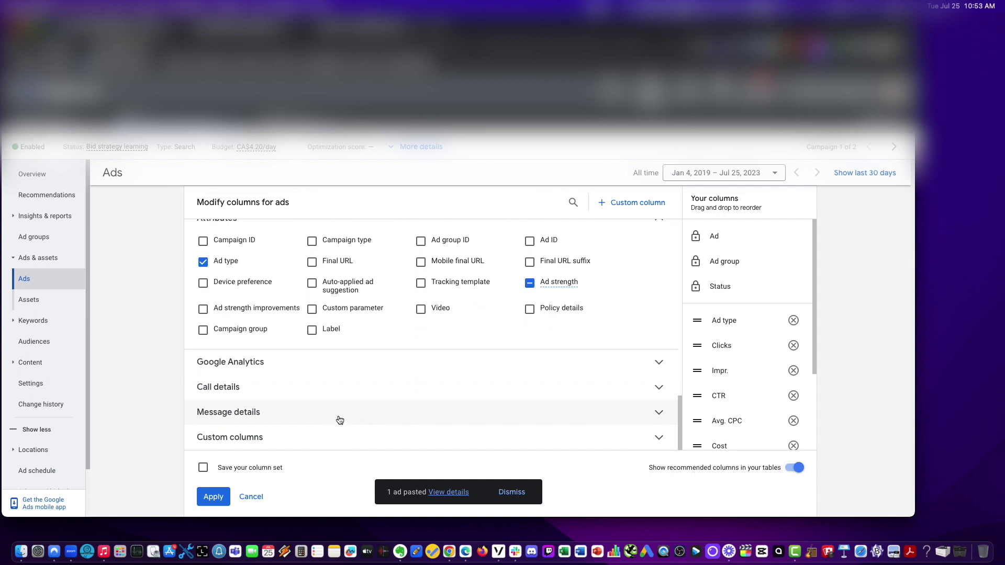
{"action": "left_click", "coordinate": [251, 498]}
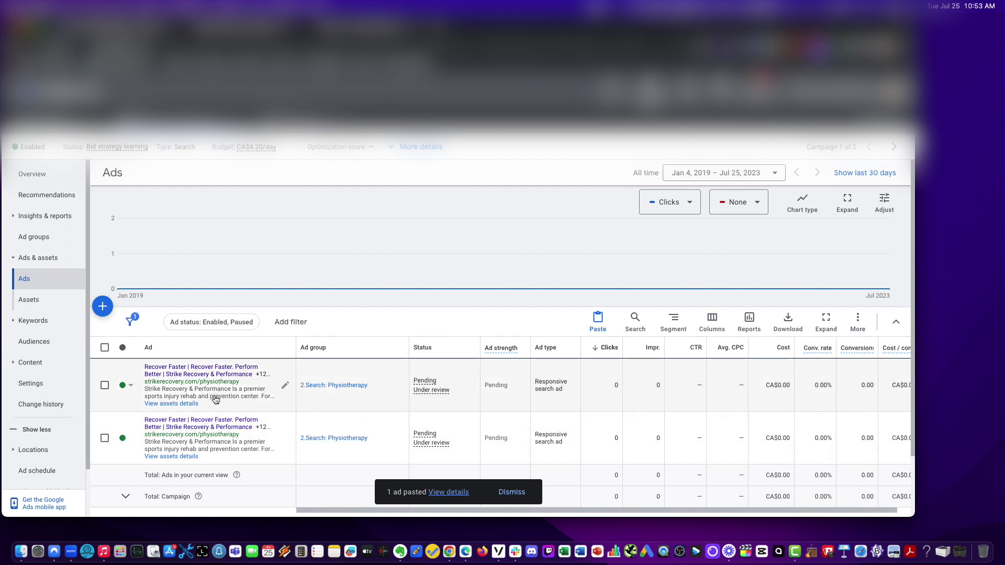
- Start adding search keywords to the "2.Search: Physiotherapy" ad group: sport therapy, physio therapist, best physiotherapy, "physio therapists" in quotes, and clinic physiotherapy
{"action": "left_click", "coordinate": [24, 320]}
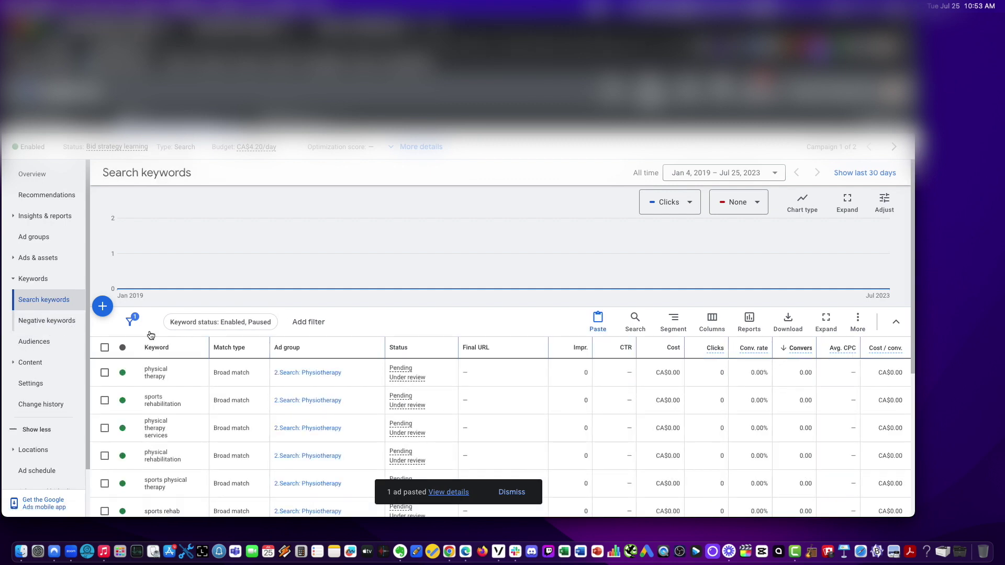
{"action": "left_click", "coordinate": [112, 309]}
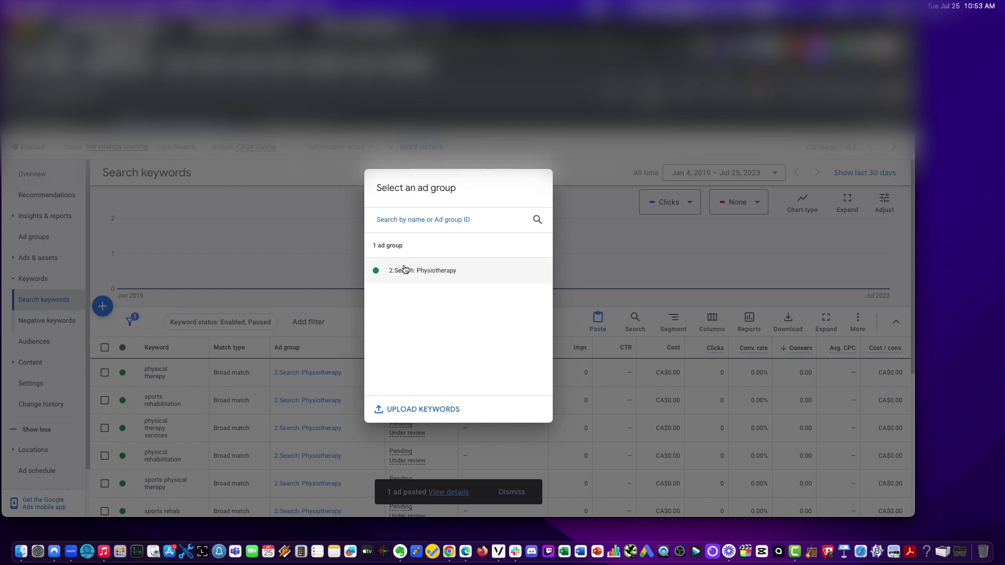
{"action": "left_click", "coordinate": [405, 272]}
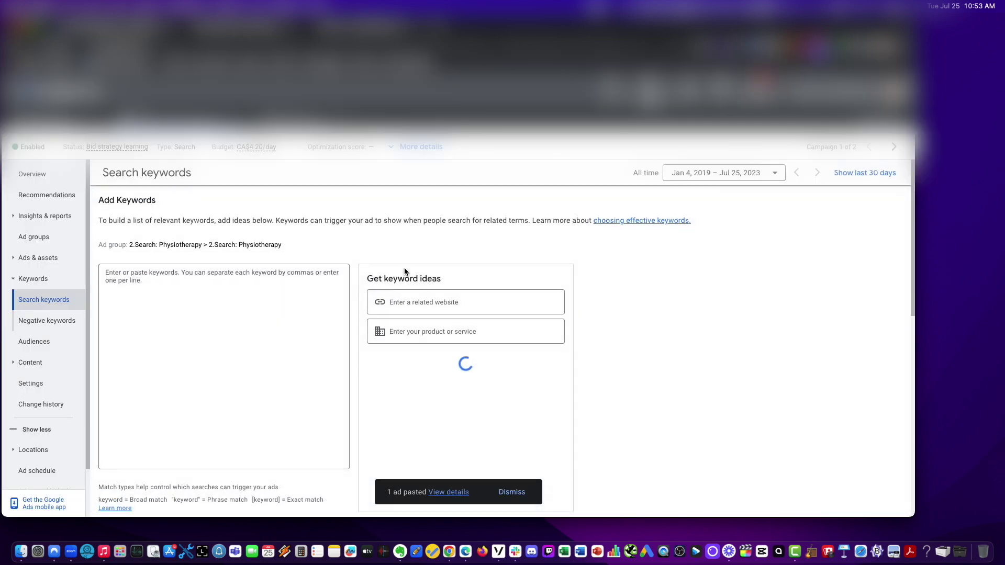
{"action": "left_click", "coordinate": [214, 298]}
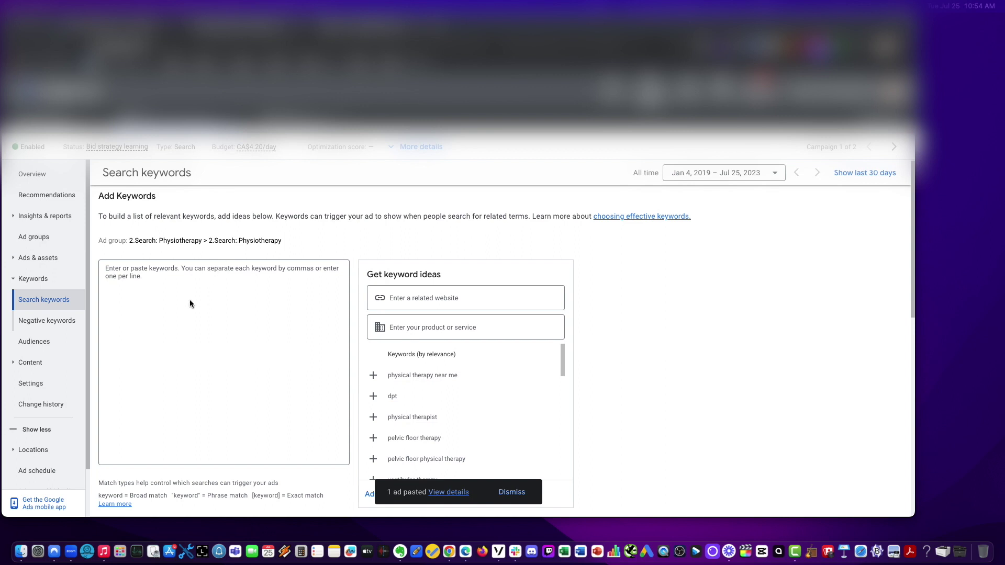
{"action": "left_click", "coordinate": [164, 284]}
{"action": "type", "text": "sport therapy physio therapist best physiotherapy \"physio therapists\" clinic physiotherapy"}
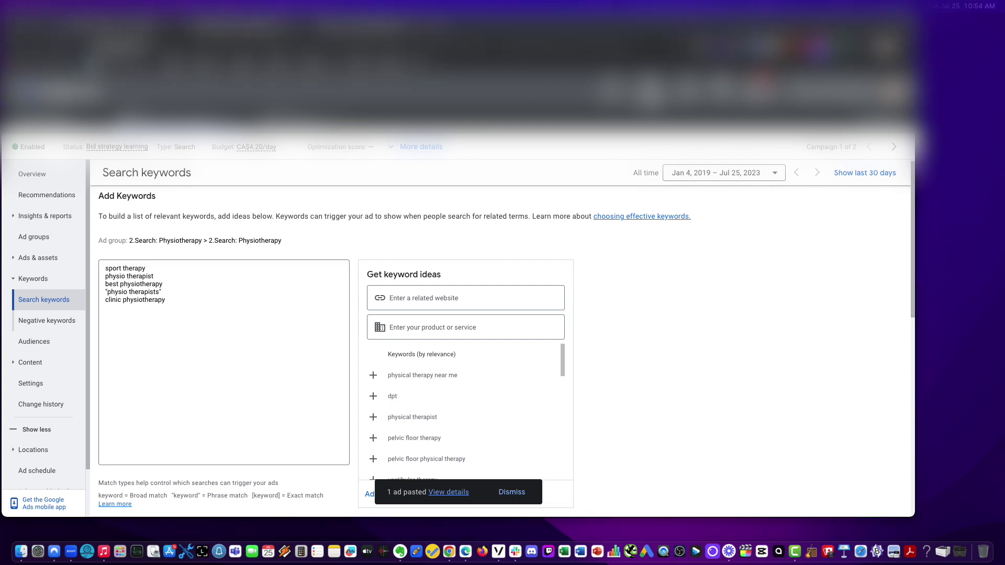
- Extend the new keyword list with physio services, physio treatment, physiotherapy near me and physiotherapy, one per line
{"action": "left_click", "coordinate": [219, 305]}
{"action": "type", "text": "physio services physio treatment"}
{"action": "left_click", "coordinate": [263, 345]}
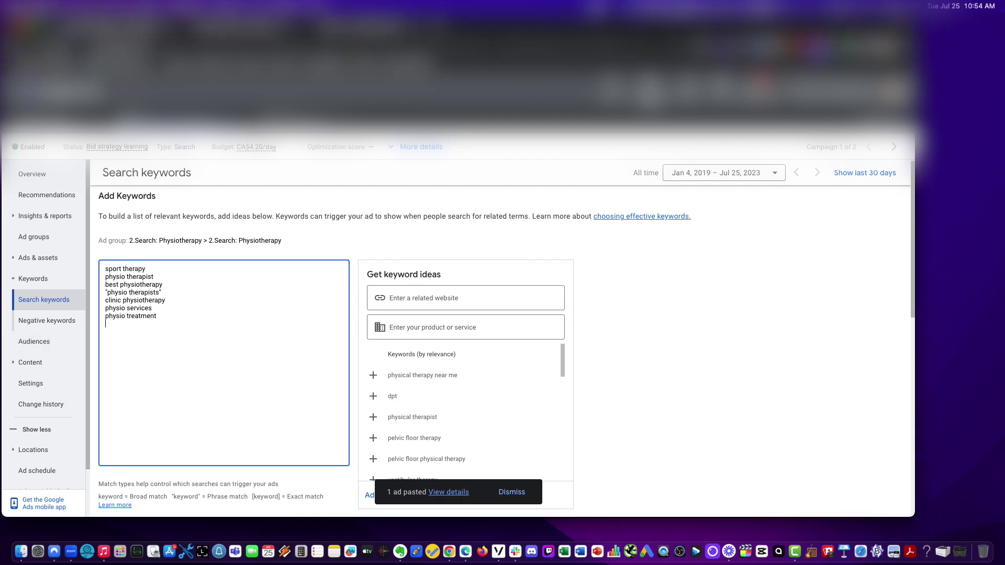
{"action": "type", "text": "physiotherapy near me physiotherapy"}
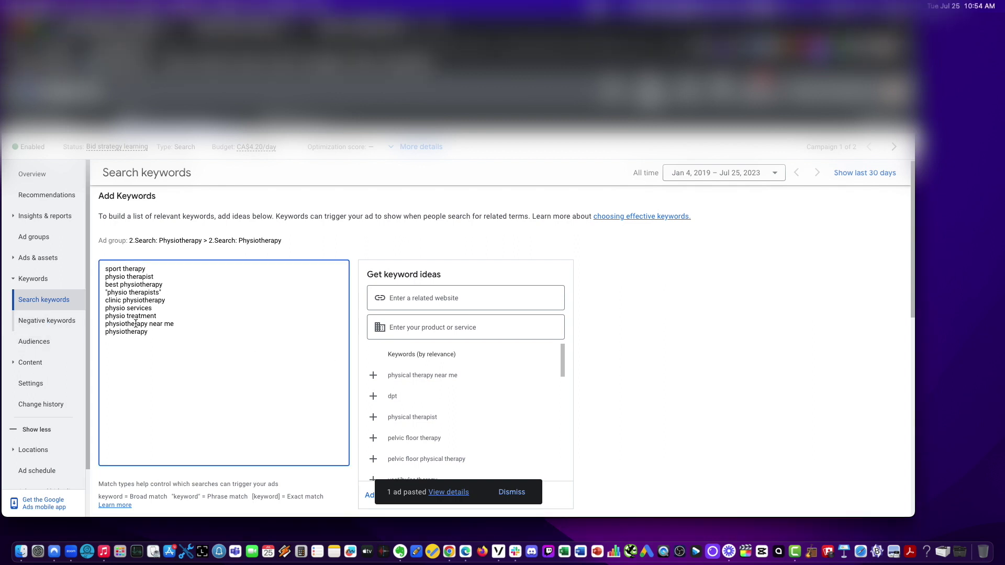
{"action": "key", "text": "Return"}
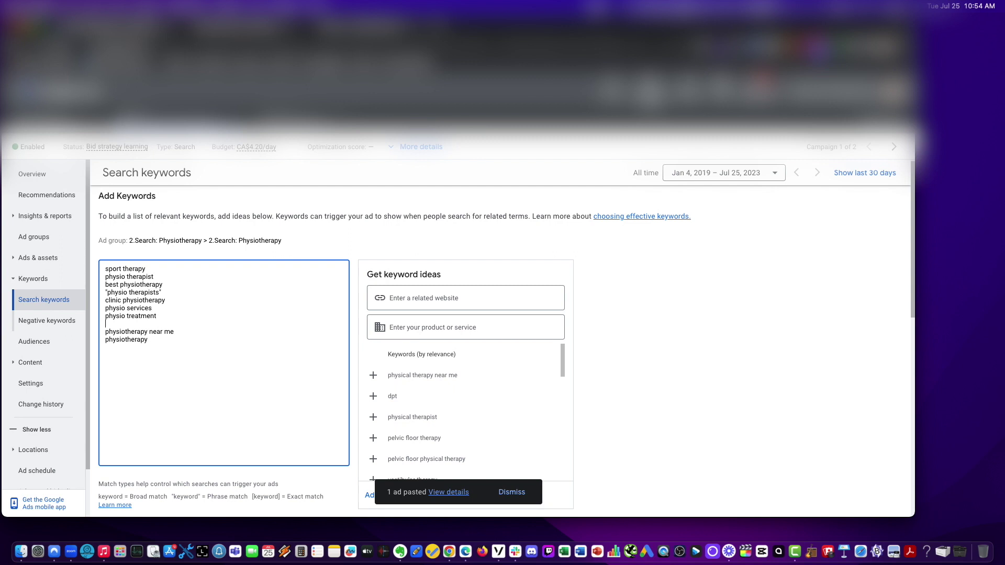
- Add the keywords physiotherapy clinic near me and physiotherapy vancouver at the end of the list
{"action": "left_click", "coordinate": [177, 344]}
{"action": "type", "text": "physiotherapy clinic near me"}
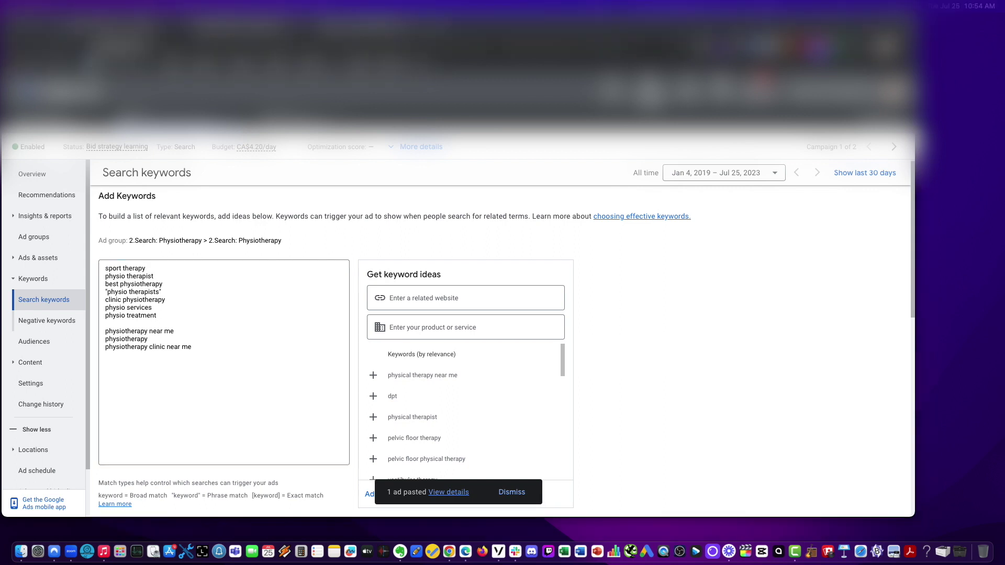
{"action": "left_click", "coordinate": [253, 381]}
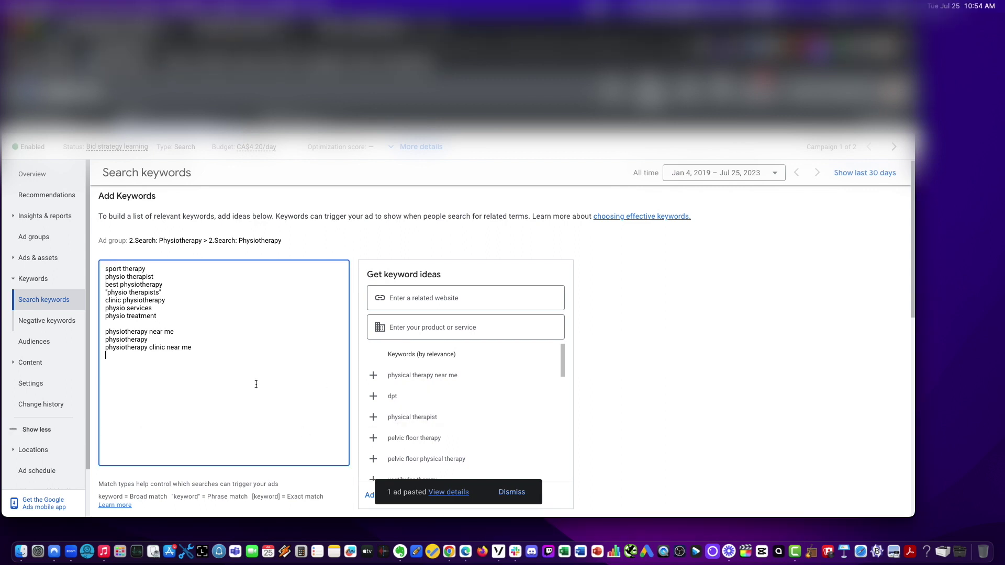
{"action": "type", "text": "physiotherapy vancouver"}
{"action": "key", "text": "super+Tab"}
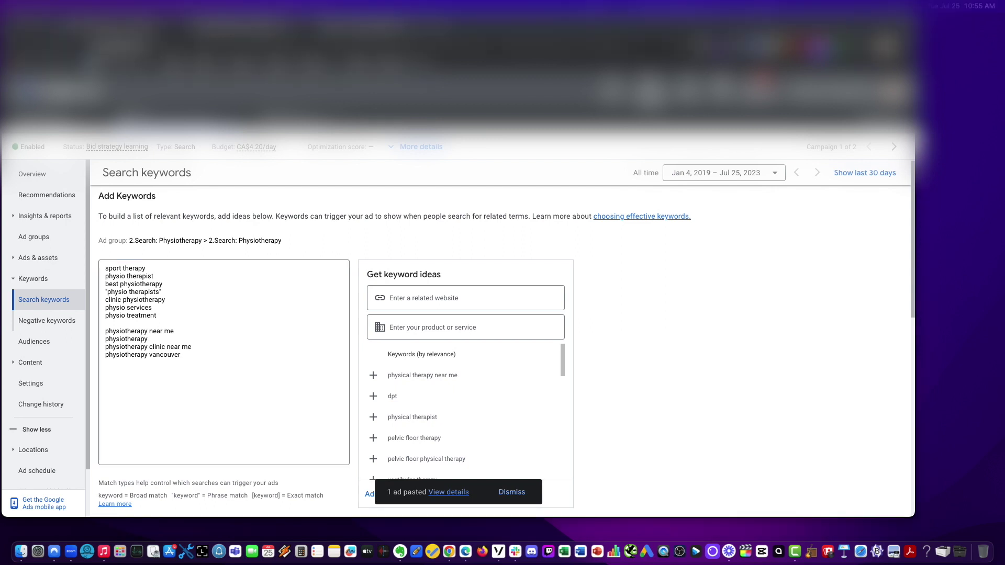
- Append the keywords physiotherapist, physiotherapist near me, physiotherapists, physiotherapists near me and best physiotherapist near me, one per line
{"action": "left_click", "coordinate": [256, 367]}
{"action": "type", "text": "physiotherapist physiotherapist near me physiotherapists"}
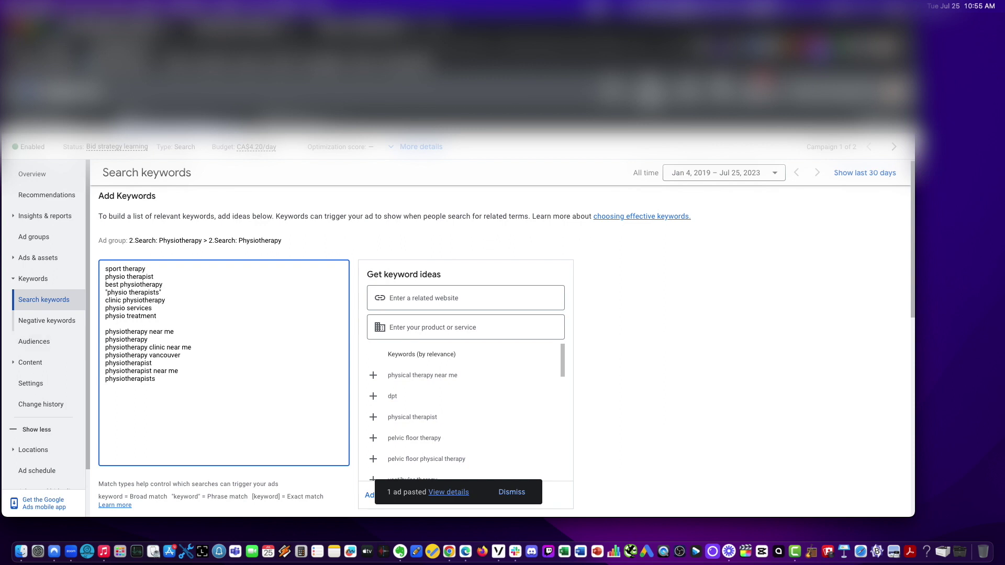
{"action": "key", "text": "super+Tab"}
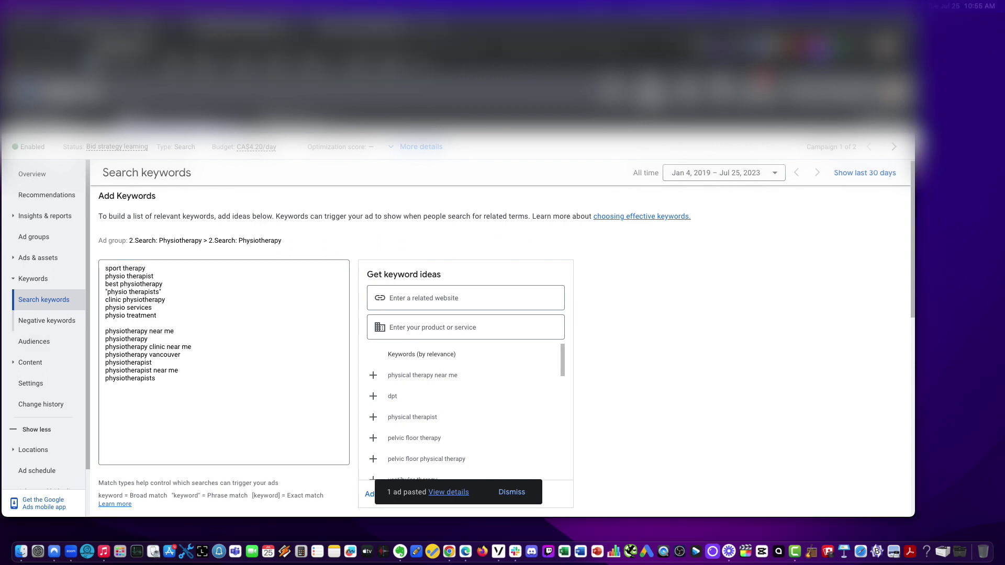
{"action": "left_click", "coordinate": [246, 399]}
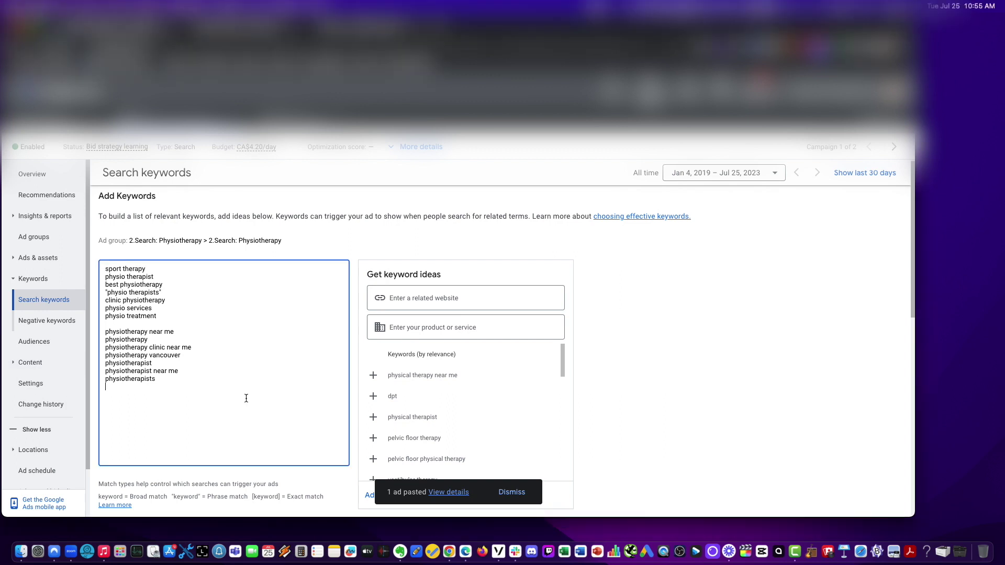
{"action": "type", "text": "physiotherapists near me best physiotherapist near me"}
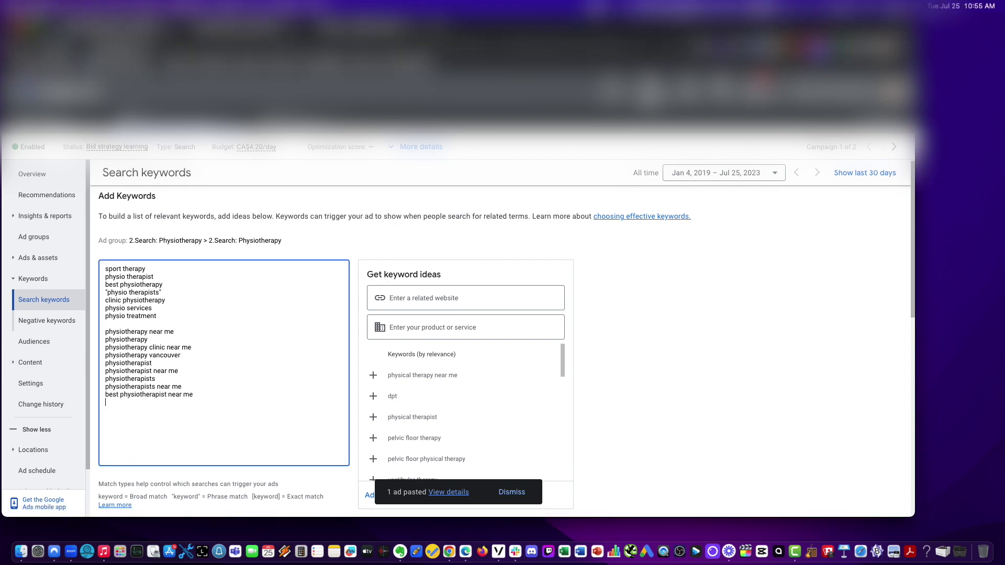
{"action": "key", "text": "super+Tab"}
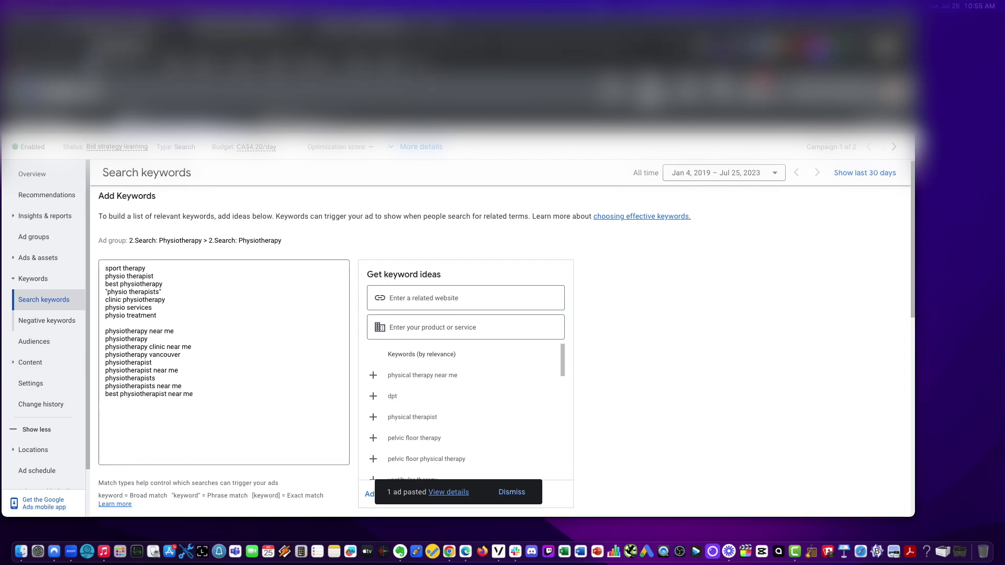
- Append the keywords sports physiotherapist near me and local physiotherapist on separate lines of the list
{"action": "left_click", "coordinate": [217, 395]}
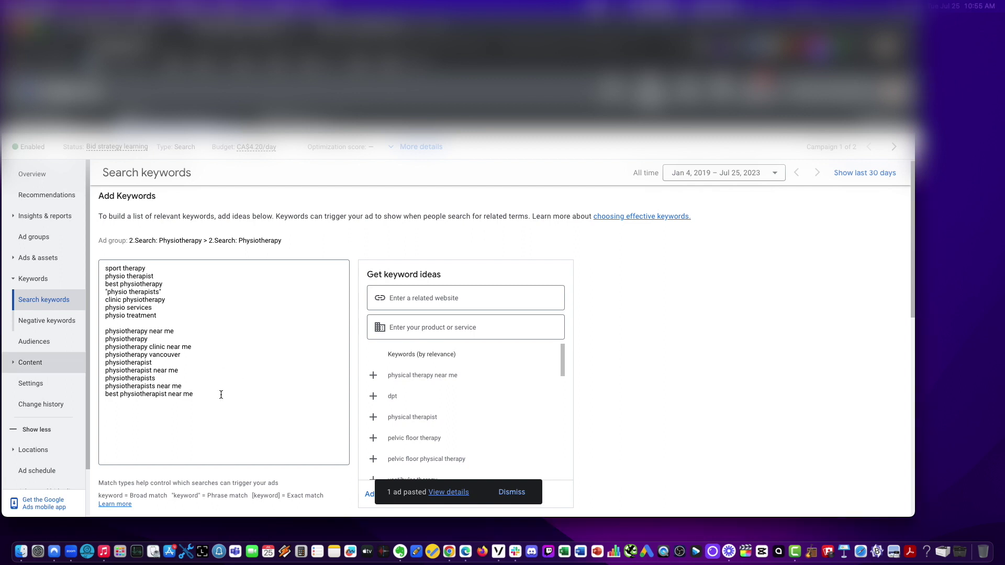
{"action": "type", "text": "sports physiotherapist near me"}
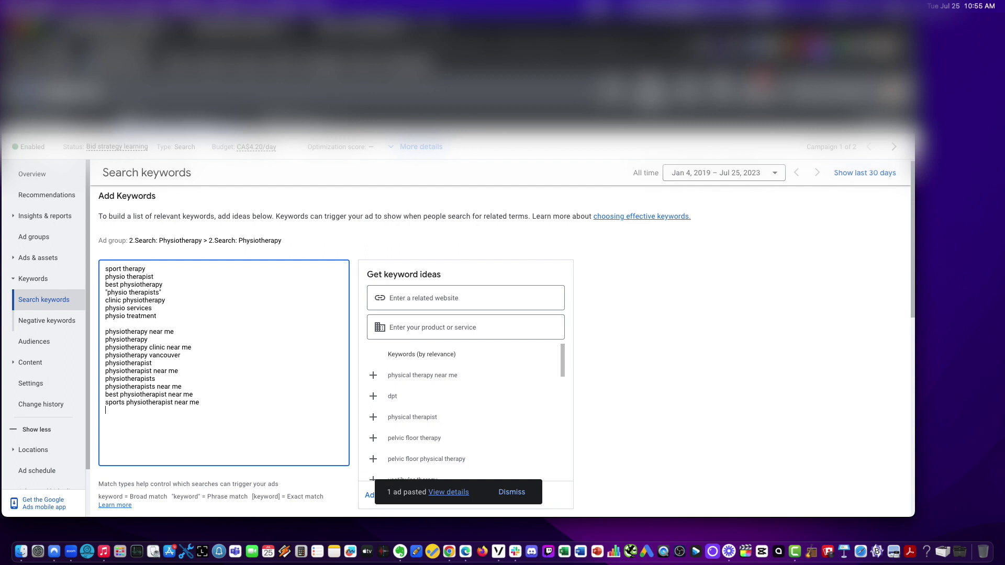
{"action": "key", "text": "super+Tab"}
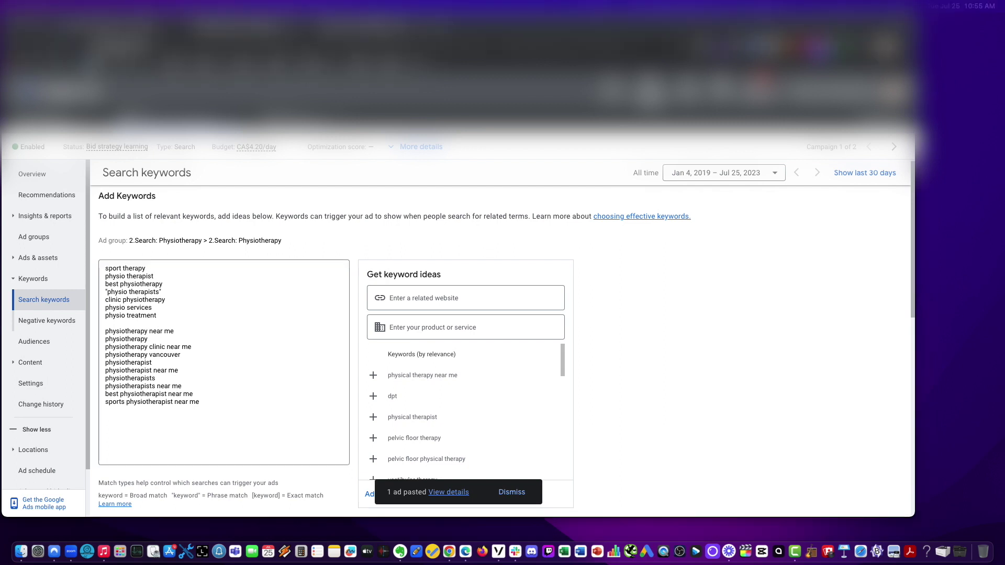
{"action": "left_click", "coordinate": [165, 427]}
{"action": "type", "text": "local physiotherapist"}
{"action": "key", "text": "Return"}
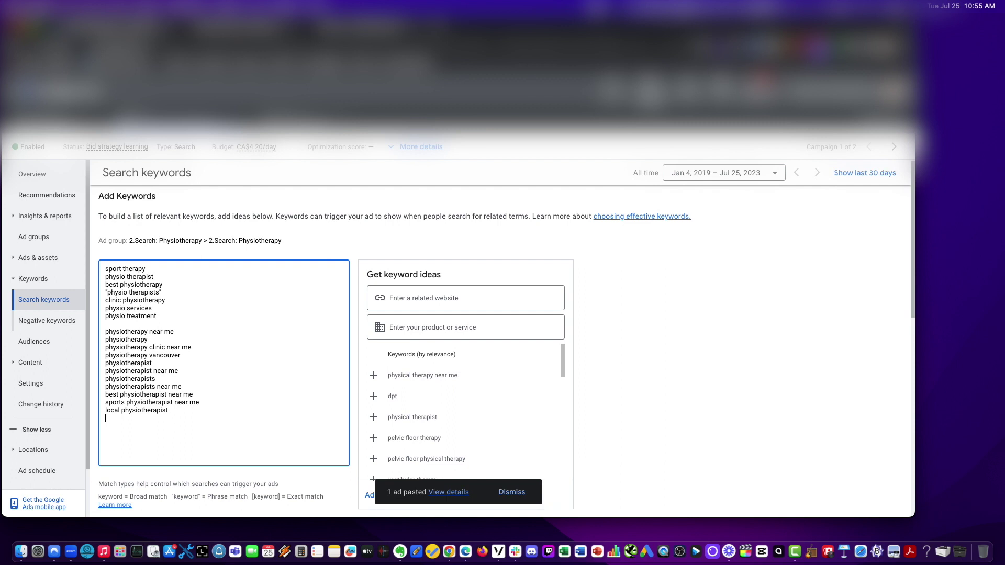
- Append the keyword physiotherapist vancouver on the last line of the new keyword list
{"action": "key", "text": "super+Tab"}
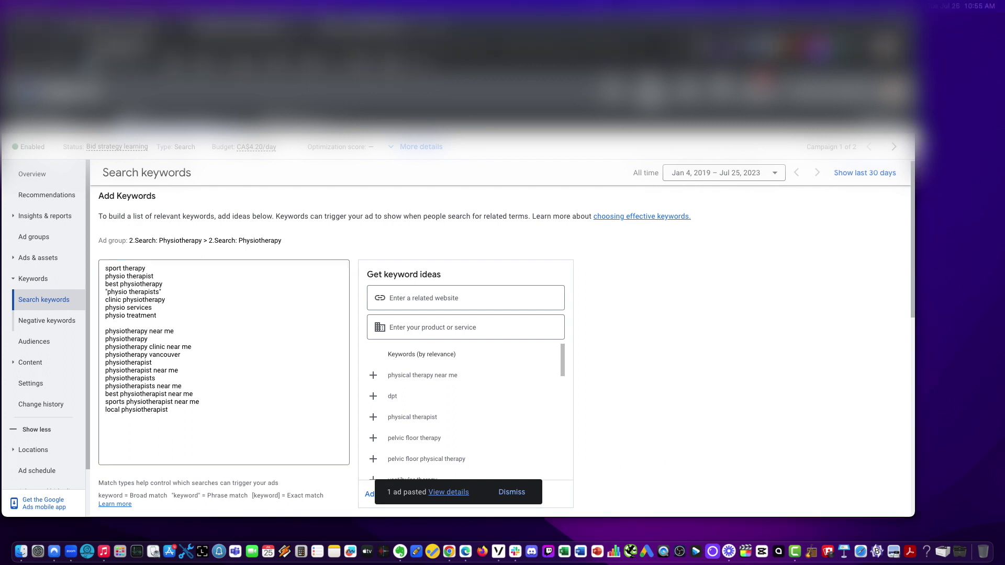
{"action": "left_click", "coordinate": [202, 423]}
{"action": "type", "text": "physiotherapist vancouver"}
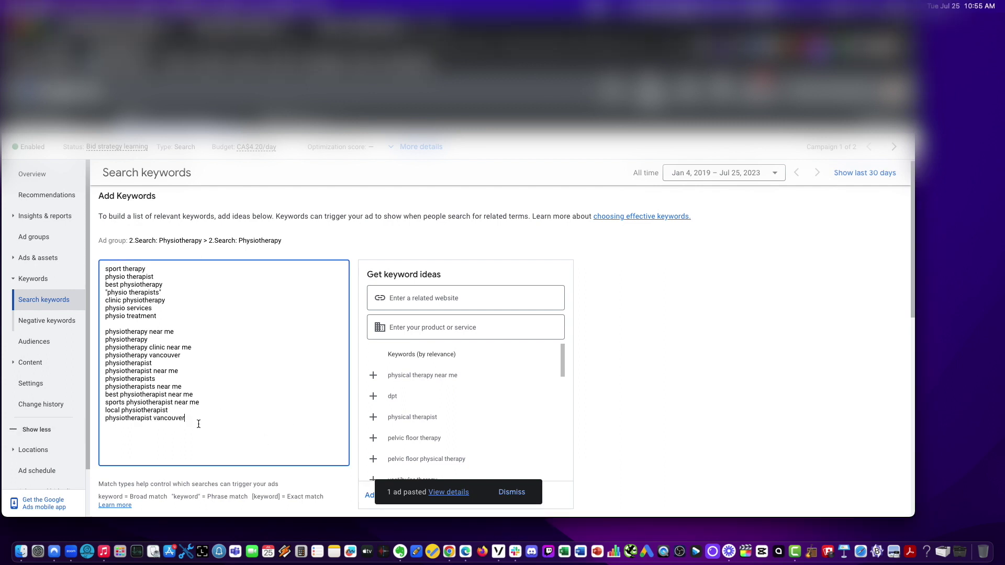
- Move physiotherapy vancouver directly above physiotherapist vancouver and separate this pair from the preceding keywords with a blank line
{"action": "left_click_drag", "start_coordinate": [195, 354], "coordinate": [52, 356]}
{"action": "key", "text": "super+c"}
{"action": "key", "text": "BackSpace"}
{"action": "left_click", "coordinate": [204, 411]}
{"action": "key", "text": "Return"}
{"action": "key", "text": "super+v"}
{"action": "left_click", "coordinate": [197, 411]}
{"action": "key", "text": "Return"}
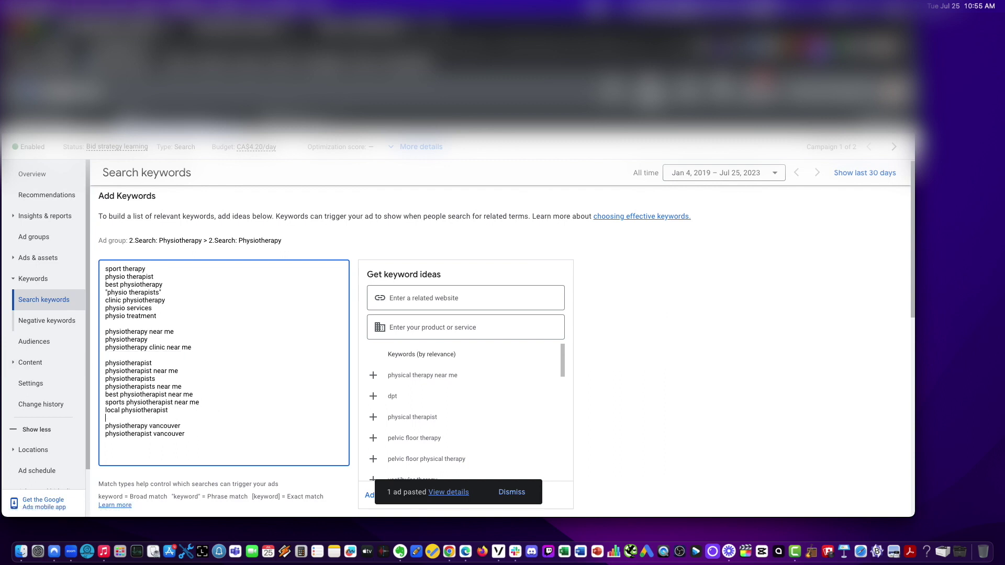
- Duplicate the vancouver keyword pair at the end of the list and change the city in both copies to burnaby
{"action": "left_click_drag", "start_coordinate": [209, 439], "coordinate": [47, 428]}
{"action": "key", "text": "super+c"}
{"action": "left_click", "coordinate": [224, 439]}
{"action": "key", "text": "super+v"}
{"action": "left_click_drag", "start_coordinate": [195, 451], "coordinate": [149, 448]}
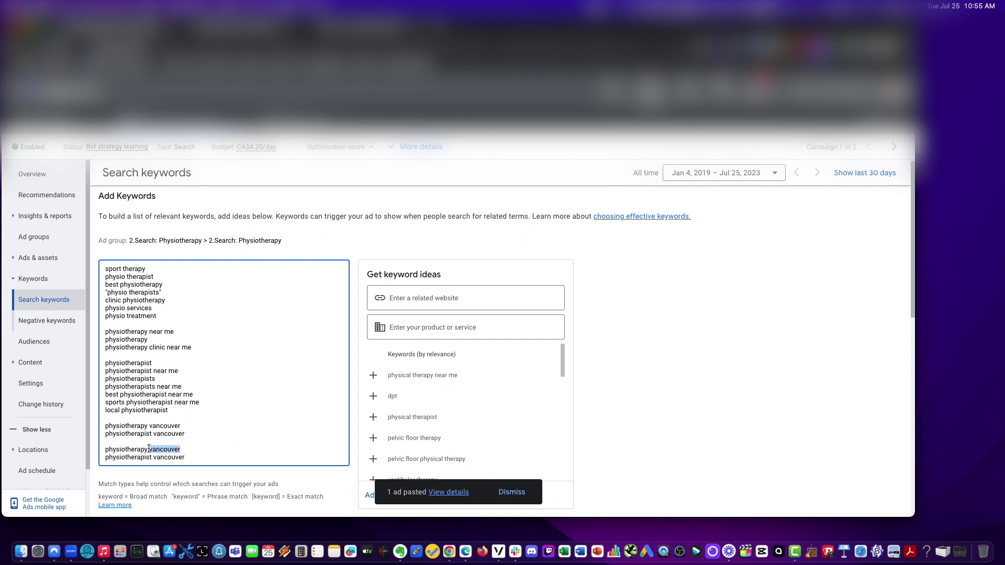
{"action": "type", "text": "burnaby"}
{"action": "scroll", "coordinate": [249, 429], "scroll_direction": "down", "scroll_amount": 1}
{"action": "left_click_drag", "start_coordinate": [187, 425], "coordinate": [155, 426]}
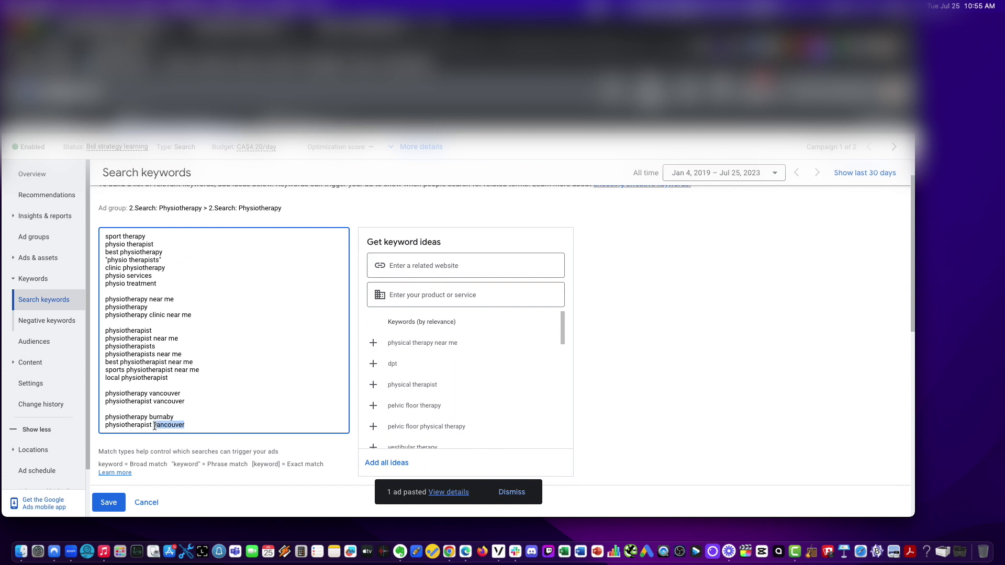
{"action": "type", "text": "burnaby"}
- Copy the physiotherapy and physiotherapist burnaby keywords to the end of the list after a blank line
{"action": "left_click_drag", "start_coordinate": [104, 417], "coordinate": [149, 419]}
{"action": "key", "text": "cmd+c"}
{"action": "left_click", "coordinate": [194, 427]}
{"action": "key", "text": "Return"}
{"action": "key", "text": "Return"}
{"action": "key", "text": "cmd+v"}
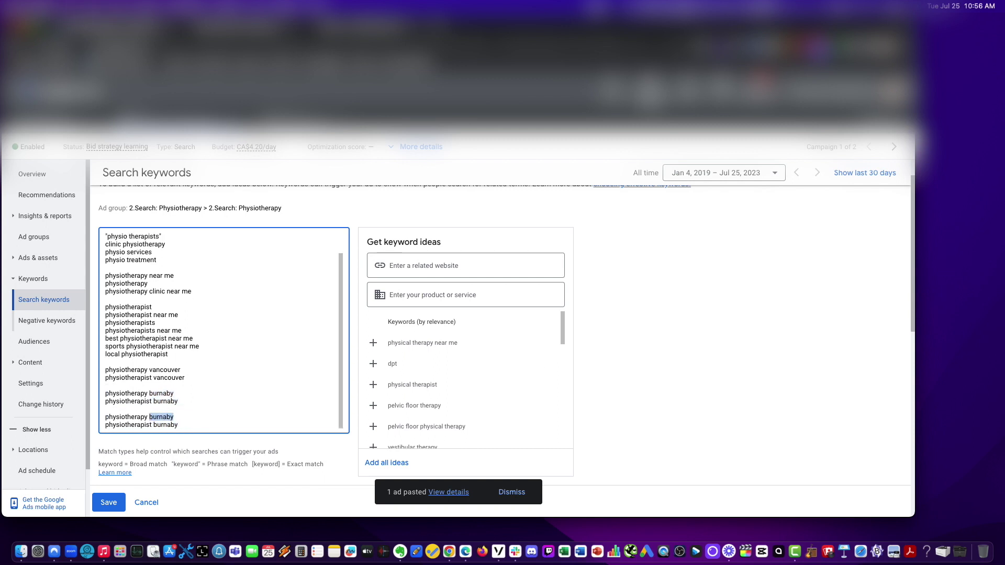
- Change the city in both copied burnaby keywords to Richmond
{"action": "key", "text": "cmd+Tab"}
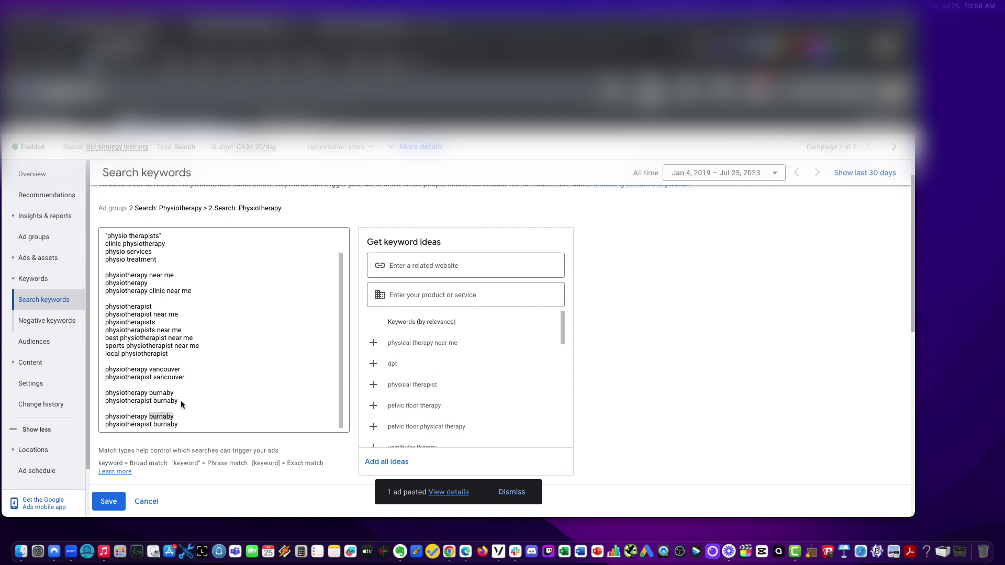
{"action": "key", "text": "cmd+Tab"}
{"action": "type", "text": "Richmond"}
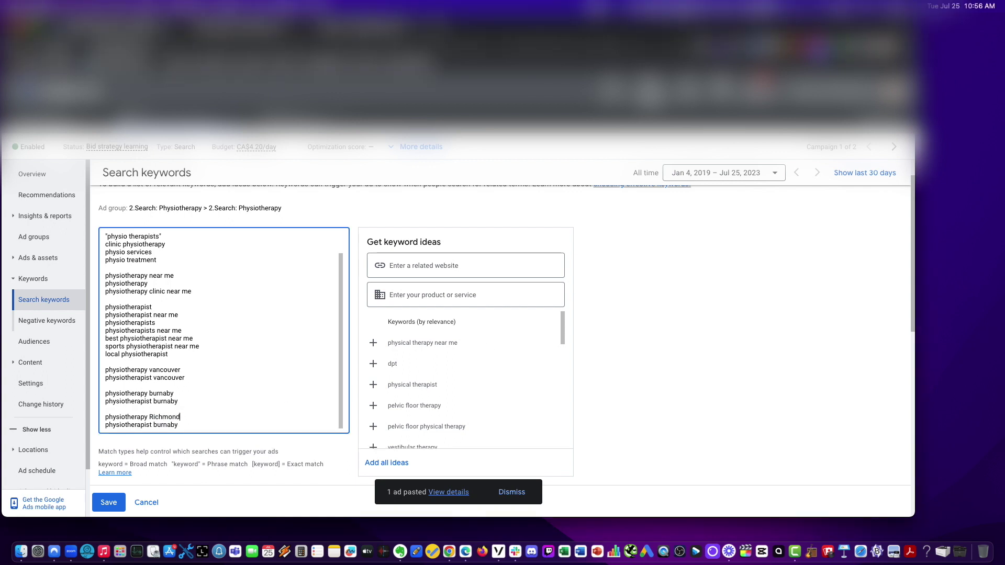
{"action": "left_click_drag", "start_coordinate": [148, 417], "coordinate": [181, 417]}
{"action": "key", "text": "cmd+c"}
{"action": "double_click", "coordinate": [164, 425]}
{"action": "key", "text": "cmd+v"}
- Duplicate the Richmond keyword pair after a blank line and replace the city in both copies with North Vancouver
{"action": "key", "text": "Return"}
{"action": "key", "text": "Return"}
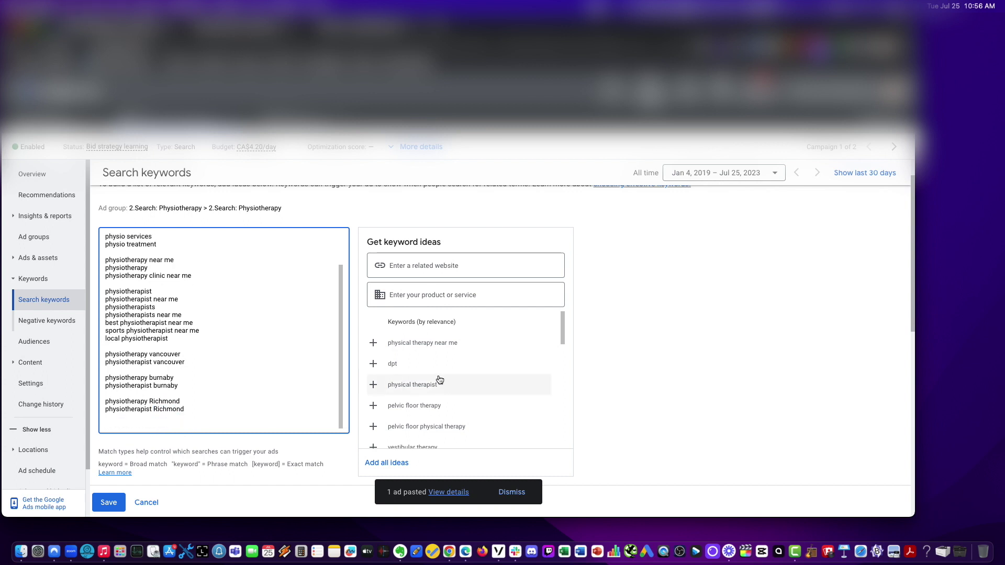
{"action": "left_click_drag", "start_coordinate": [192, 409], "coordinate": [104, 401]}
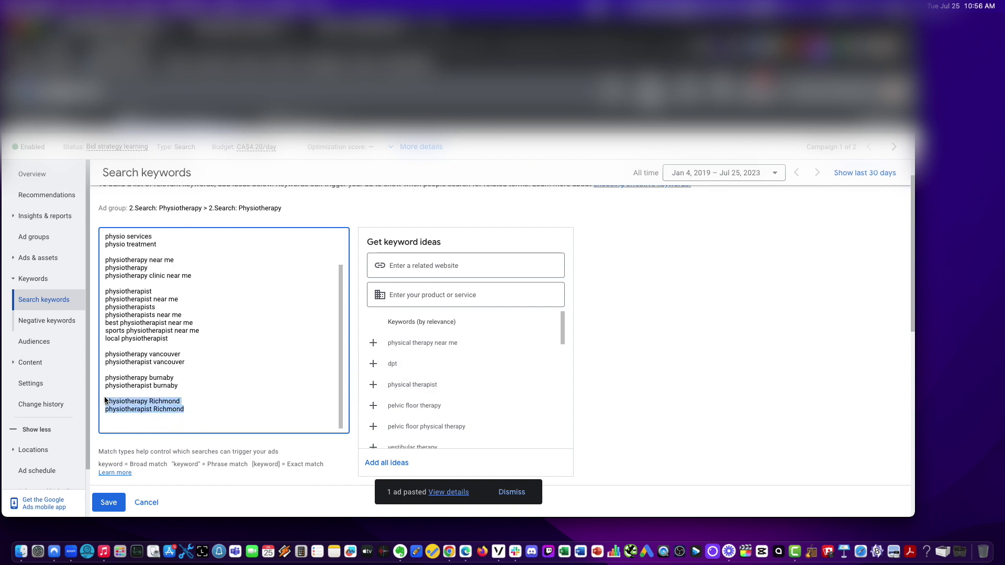
{"action": "key", "text": "cmd+c"}
{"action": "left_click", "coordinate": [126, 425]}
{"action": "key", "text": "cmd+v"}
{"action": "left_click_drag", "start_coordinate": [180, 421], "coordinate": [150, 417]}
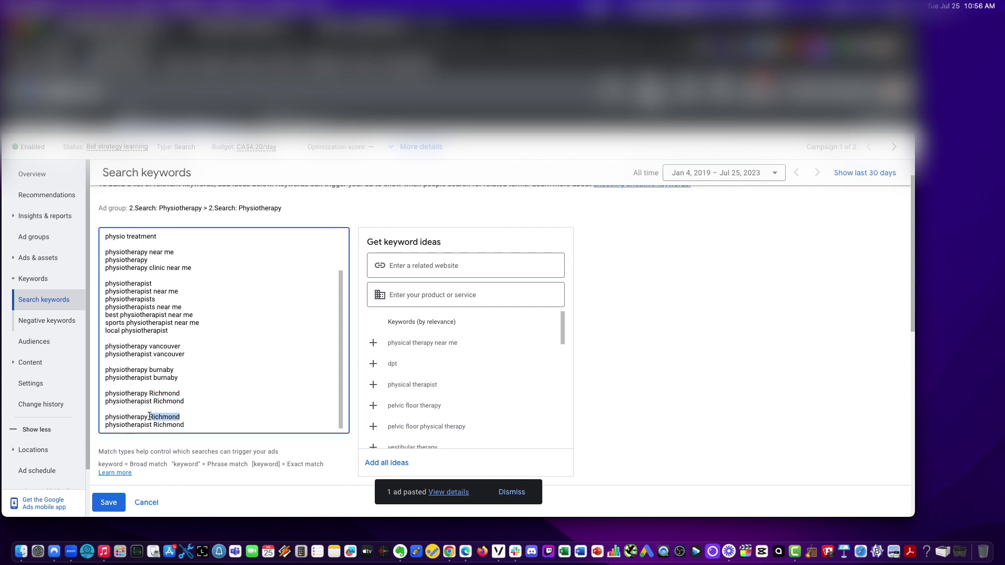
{"action": "type", "text": "North Vancouver"}
{"action": "left_click_drag", "start_coordinate": [149, 417], "coordinate": [91, 420]}
{"action": "key", "text": "super+c"}
{"action": "key", "text": "super+v"}
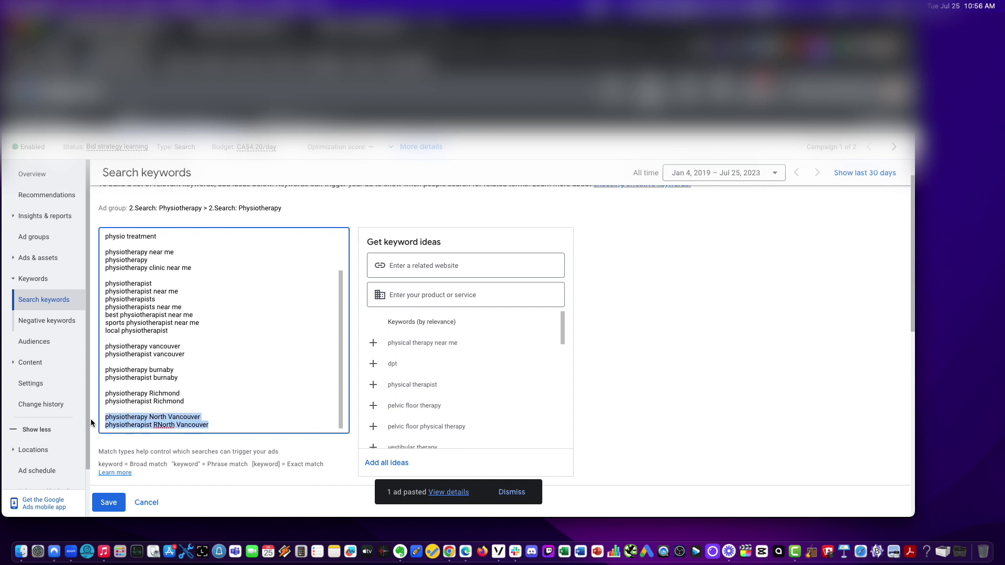
- Duplicate the North Vancouver pair at the end of the list and remove the stray R from the original physiotherapist keyword
{"action": "key", "text": "super+c"}
{"action": "left_click", "coordinate": [212, 424]}
{"action": "key", "text": "Return"}
{"action": "key", "text": "Return"}
{"action": "key", "text": "super+v"}
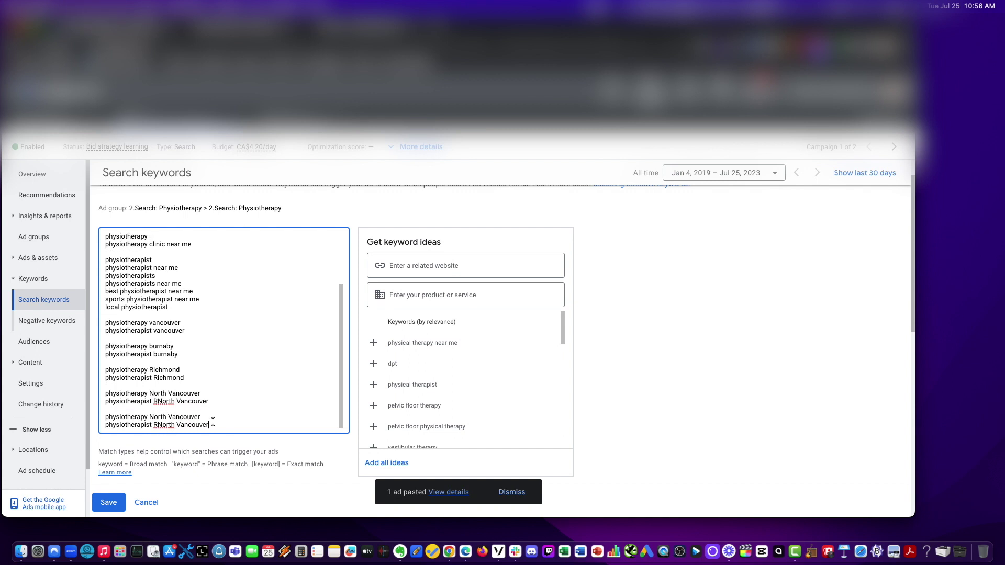
{"action": "left_click", "coordinate": [157, 403]}
{"action": "key", "text": "BackSpace"}
- Change the copied North Vancouver keywords to North Burnaby and delete the stray R before North
{"action": "left_click_drag", "start_coordinate": [214, 420], "coordinate": [158, 424]}
{"action": "type", "text": "Burnaby"}
{"action": "key", "text": "super+v"}
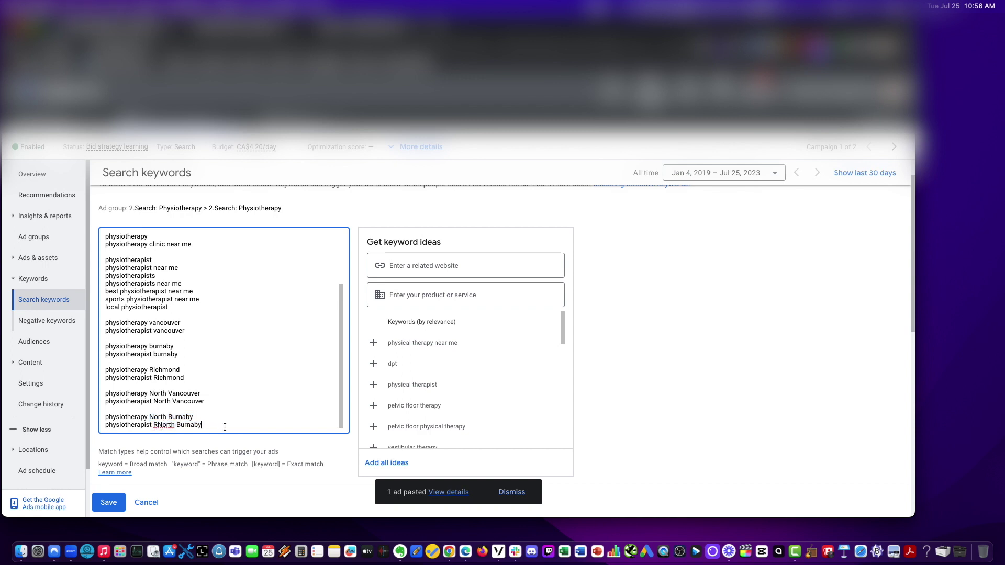
{"action": "left_click", "coordinate": [159, 425]}
{"action": "key", "text": "BackSpace"}
- Copy the North Burnaby keyword pair to the end of the list after a blank line
{"action": "left_click", "coordinate": [210, 425]}
{"action": "key", "text": "Return"}
{"action": "key", "text": "Return"}
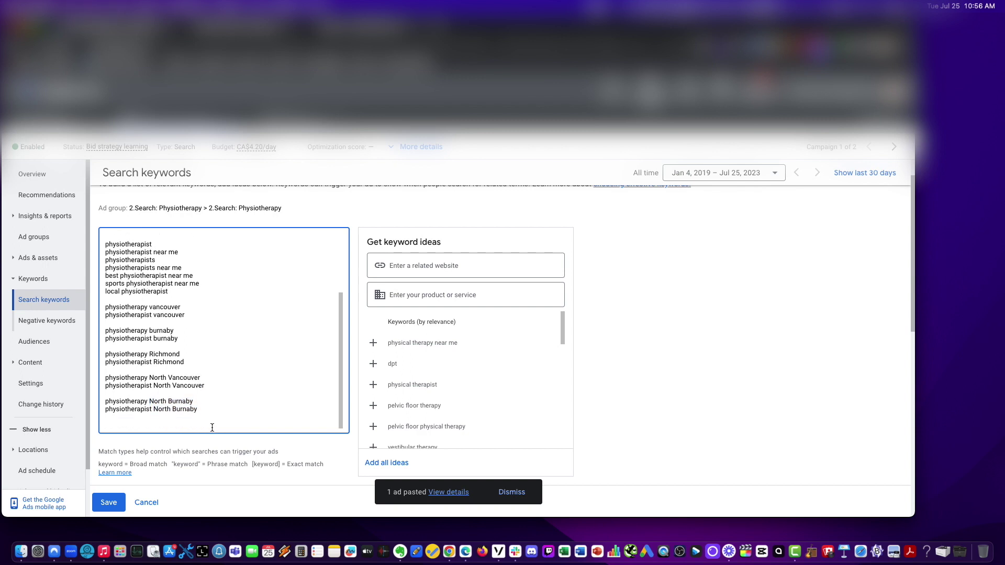
{"action": "key", "text": "super+v"}
{"action": "key", "text": "super+z"}
{"action": "key", "text": "shift+Up"}
{"action": "key", "text": "shift+Up"}
{"action": "key", "text": "super+c"}
{"action": "left_click", "coordinate": [123, 421]}
{"action": "key", "text": "super+v"}
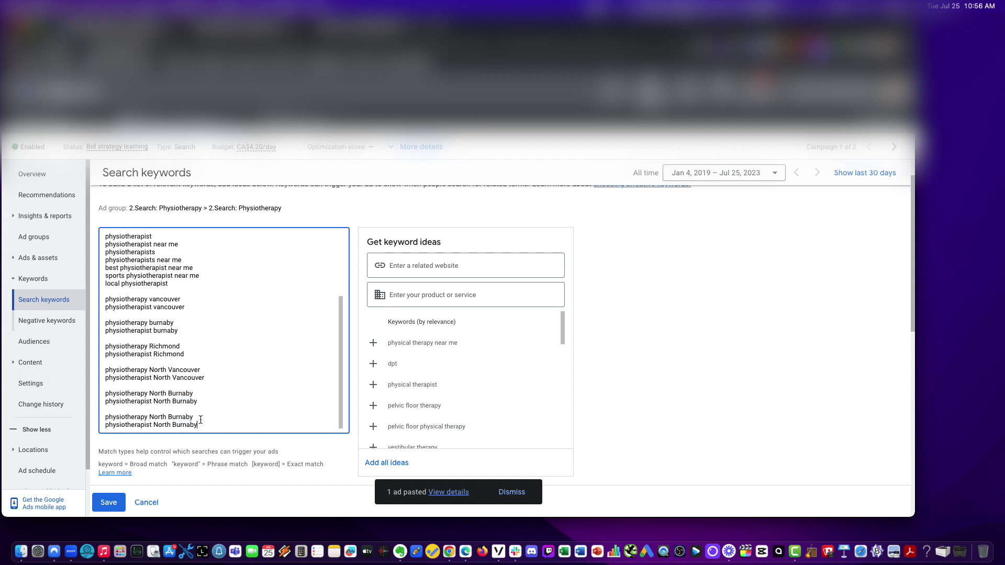
- Replace North Burnaby with Coquitlam in both keywords of the last pair
{"action": "left_click_drag", "start_coordinate": [194, 417], "coordinate": [151, 417]}
{"action": "type", "text": "Coquitlamn"}
{"action": "left_click_drag", "start_coordinate": [189, 422], "coordinate": [153, 425]}
{"action": "left_click", "coordinate": [149, 417]}
{"action": "double_click", "coordinate": [165, 417]}
{"action": "key", "text": "super+c"}
{"action": "key", "text": "super+v"}
- Copy the Coquitlam keyword pair to the end of the list after a blank line
{"action": "key", "text": "Return"}
{"action": "key", "text": "Return"}
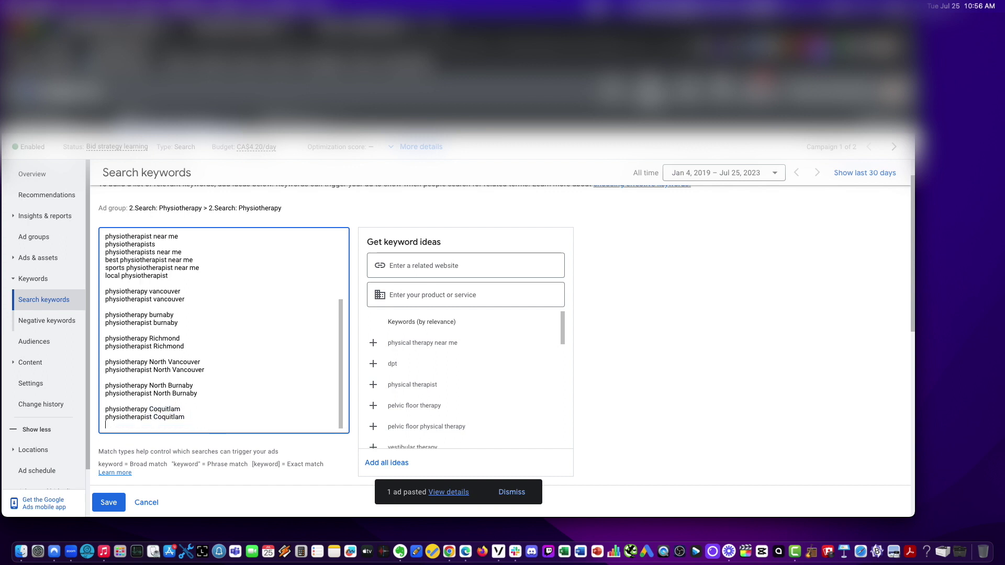
{"action": "left_click_drag", "start_coordinate": [211, 415], "coordinate": [106, 402]}
{"action": "key", "text": "super+c"}
{"action": "left_click", "coordinate": [122, 422]}
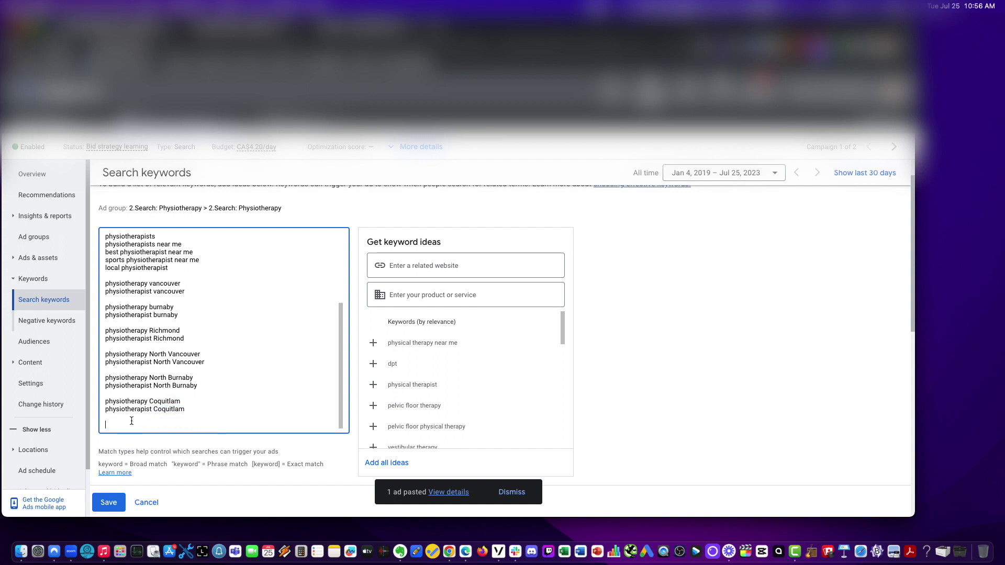
{"action": "key", "text": "super+v"}
- Replace Coquitlam with Port Moody in both keywords of the last pair
{"action": "left_click_drag", "start_coordinate": [186, 409], "coordinate": [153, 413]}
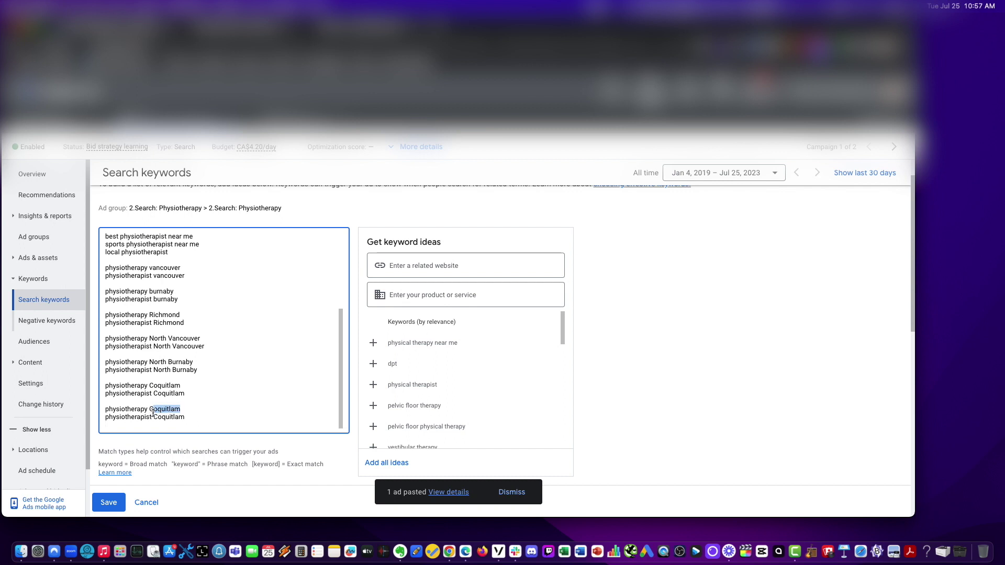
{"action": "type", "text": "oody"}
{"action": "left_click", "coordinate": [152, 410]}
{"action": "key", "text": "BackSpace"}
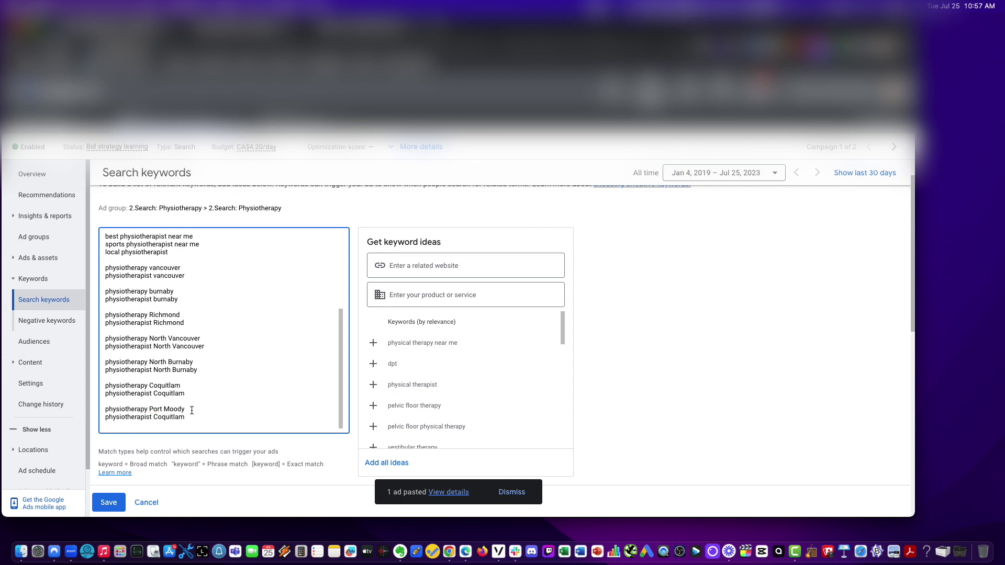
{"action": "left_click_drag", "start_coordinate": [185, 410], "coordinate": [63, 406]}
{"action": "key", "text": "ctrl+v"}
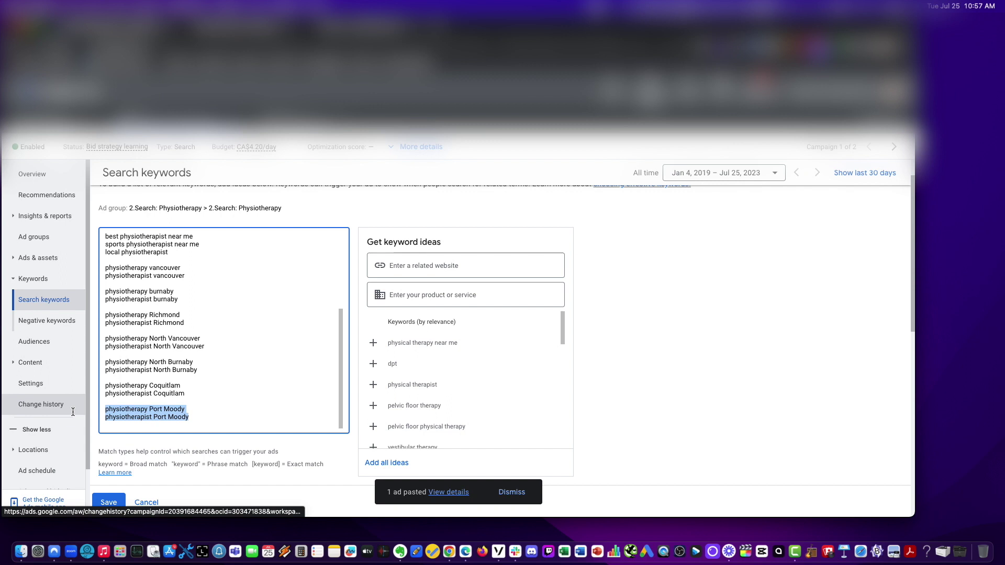
- Duplicate the Port Moody keyword pair after a blank line and change the location in both copies to Tri-cities
{"action": "key", "text": "ctrl+c"}
{"action": "left_click", "coordinate": [218, 421]}
{"action": "key", "text": "Return"}
{"action": "key", "text": "Return"}
{"action": "key", "text": "ctrl+v"}
{"action": "mouse_move", "coordinate": [185, 415]}
{"action": "left_mouse_down"}
{"action": "mouse_move", "coordinate": [154, 417]}
{"action": "mouse_move", "coordinate": [182, 419]}
{"action": "left_mouse_up"}
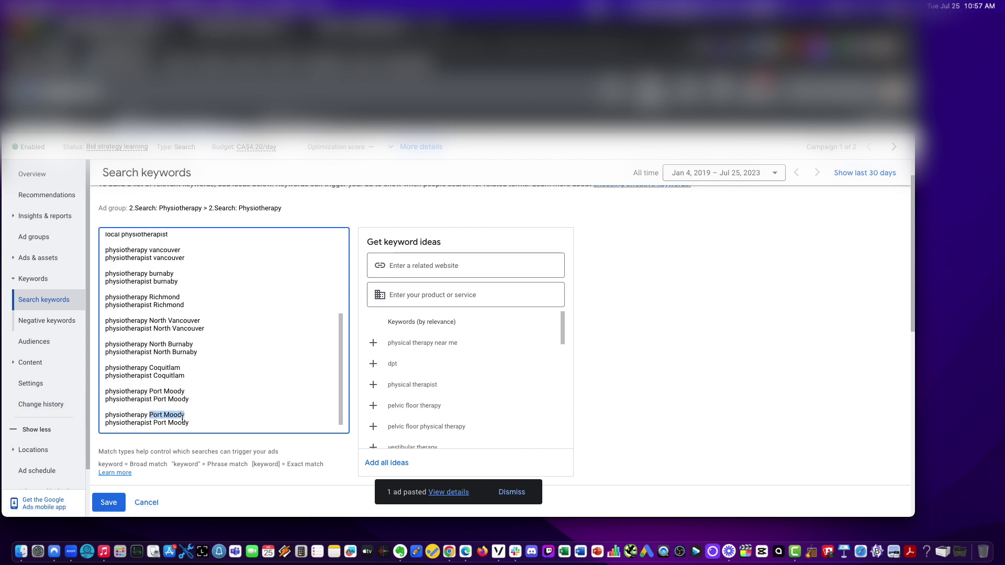
{"action": "type", "text": "Tri-cities"}
{"action": "left_click_drag", "start_coordinate": [176, 416], "coordinate": [42, 406]}
{"action": "key", "text": "super+v"}
{"action": "left_click", "coordinate": [157, 417]}
{"action": "key", "text": "BackSpace"}
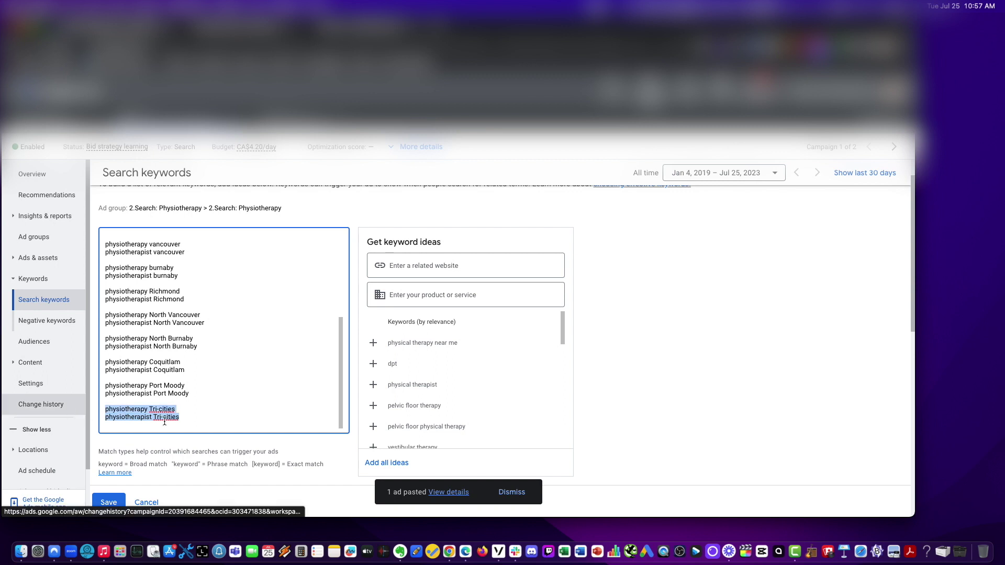
- Duplicate the Tri-cities keyword pair after a blank line and change the location in both copies to Port Coquitlam
{"action": "left_click", "coordinate": [205, 418]}
{"action": "key", "text": "Return"}
{"action": "key", "text": "Return"}
{"action": "key", "text": "super+v"}
{"action": "left_click_drag", "start_coordinate": [176, 417], "coordinate": [150, 417]}
{"action": "type", "text": "Pow"}
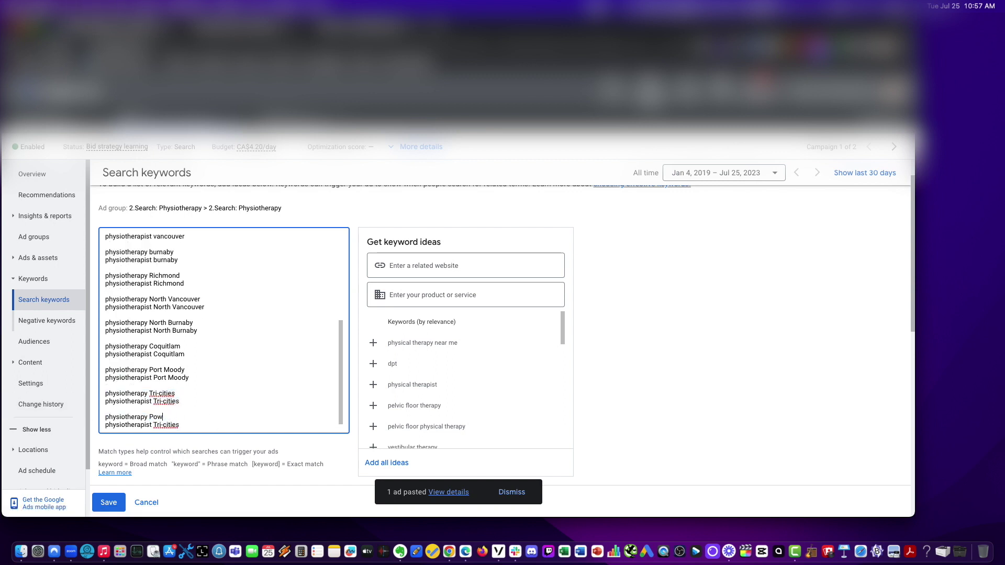
{"action": "type", "text": "t Coquitlam"}
{"action": "left_click_drag", "start_coordinate": [150, 417], "coordinate": [195, 417]}
{"action": "key", "text": "super+c"}
{"action": "scroll", "coordinate": [157, 414], "scroll_direction": "down", "scroll_amount": 1}
{"action": "double_click", "coordinate": [166, 417]}
{"action": "key", "text": "super+v"}
- Copy the Port Coquitlam keyword pair to the end of the list after a blank line
{"action": "key", "text": "shift+alt+Left"}
{"action": "key", "text": "shift+alt+Left"}
{"action": "key", "text": "shift+alt+Left"}
{"action": "key", "text": "shift+alt+Left"}
{"action": "key", "text": "shift+alt+Left"}
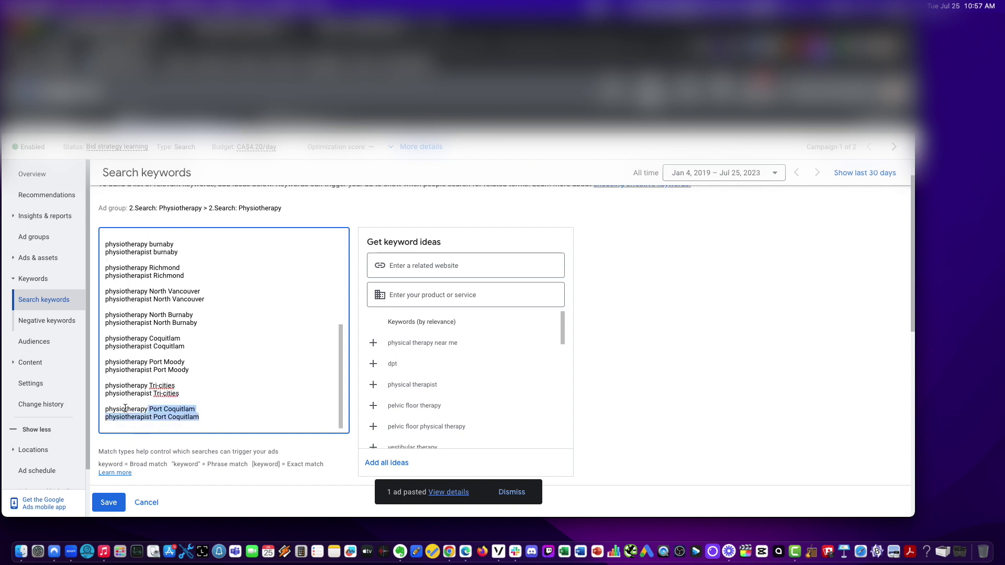
{"action": "left_click", "coordinate": [126, 408], "text": "shift"}
{"action": "left_click", "coordinate": [97, 406], "text": "shift"}
{"action": "key", "text": "super+c"}
{"action": "key", "text": "Right"}
{"action": "key", "text": "Return"}
{"action": "key", "text": "Return"}
{"action": "key", "text": "super+v"}
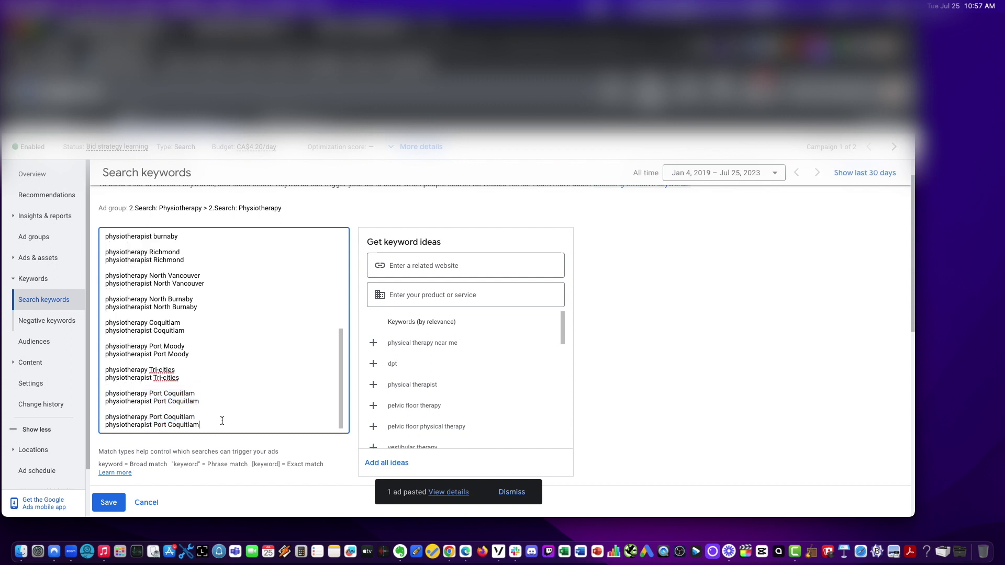
- Replace Port Coquitlam with Surrey in both keywords of the last pair
{"action": "left_click_drag", "start_coordinate": [198, 418], "coordinate": [149, 416]}
{"action": "type", "text": "Su"}
{"action": "double_click", "coordinate": [153, 417]}
{"action": "left_click_drag", "start_coordinate": [199, 425], "coordinate": [152, 422]}
{"action": "key", "text": "super+v"}
- Duplicate the Surrey keyword pair after a blank line and change the city in both copies to New Westminster
{"action": "left_click_drag", "start_coordinate": [215, 426], "coordinate": [89, 415]}
{"action": "key", "text": "super+c"}
{"action": "left_click", "coordinate": [177, 423]}
{"action": "key", "text": "Return"}
{"action": "key", "text": "Return"}
{"action": "key", "text": "super+v"}
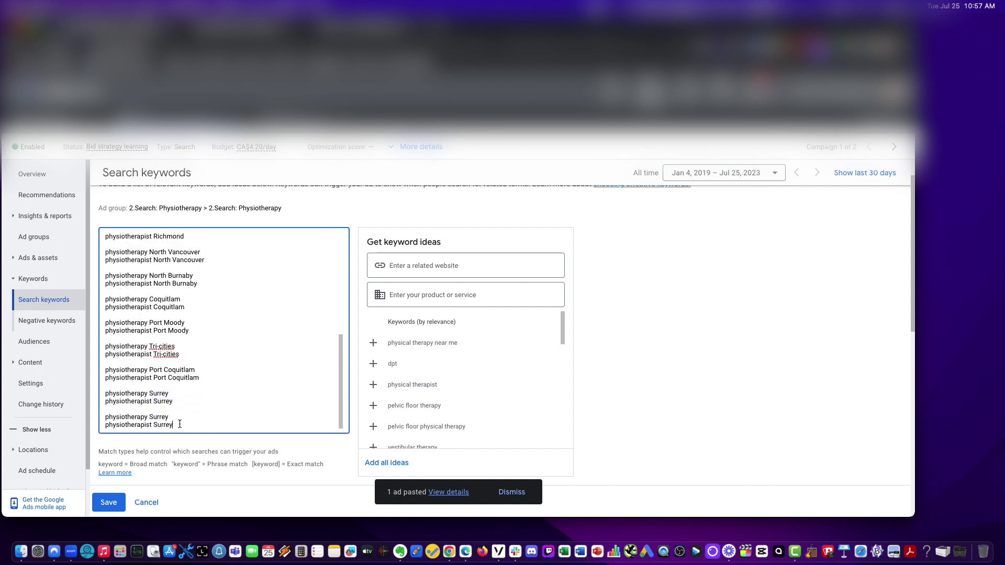
{"action": "left_click_drag", "start_coordinate": [170, 418], "coordinate": [151, 418]}
{"action": "type", "text": "New Westminst"}
{"action": "left_click", "coordinate": [150, 418], "text": "shift"}
{"action": "key", "text": "super+c"}
{"action": "left_click_drag", "start_coordinate": [173, 425], "coordinate": [153, 425]}
{"action": "key", "text": "super+v"}
- Duplicate the New Westminster keyword pair after a blank line and change the location in both copies to Lower Mainland
{"action": "key", "text": "shift+Up"}
{"action": "key", "text": "super+shift+Left"}
{"action": "key", "text": "Right"}
{"action": "key", "text": "Return"}
{"action": "key", "text": "Return"}
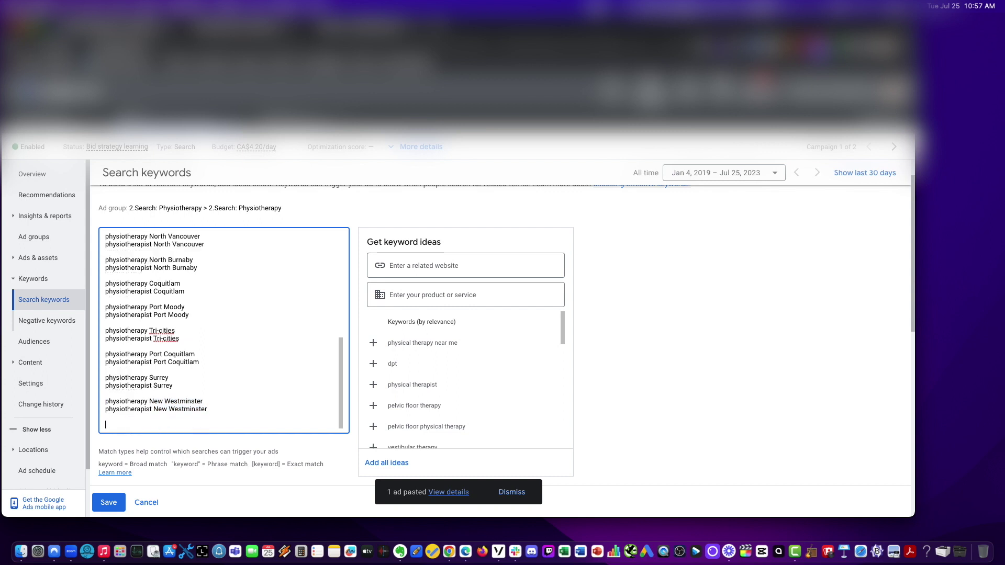
{"action": "key", "text": "super+v"}
{"action": "left_click_drag", "start_coordinate": [203, 417], "coordinate": [151, 419]}
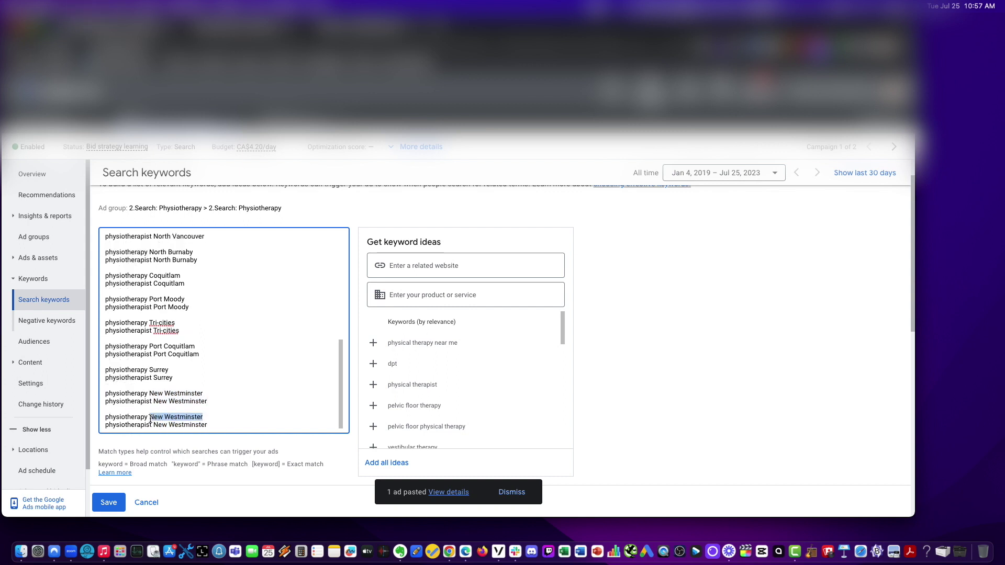
{"action": "type", "text": "Lower Main"}
{"action": "key", "text": "cmd+c"}
{"action": "mouse_move", "coordinate": [152, 419]}
{"action": "left_mouse_down"}
{"action": "mouse_move", "coordinate": [198, 419]}
{"action": "mouse_move", "coordinate": [153, 425]}
{"action": "left_mouse_up"}
{"action": "key", "text": "cmd+v"}
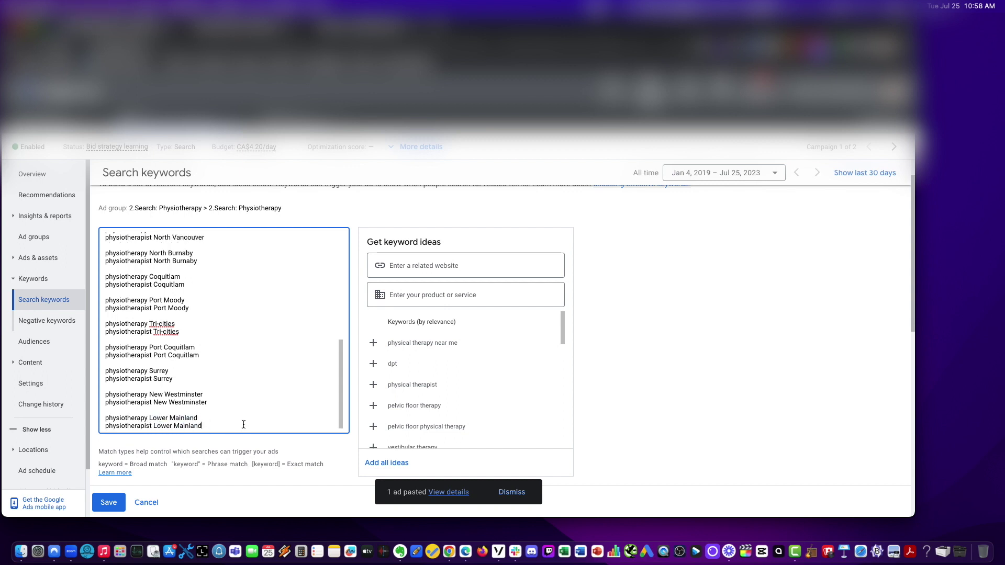
- Duplicate the whole block of location keywords, from physiotherapy vancouver to physiotherapist Lower Mainland, at the end of the list
{"action": "scroll", "coordinate": [243, 425], "scroll_direction": "up", "scroll_amount": 5}
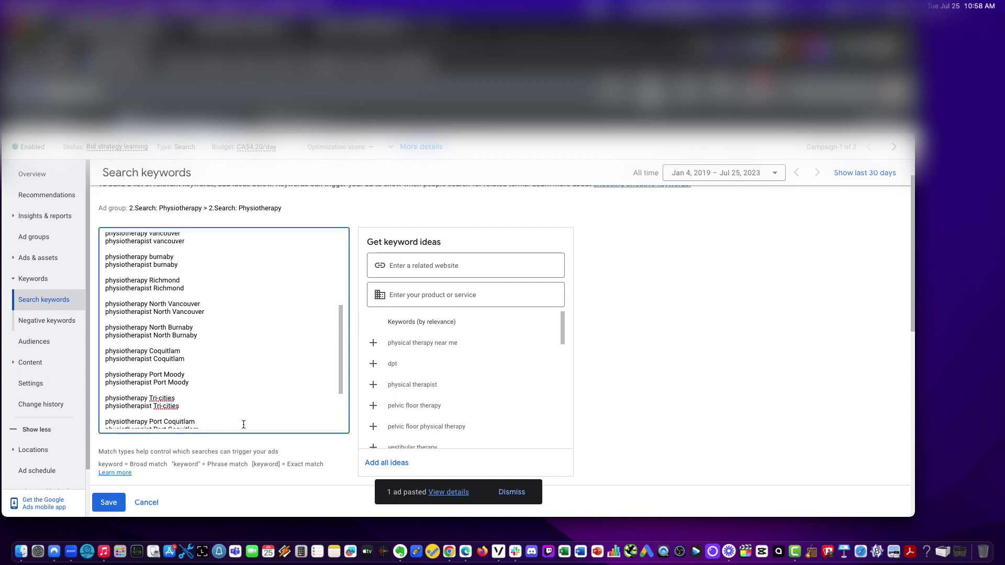
{"action": "left_click", "coordinate": [106, 289]}
{"action": "key", "text": "cmd+shift+Down"}
{"action": "scroll", "coordinate": [242, 356], "scroll_direction": "down", "scroll_amount": 4}
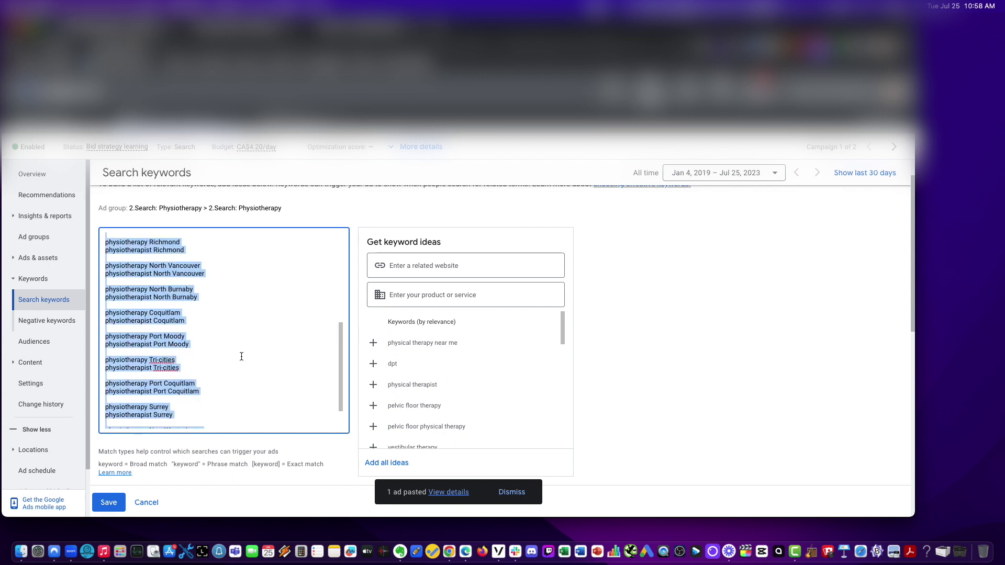
{"action": "scroll", "coordinate": [241, 362], "scroll_direction": "down", "scroll_amount": 5}
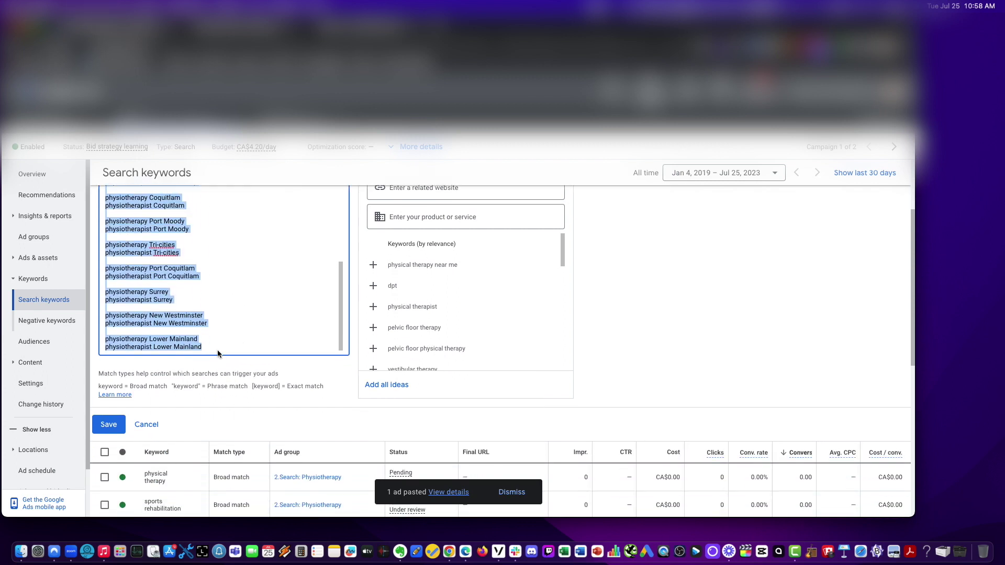
{"action": "key", "text": "Right"}
{"action": "scroll", "coordinate": [206, 320], "scroll_direction": "up", "scroll_amount": 5}
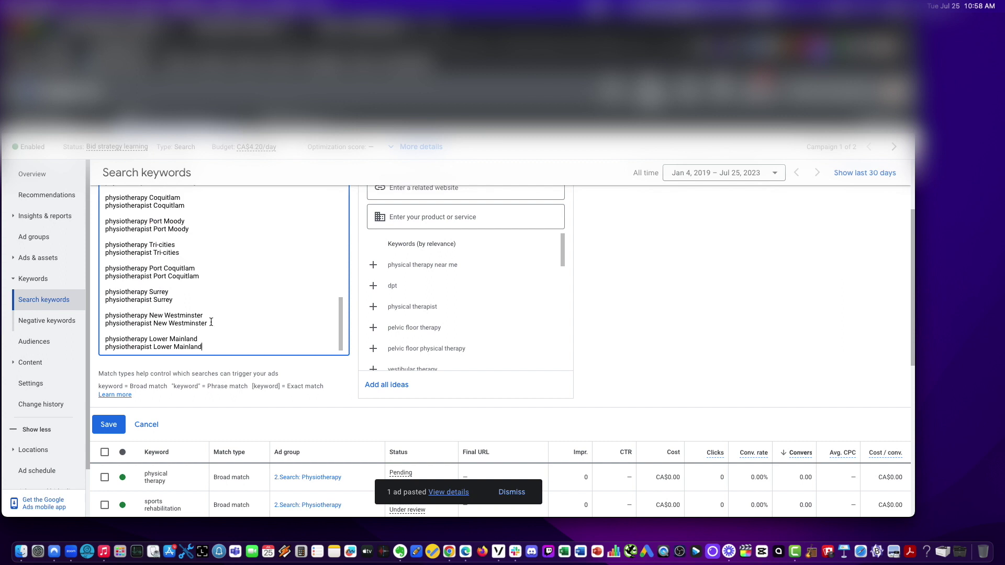
{"action": "scroll", "coordinate": [207, 321], "scroll_direction": "up", "scroll_amount": 3}
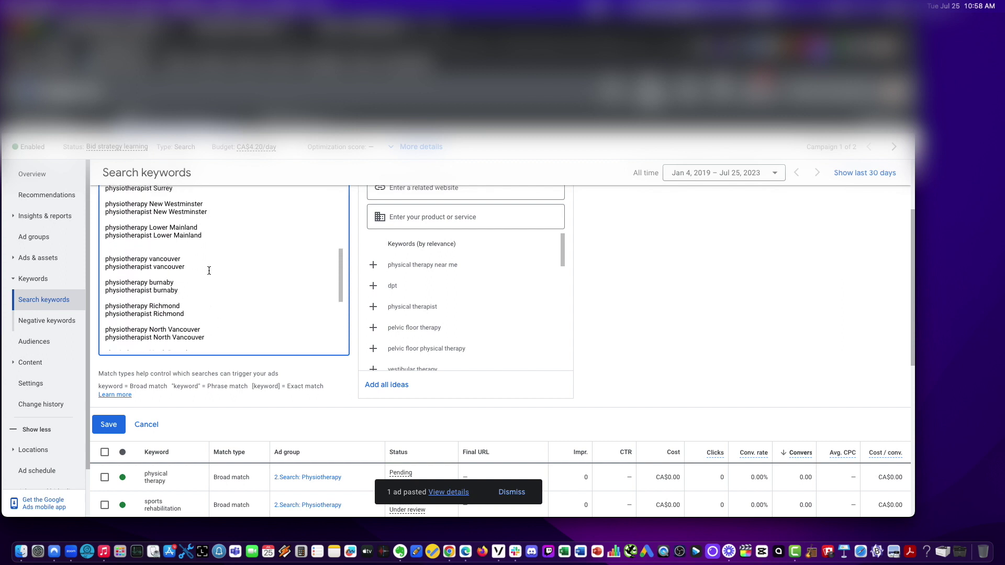
- In the duplicated block, move vancouver to the front to give vancouver physiotherapy and vancouver physiotherapist
{"action": "left_click_drag", "start_coordinate": [181, 259], "coordinate": [84, 260]}
{"action": "left_click", "coordinate": [151, 261]}
{"action": "double_click", "coordinate": [165, 261]}
{"action": "left_click", "coordinate": [184, 260]}
{"action": "key", "text": "BackSpace"}
{"action": "key", "text": "super+v"}
{"action": "key", "text": "BackSpace"}
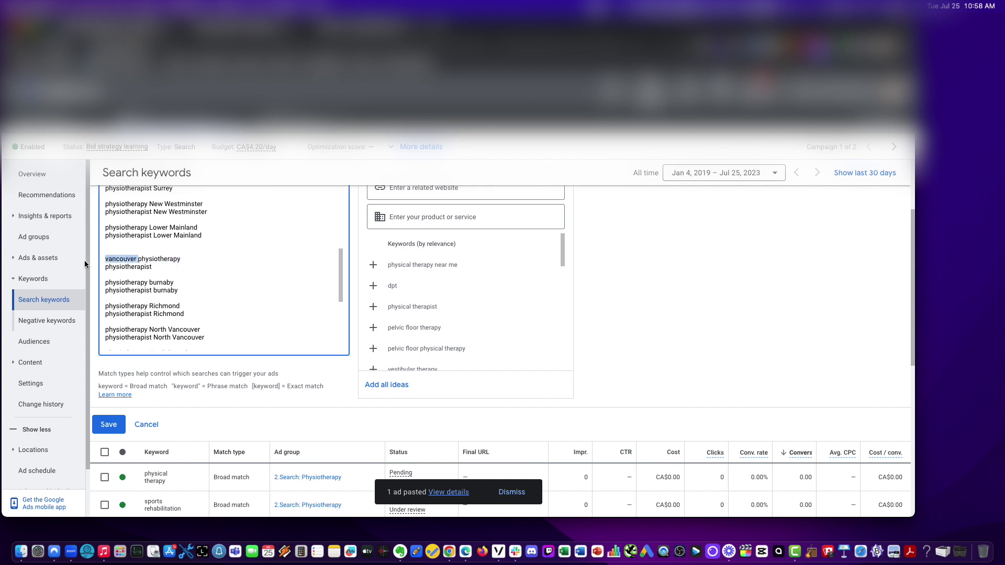
{"action": "left_click", "coordinate": [106, 267]}
{"action": "key", "text": "super+v"}
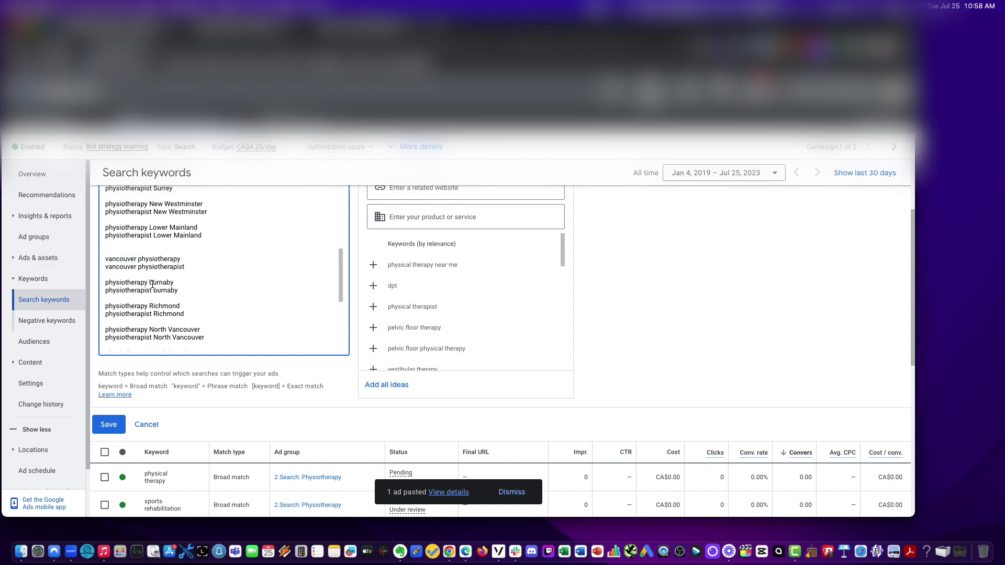
- Reorder the duplicated burnaby pair to read burnaby physiotherapy and burnaby physiotherapist
{"action": "left_click_drag", "start_coordinate": [174, 283], "coordinate": [149, 283]}
{"action": "key", "text": "super+x"}
{"action": "left_click", "coordinate": [106, 283]}
{"action": "key", "text": "super+v"}
{"action": "left_click_drag", "start_coordinate": [189, 290], "coordinate": [152, 291]}
{"action": "key", "text": "super+x"}
{"action": "left_click", "coordinate": [107, 291]}
{"action": "key", "text": "super+v"}
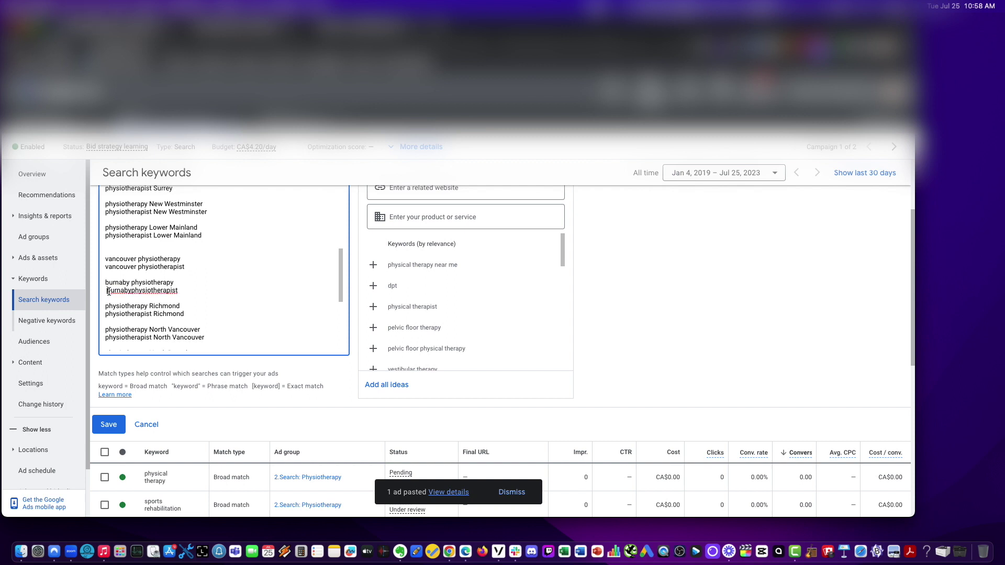
{"action": "key", "text": "BackSpace"}
{"action": "left_click", "coordinate": [127, 291]}
- Reorder the duplicated Richmond pair to read Richmond physiotherapy and Richmond physiotherapist
{"action": "left_click_drag", "start_coordinate": [180, 307], "coordinate": [151, 308]}
{"action": "key", "text": "super+x"}
{"action": "key", "text": "super+v"}
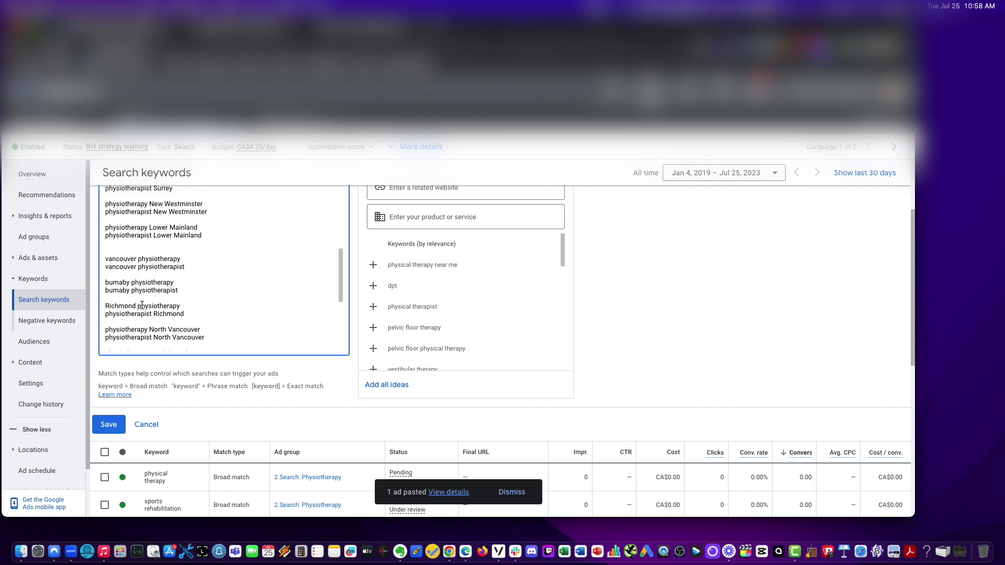
{"action": "left_click_drag", "start_coordinate": [138, 307], "coordinate": [106, 306]}
{"action": "key", "text": "super+c"}
{"action": "left_click", "coordinate": [105, 314]}
{"action": "key", "text": "super+v"}
{"action": "left_click_drag", "start_coordinate": [228, 314], "coordinate": [183, 314]}
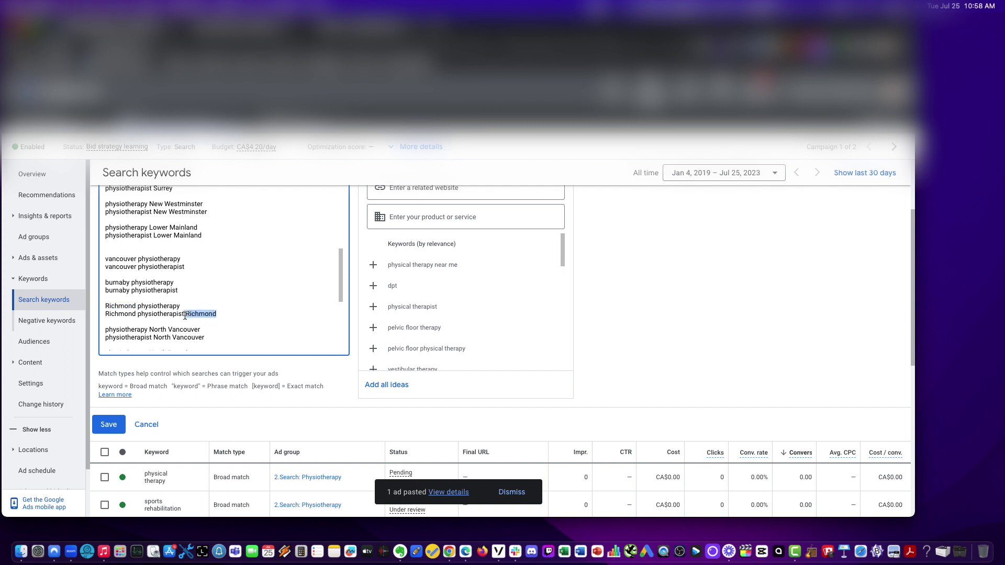
{"action": "key", "text": "BackSpace"}
- Reorder the duplicated North Vancouver pair to read North Vancouver physiotherapy and North Vancouver physiotherapist
{"action": "scroll", "coordinate": [204, 319], "scroll_direction": "down", "scroll_amount": 2}
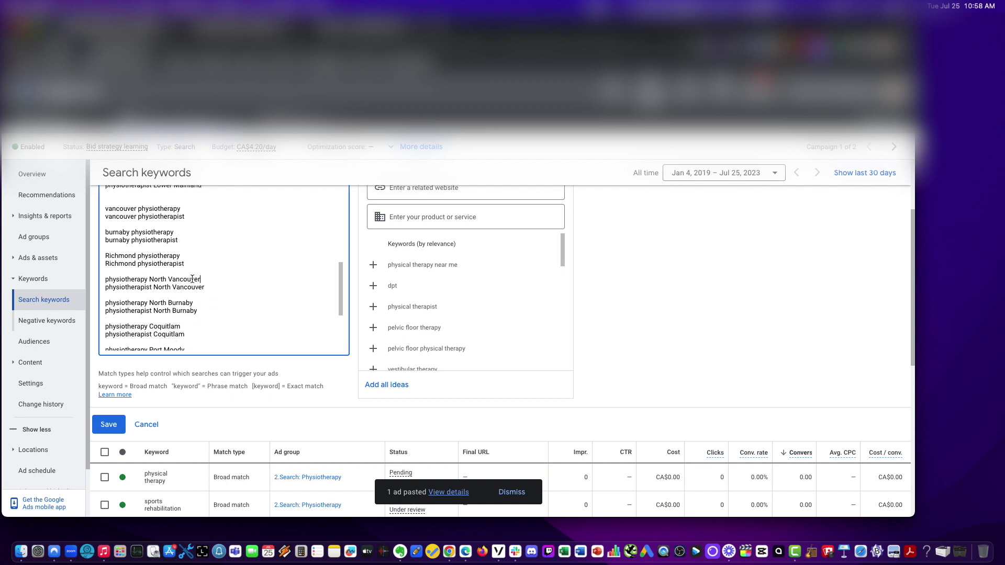
{"action": "left_click_drag", "start_coordinate": [201, 279], "coordinate": [152, 289]}
{"action": "key", "text": "BackSpace"}
{"action": "left_click", "coordinate": [106, 279]}
{"action": "key", "text": "super+v"}
{"action": "key", "text": "BackSpace"}
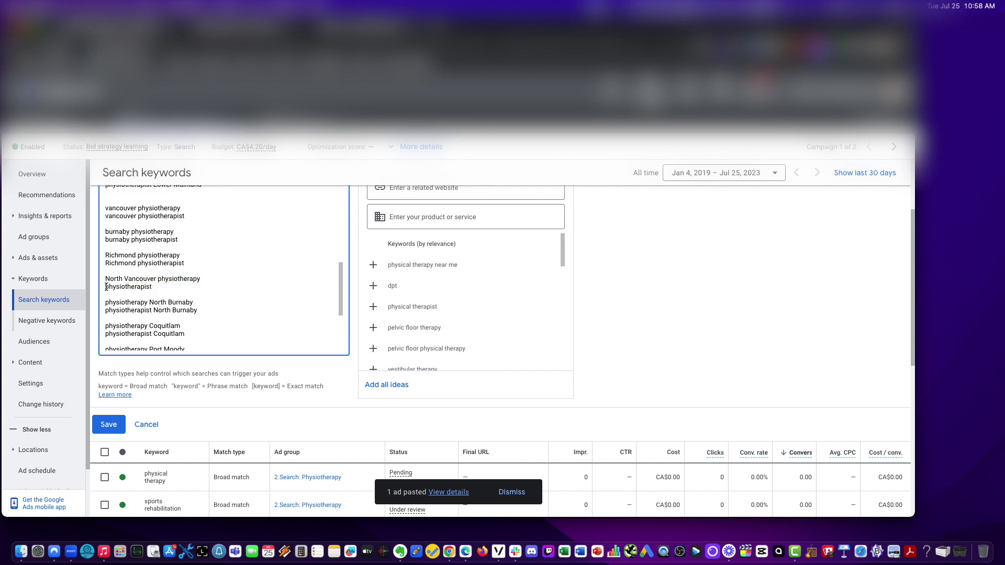
{"action": "key", "text": "super+v"}
{"action": "left_click", "coordinate": [226, 289]}
{"action": "type", "text": "="}
- Reorder the duplicated North Burnaby pair to read North Burnaby physiotherapy and North Burnaby physiotherapist
{"action": "scroll", "coordinate": [214, 287], "scroll_direction": "down", "scroll_amount": 1}
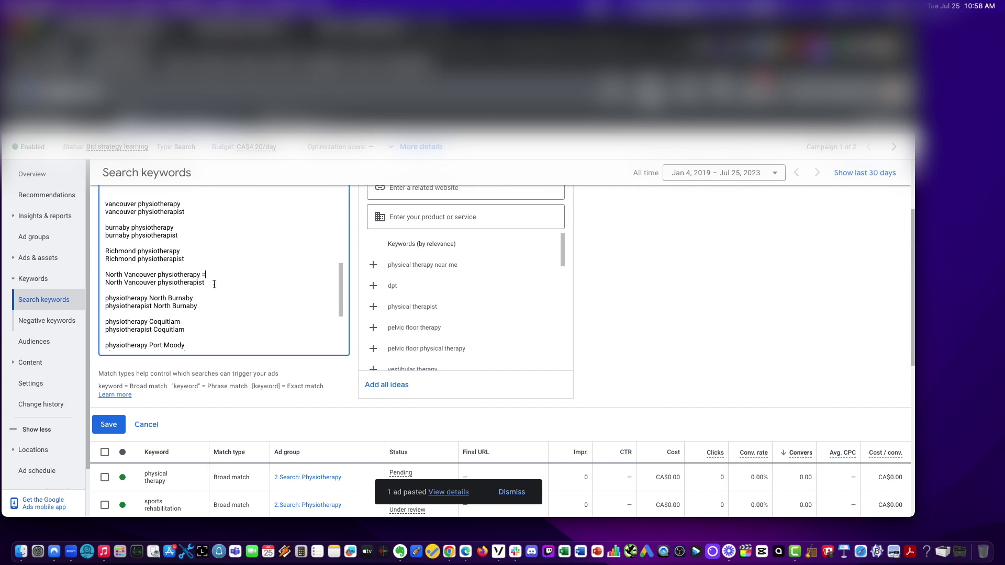
{"action": "left_click_drag", "start_coordinate": [195, 297], "coordinate": [147, 298]}
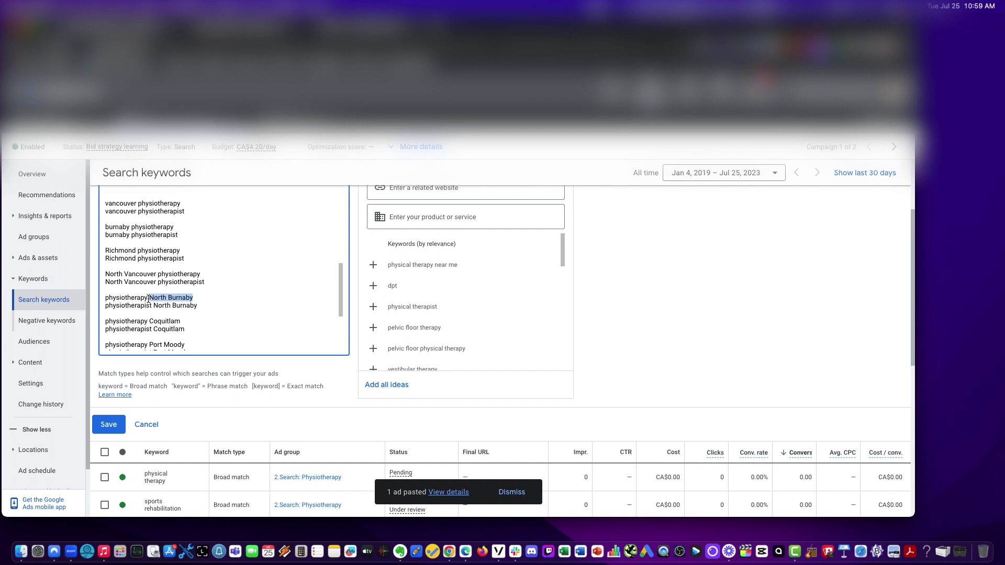
{"action": "key", "text": "BackSpace"}
{"action": "scroll", "coordinate": [120, 301], "scroll_direction": "down", "scroll_amount": 1}
{"action": "left_click", "coordinate": [105, 297]}
{"action": "key", "text": "ctrl+v"}
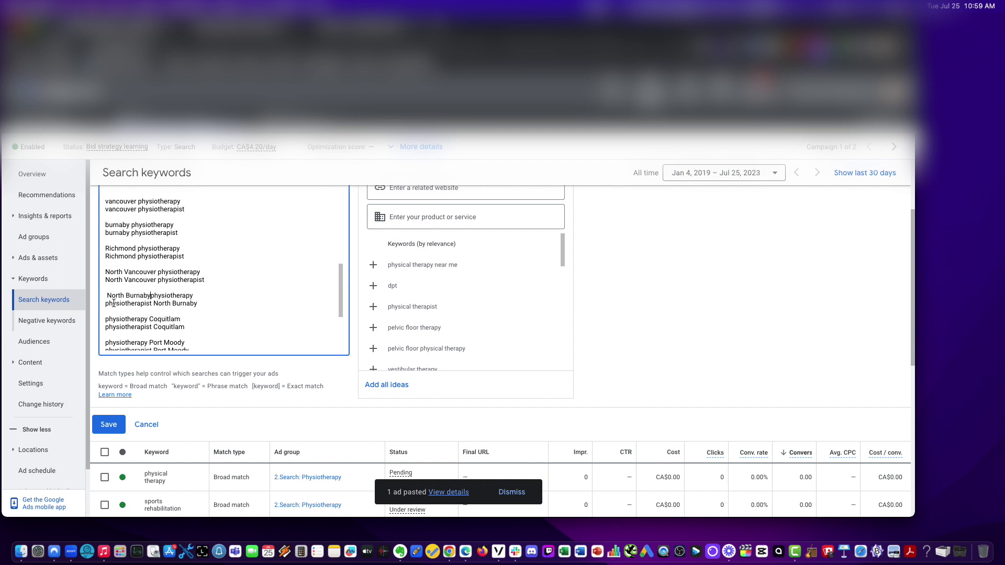
{"action": "scroll", "coordinate": [149, 295], "scroll_direction": "down", "scroll_amount": 1}
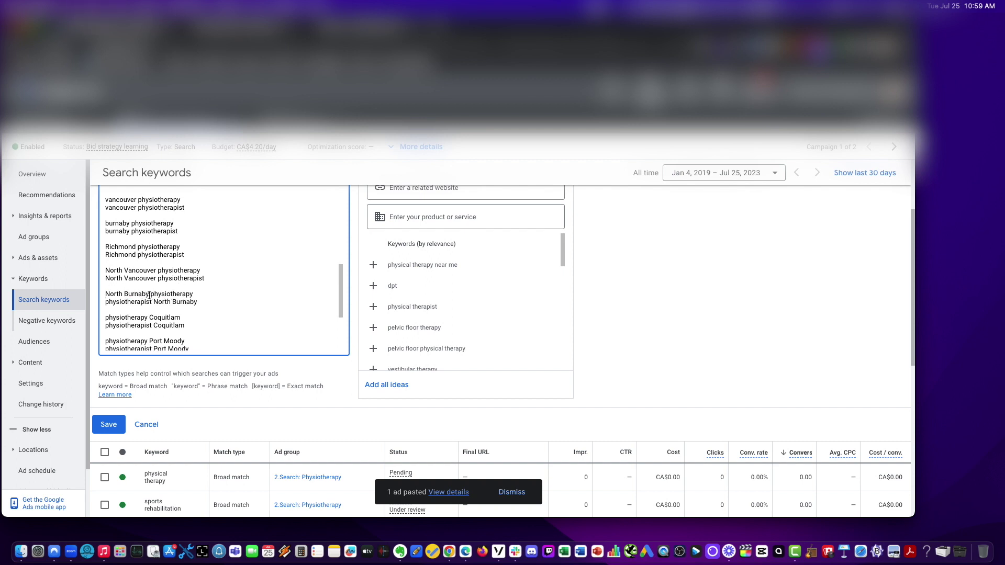
{"action": "left_click_drag", "start_coordinate": [151, 295], "coordinate": [105, 296]}
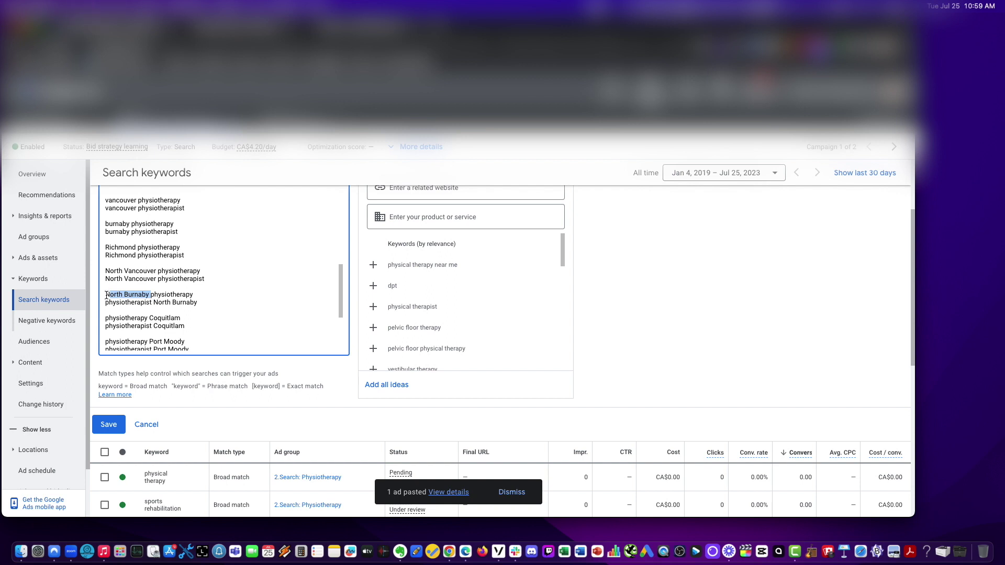
{"action": "scroll", "coordinate": [105, 303], "scroll_direction": "up", "scroll_amount": 1}
{"action": "left_click", "coordinate": [105, 303]}
{"action": "key", "text": "ctrl+v"}
{"action": "left_click_drag", "start_coordinate": [244, 304], "coordinate": [200, 304]}
{"action": "key", "text": "BackSpace"}
- Reorder the duplicated Coquitlam pair to read Coquitlam physiotherapy and Coquitlam physiotherapist
{"action": "scroll", "coordinate": [199, 293], "scroll_direction": "down", "scroll_amount": 3}
{"action": "left_click_drag", "start_coordinate": [181, 260], "coordinate": [151, 262]}
{"action": "key", "text": "ctrl+x"}
{"action": "left_click", "coordinate": [101, 261]}
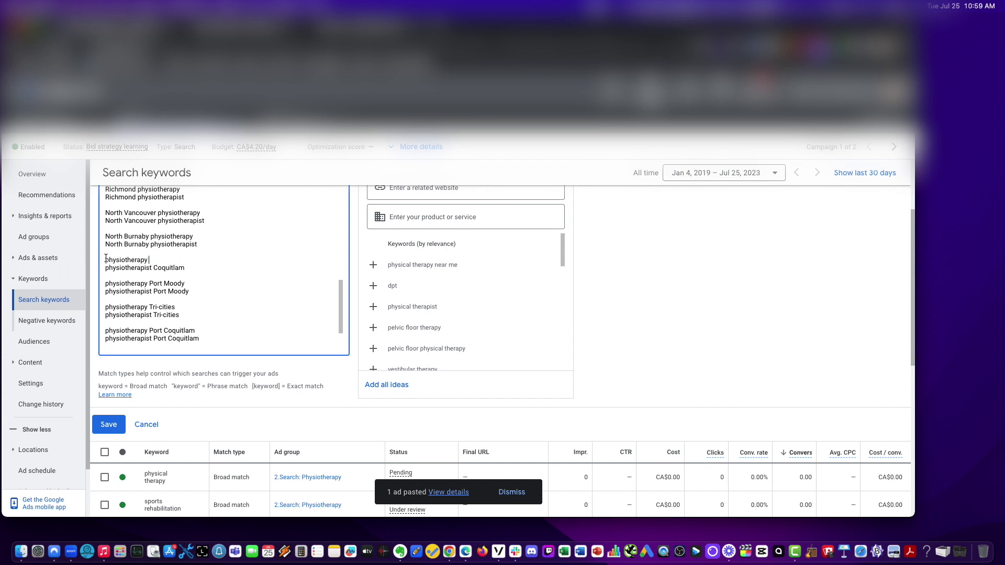
{"action": "key", "text": "ctrl+v"}
{"action": "left_click_drag", "start_coordinate": [139, 261], "coordinate": [99, 266]}
{"action": "key", "text": "ctrl+c"}
{"action": "left_click", "coordinate": [104, 268]}
{"action": "key", "text": "ctrl+v"}
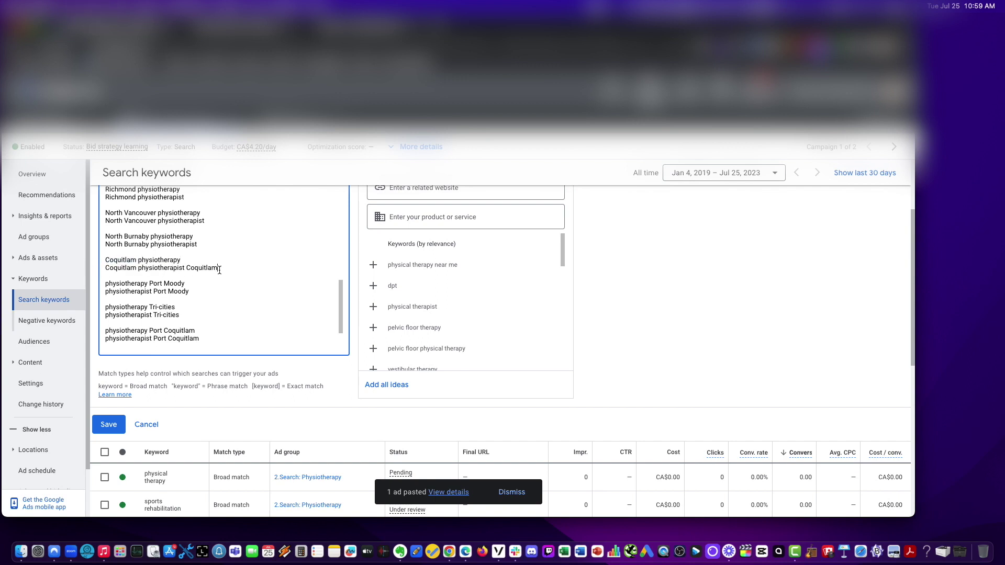
{"action": "left_click_drag", "start_coordinate": [219, 270], "coordinate": [151, 285]}
{"action": "key", "text": "BackSpace"}
- Move Port Moody to the front of its duplicated physiotherapy keyword and also insert it before physiotherapist in the second keyword
{"action": "key", "text": "ctrl+x"}
{"action": "left_click", "coordinate": [105, 285]}
{"action": "key", "text": "ctrl+v"}
{"action": "left_click", "coordinate": [195, 283]}
{"action": "left_click_drag", "start_coordinate": [190, 292], "coordinate": [105, 284]}
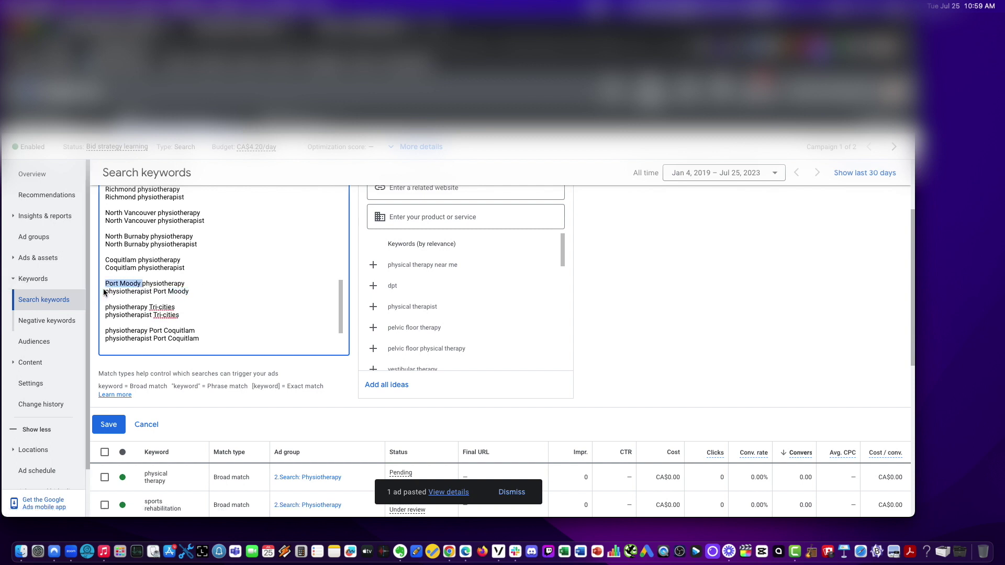
{"action": "left_click", "coordinate": [105, 292]}
{"action": "key", "text": "super+v"}
- Reorder the duplicated Tri-cities pair to read Tri-cities physiotherapy and Tri-cities physiotherapist
{"action": "left_click_drag", "start_coordinate": [177, 307], "coordinate": [149, 307]}
{"action": "key", "text": "BackSpace"}
{"action": "key", "text": "super+v"}
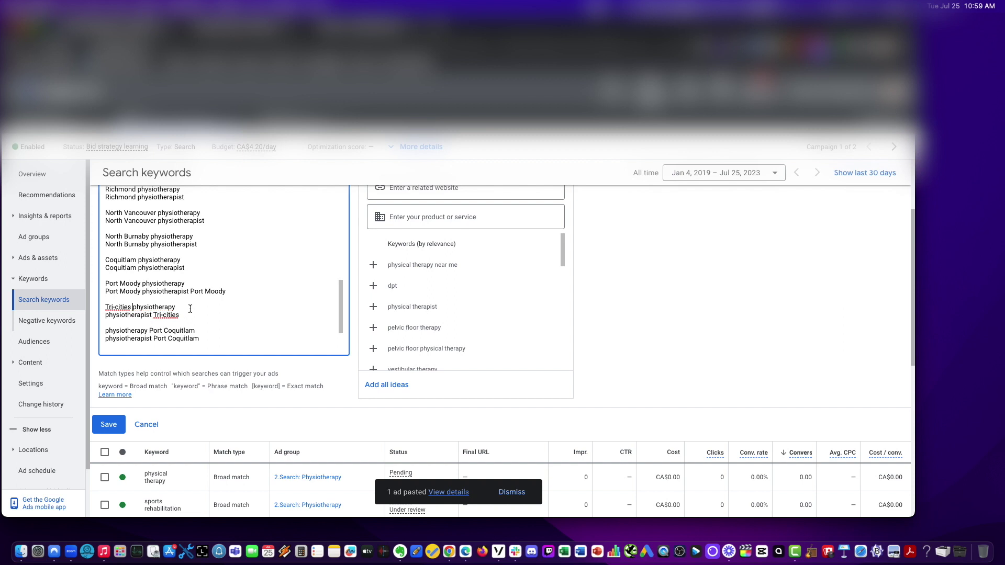
{"action": "left_click_drag", "start_coordinate": [181, 315], "coordinate": [153, 315]}
{"action": "key", "text": "BackSpace"}
{"action": "left_click", "coordinate": [107, 316]}
{"action": "key", "text": "super+v"}
- Move Port Coquitlam to the front of its duplicated physiotherapy keyword and insert it before physiotherapist, separated by a space
{"action": "left_click_drag", "start_coordinate": [202, 330], "coordinate": [149, 330]}
{"action": "key", "text": "super+x"}
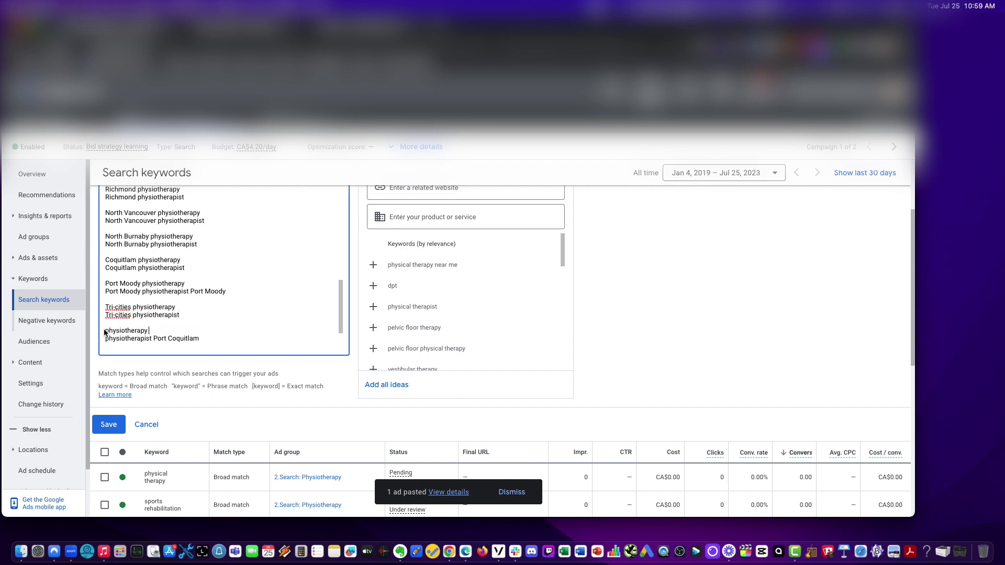
{"action": "left_click", "coordinate": [106, 330]}
{"action": "key", "text": "super+v"}
{"action": "key", "text": "super+v"}
{"action": "left_click", "coordinate": [155, 333]}
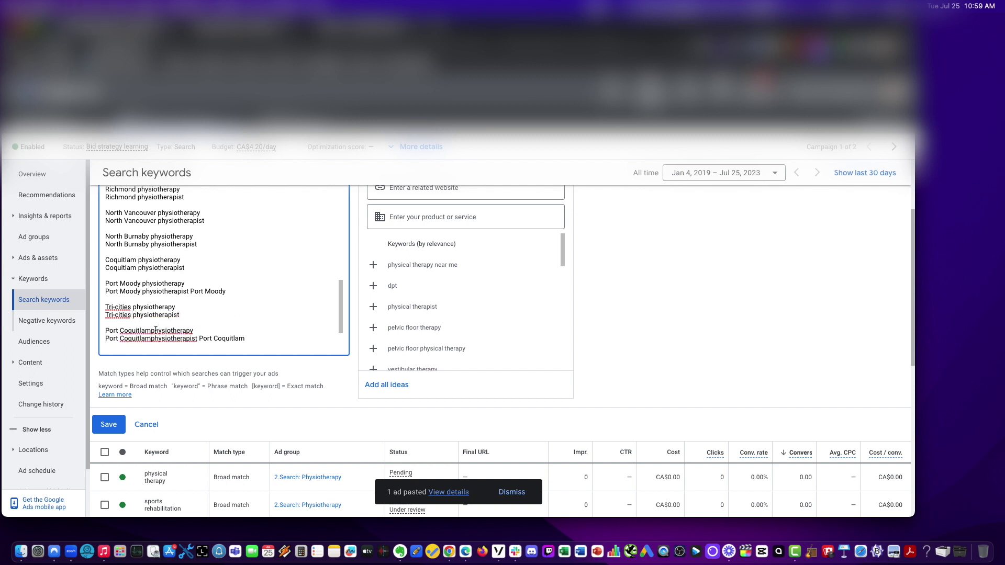
{"action": "key", "text": "BackSpace"}
{"action": "key", "text": "Left"}
- Remove the trailing Port Coquitlam from the Port Coquitlam physiotherapist keyword, keeping a blank line before the Surrey pair
{"action": "key", "text": "super+Right"}
{"action": "key", "text": "shift+Down"}
{"action": "key", "text": "shift+Down"}
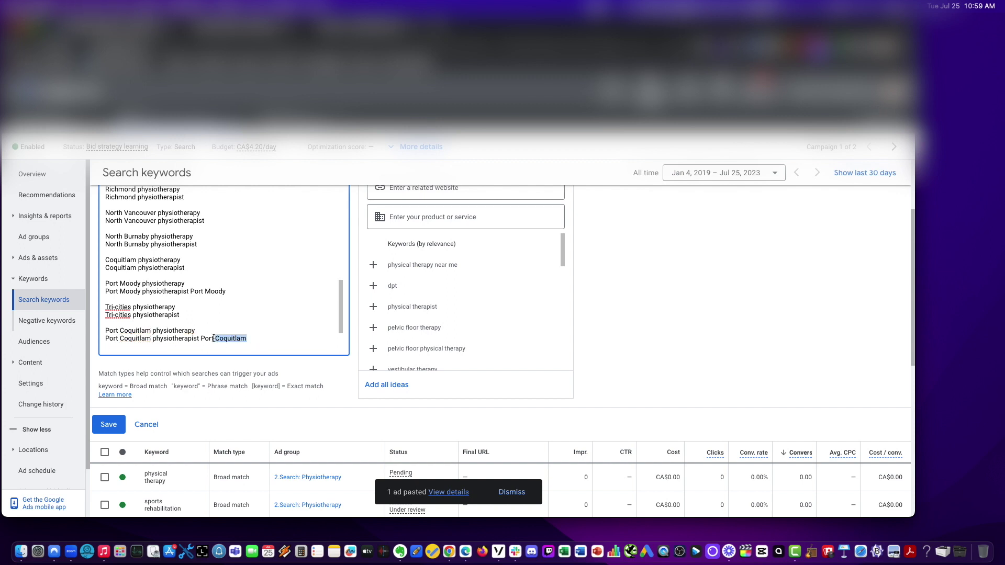
{"action": "left_click_drag", "start_coordinate": [247, 324], "coordinate": [196, 324]}
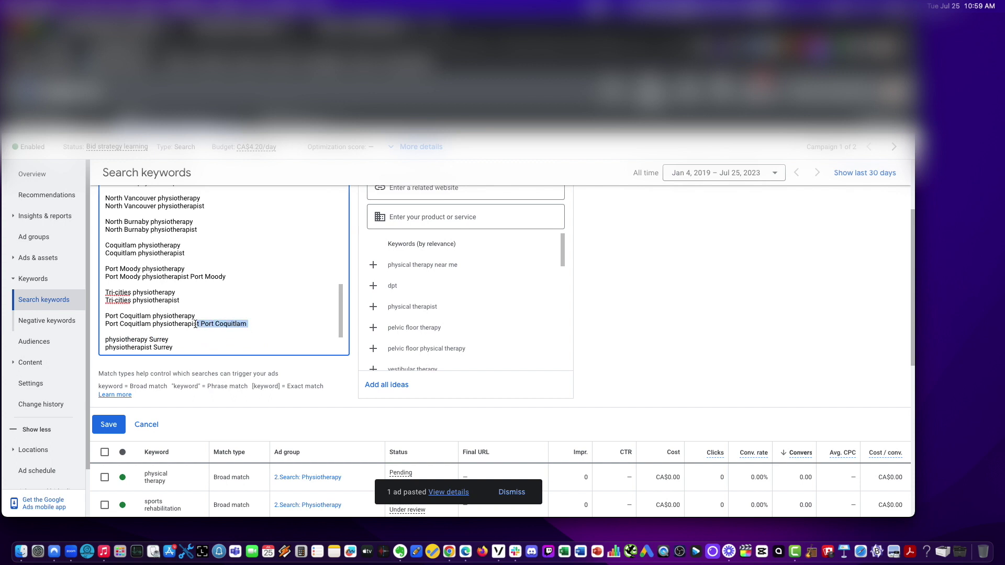
{"action": "key", "text": "BackSpace"}
{"action": "key", "text": "Delete"}
{"action": "key", "text": "Up"}
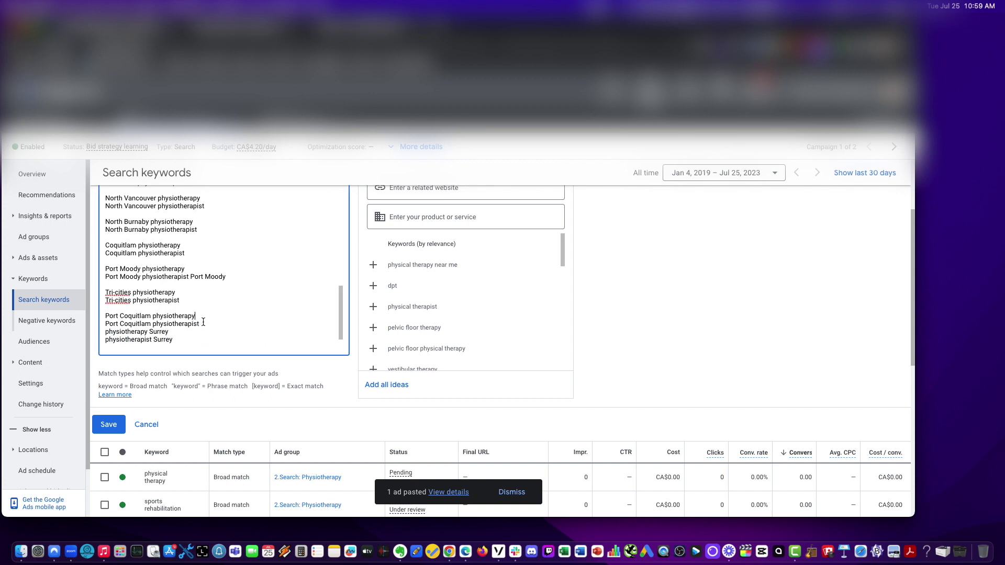
{"action": "key", "text": "Return"}
- Reorder the duplicated Surrey pair to read Surrey physiotherapy and Surrey physiotherapist
{"action": "scroll", "coordinate": [201, 322], "scroll_direction": "down", "scroll_amount": 5}
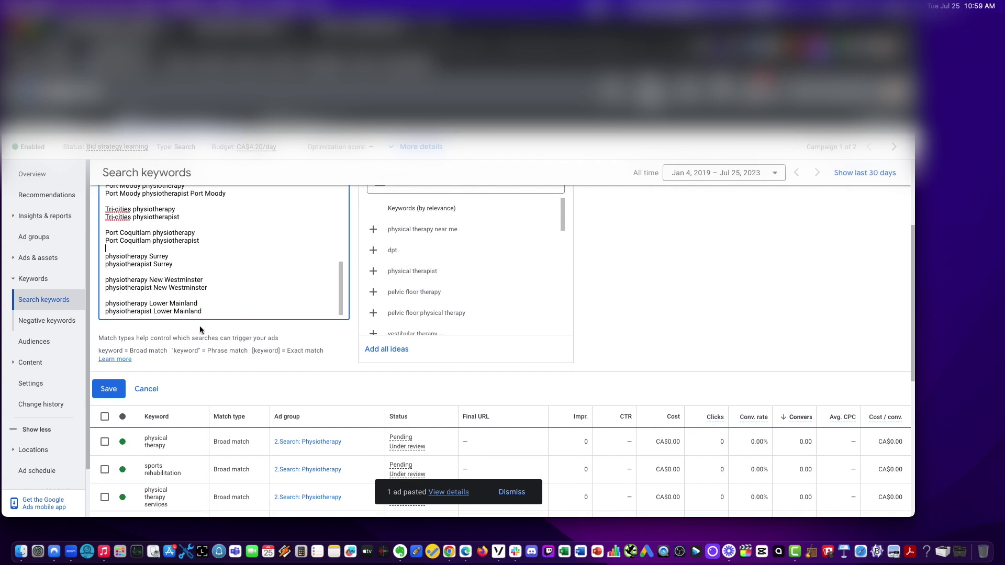
{"action": "scroll", "coordinate": [201, 246], "scroll_direction": "up", "scroll_amount": 3}
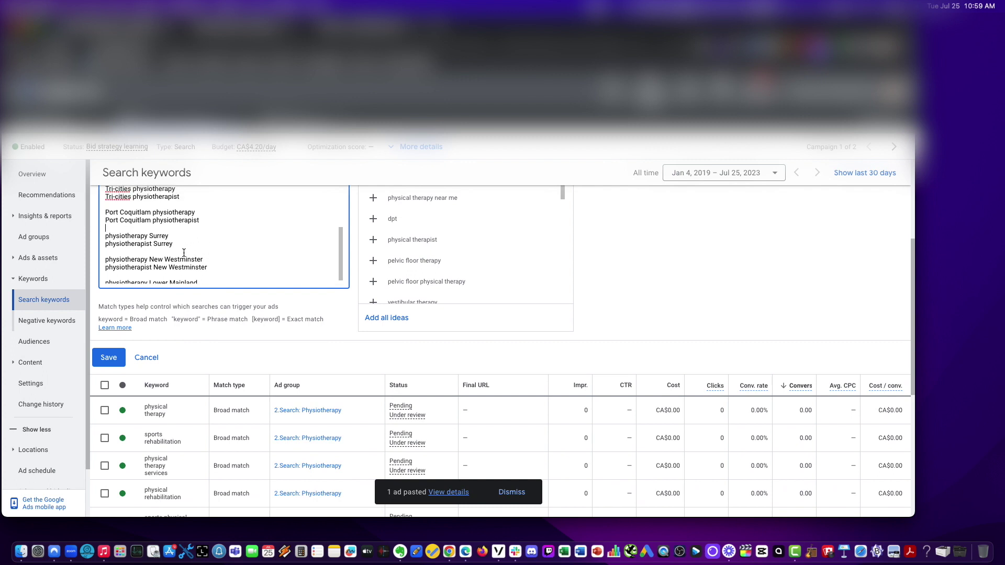
{"action": "left_click_drag", "start_coordinate": [170, 244], "coordinate": [151, 246]}
{"action": "key", "text": "BackSpace"}
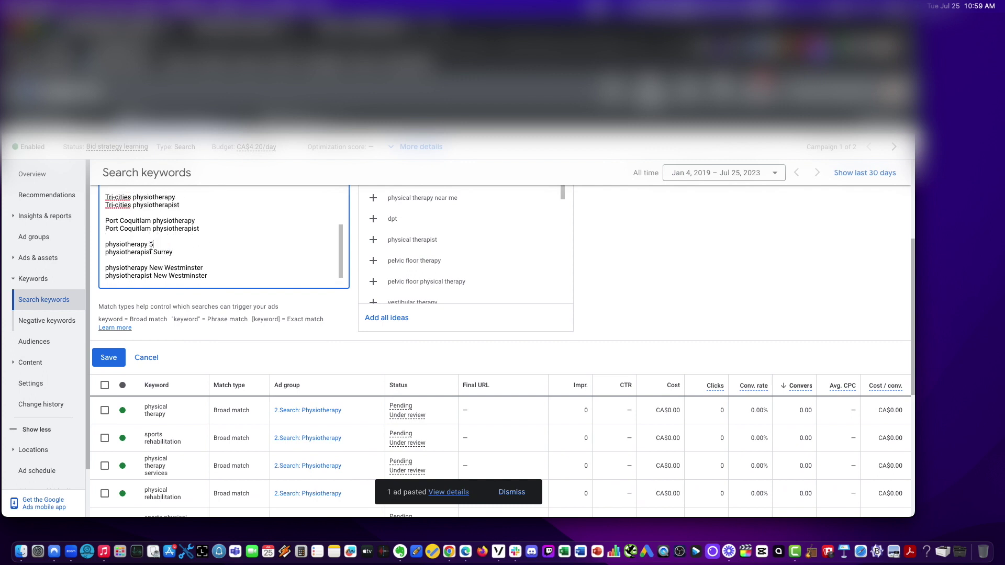
{"action": "key", "text": "super+z"}
{"action": "key", "text": "super+x"}
{"action": "left_click", "coordinate": [102, 245]}
{"action": "key", "text": "super+v"}
{"action": "left_click_drag", "start_coordinate": [126, 245], "coordinate": [101, 248]}
{"action": "key", "text": "super+c"}
{"action": "left_click", "coordinate": [105, 253]}
{"action": "key", "text": "super+v"}
{"action": "left_click_drag", "start_coordinate": [194, 253], "coordinate": [152, 270]}
{"action": "key", "text": "BackSpace"}
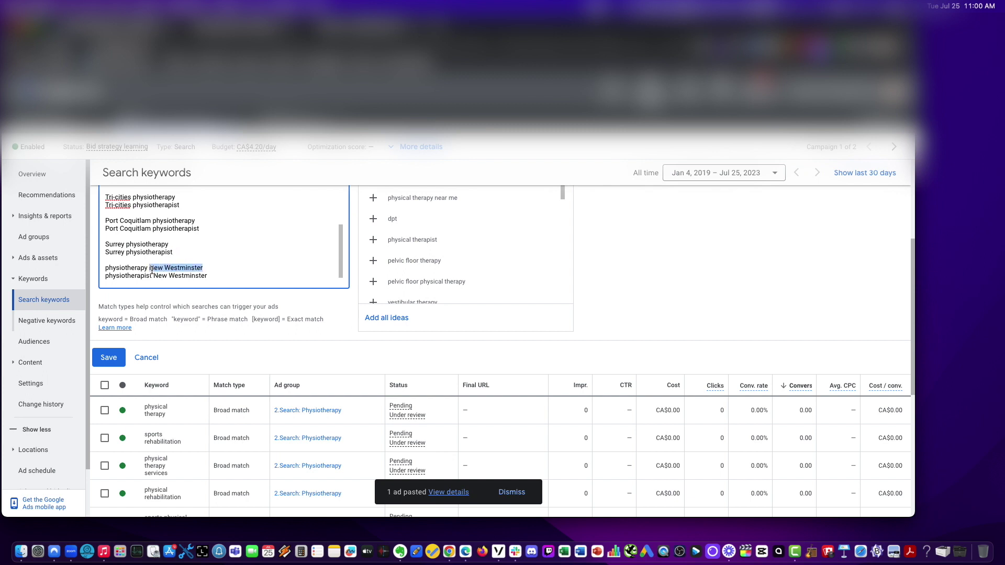
- Reorder the duplicated New Westminster pair to read New Westminster physiotherapy and New Westminster physiotherapist
{"action": "key", "text": "super+x"}
{"action": "key", "text": "super+v"}
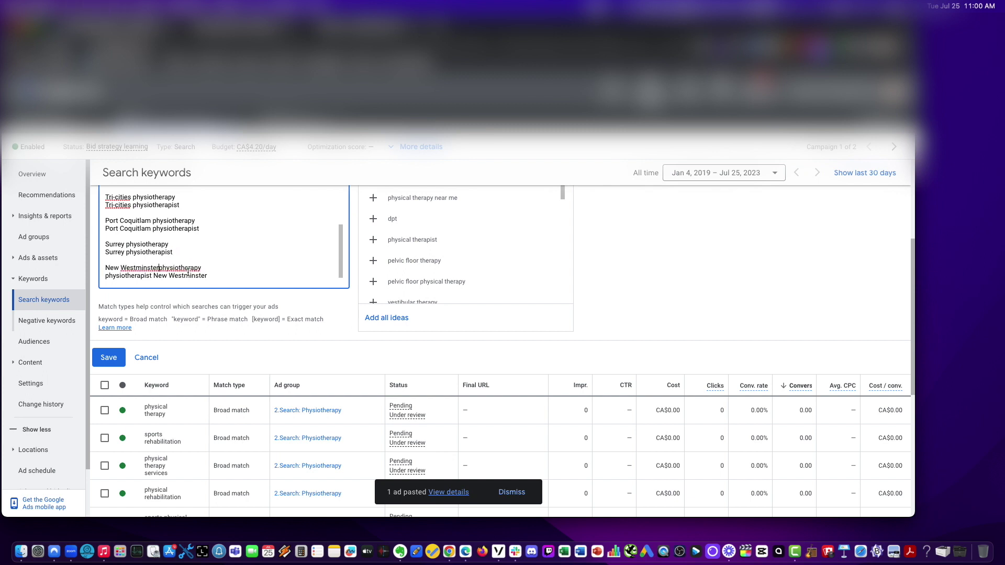
{"action": "left_click", "coordinate": [229, 269]}
{"action": "scroll", "coordinate": [219, 276], "scroll_direction": "down", "scroll_amount": 1}
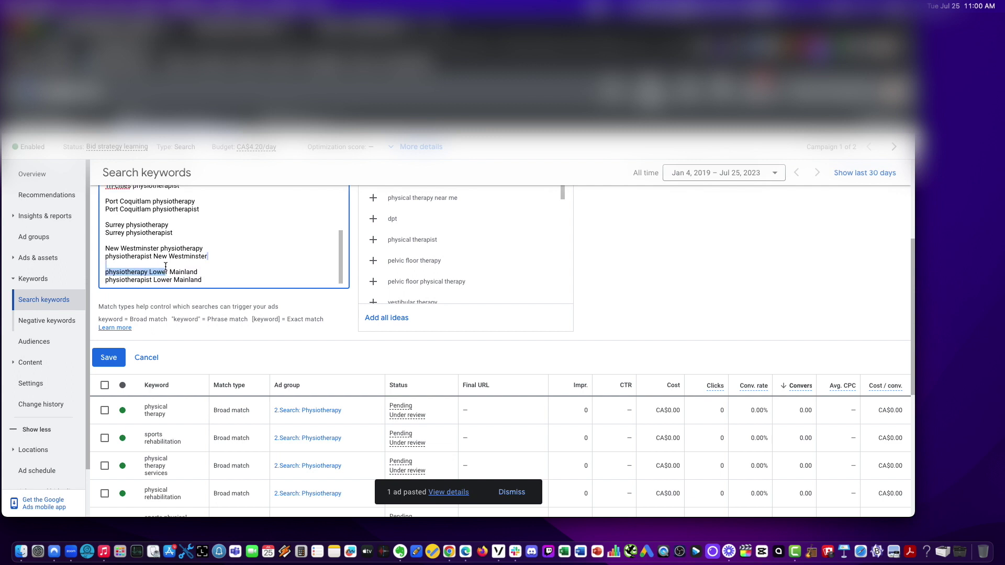
{"action": "left_click_drag", "start_coordinate": [209, 256], "coordinate": [153, 256]}
{"action": "key", "text": "super+x"}
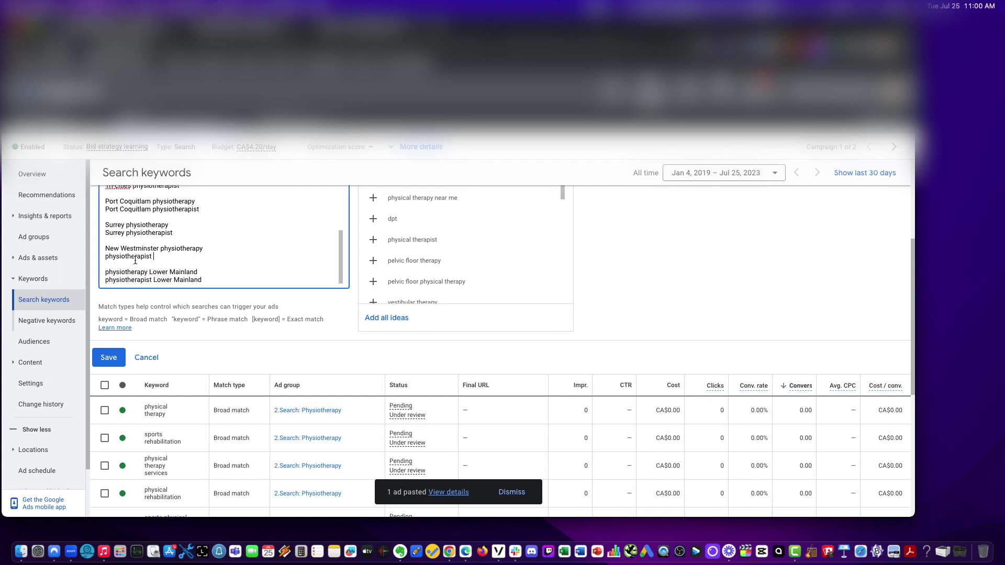
{"action": "left_click", "coordinate": [105, 257]}
{"action": "key", "text": "super+v"}
- Reorder the duplicated Lower Mainland pair to read Lower Mainland physiotherapy and Lower Mainland physiotherapist
{"action": "left_click_drag", "start_coordinate": [209, 269], "coordinate": [154, 271]}
{"action": "key", "text": "super+x"}
{"action": "left_click", "coordinate": [106, 272]}
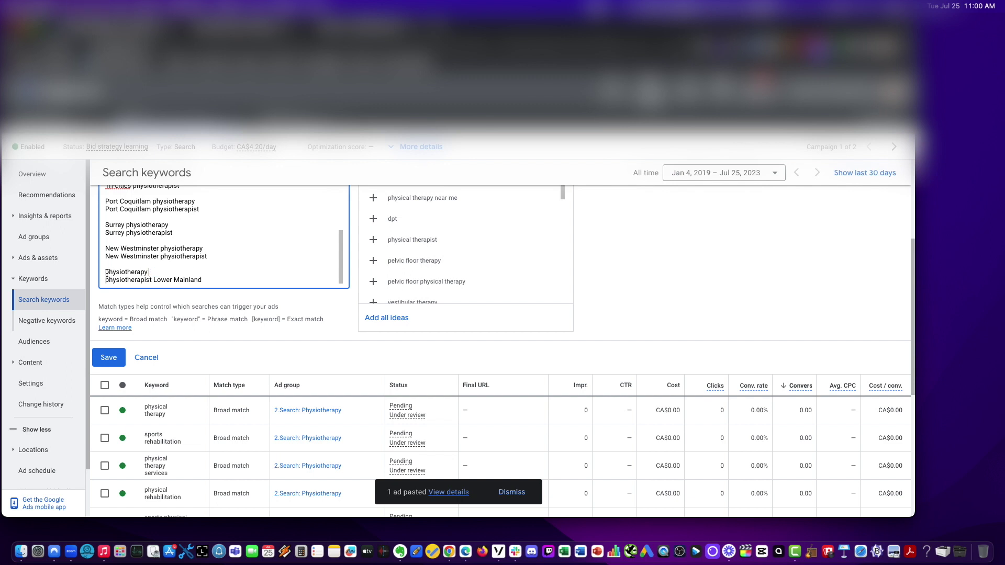
{"action": "key", "text": "super+v"}
{"action": "left_click_drag", "start_coordinate": [209, 281], "coordinate": [155, 278]}
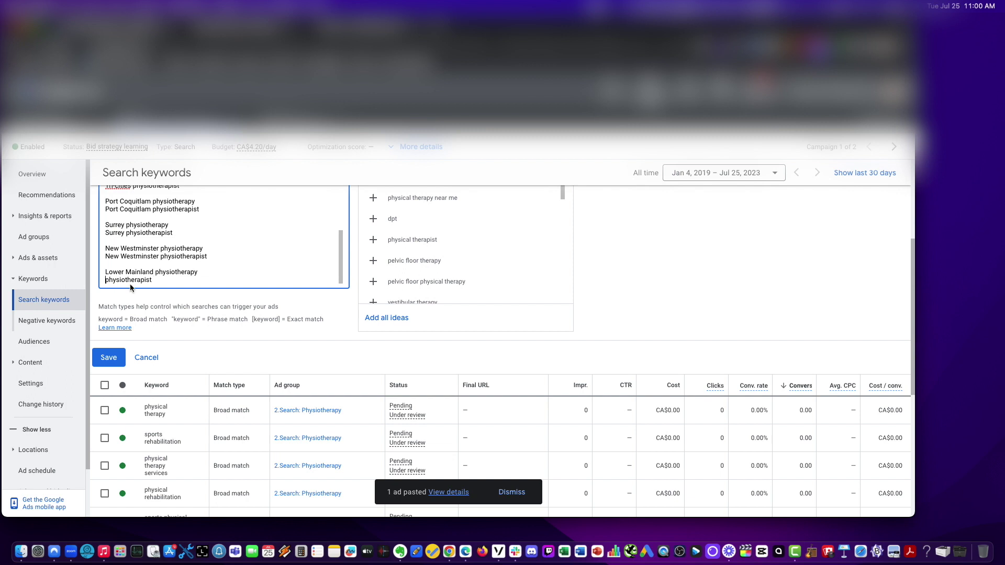
{"action": "key", "text": "cmd+v"}
- Duplicate the reordered Lower Mainland pair after a blank line and change the location in both copies to West Vancouver
{"action": "left_click_drag", "start_coordinate": [230, 282], "coordinate": [92, 271]}
{"action": "key", "text": "cmd+c"}
{"action": "key", "text": "Right"}
{"action": "key", "text": "Return"}
{"action": "key", "text": "Return"}
{"action": "key", "text": "cmd+v"}
{"action": "type", "text": "Wes"}
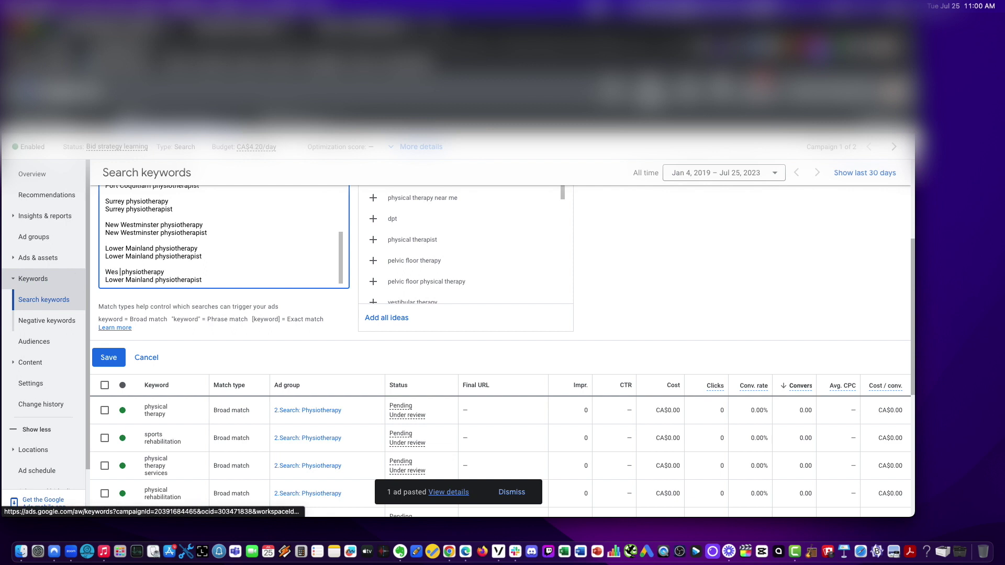
{"action": "type", "text": "t Vancov"}
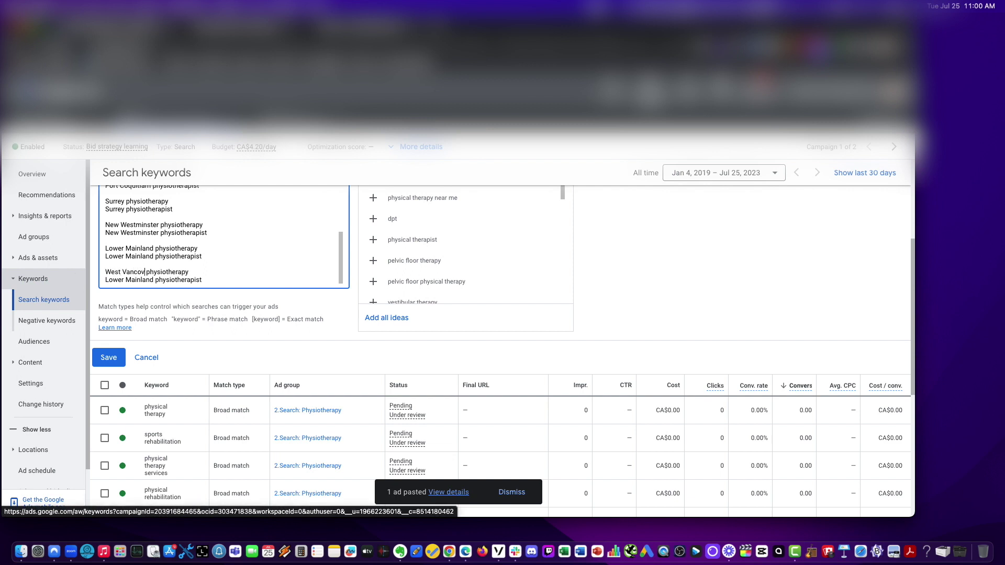
{"action": "type", "text": "ver"}
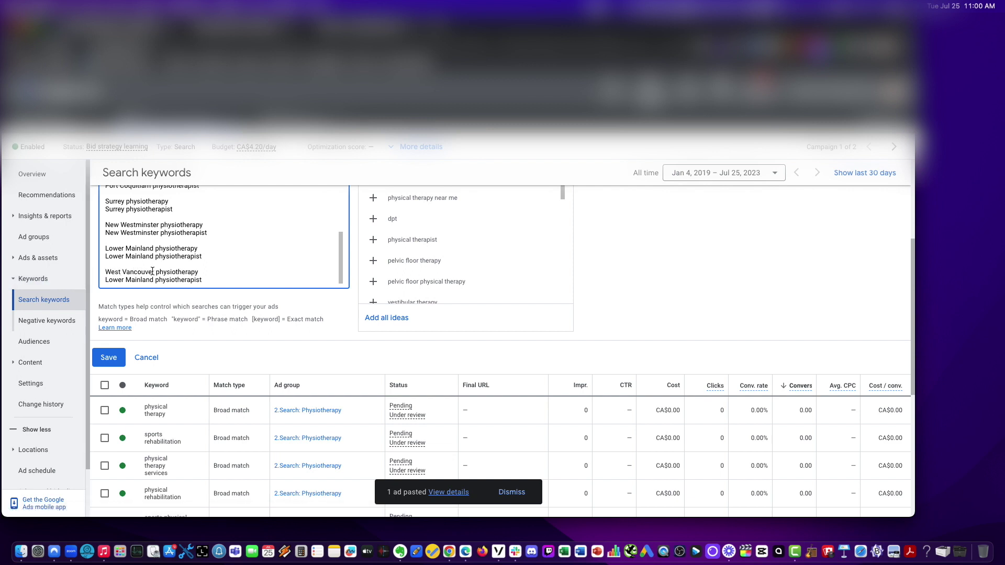
{"action": "left_click_drag", "start_coordinate": [156, 272], "coordinate": [105, 280]}
{"action": "key", "text": "cmd+c"}
{"action": "key", "text": "cmd+v"}
{"action": "key", "text": "super+z"}
{"action": "key", "text": "super+z"}
{"action": "key", "text": "super+z"}
{"action": "key", "text": "super+z"}
{"action": "key", "text": "super+z"}
{"action": "key", "text": "super+z"}
{"action": "key", "text": "super+z"}
{"action": "key", "text": "super+z"}
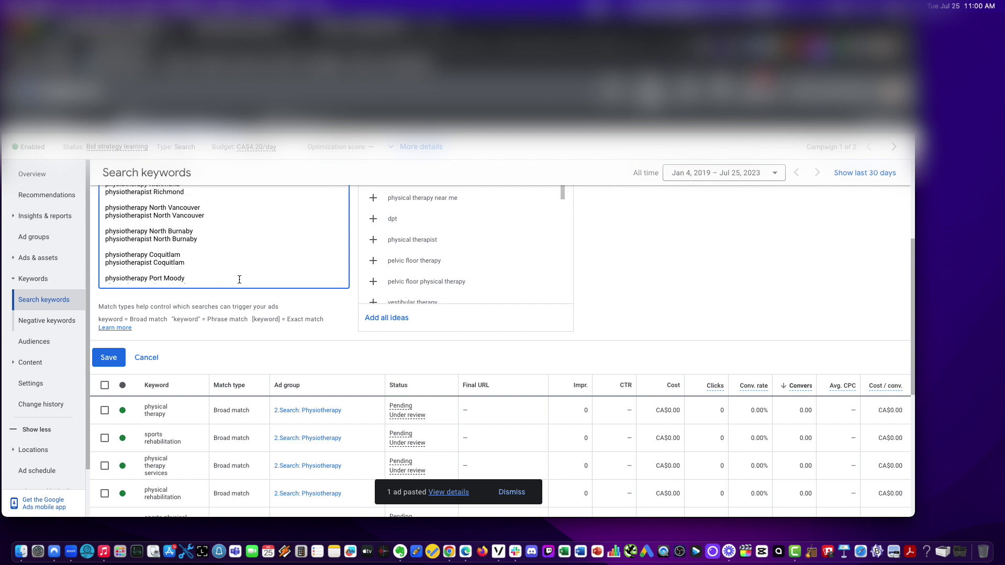
{"action": "key", "text": "super+z"}
{"action": "key", "text": "super+z"}
{"action": "key", "text": "super+z"}
{"action": "key", "text": "super+z"}
{"action": "key", "text": "super+z"}
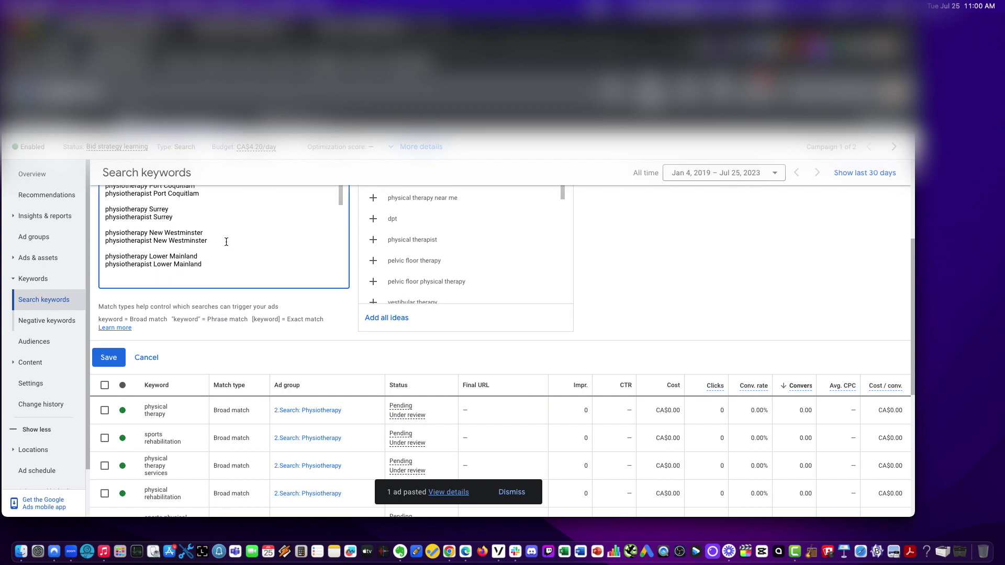
- Duplicate the physiotherapy and physiotherapist Lower Mainland pair after a blank line and change the location in both copies to West Vancouver
{"action": "left_click_drag", "start_coordinate": [225, 246], "coordinate": [105, 241]}
{"action": "key", "text": "cmd+c"}
{"action": "left_click", "coordinate": [119, 255]}
{"action": "key", "text": "Return"}
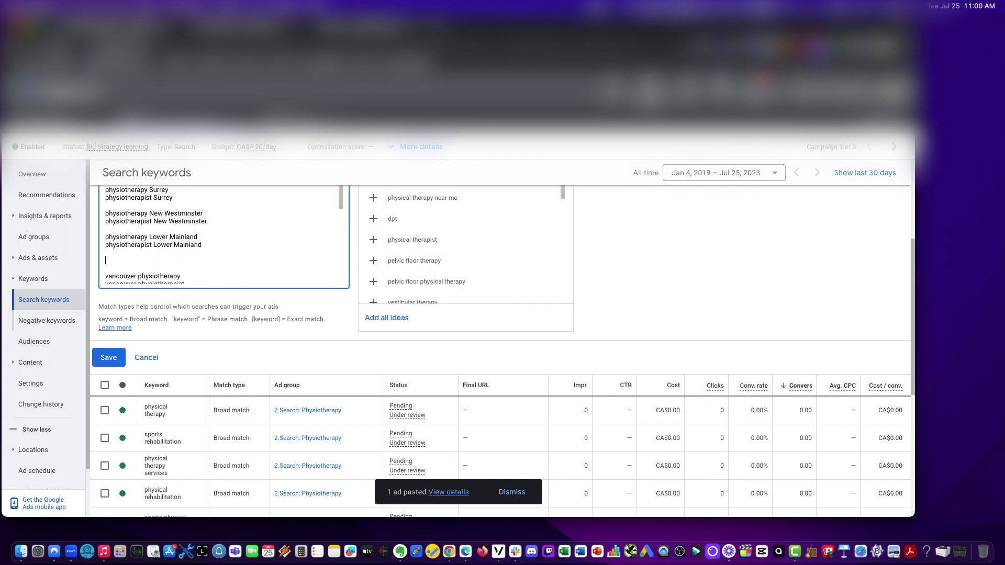
{"action": "key", "text": "cmd+v"}
{"action": "left_click_drag", "start_coordinate": [200, 262], "coordinate": [154, 265]}
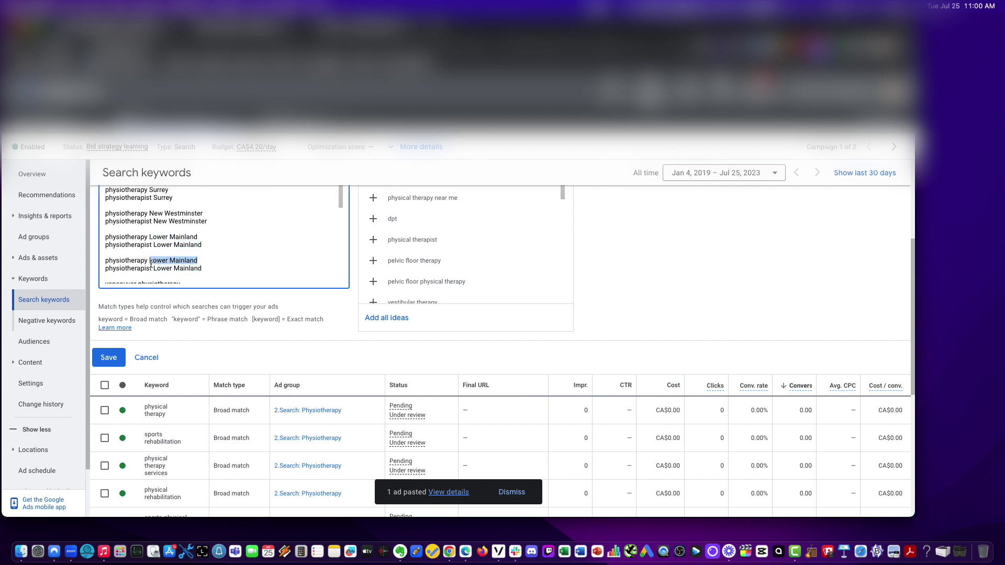
{"action": "type", "text": "West Vancouv"}
{"action": "left_click_drag", "start_coordinate": [227, 264], "coordinate": [163, 269]}
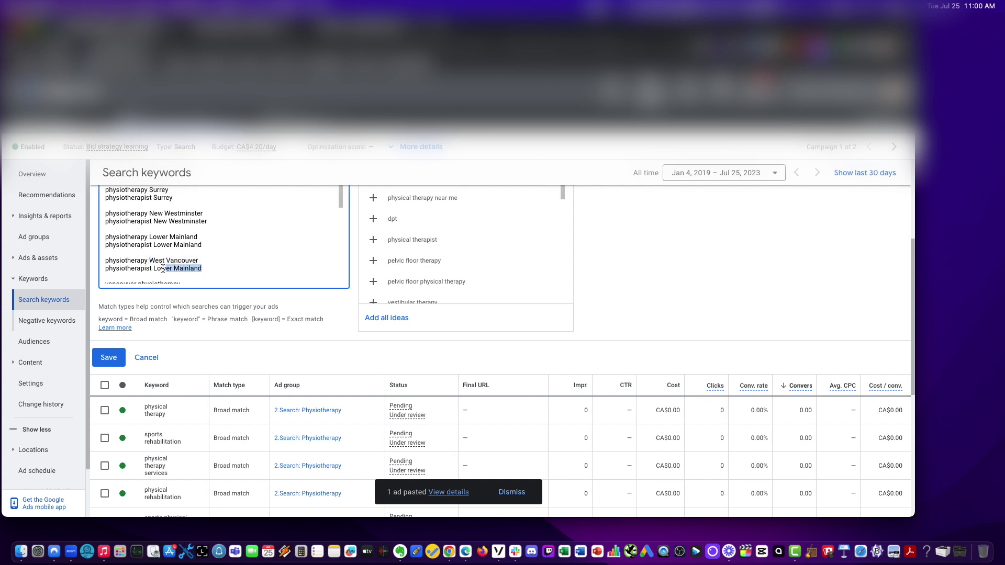
{"action": "left_click", "coordinate": [163, 268]}
- Capitalize Vancouver and Burnaby in the keyword pairs that begin with physiotherapy and physiotherapist
{"action": "scroll", "coordinate": [172, 265], "scroll_direction": "down", "scroll_amount": 5}
{"action": "scroll", "coordinate": [176, 265], "scroll_direction": "up", "scroll_amount": 2}
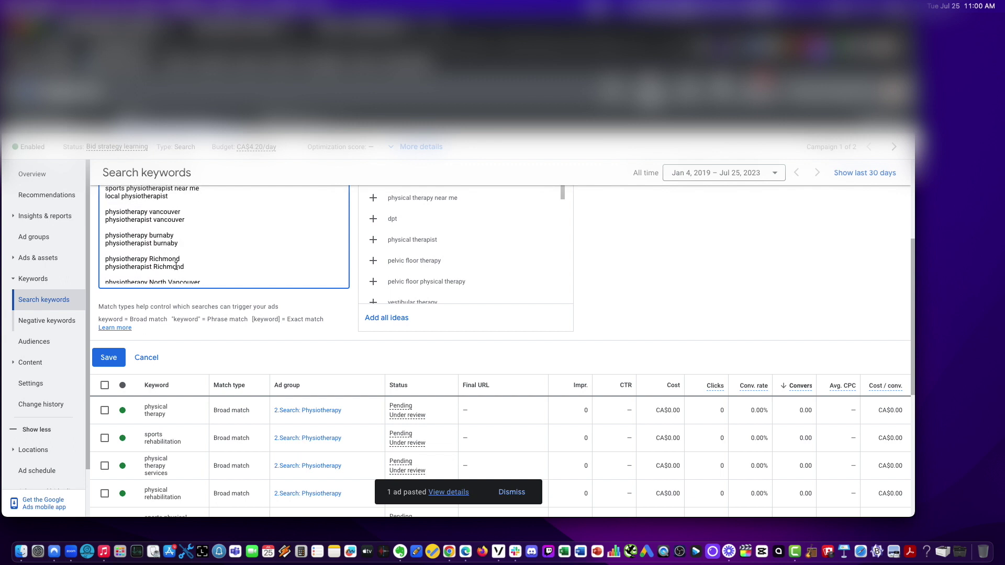
{"action": "left_click", "coordinate": [151, 237]}
{"action": "key", "text": "BackSpace"}
{"action": "type", "text": "C"}
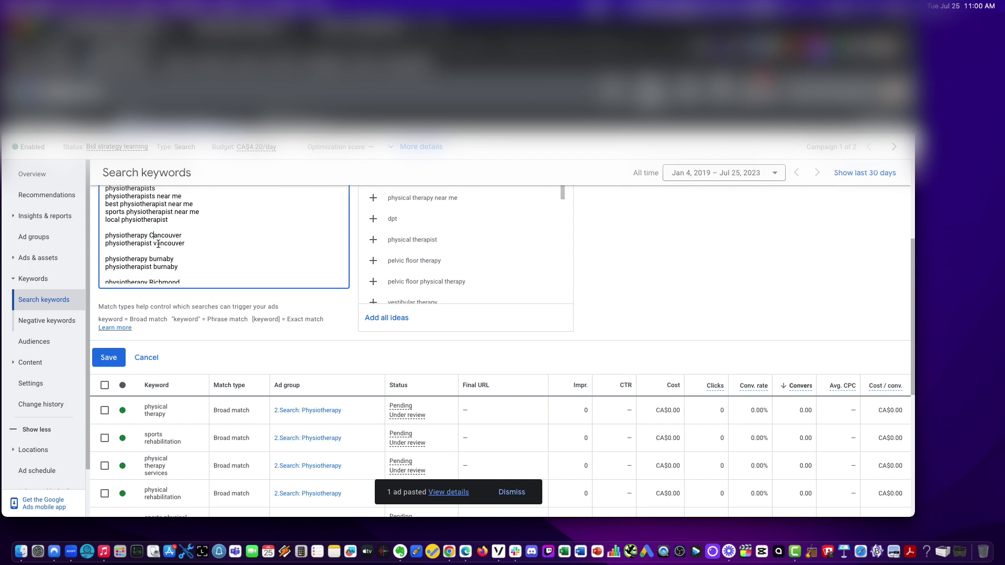
{"action": "key", "text": "BackSpace"}
{"action": "type", "text": "V"}
{"action": "left_click_drag", "start_coordinate": [155, 268], "coordinate": [199, 272]}
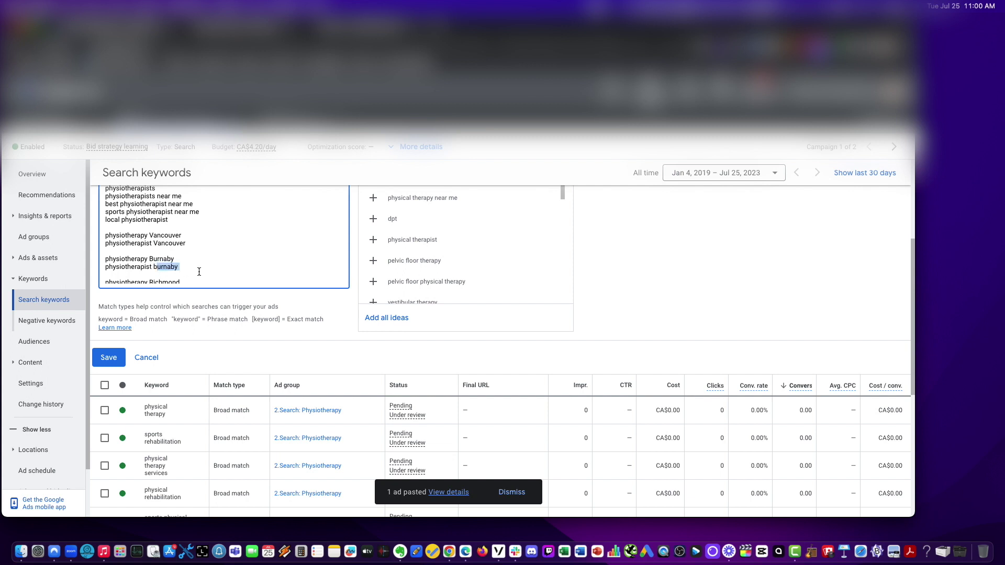
{"action": "left_click", "coordinate": [155, 267]}
- Remove the repeated Port Moody from the end of the Port Moody physiotherapist keyword
{"action": "scroll", "coordinate": [230, 246], "scroll_direction": "down", "scroll_amount": 5}
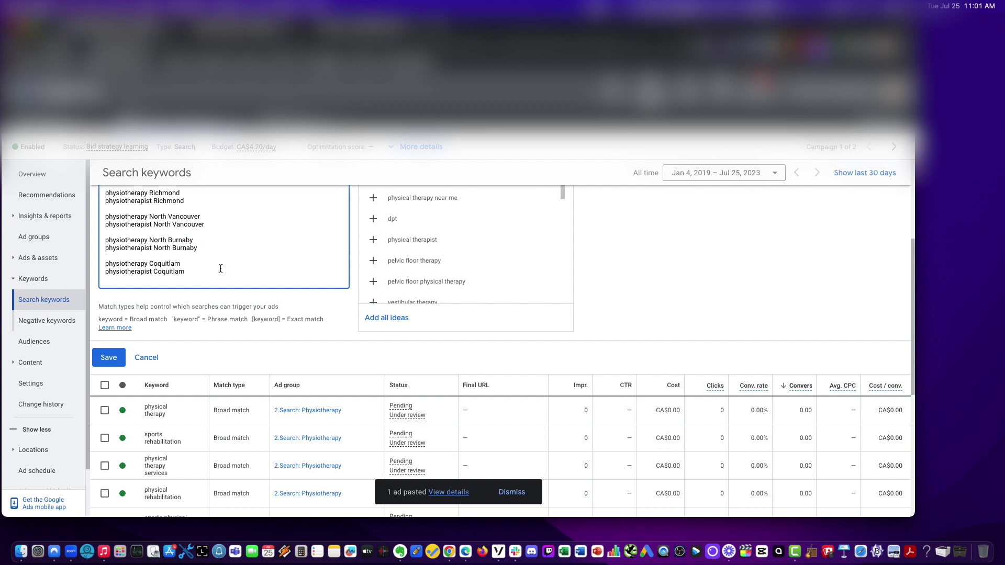
{"action": "scroll", "coordinate": [232, 267], "scroll_direction": "down", "scroll_amount": 2}
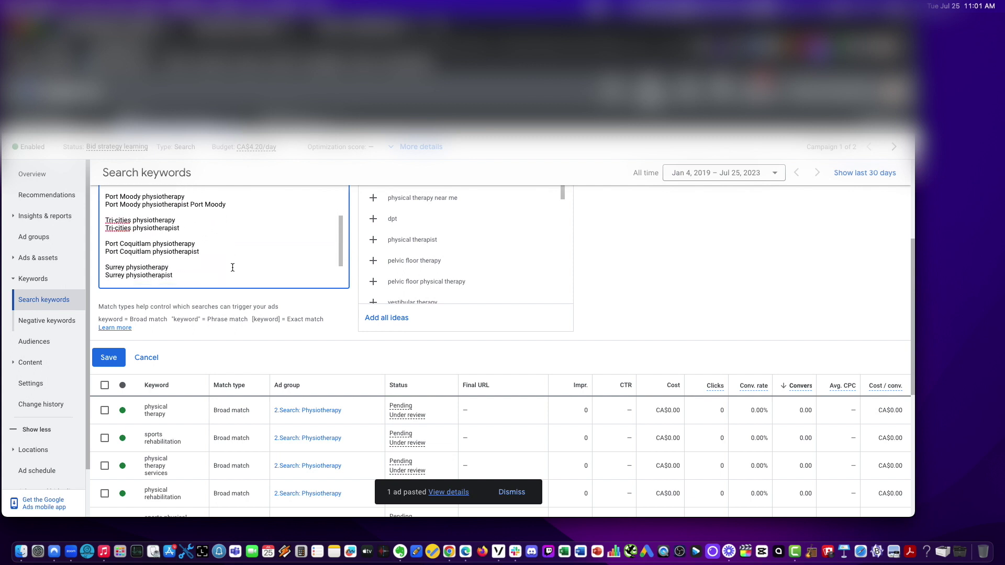
{"action": "scroll", "coordinate": [230, 264], "scroll_direction": "up", "scroll_amount": 1}
{"action": "left_click_drag", "start_coordinate": [253, 217], "coordinate": [202, 218]}
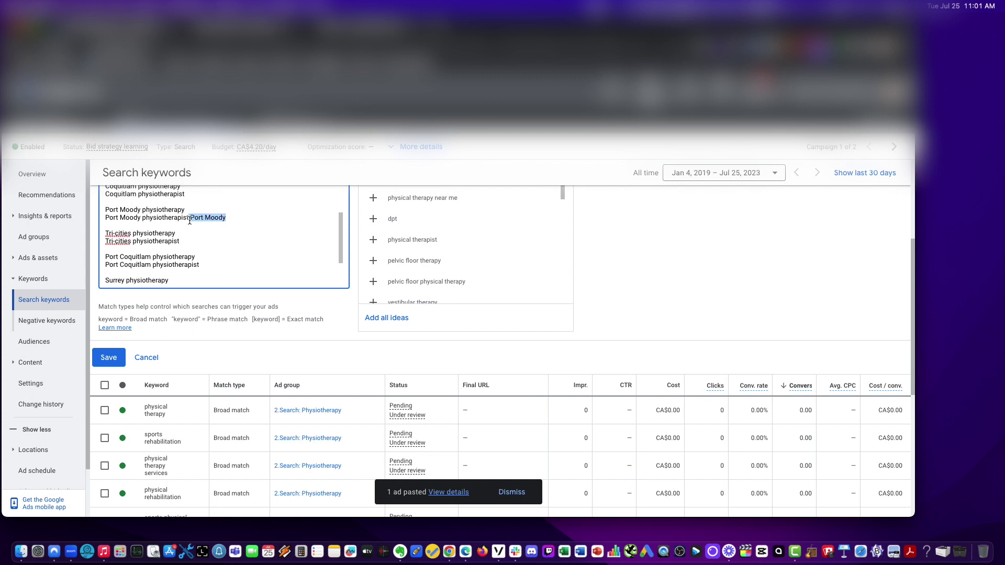
{"action": "key", "text": "BackSpace"}
- Select the complete list of location keywords and save the new keywords to the ad group
{"action": "scroll", "coordinate": [258, 240], "scroll_direction": "down", "scroll_amount": 3}
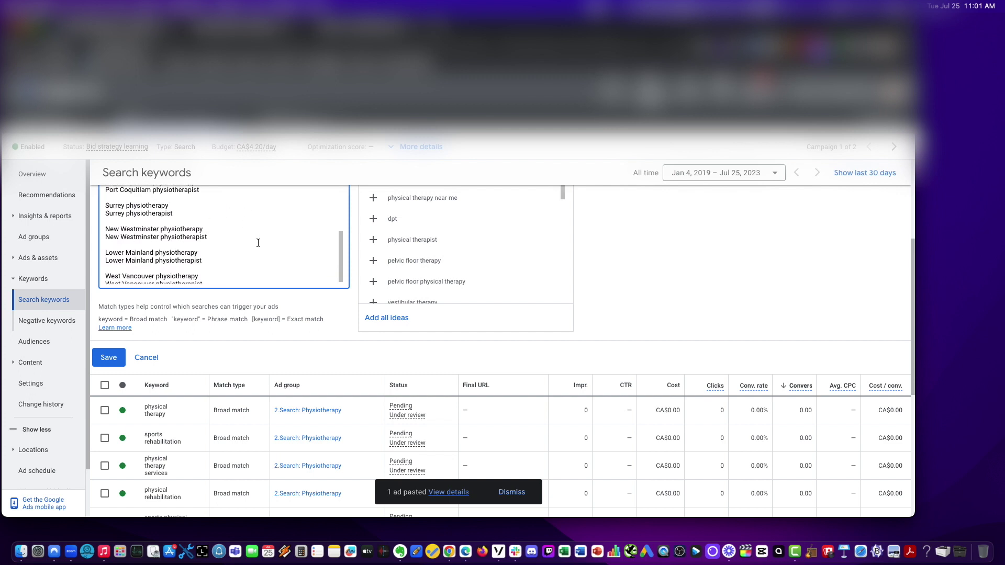
{"action": "scroll", "coordinate": [256, 242], "scroll_direction": "down", "scroll_amount": 2}
{"action": "key", "text": "super+a"}
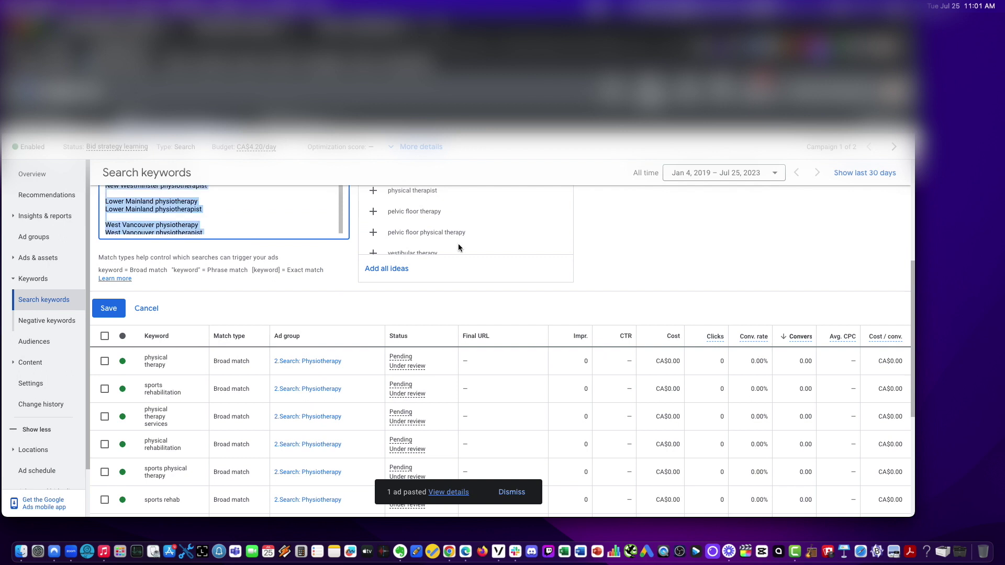
{"action": "key", "text": "super+Tab"}
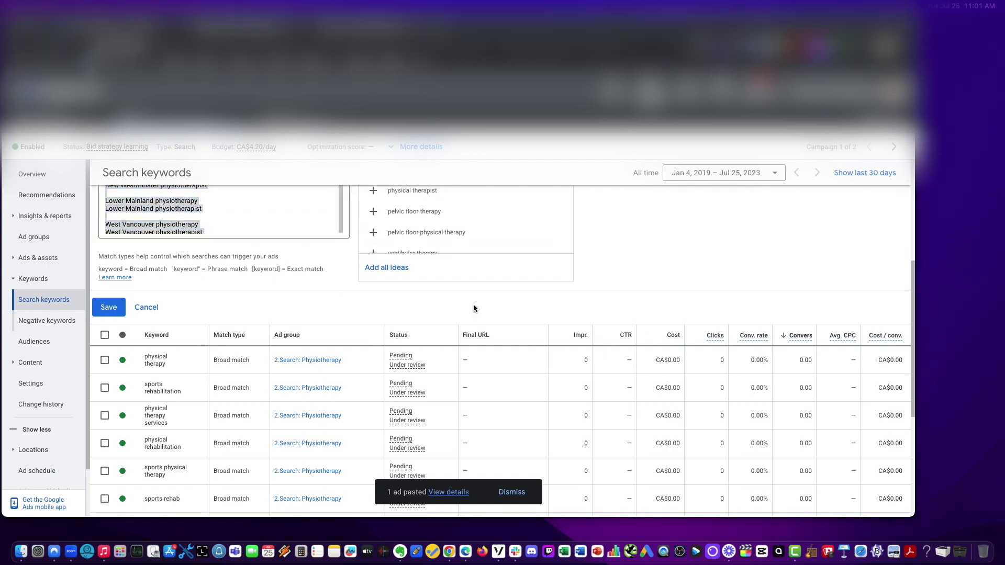
{"action": "key", "text": "super+Tab"}
{"action": "scroll", "coordinate": [178, 300], "scroll_direction": "up", "scroll_amount": 2}
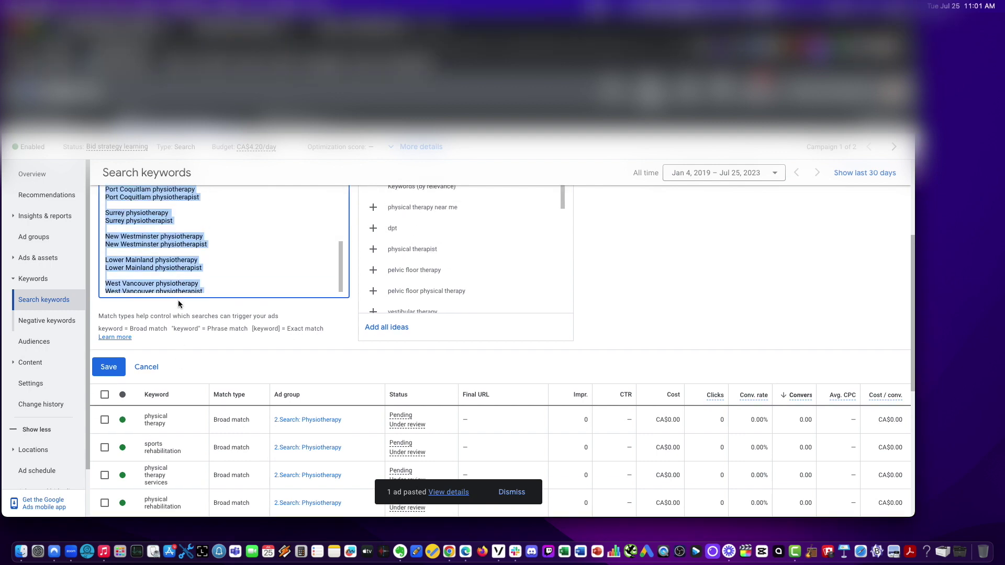
{"action": "left_click", "coordinate": [110, 366]}
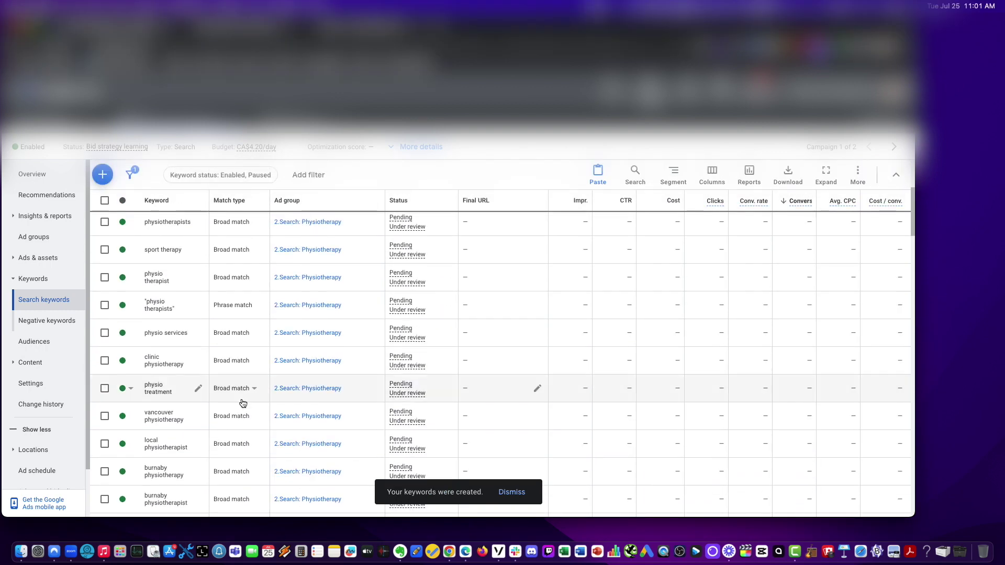
- Review the saved search keywords, checking their match types and statuses throughout the table
{"action": "scroll", "coordinate": [240, 400], "scroll_direction": "down", "scroll_amount": 10}
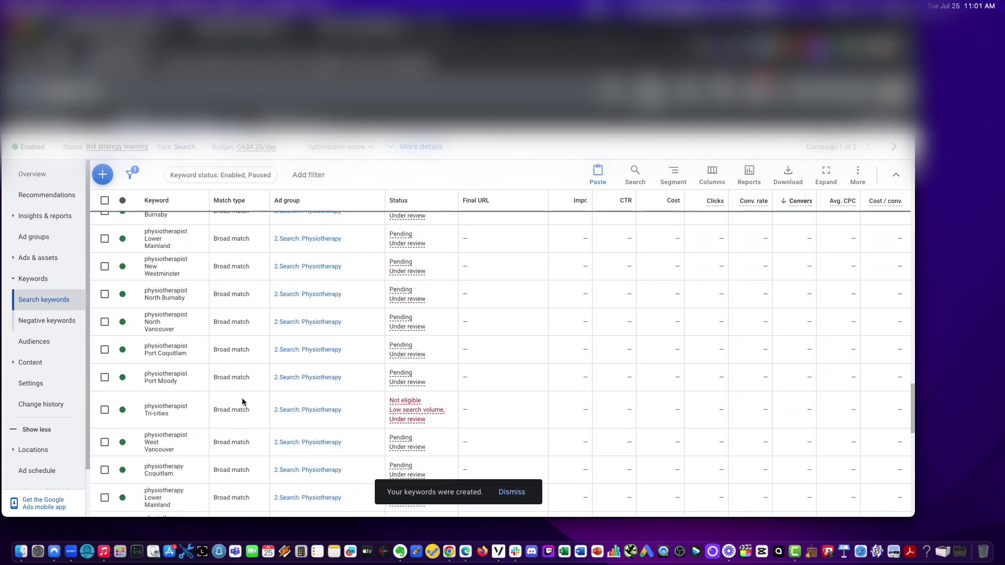
{"action": "scroll", "coordinate": [242, 400], "scroll_direction": "down", "scroll_amount": 10}
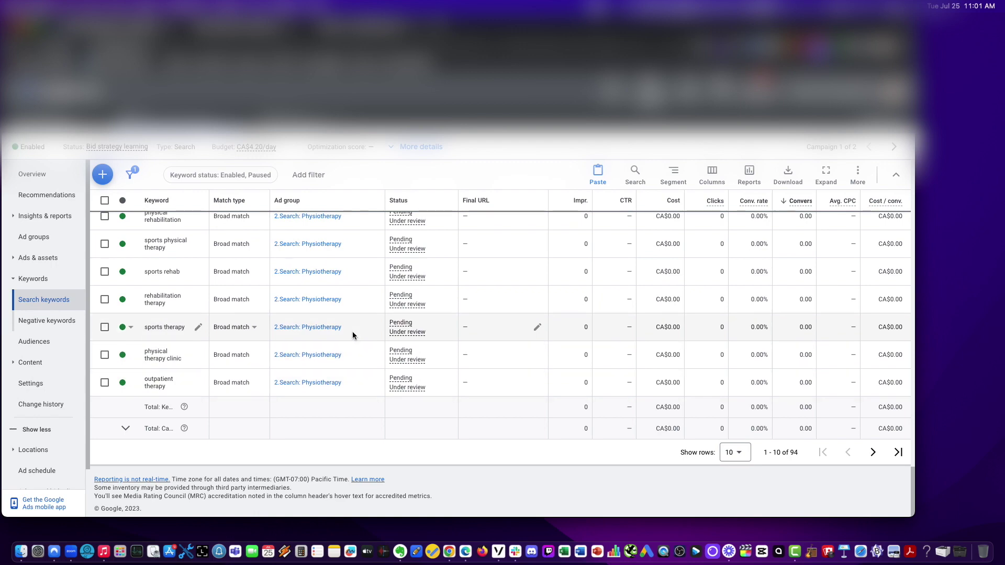
{"action": "scroll", "coordinate": [350, 337], "scroll_direction": "up", "scroll_amount": 10}
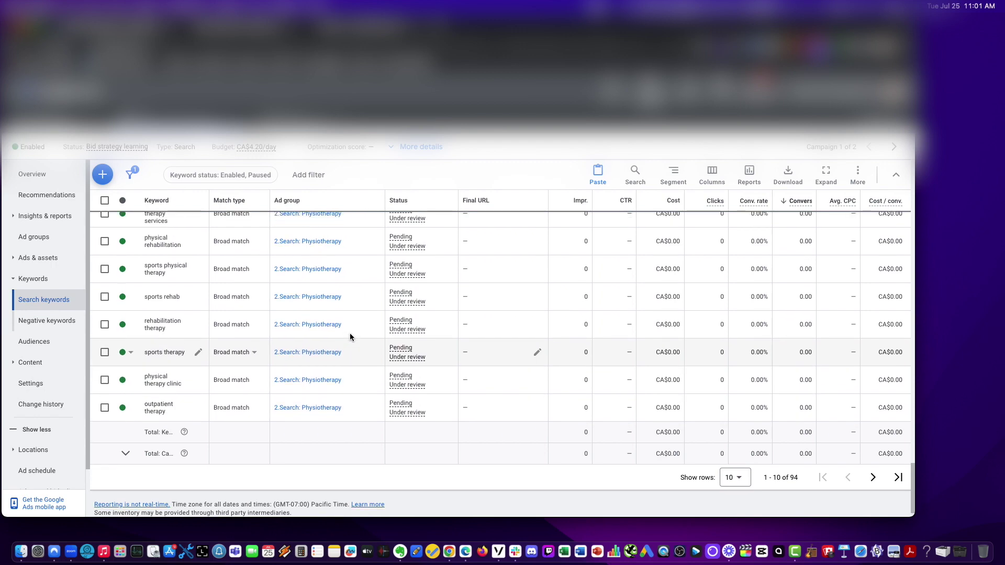
{"action": "scroll", "coordinate": [349, 336], "scroll_direction": "up", "scroll_amount": 10}
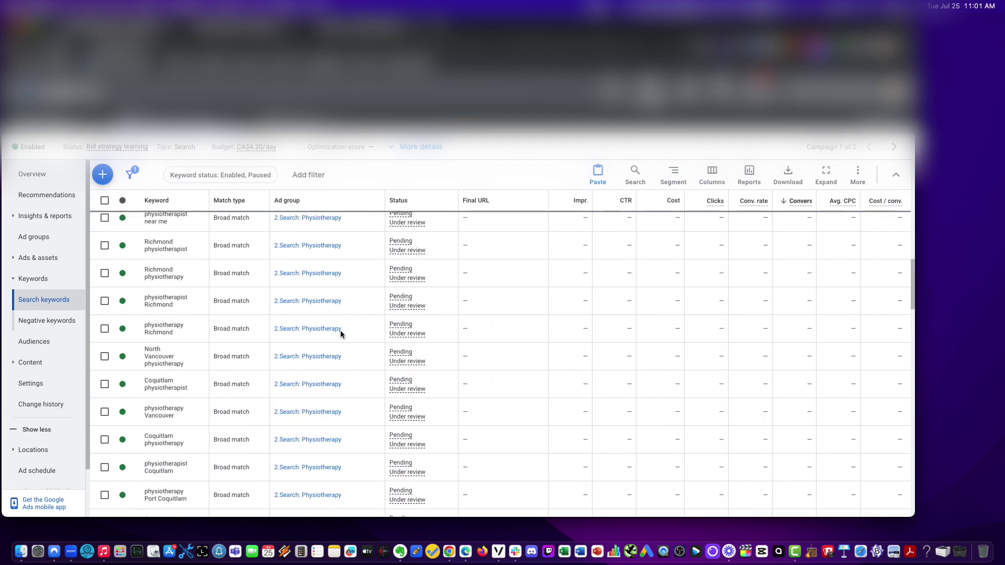
{"action": "scroll", "coordinate": [340, 331], "scroll_direction": "up", "scroll_amount": 3}
{"action": "scroll", "coordinate": [340, 332], "scroll_direction": "down", "scroll_amount": 3}
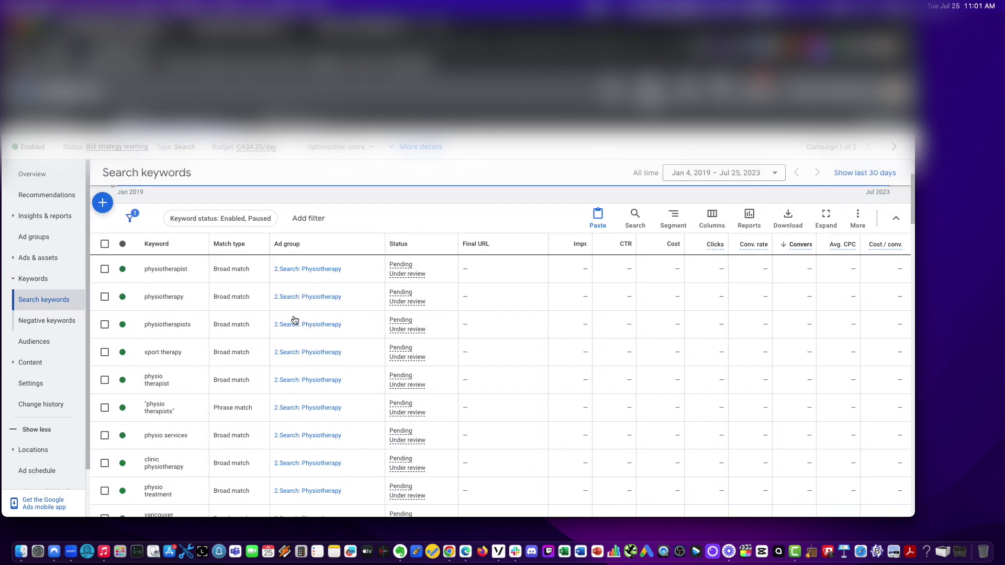
- Add West Vancouver, British Columbia, Canada to the campaign's targeted locations and save the change
{"action": "left_click", "coordinate": [48, 451]}
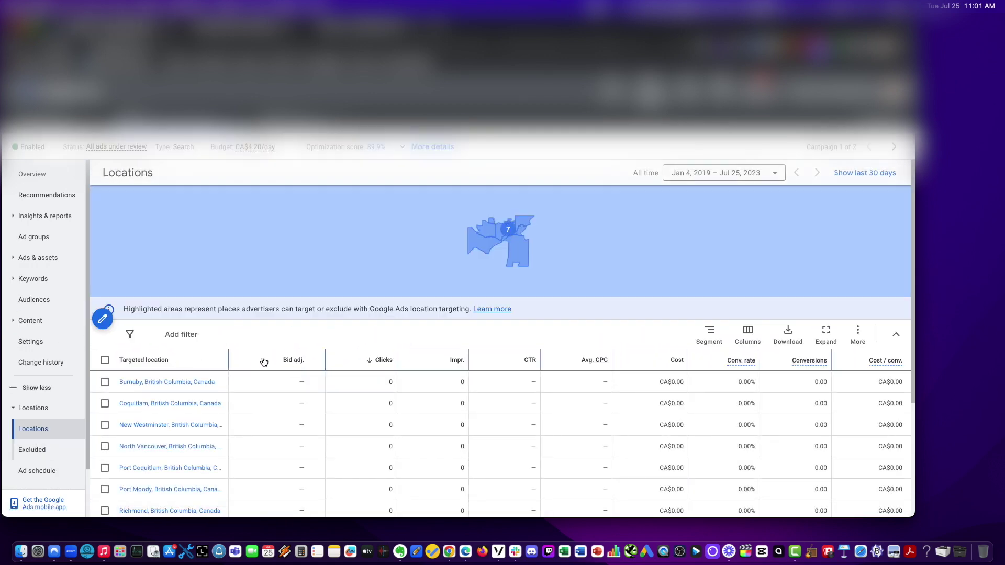
{"action": "scroll", "coordinate": [245, 360], "scroll_direction": "down", "scroll_amount": 3}
{"action": "scroll", "coordinate": [245, 360], "scroll_direction": "up", "scroll_amount": 2}
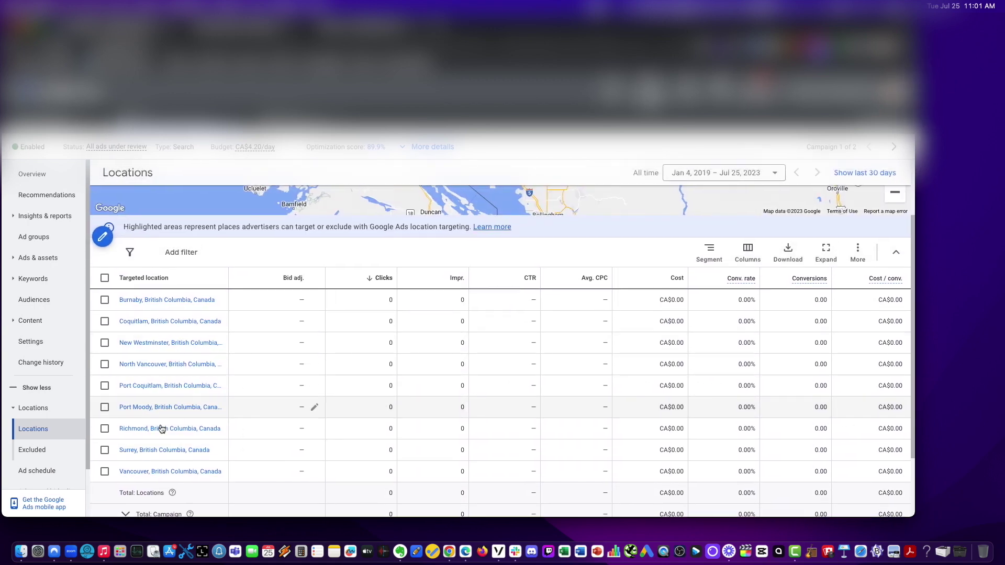
{"action": "left_click", "coordinate": [104, 238]}
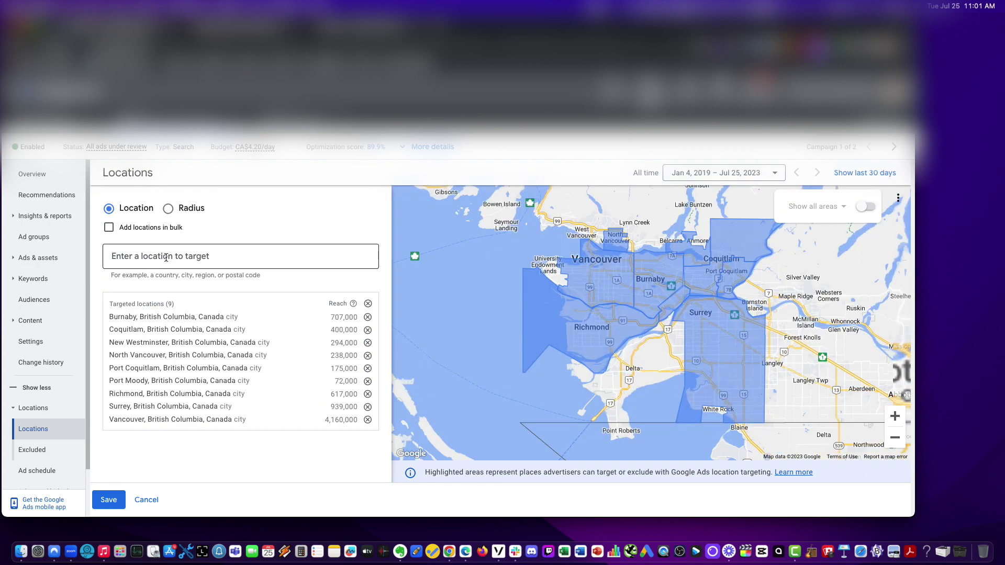
{"action": "type", "text": "west vancouver"}
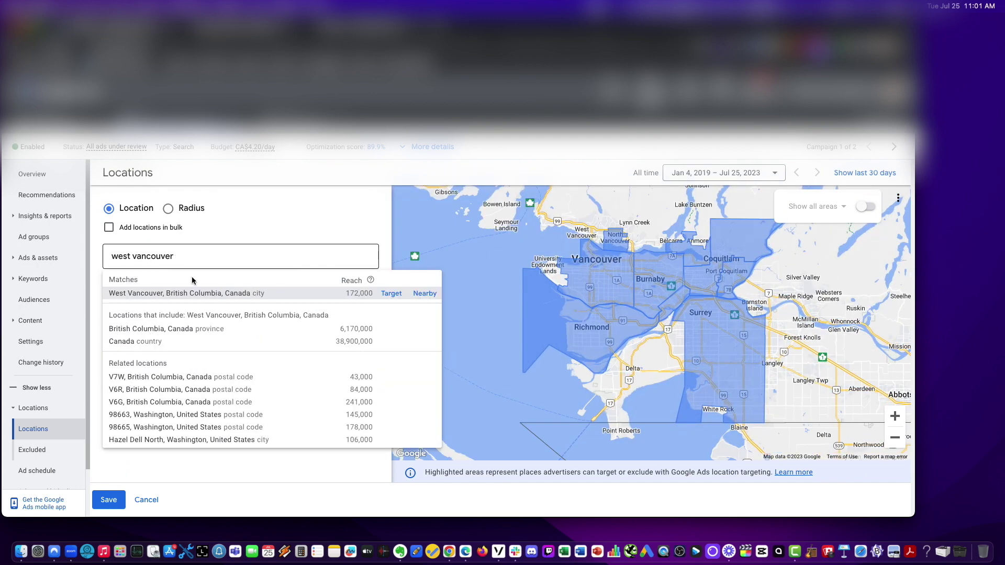
{"action": "left_click", "coordinate": [392, 294]}
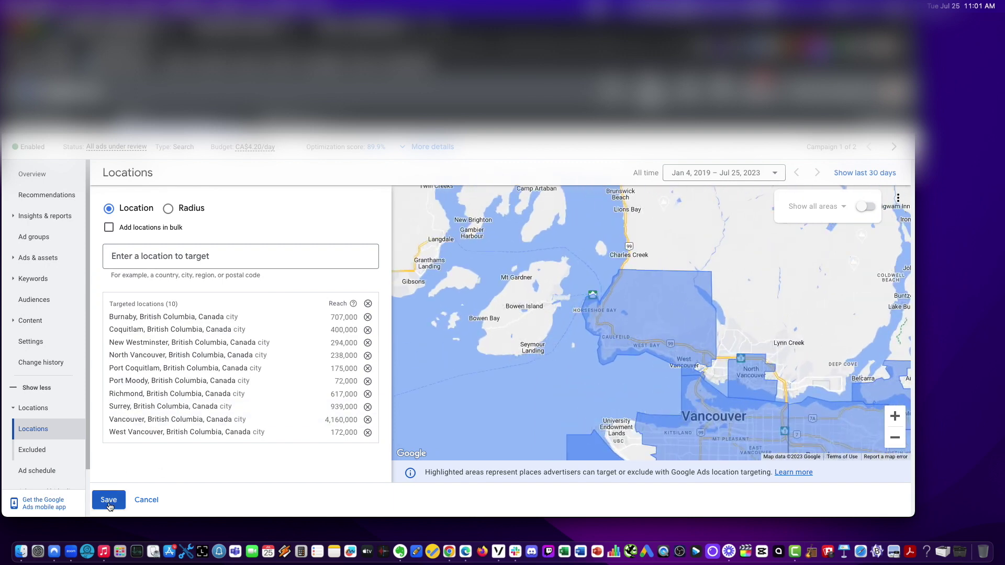
{"action": "left_click", "coordinate": [109, 502]}
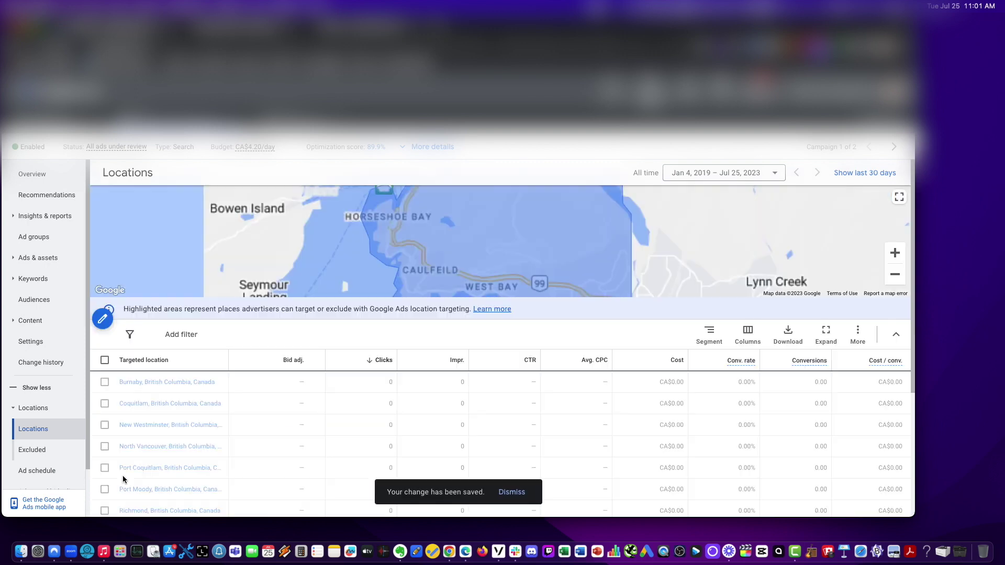
{"action": "scroll", "coordinate": [316, 432], "scroll_direction": "down", "scroll_amount": 5}
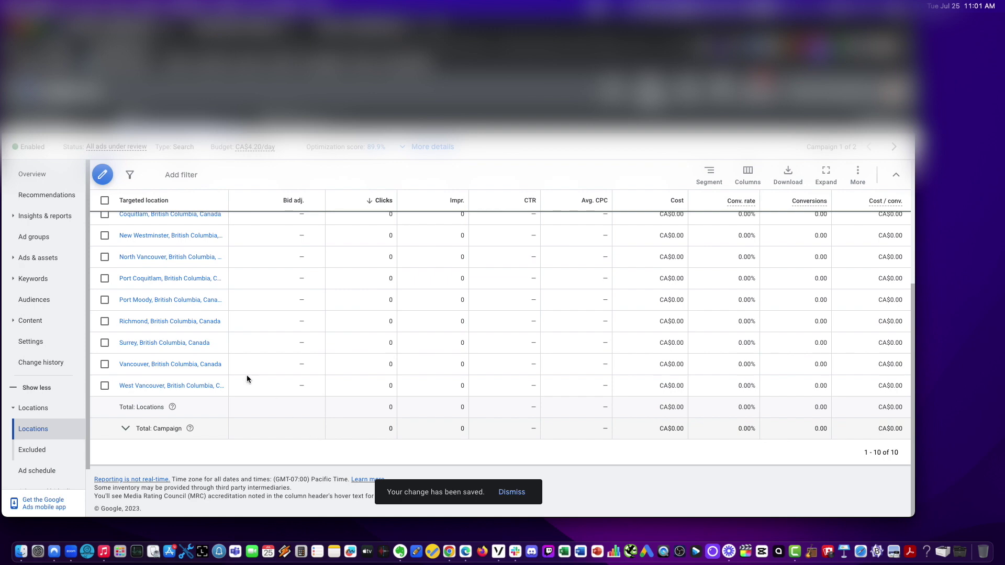
{"action": "scroll", "coordinate": [248, 377], "scroll_direction": "up", "scroll_amount": 4}
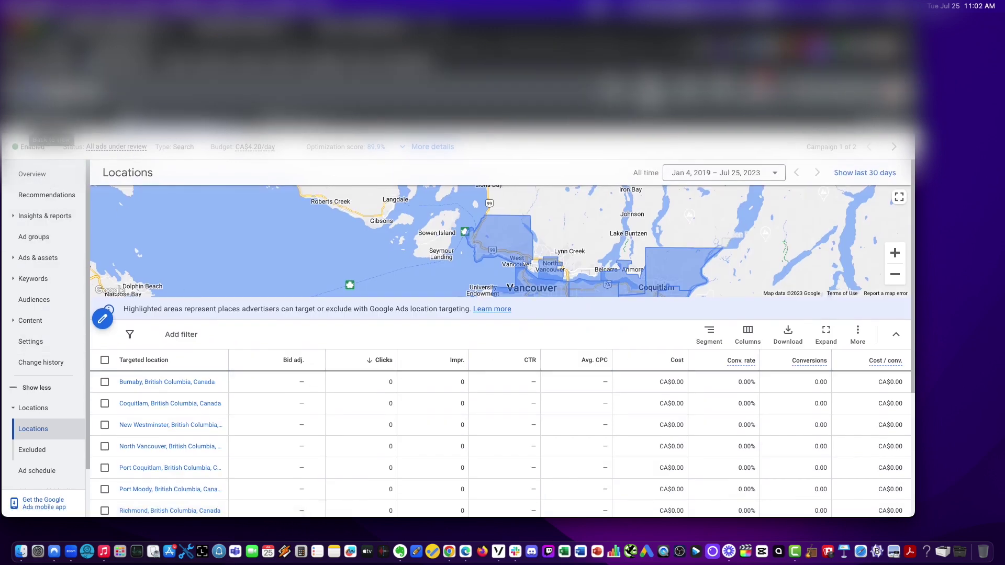
- Return to the account's campaign list and set the campaign status filter to Enabled
{"action": "left_click", "coordinate": [51, 129]}
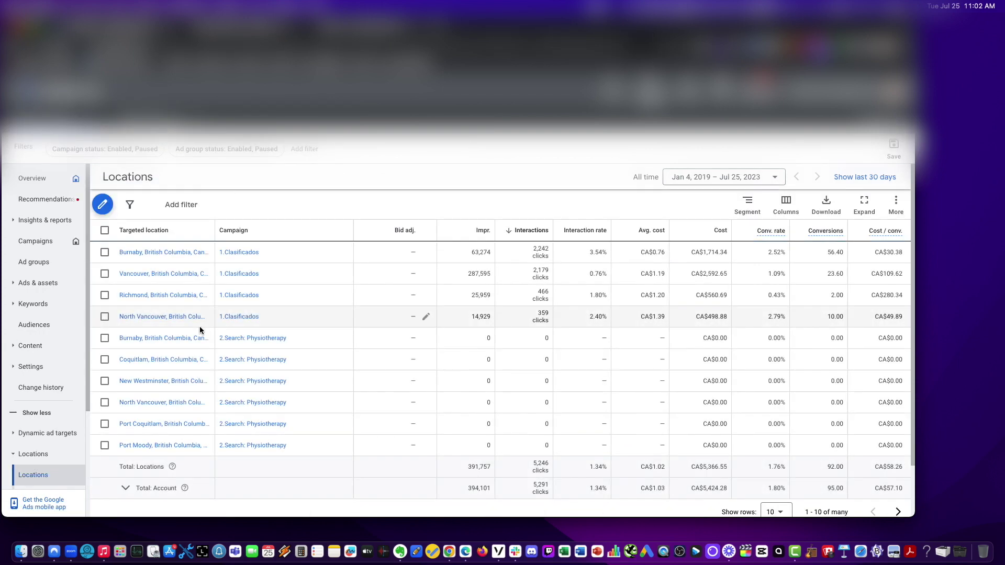
{"action": "left_click", "coordinate": [50, 252]}
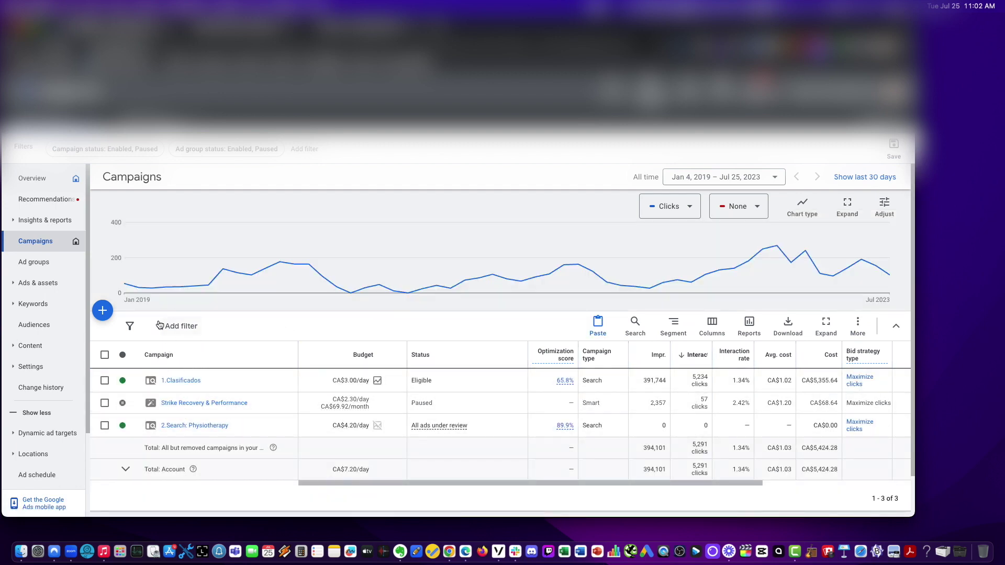
{"action": "left_click", "coordinate": [205, 150]}
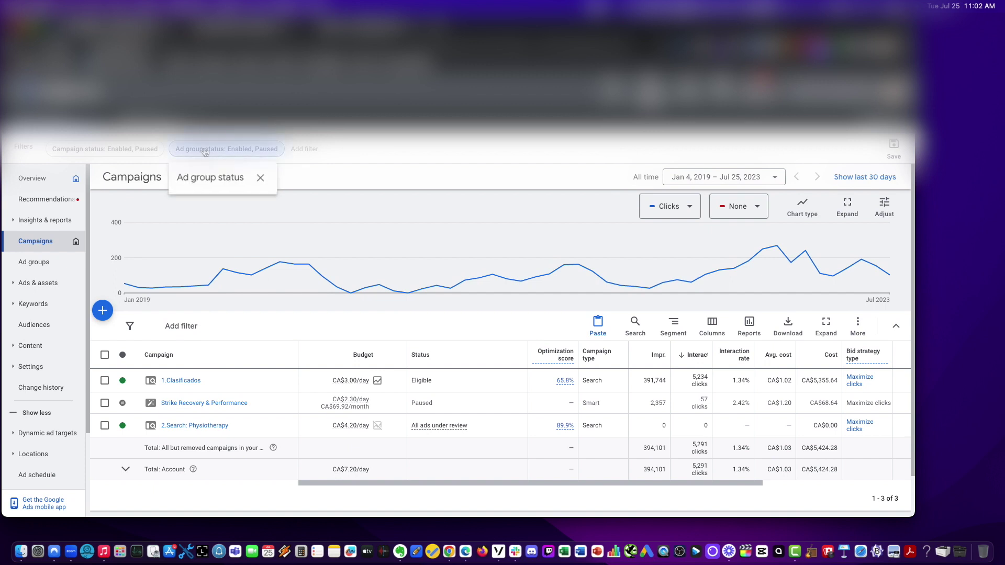
{"action": "left_click", "coordinate": [161, 153]}
{"action": "left_click", "coordinate": [89, 232]}
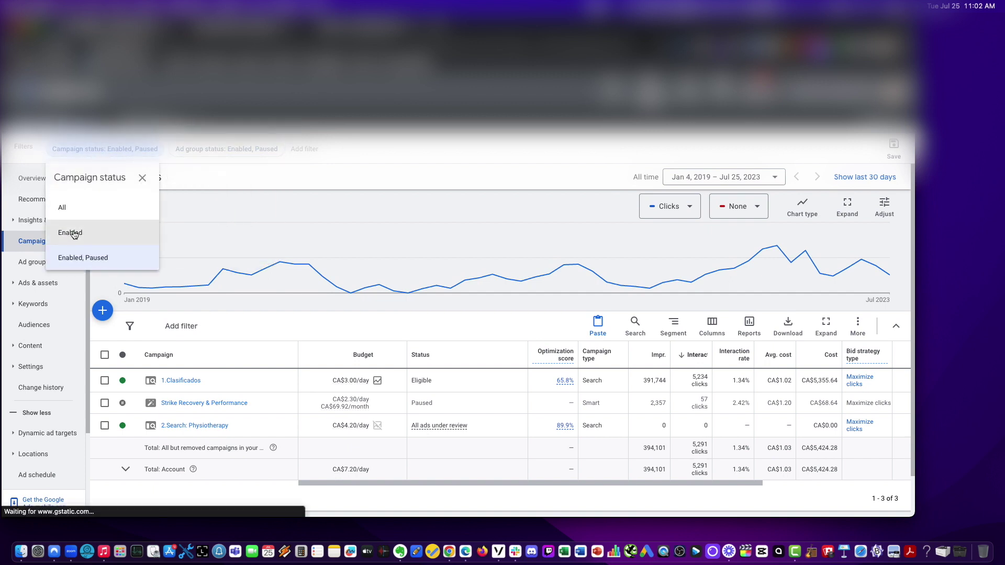